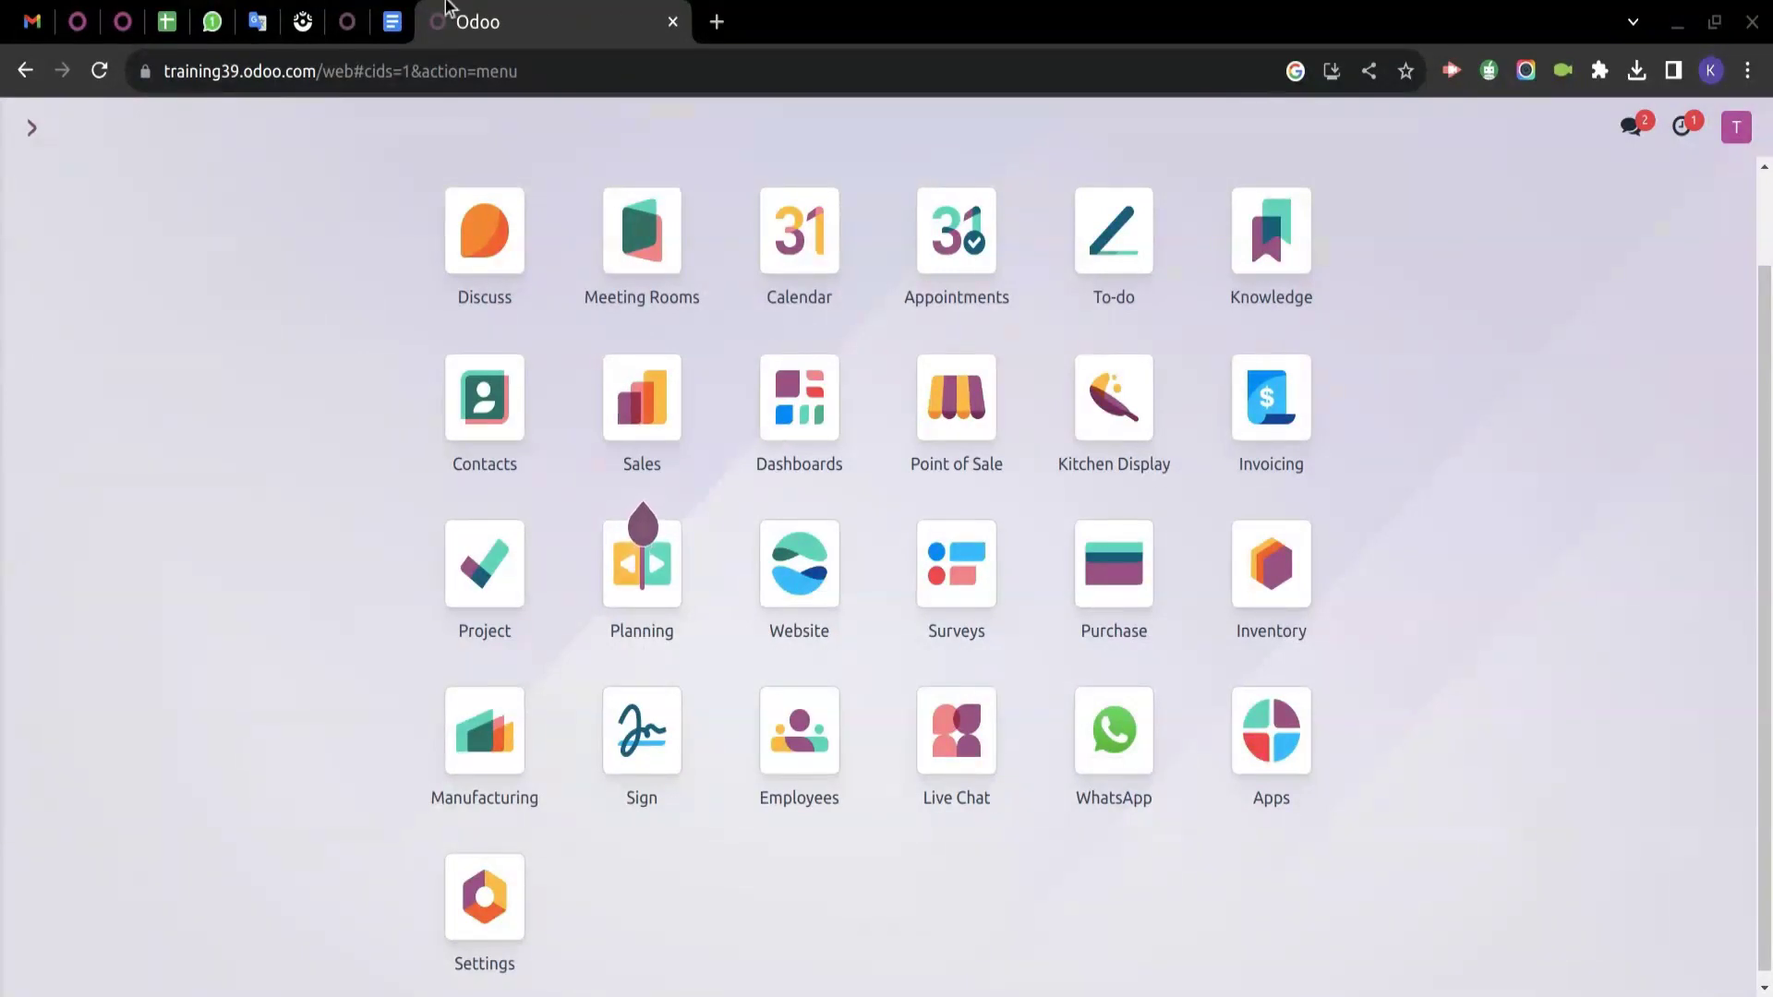
Consult the meeting room application notes in Google Docs, then return to Odoo and open the Meeting Rooms application.
left_click(393, 21)
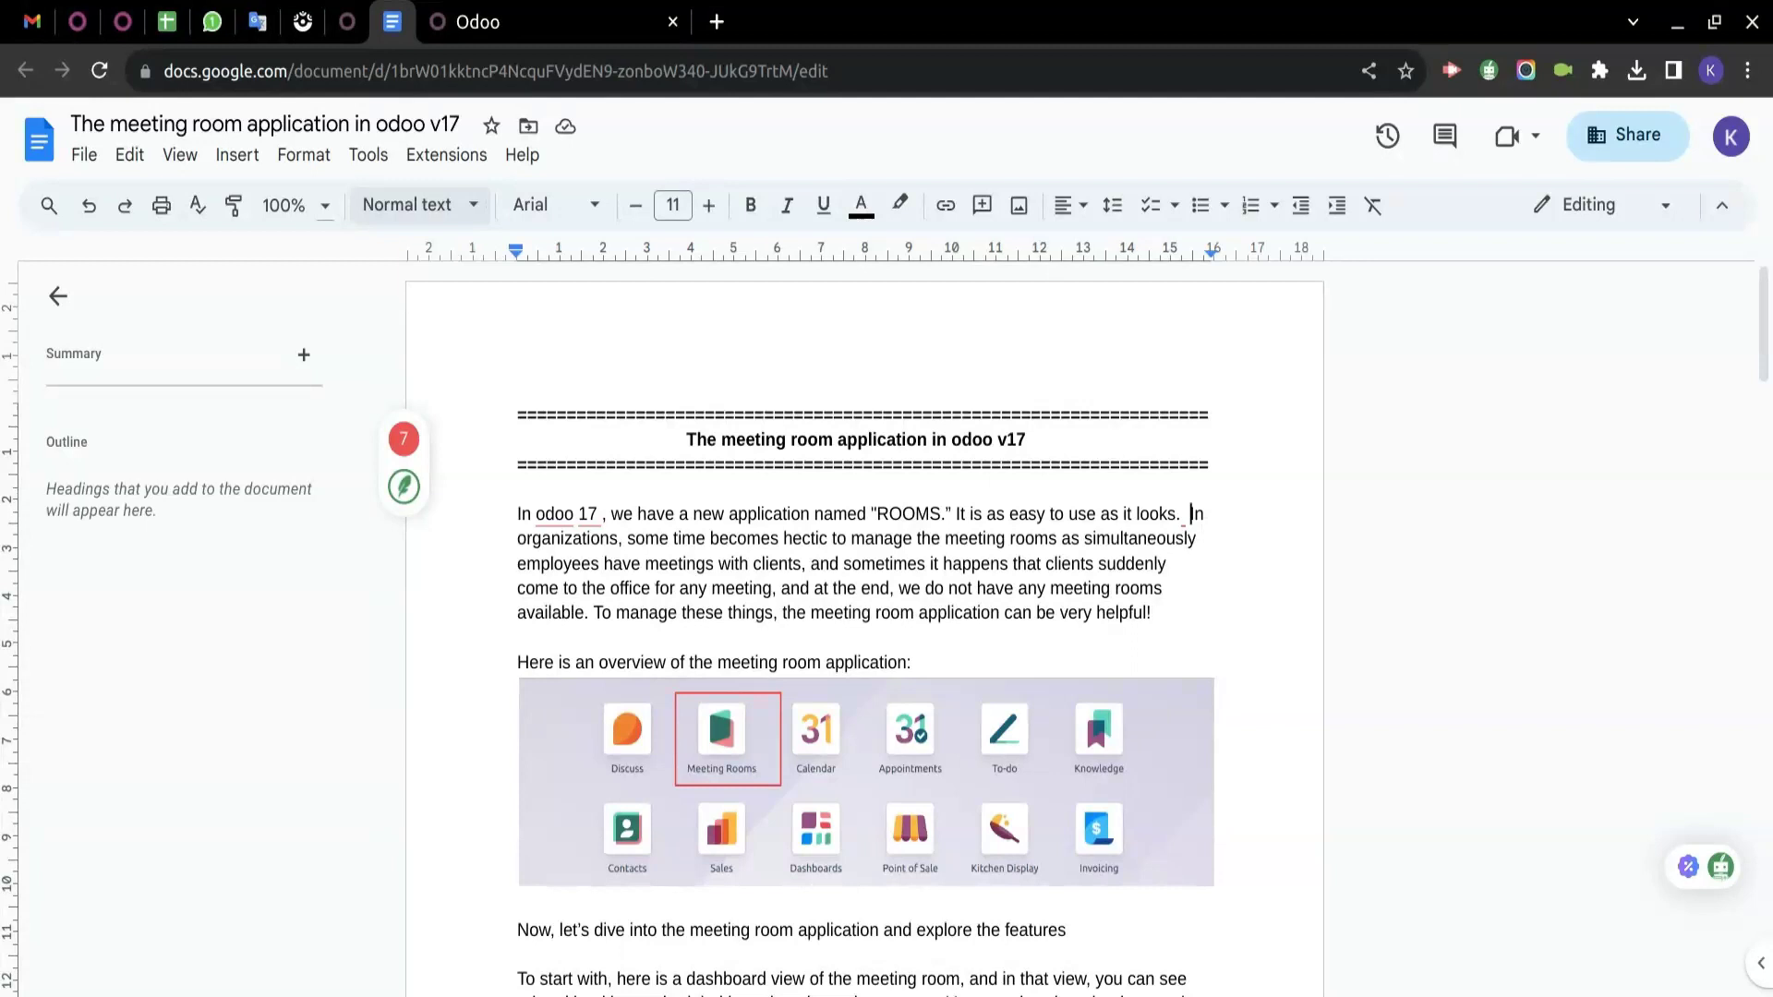
left_click(566, 19)
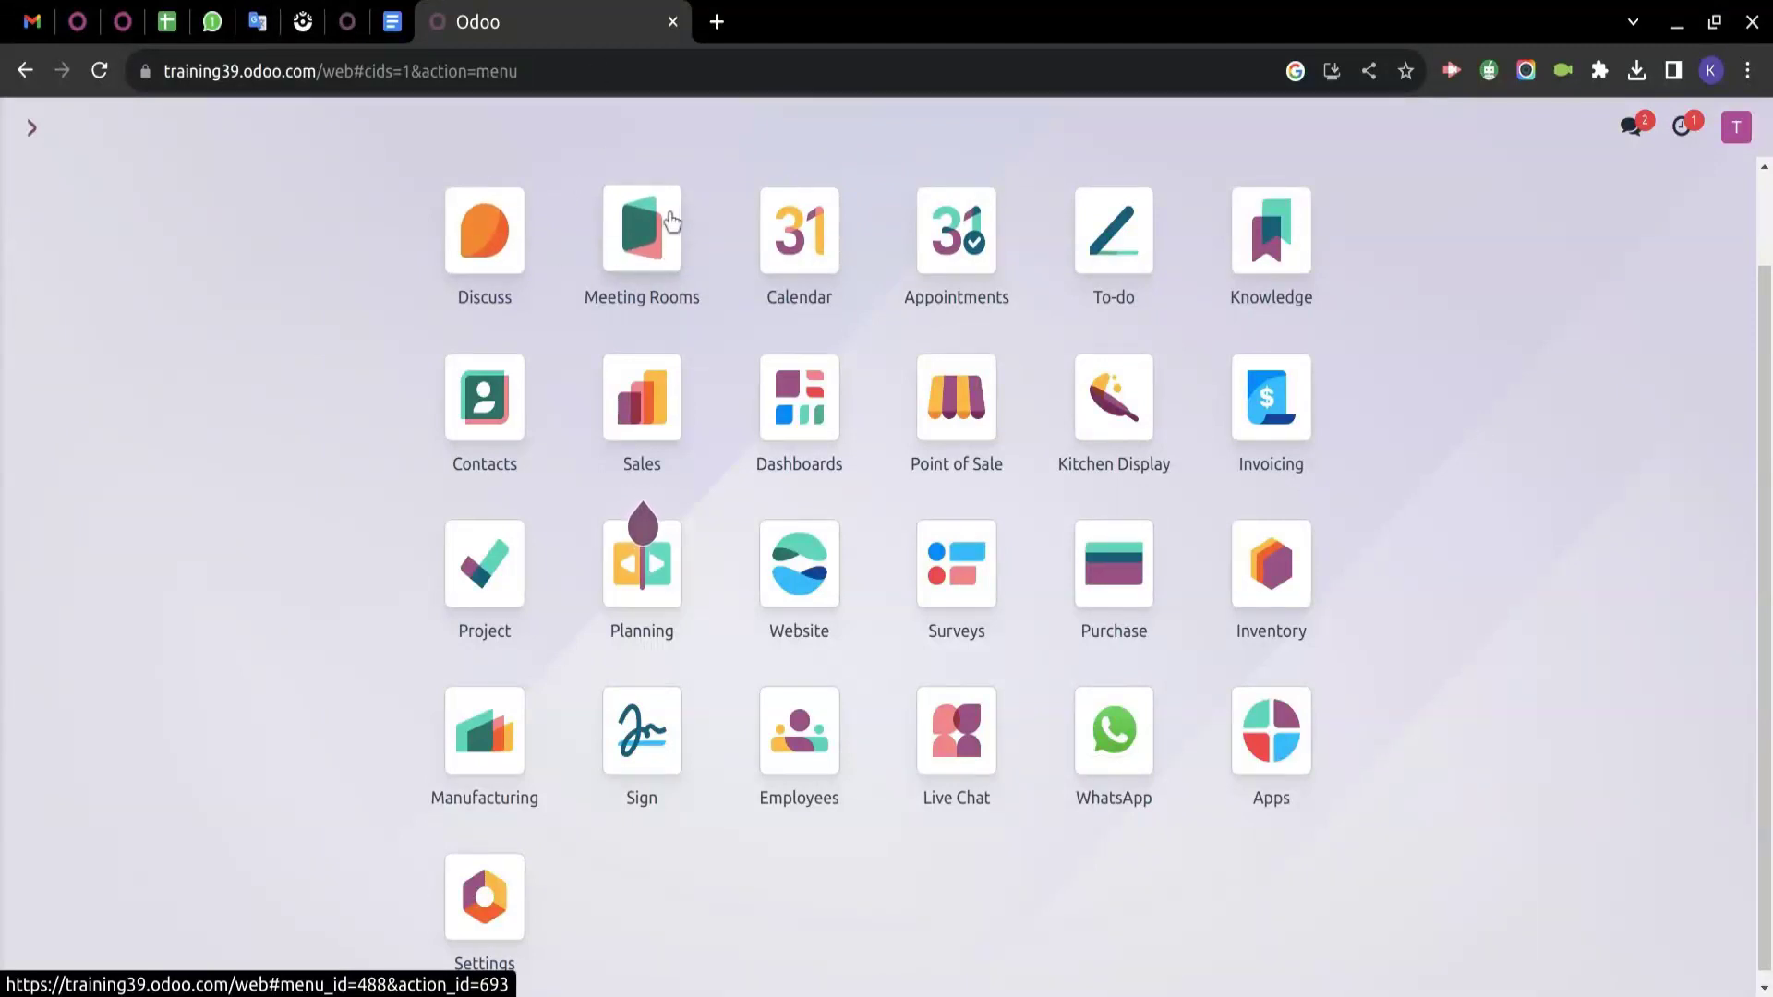
left_click(632, 249)
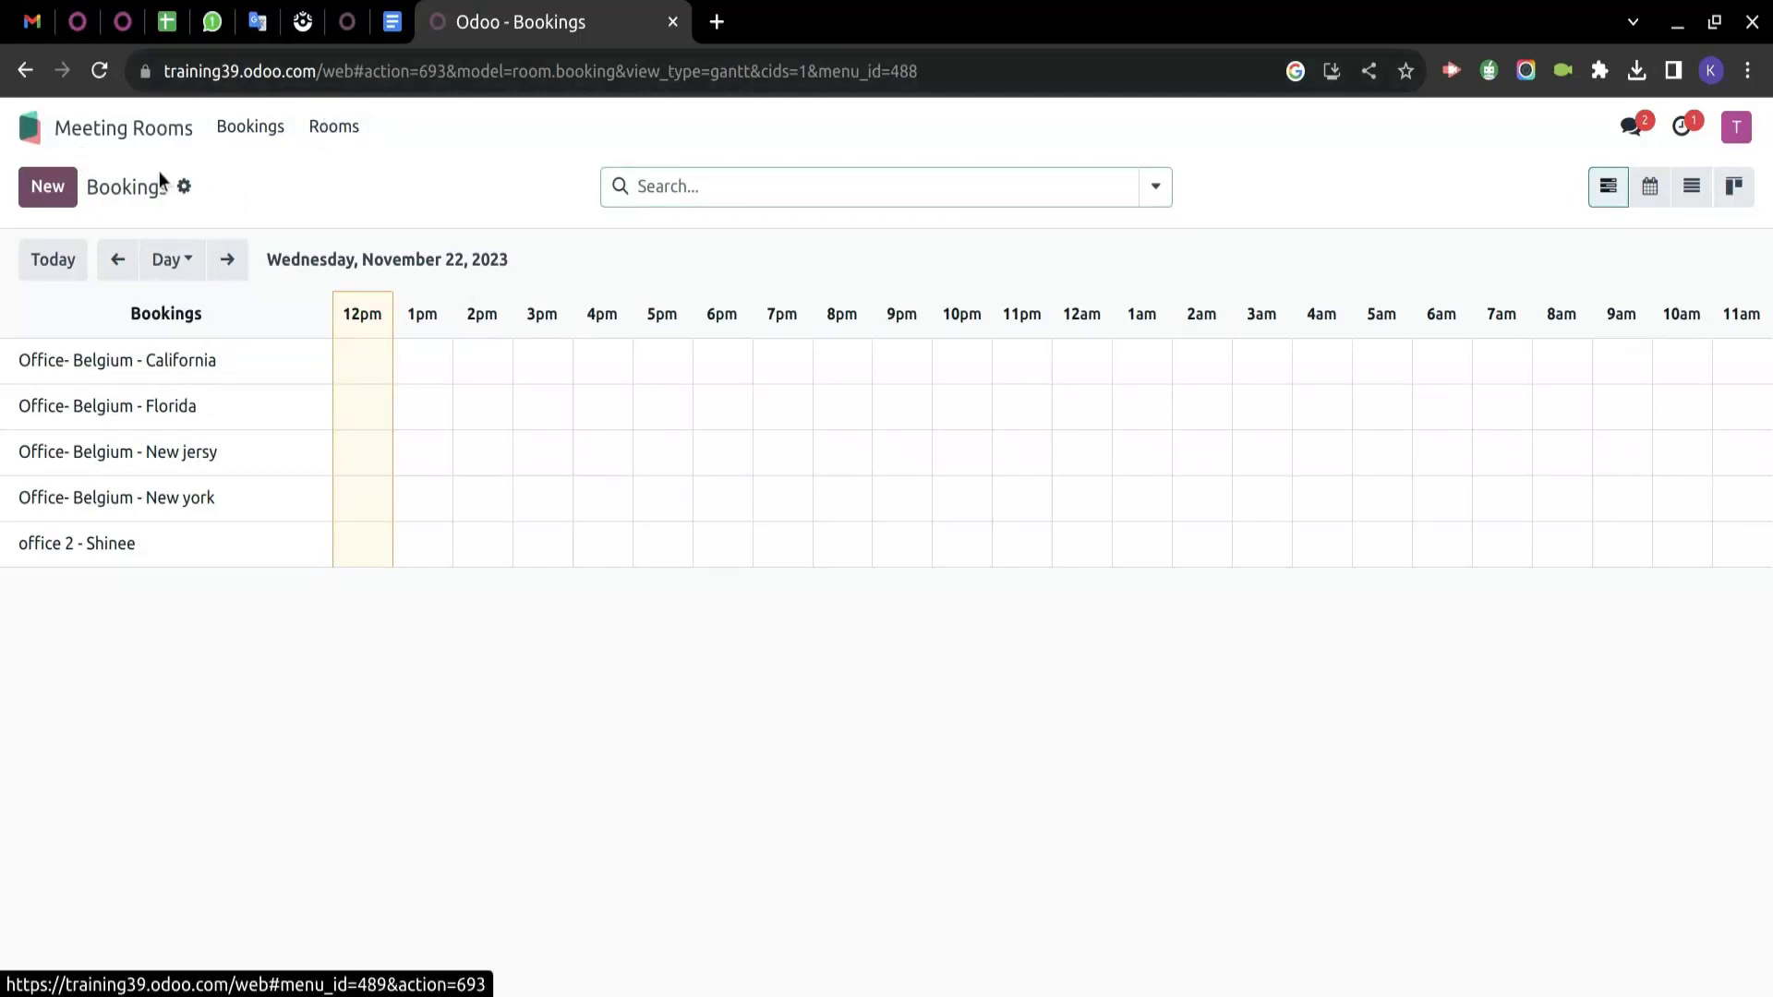
Start a new booking and name it "client meeting -" followed by the client's first name.
left_click(49, 198)
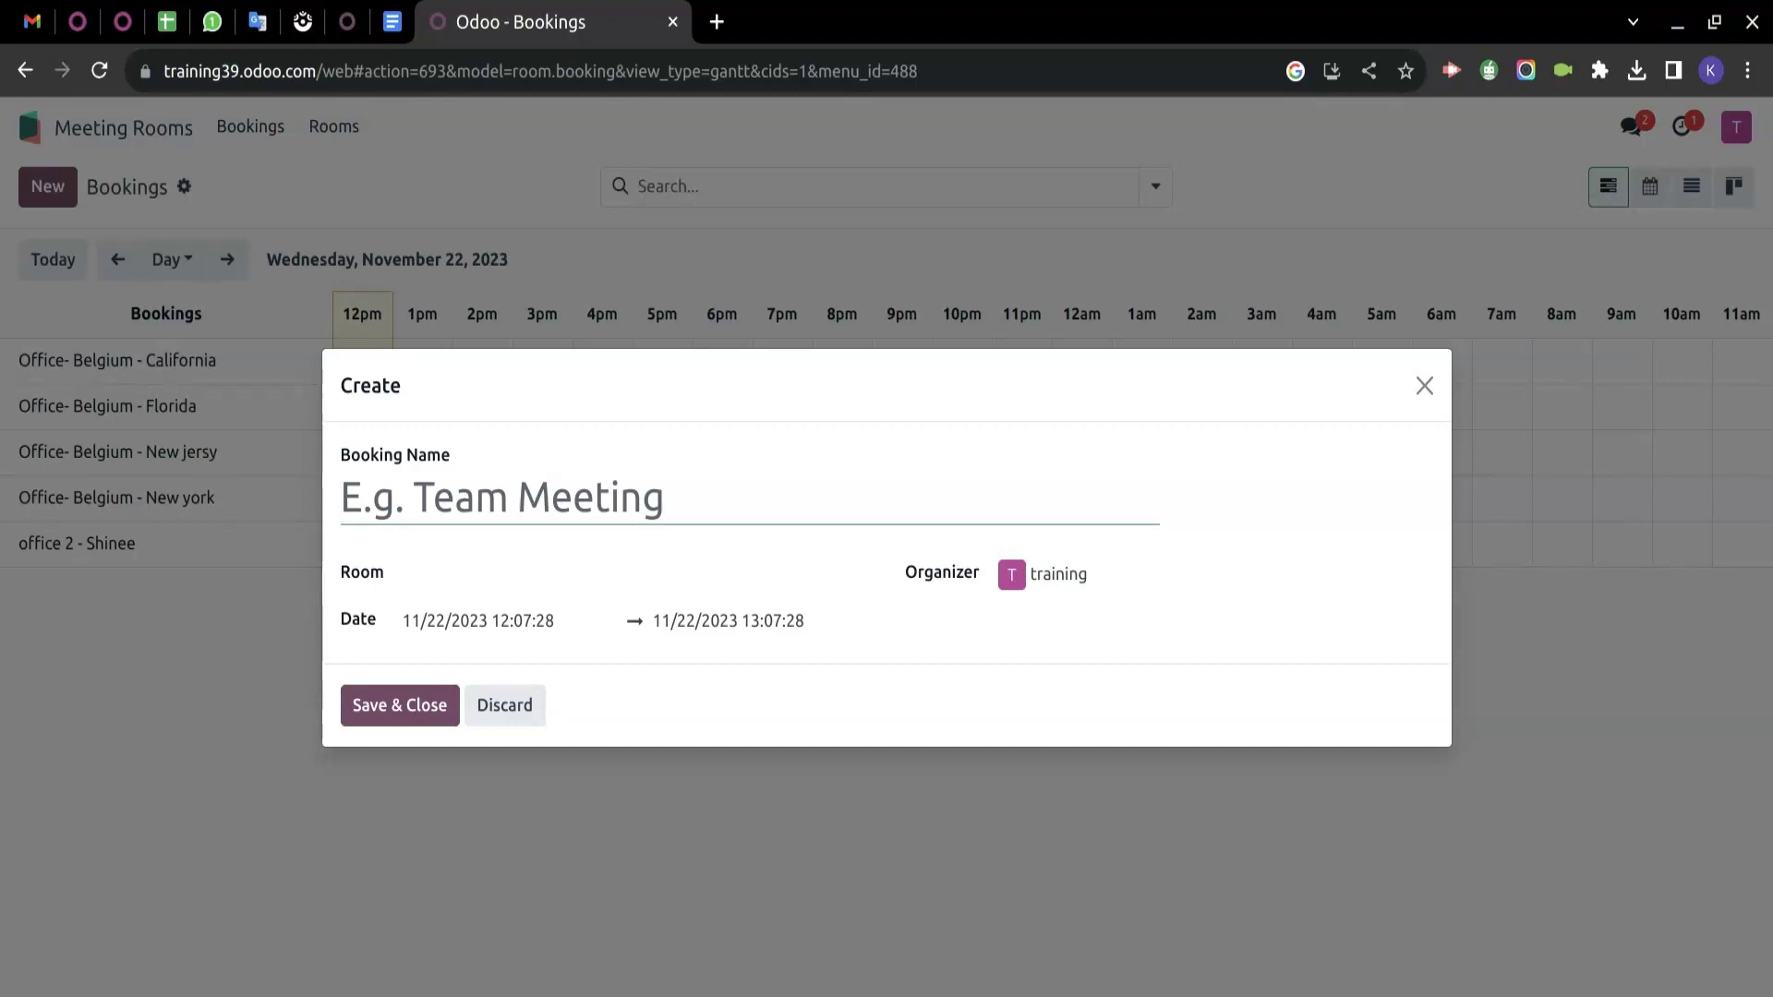
type("amm")
key("BackSpace")
key("BackSpace")
key("BackSpace")
type("c")
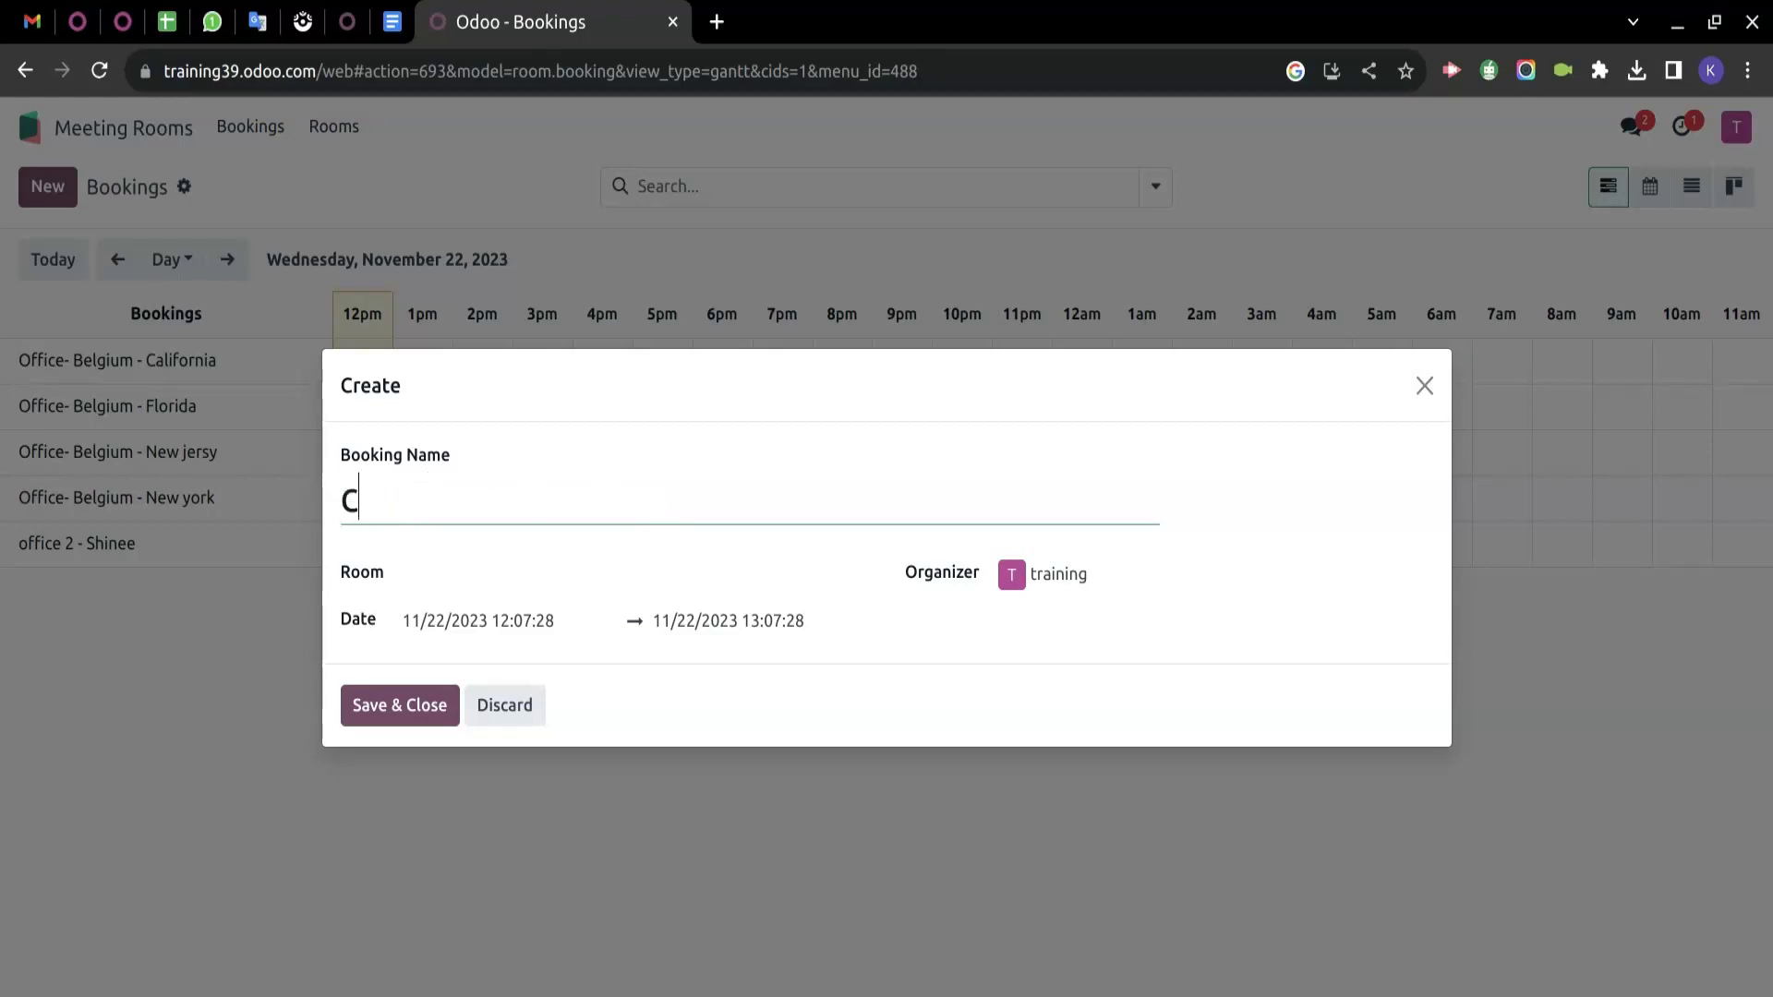
type("lient mee")
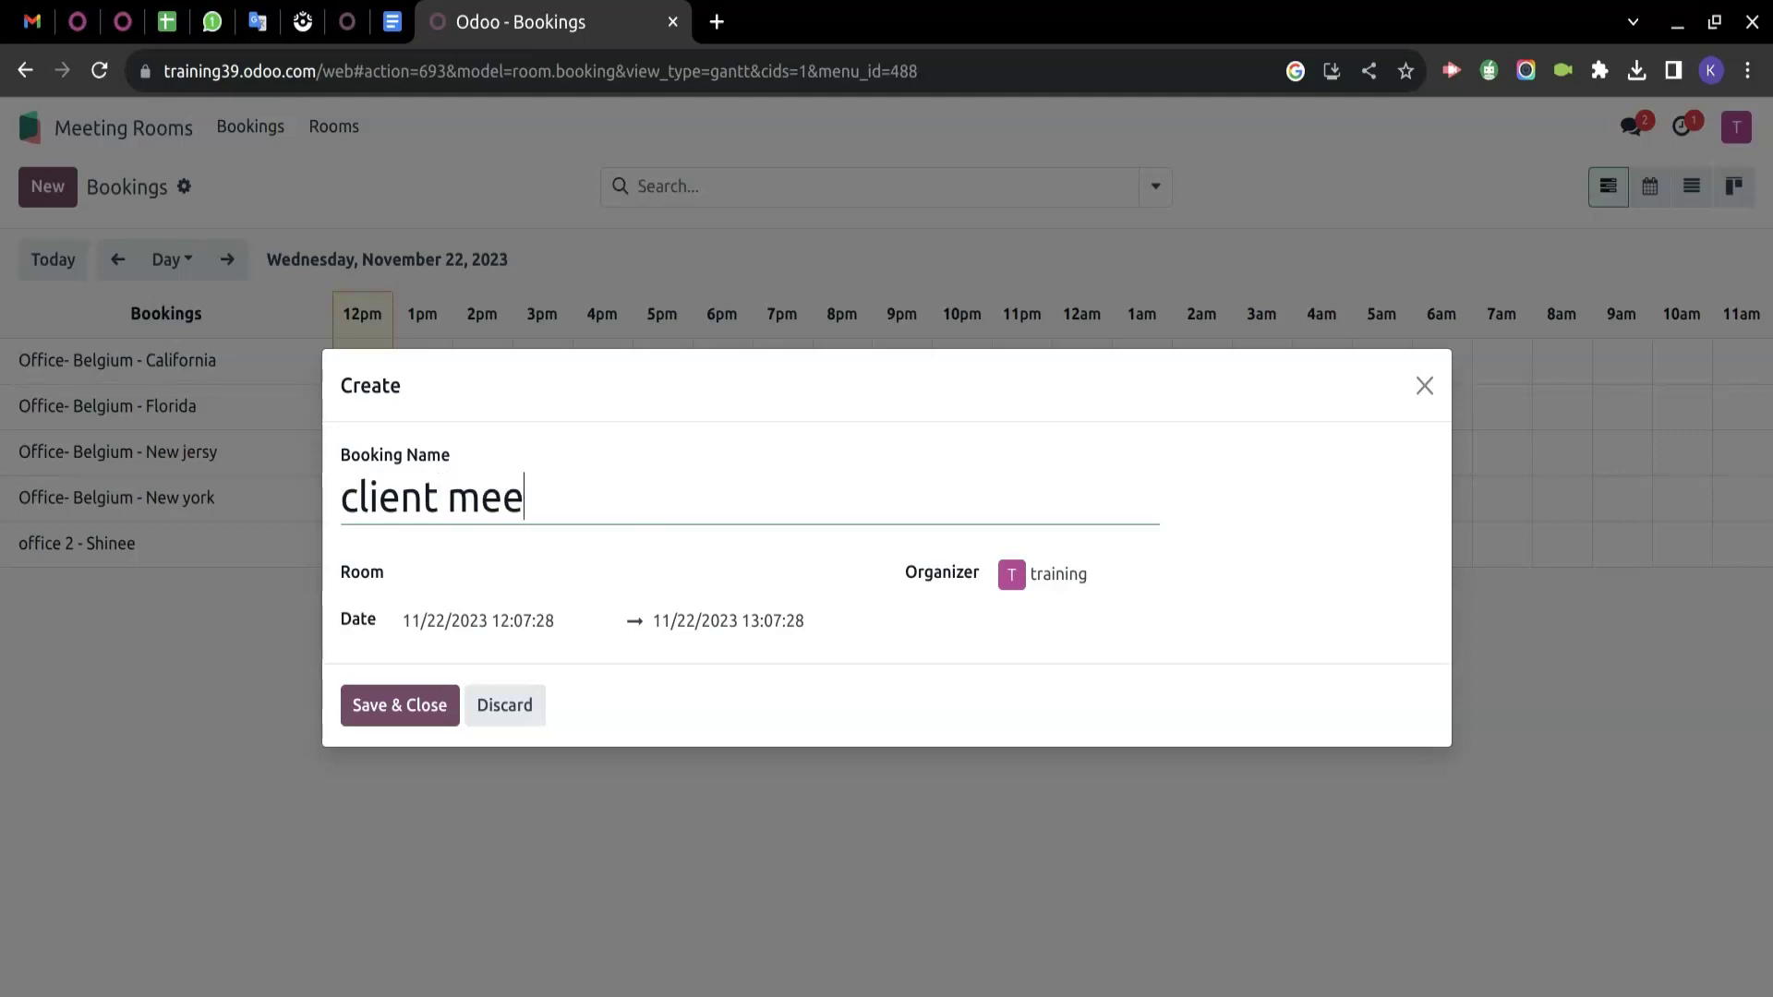
type("ting - amy")
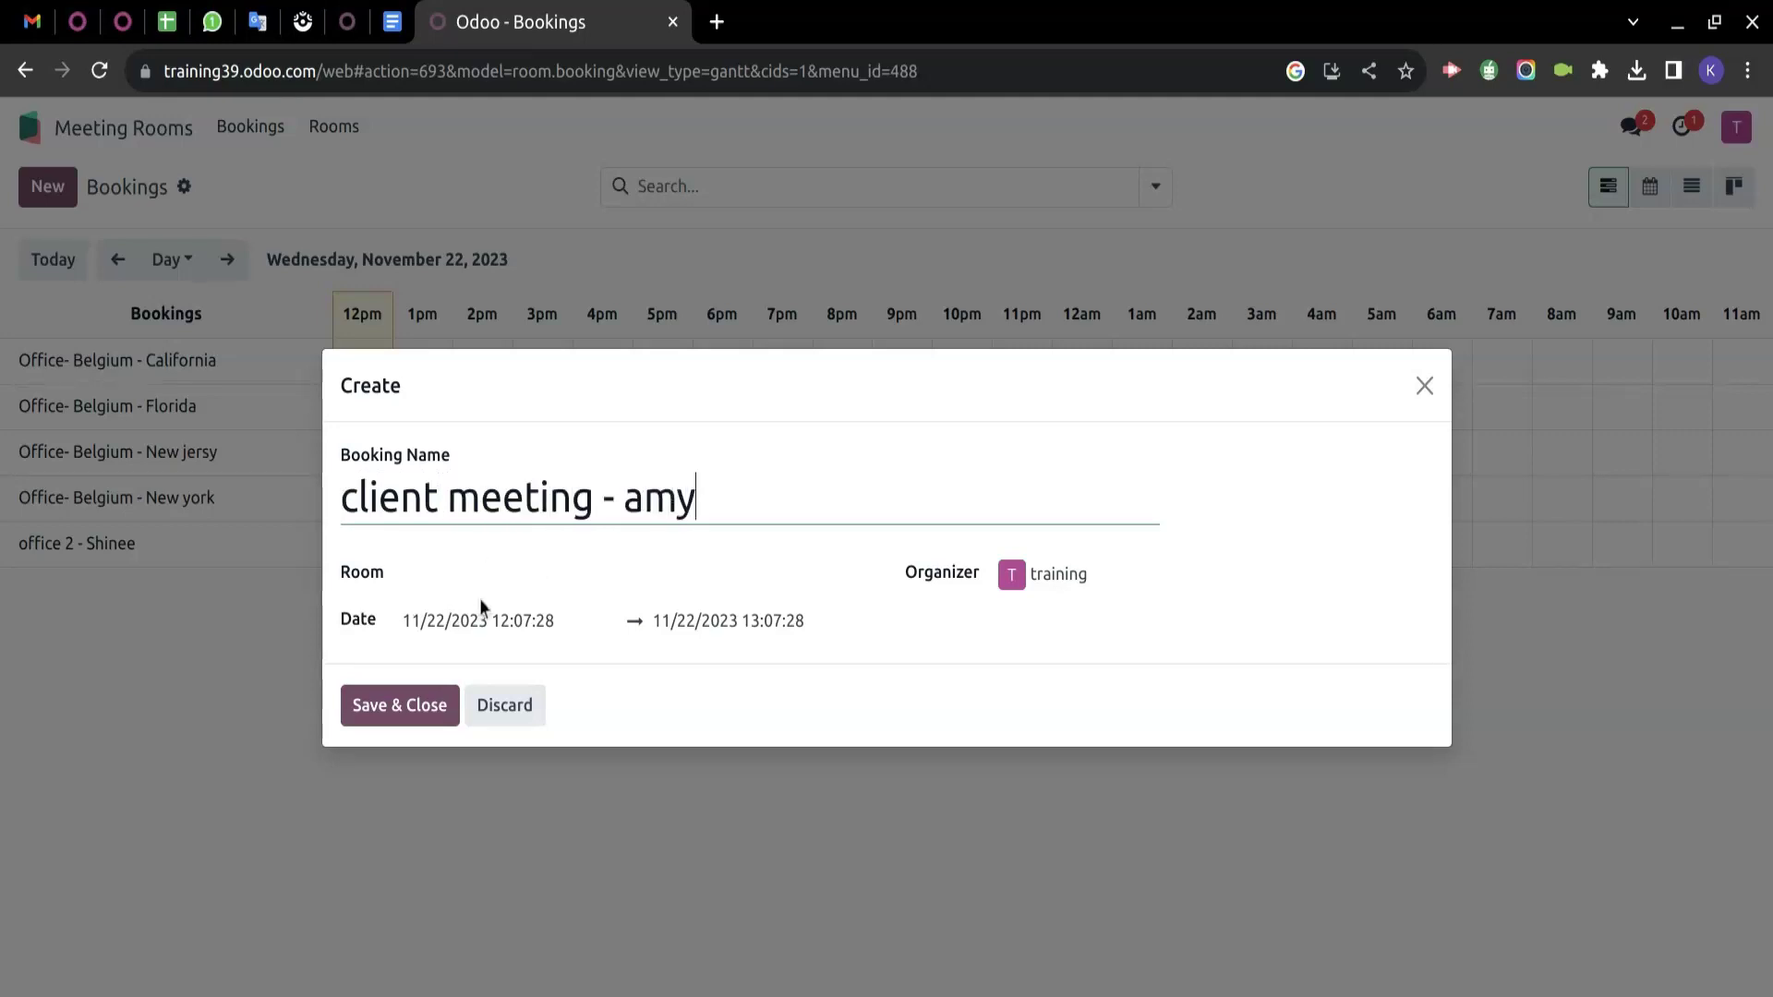
Assign the booking to the room Office- Belgium - California and apply the November 22, 2023 date range.
left_click(523, 577)
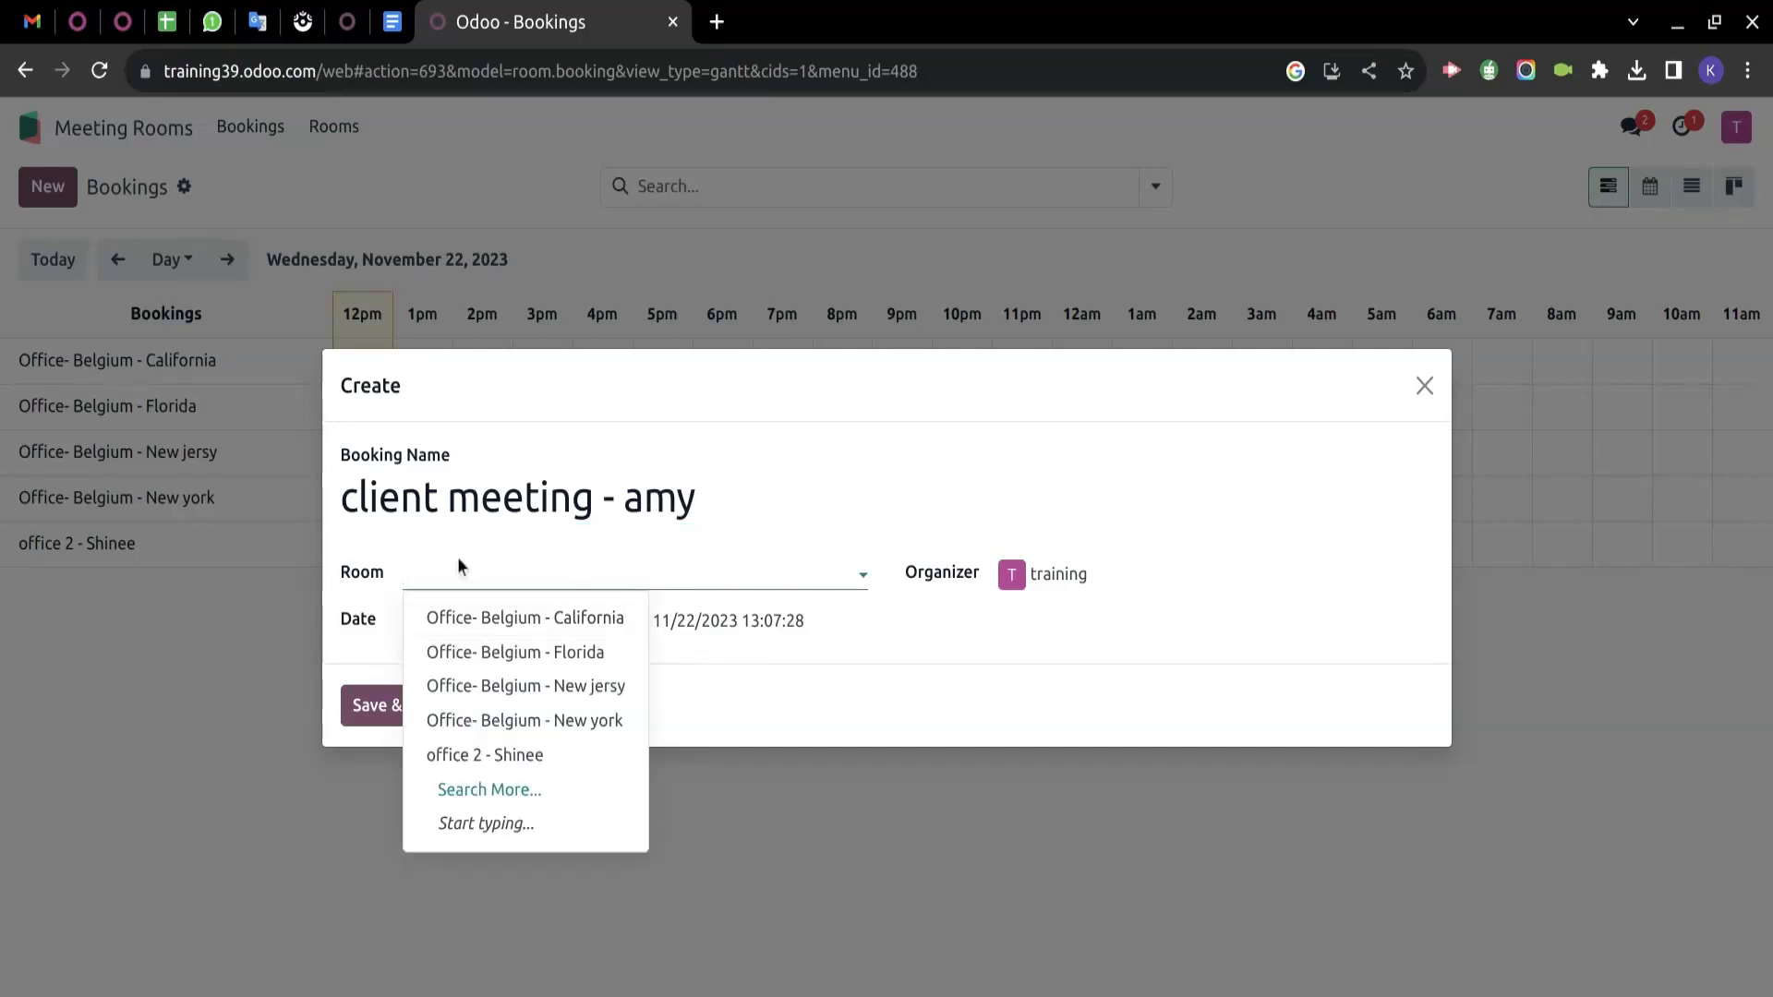
left_click(577, 617)
left_click(504, 620)
left_click(562, 620)
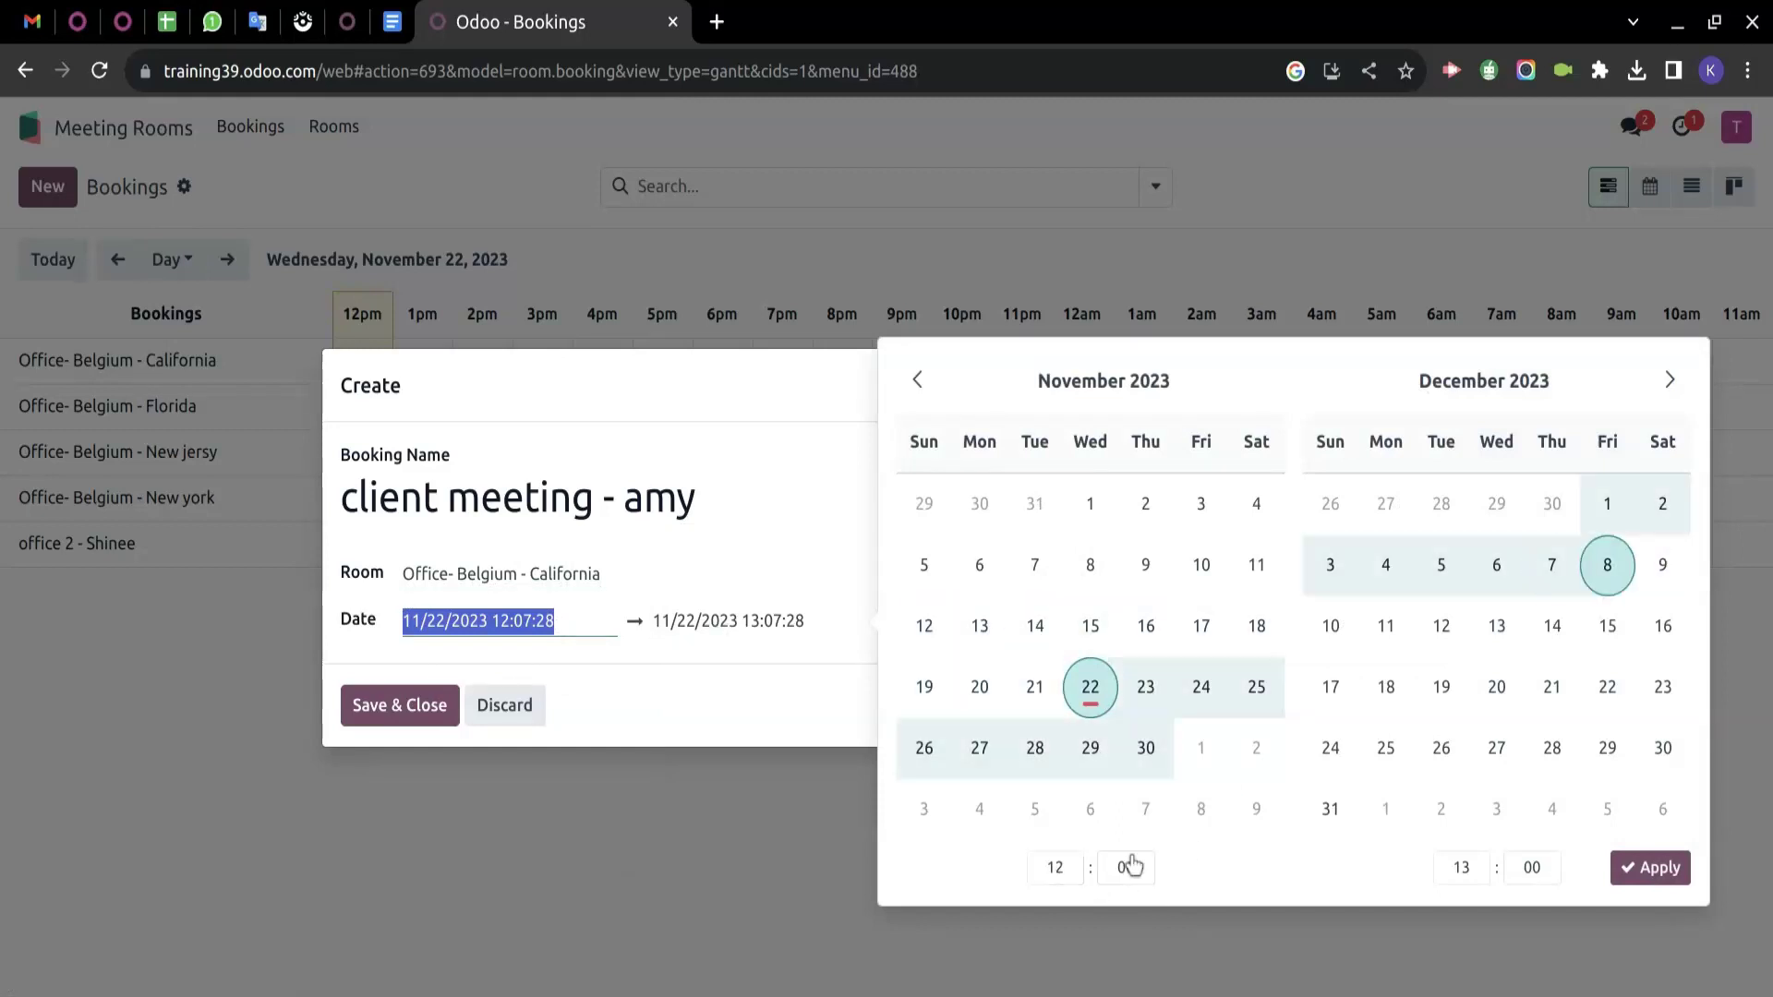
left_click(1054, 866)
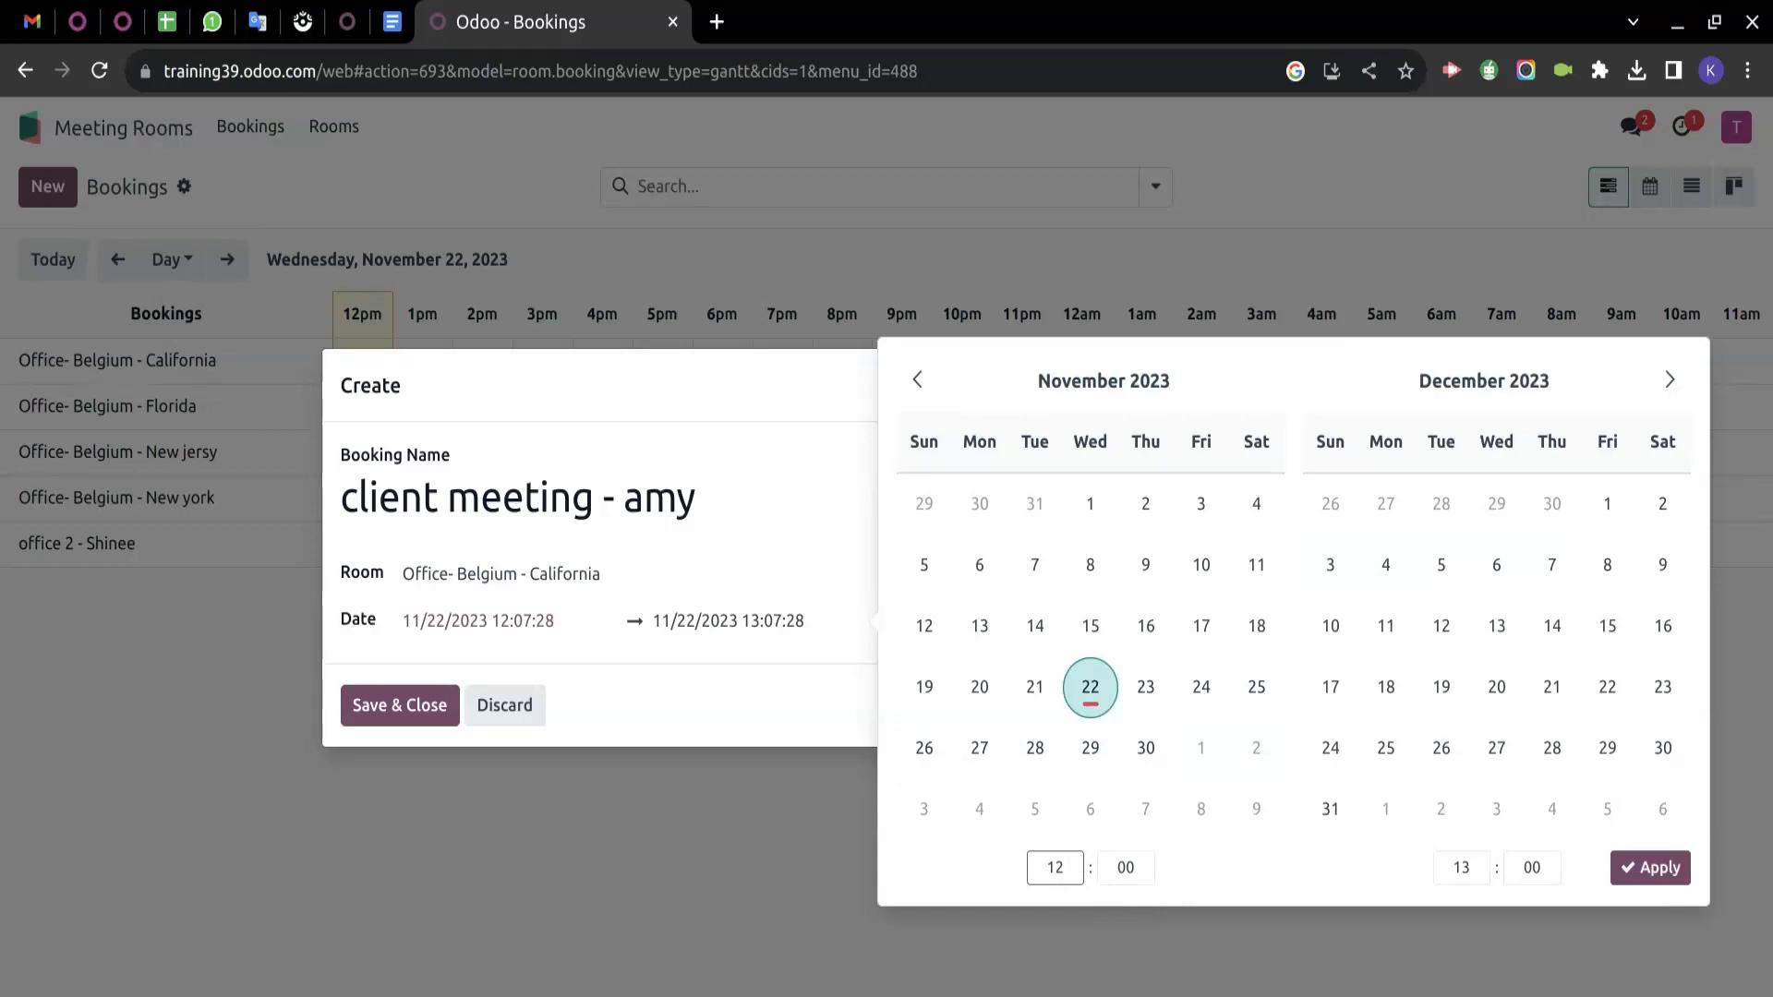
left_click(1462, 868)
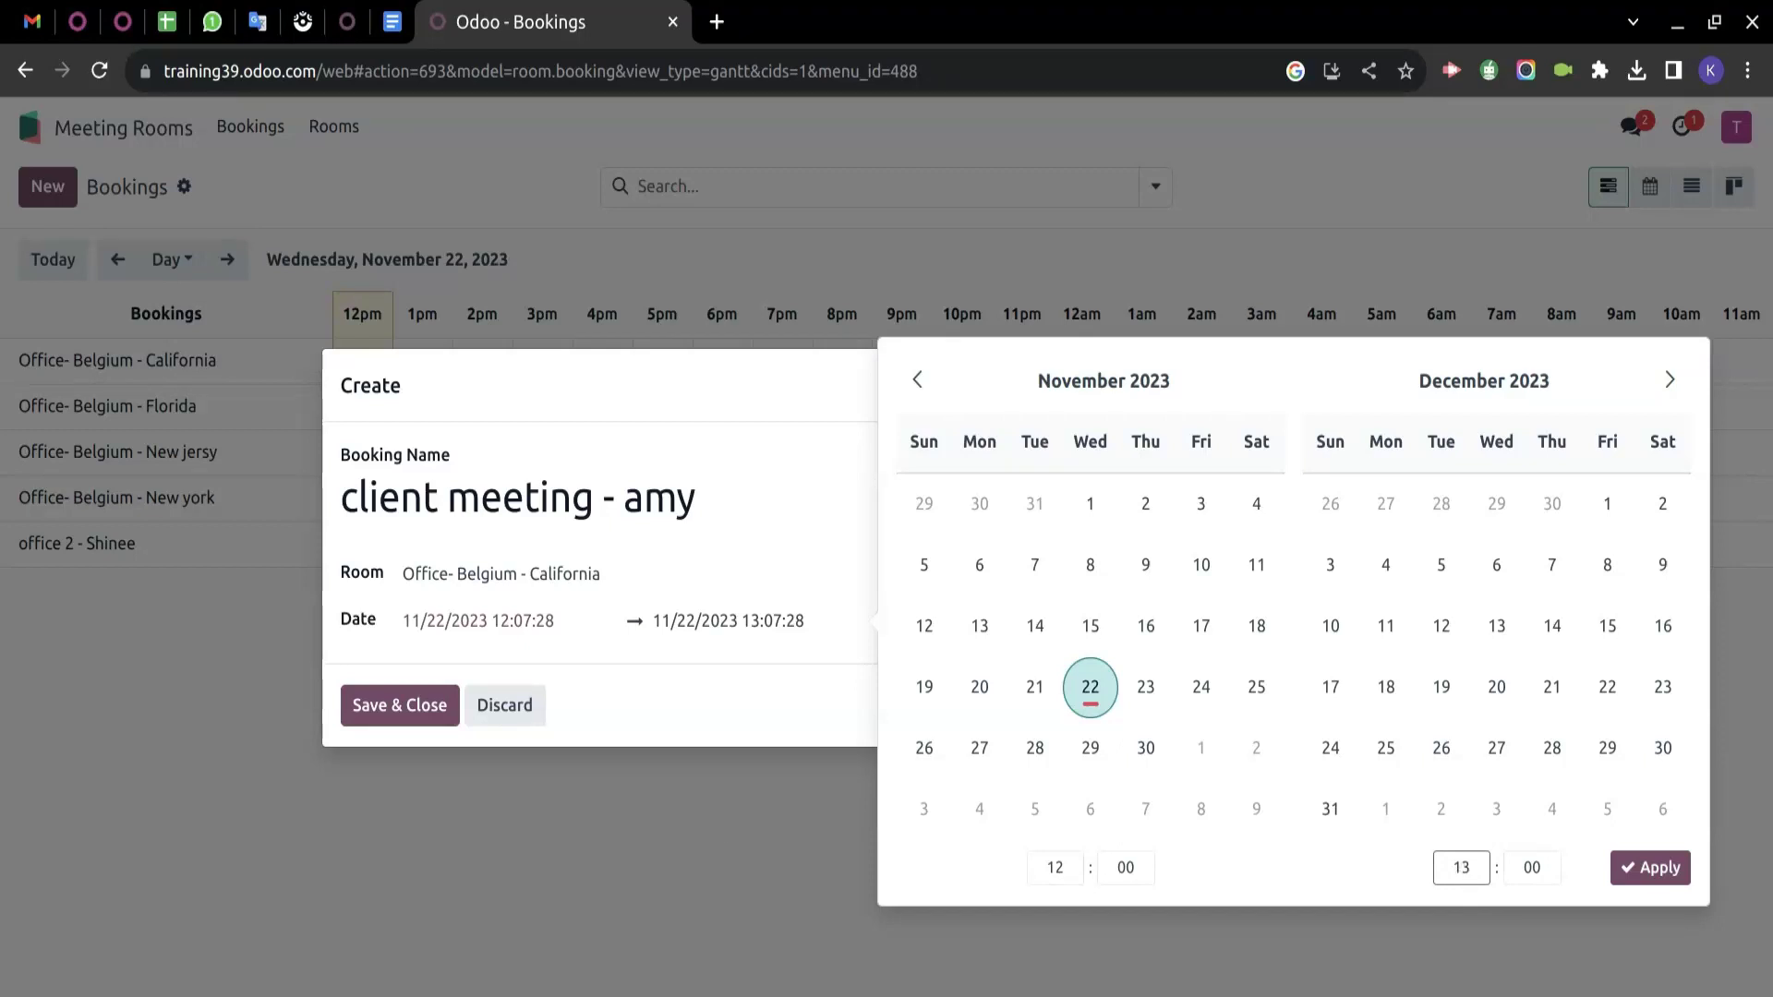
left_click(1653, 877)
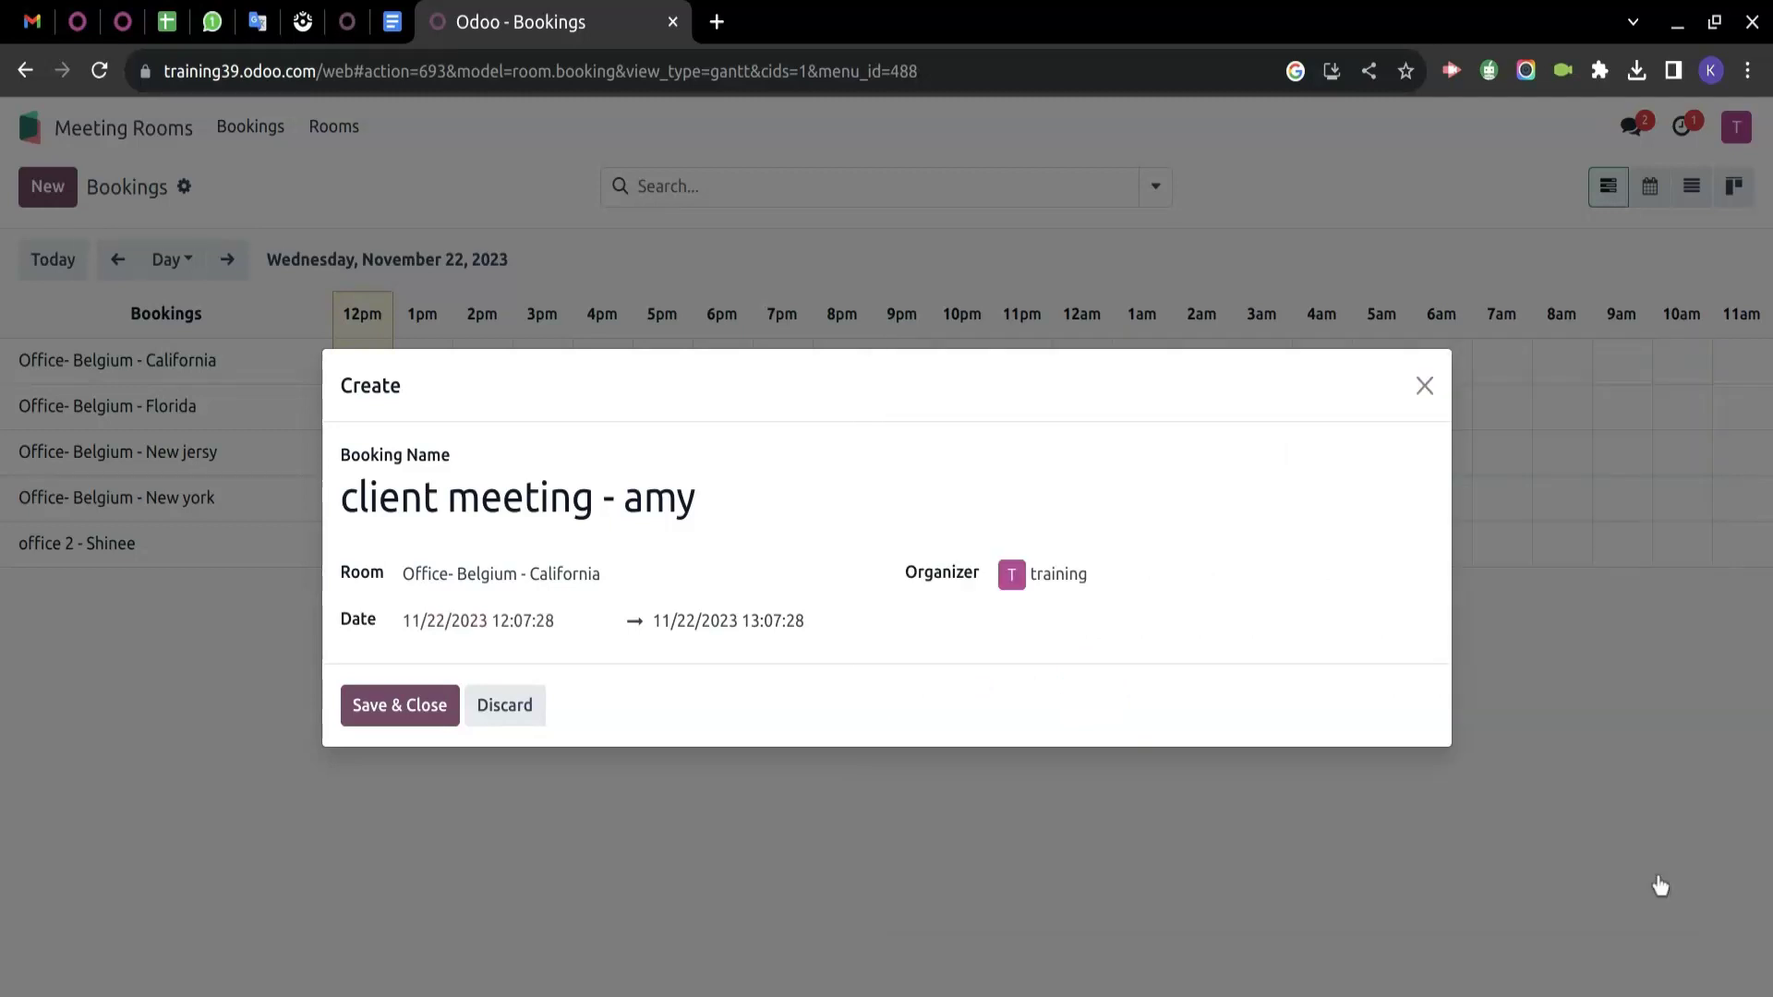
Keep training as the booking's organizer and save the booking.
left_click(1141, 567)
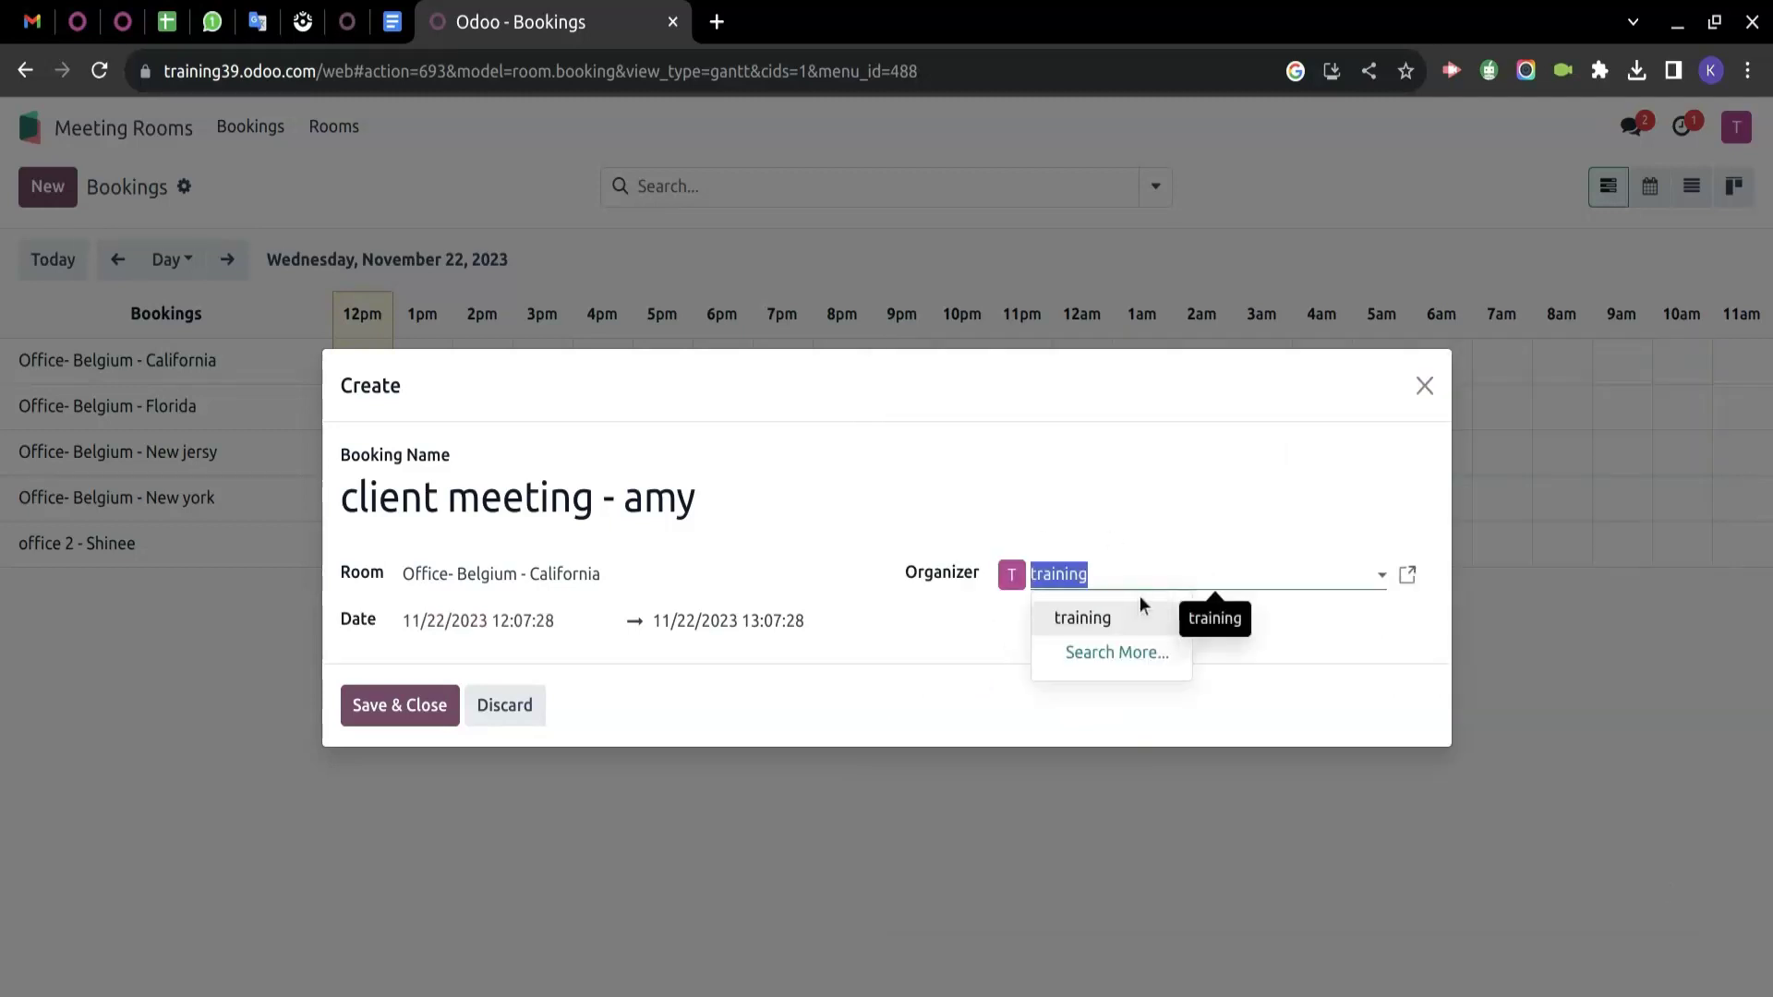
left_click(1127, 571)
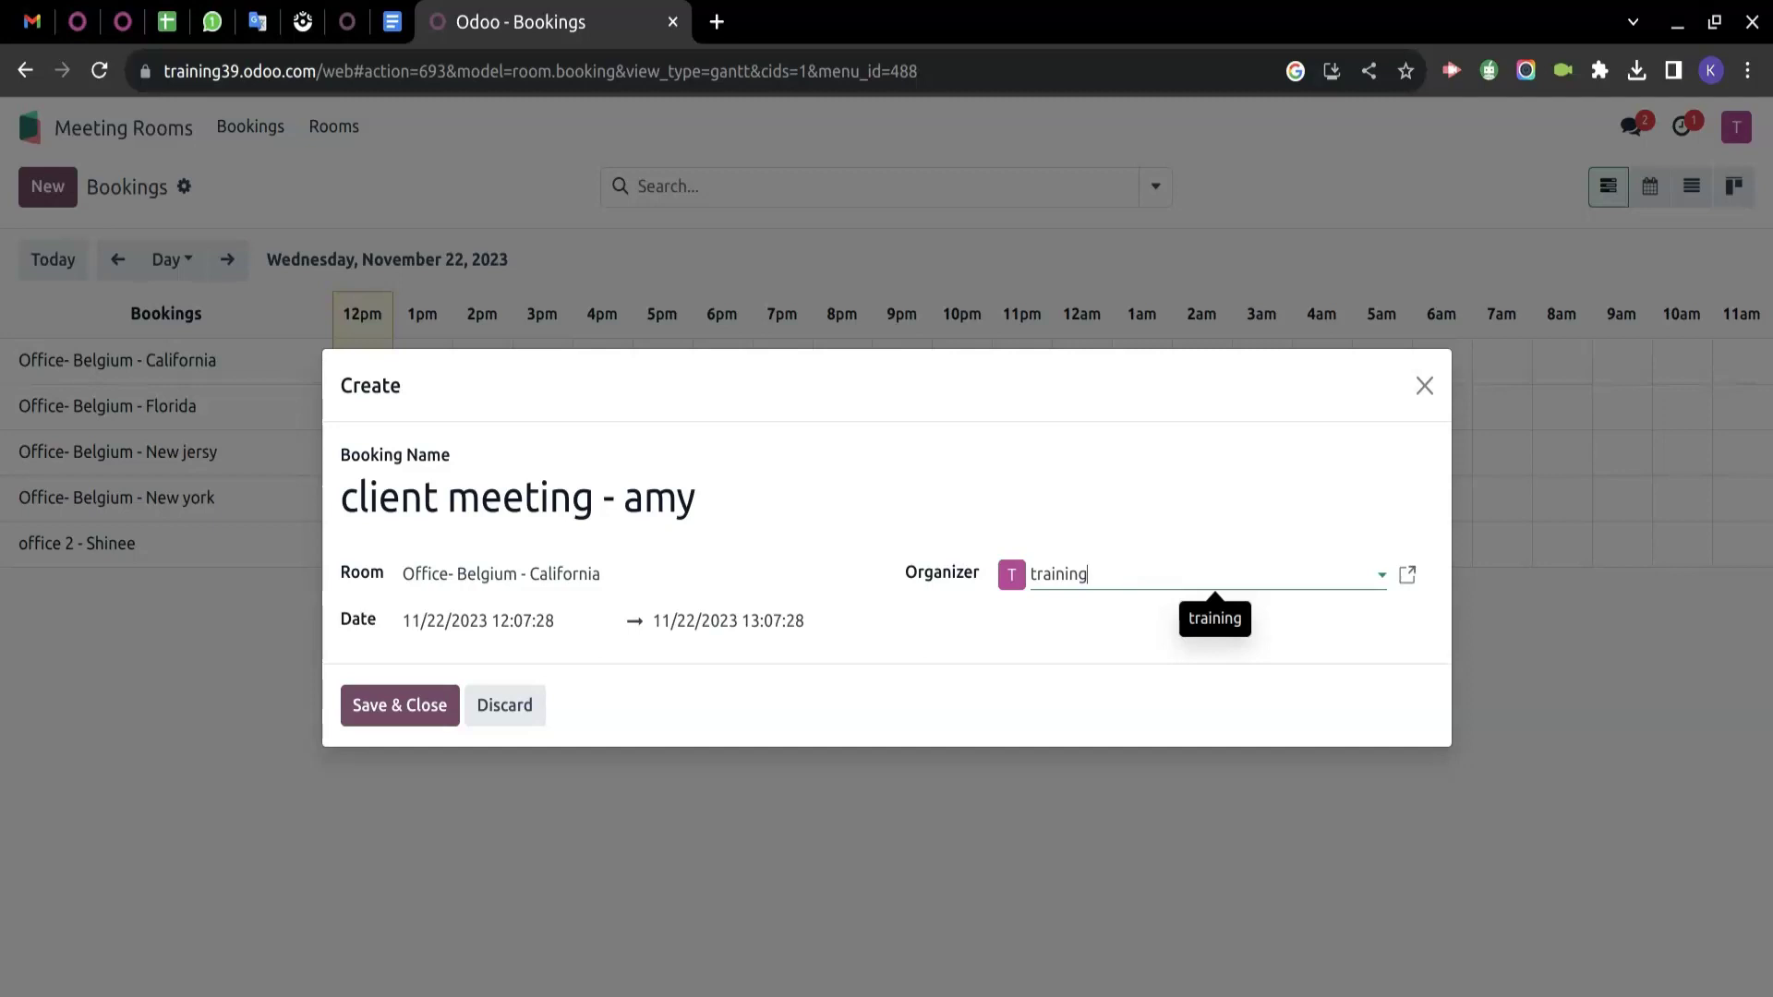
left_click(432, 707)
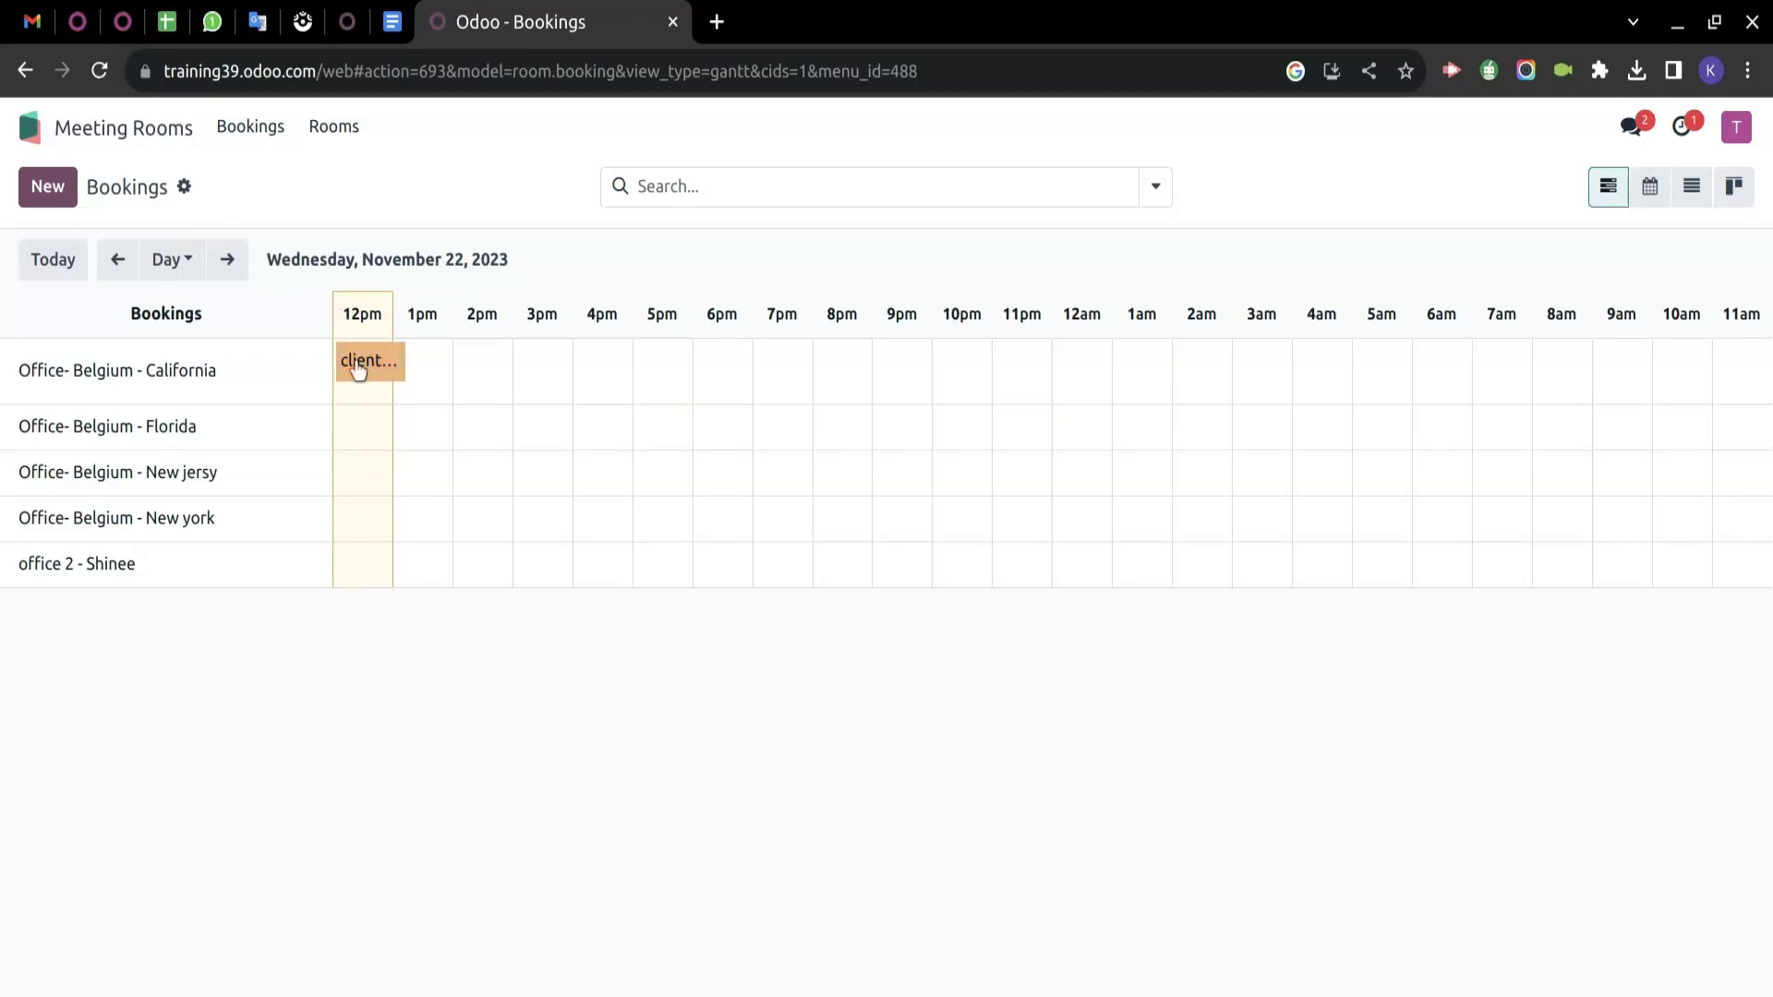
Start a new room record in the rooms overview and name the room "sunshine".
left_click(318, 137)
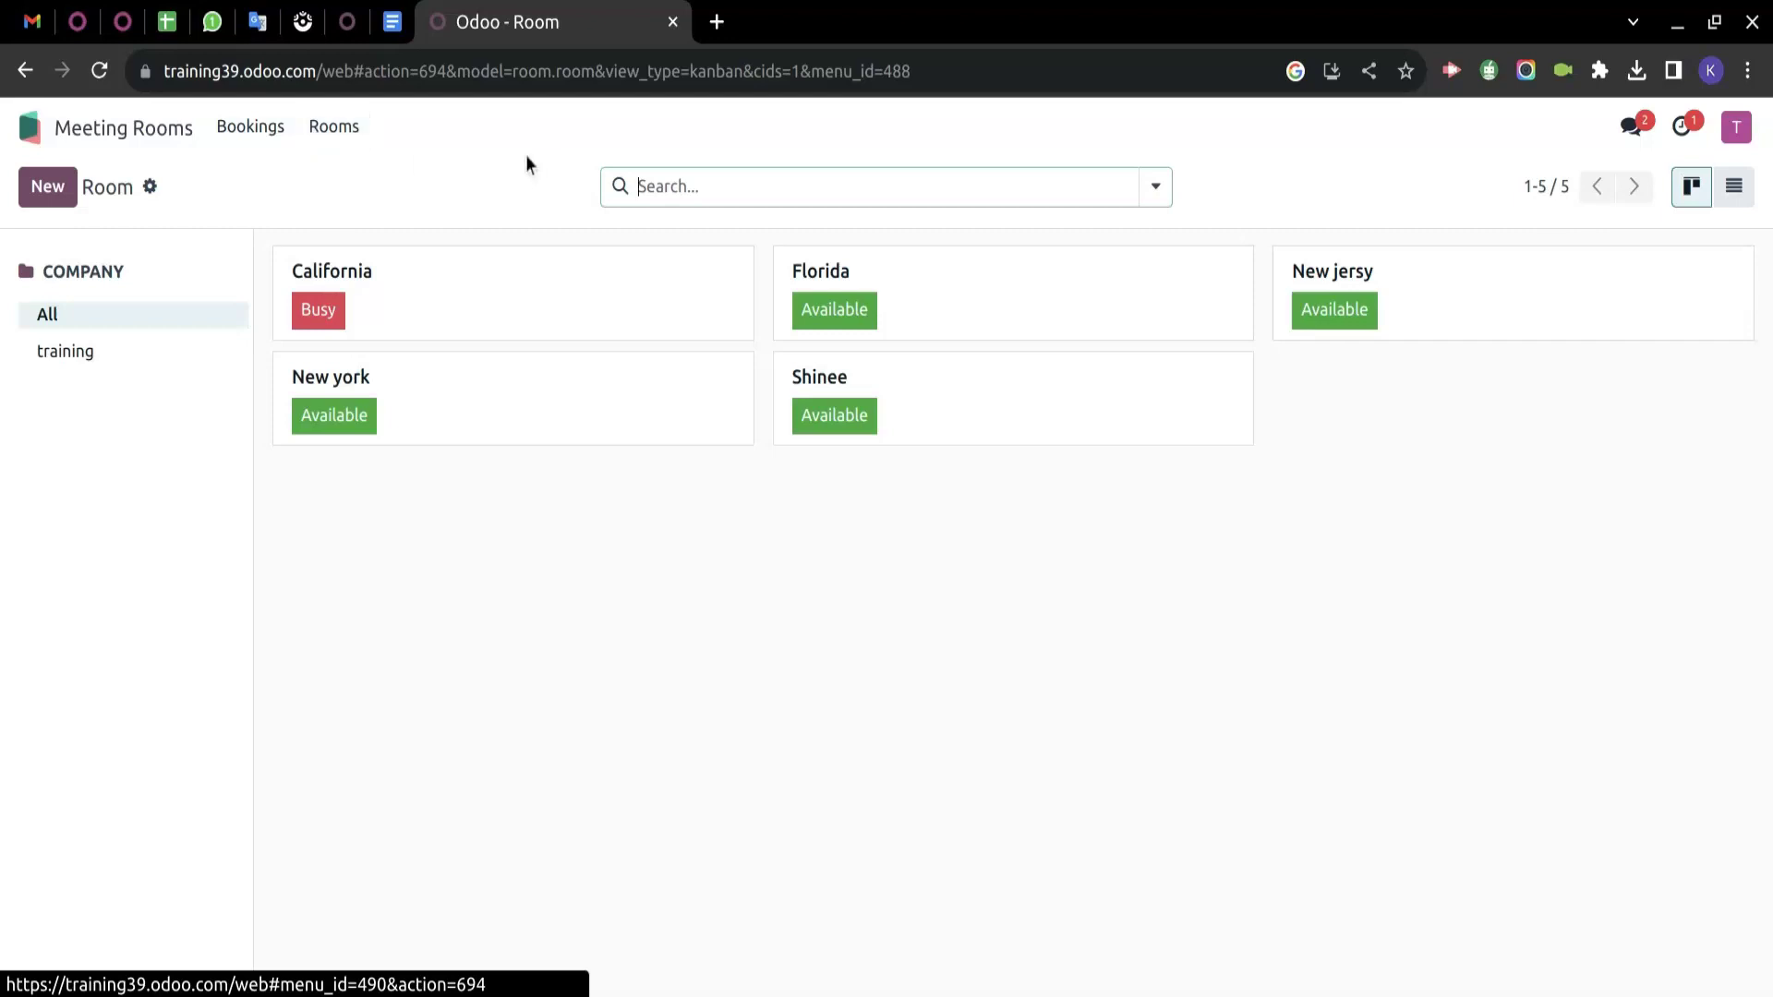
left_click(48, 193)
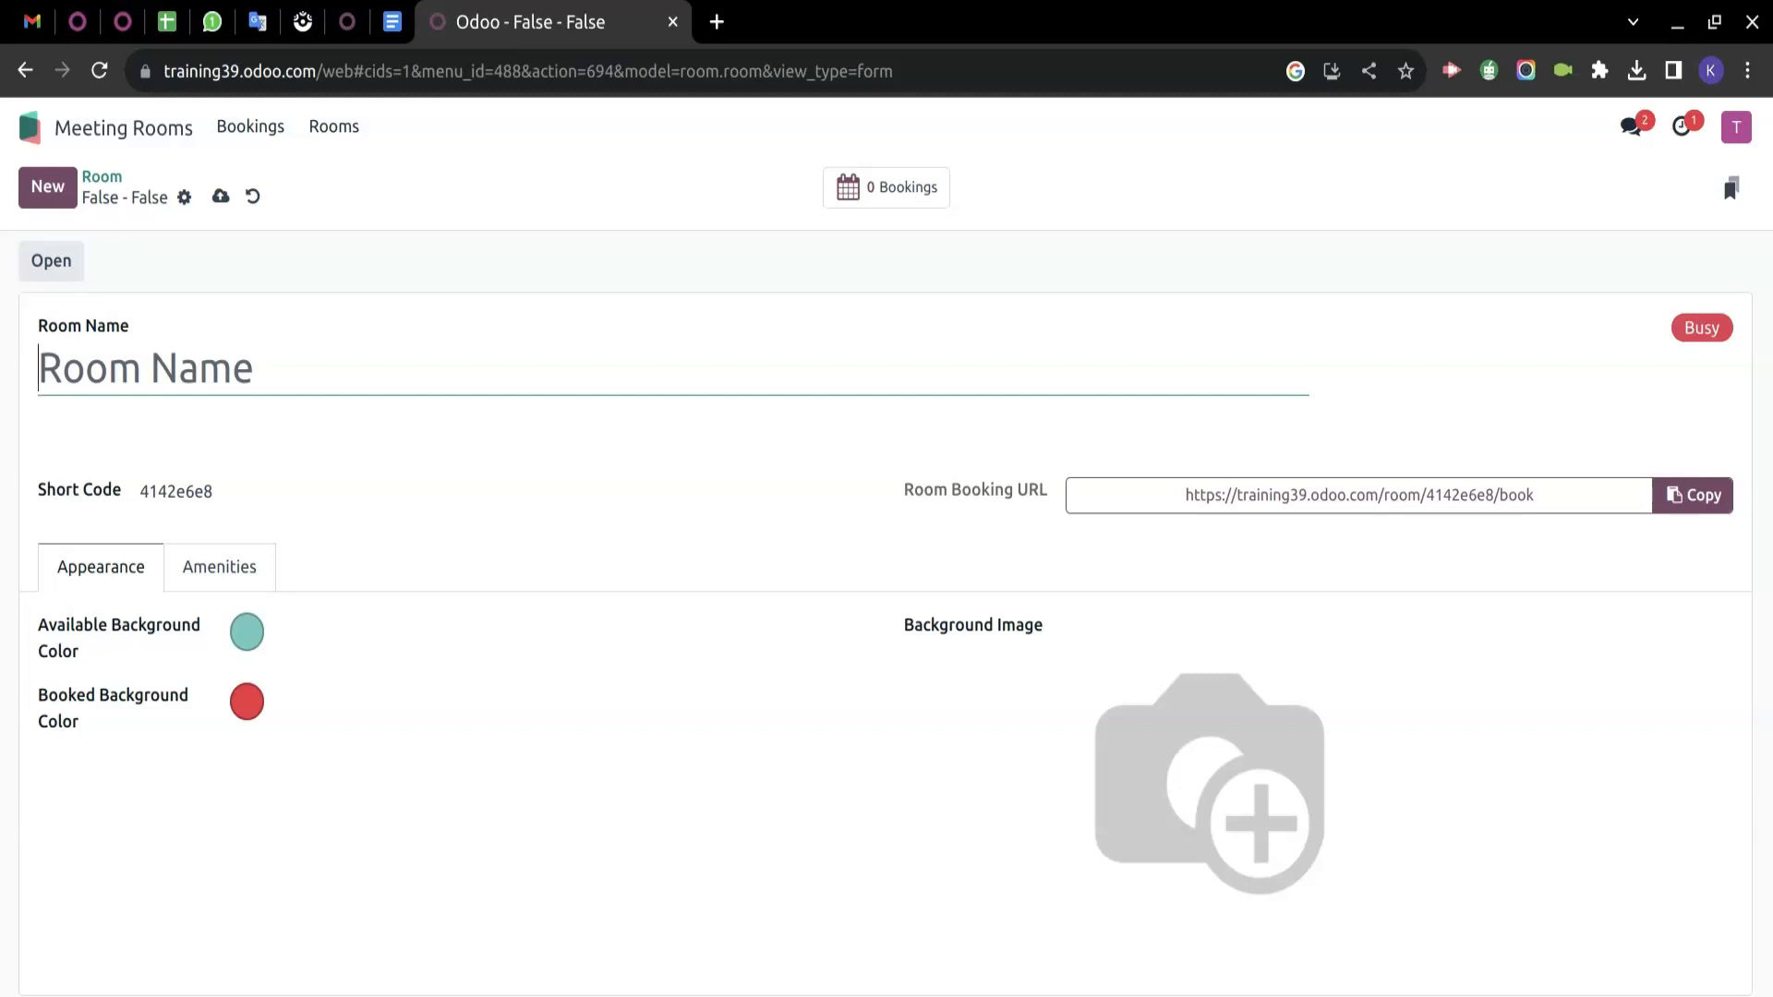
type("g")
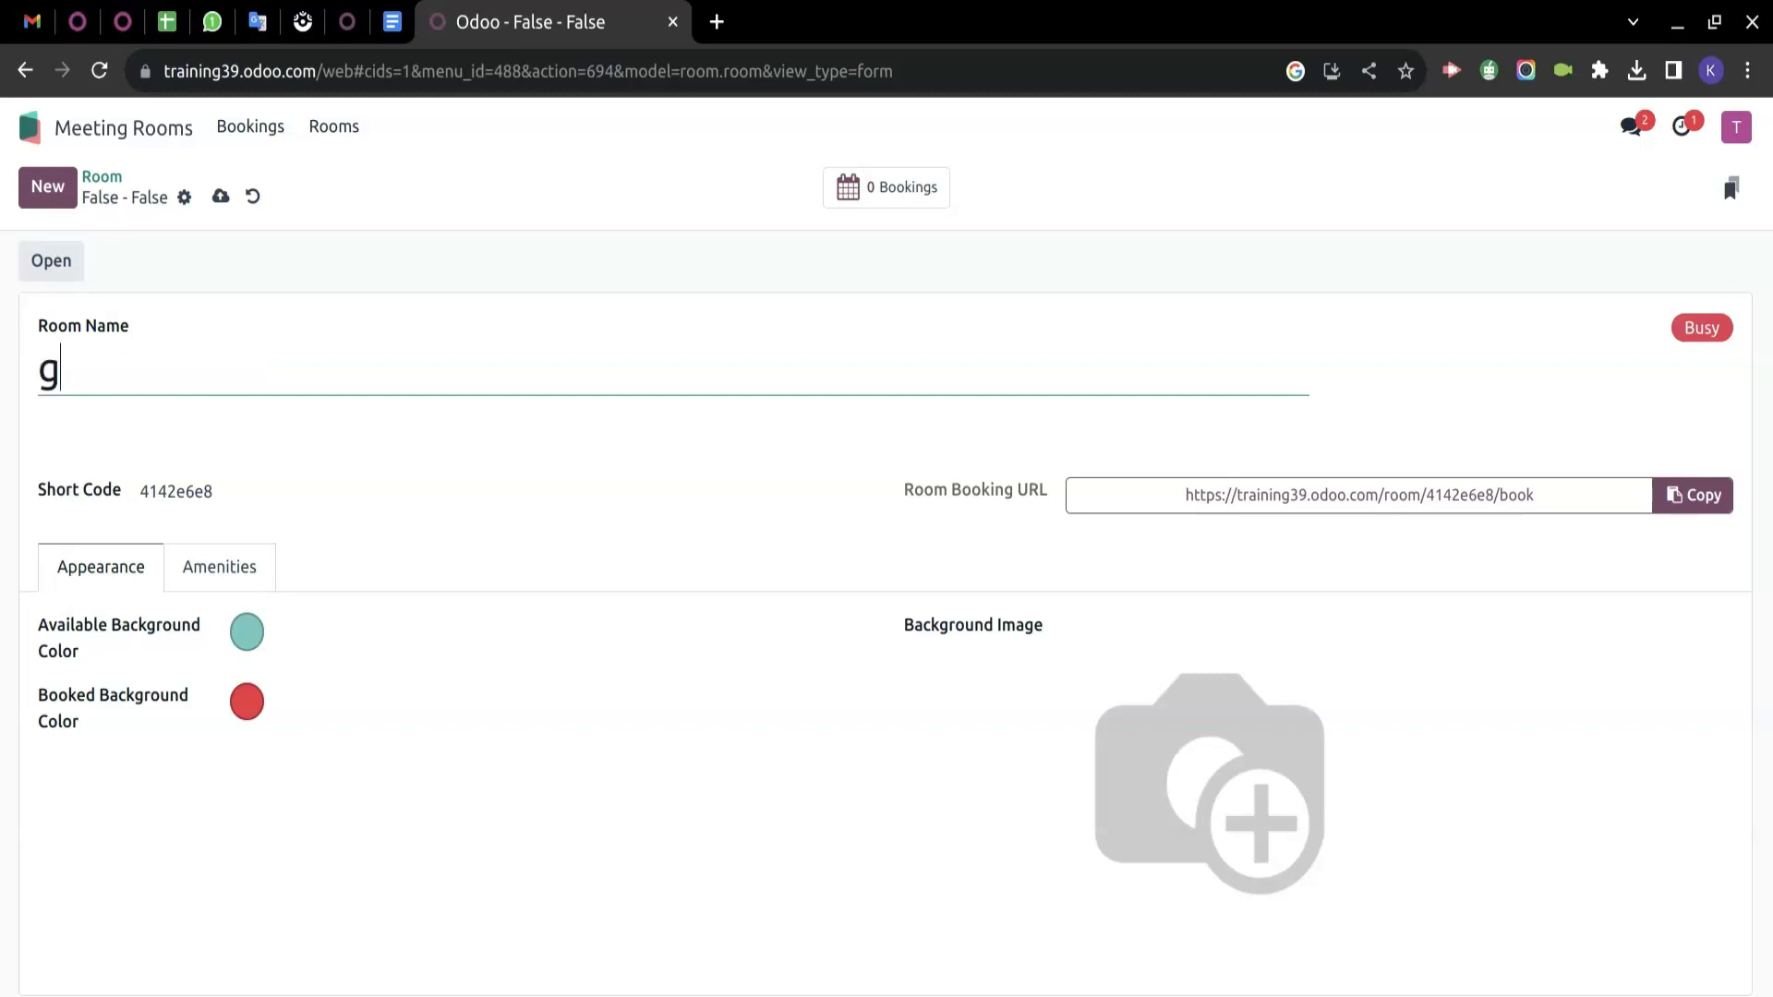
key("BackSpace")
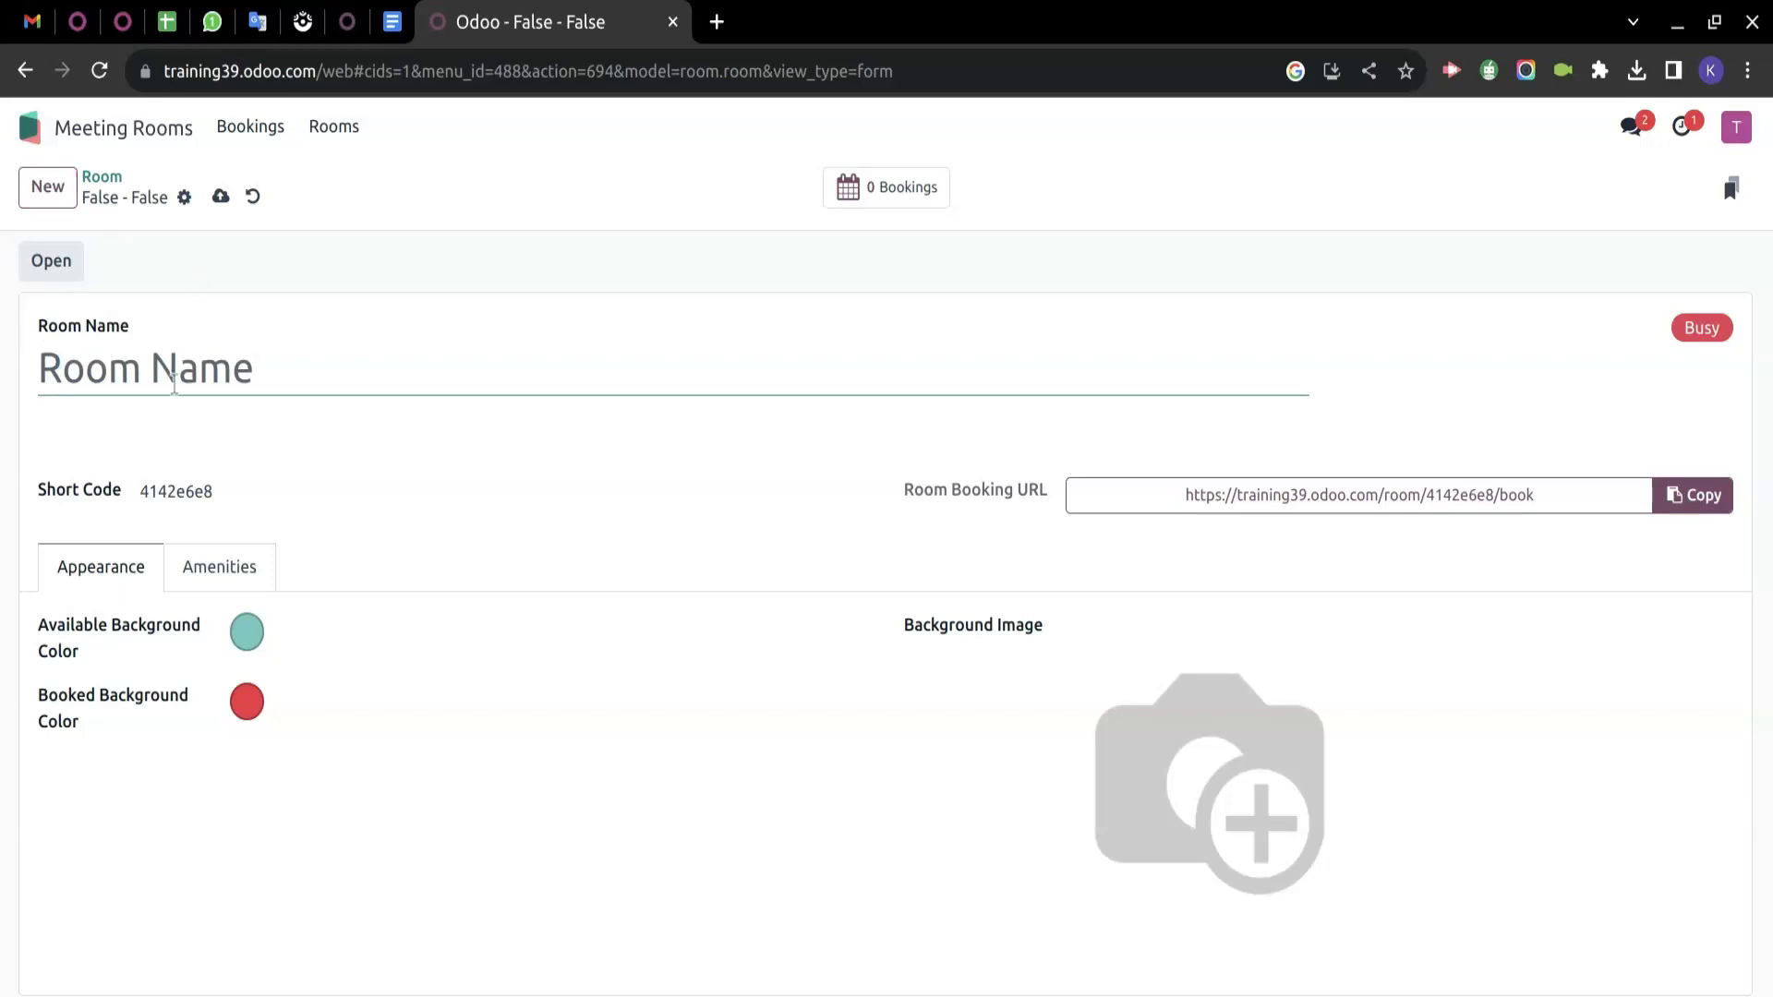
type("sunshine")
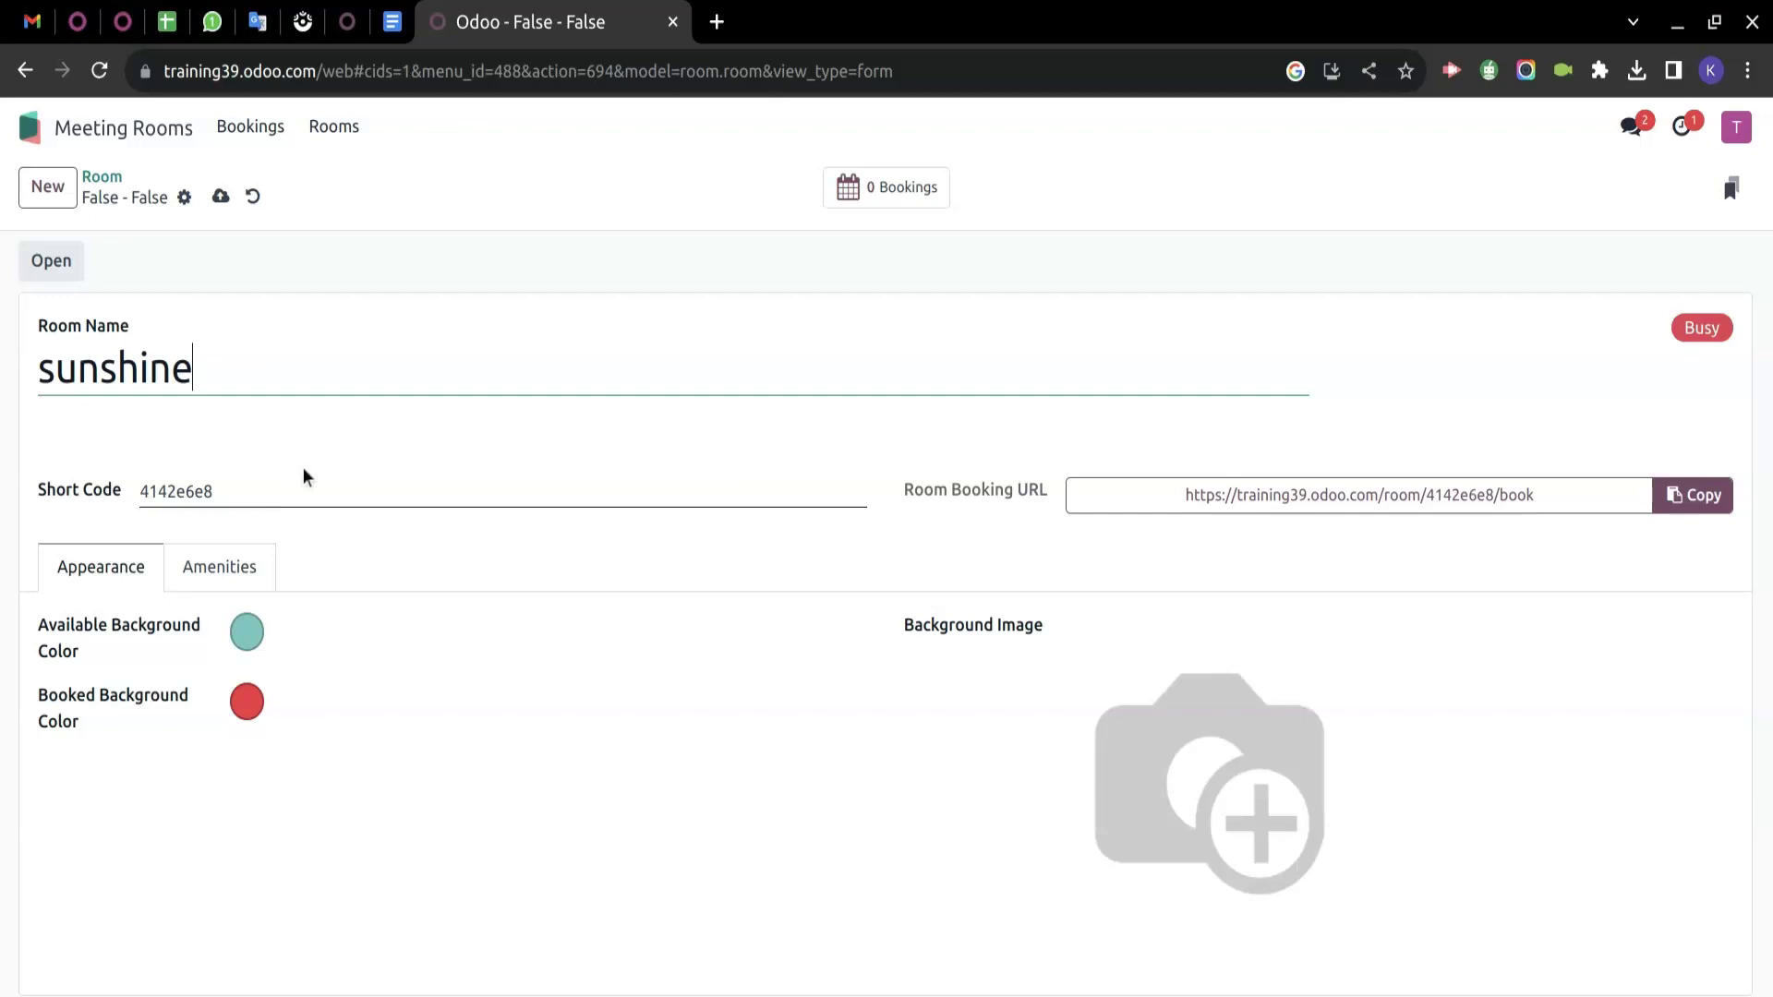
Create the office "office-3" for the sunshine room and change the available background color to dark teal.
left_click(219, 436)
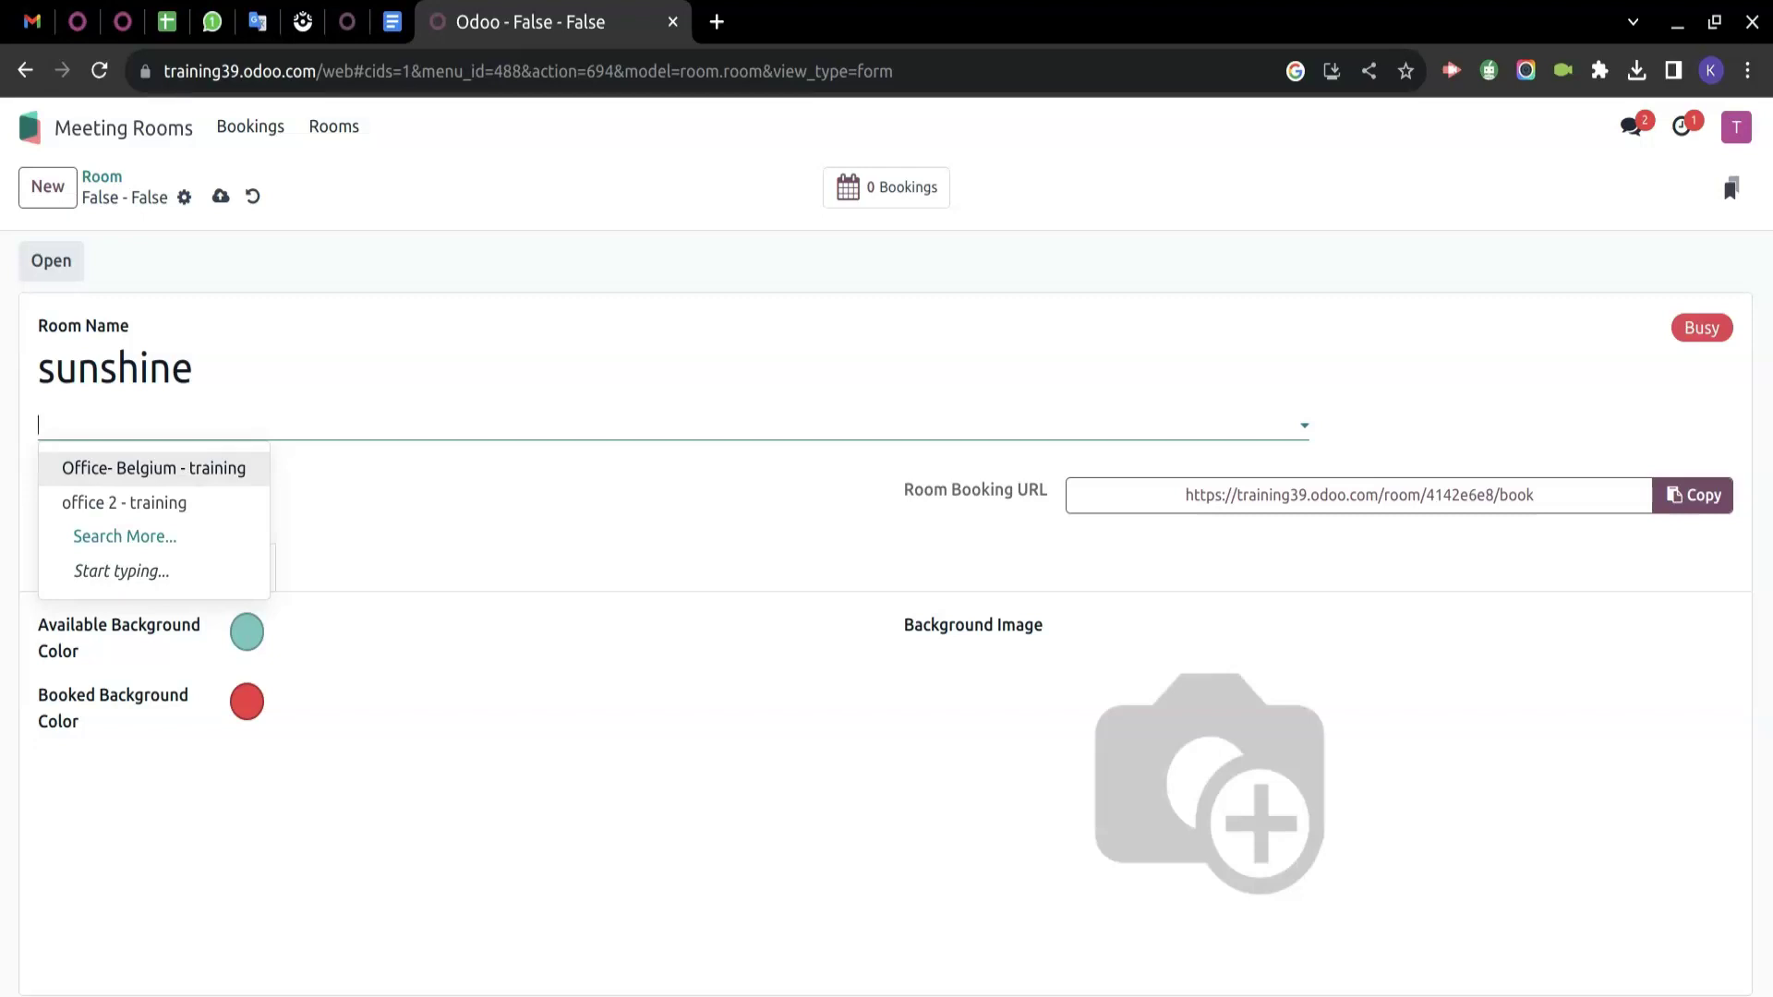
type("office")
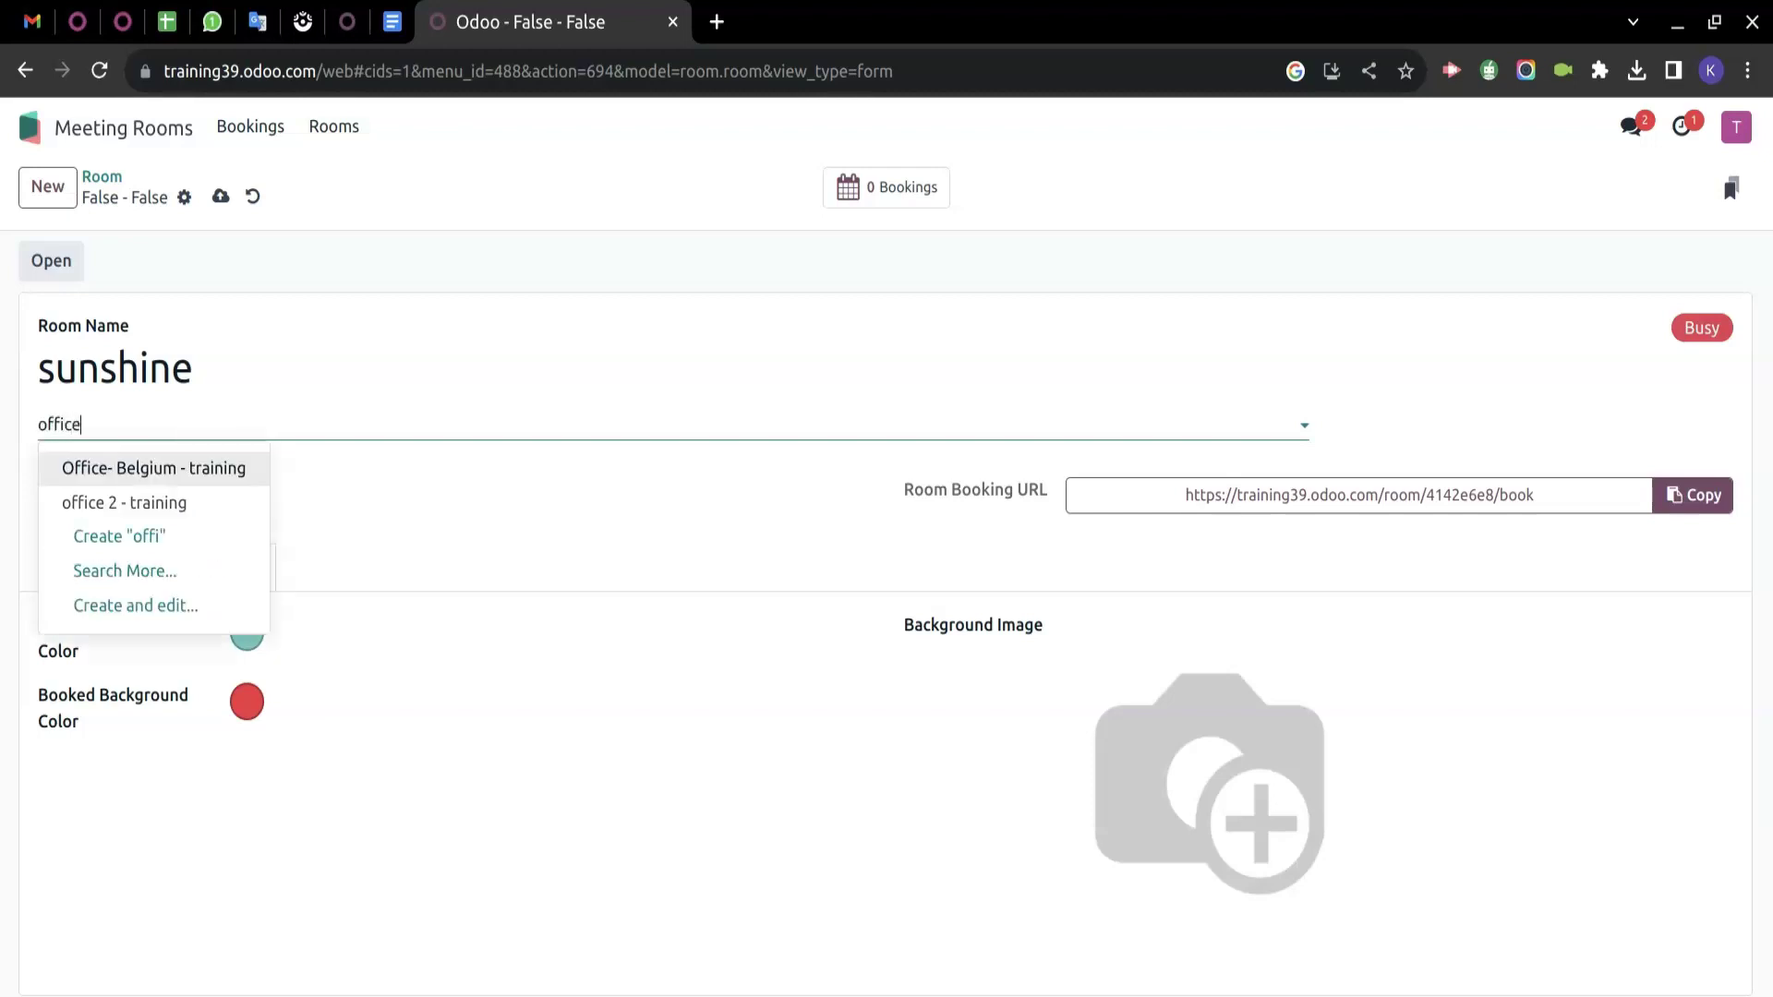
type("-3")
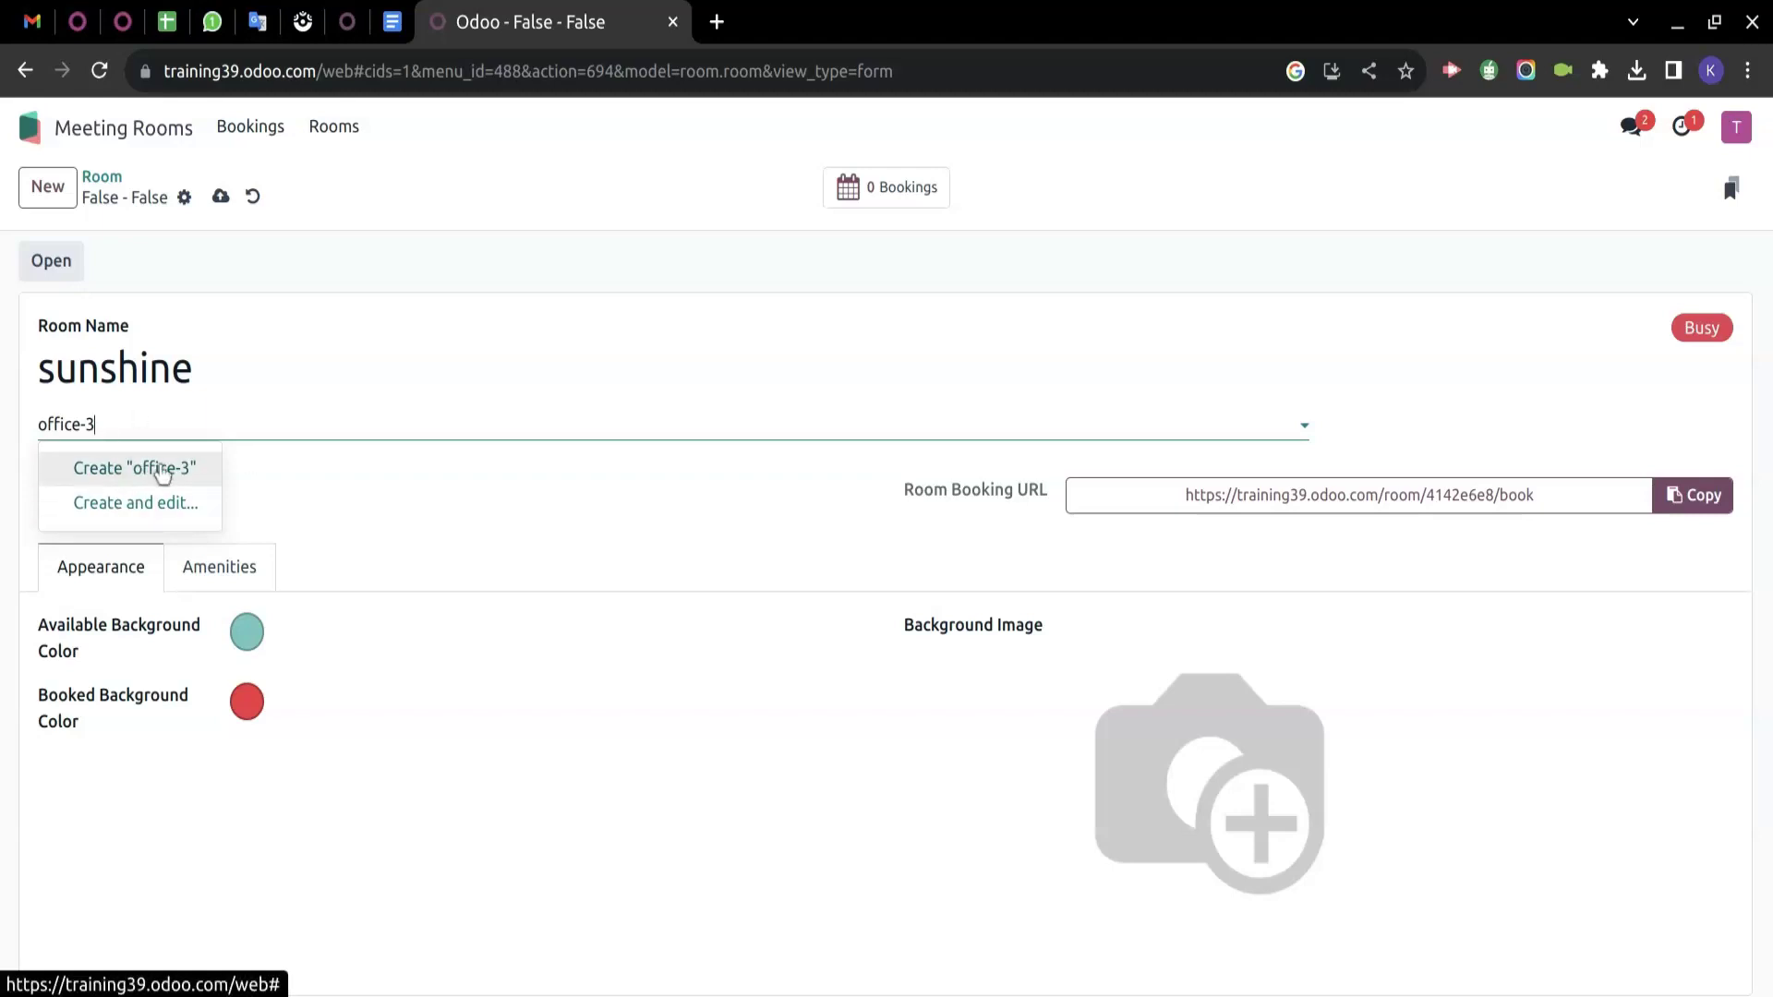
left_click(163, 472)
left_click(290, 430)
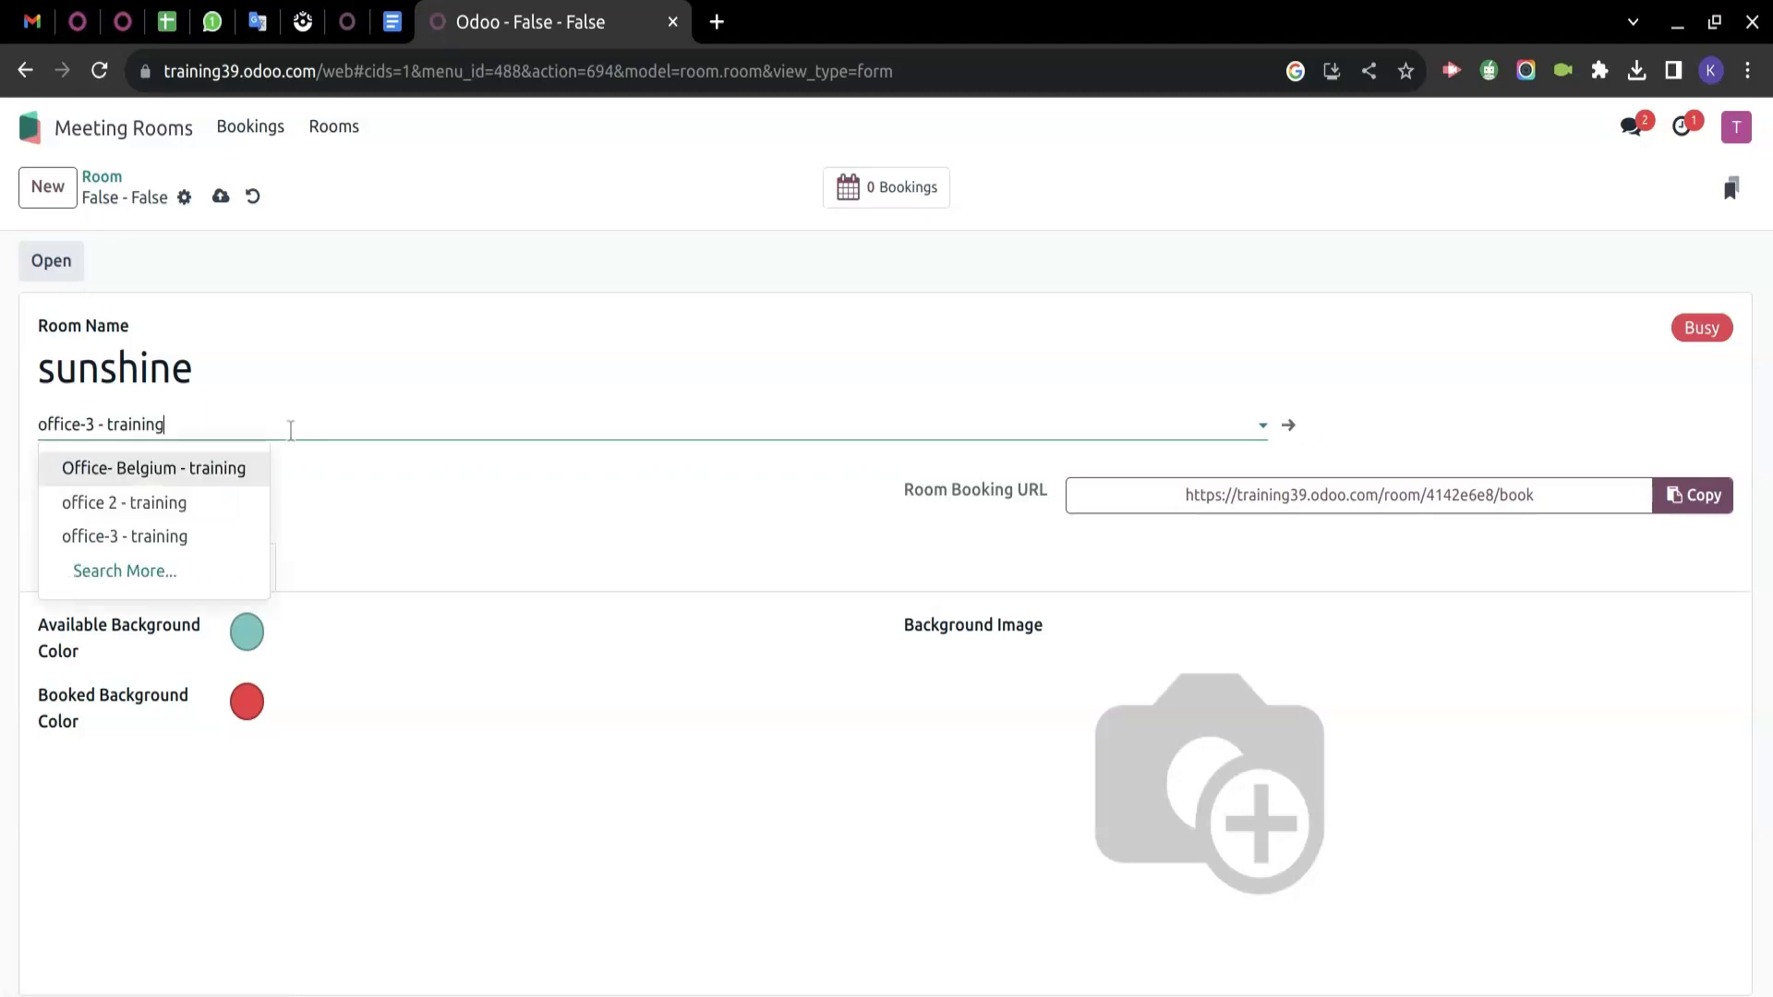
left_click(582, 198)
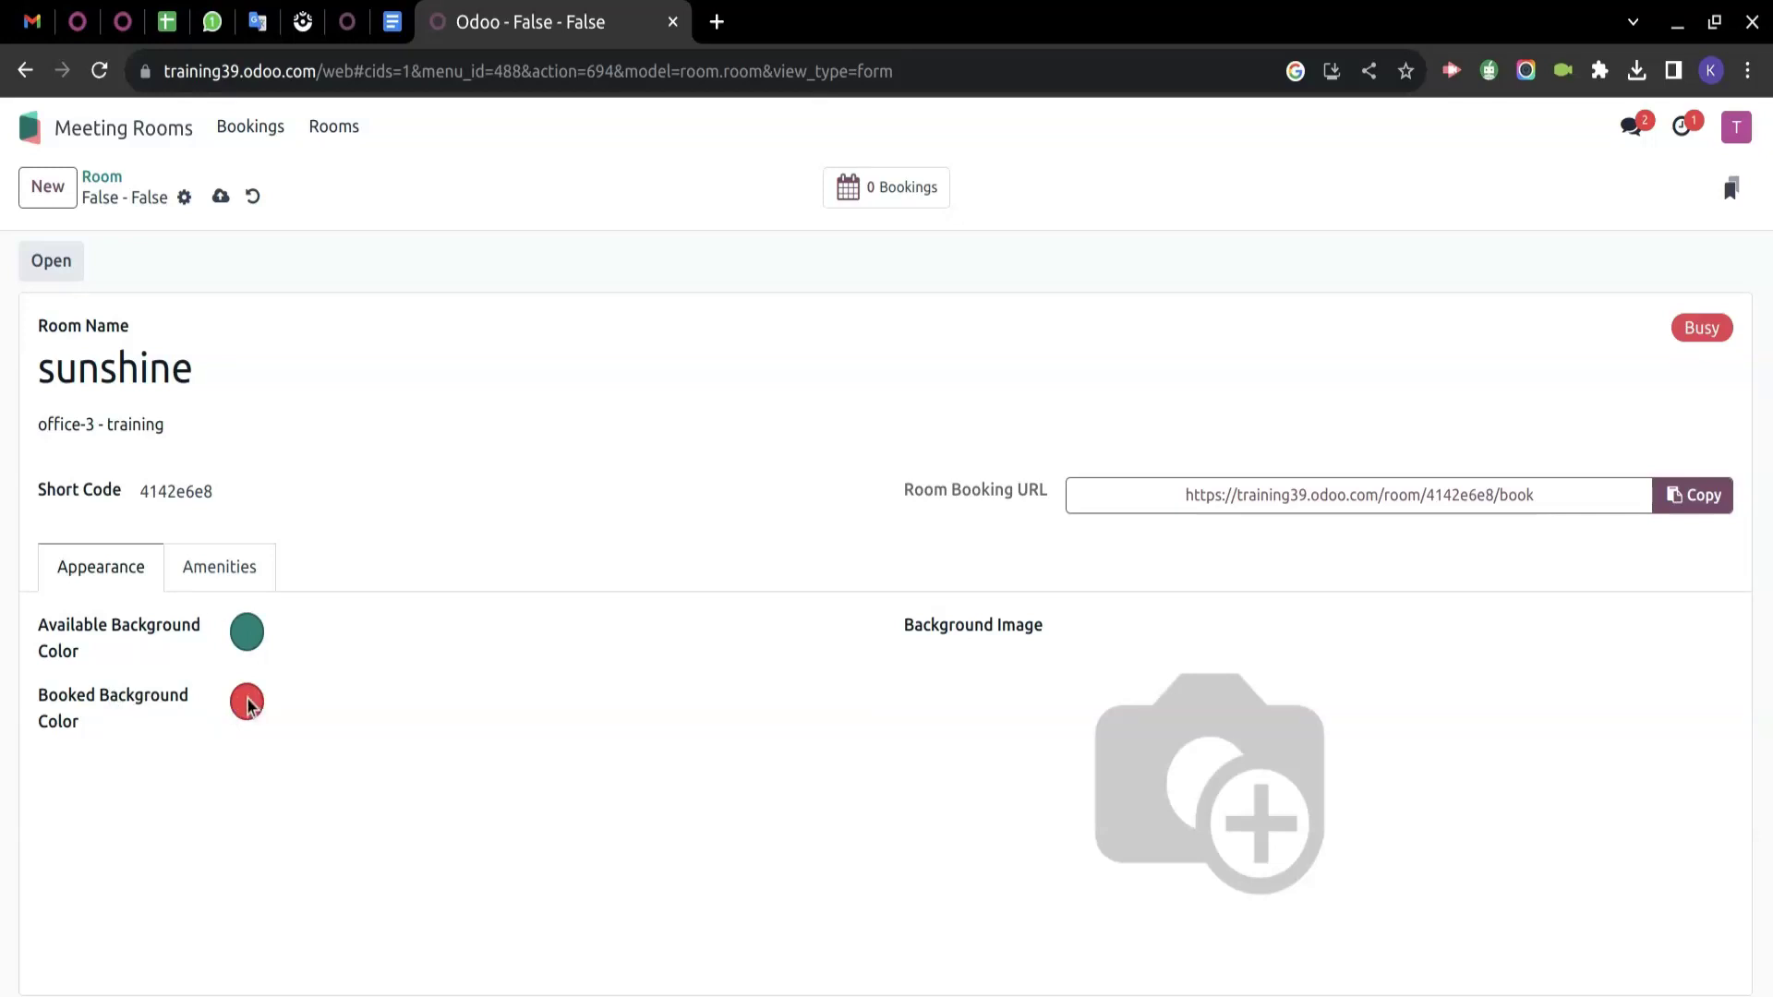
Enter "projector , screen , spearker" as the room's amenities and save the room.
mouse_move(1209, 691)
left_click(215, 578)
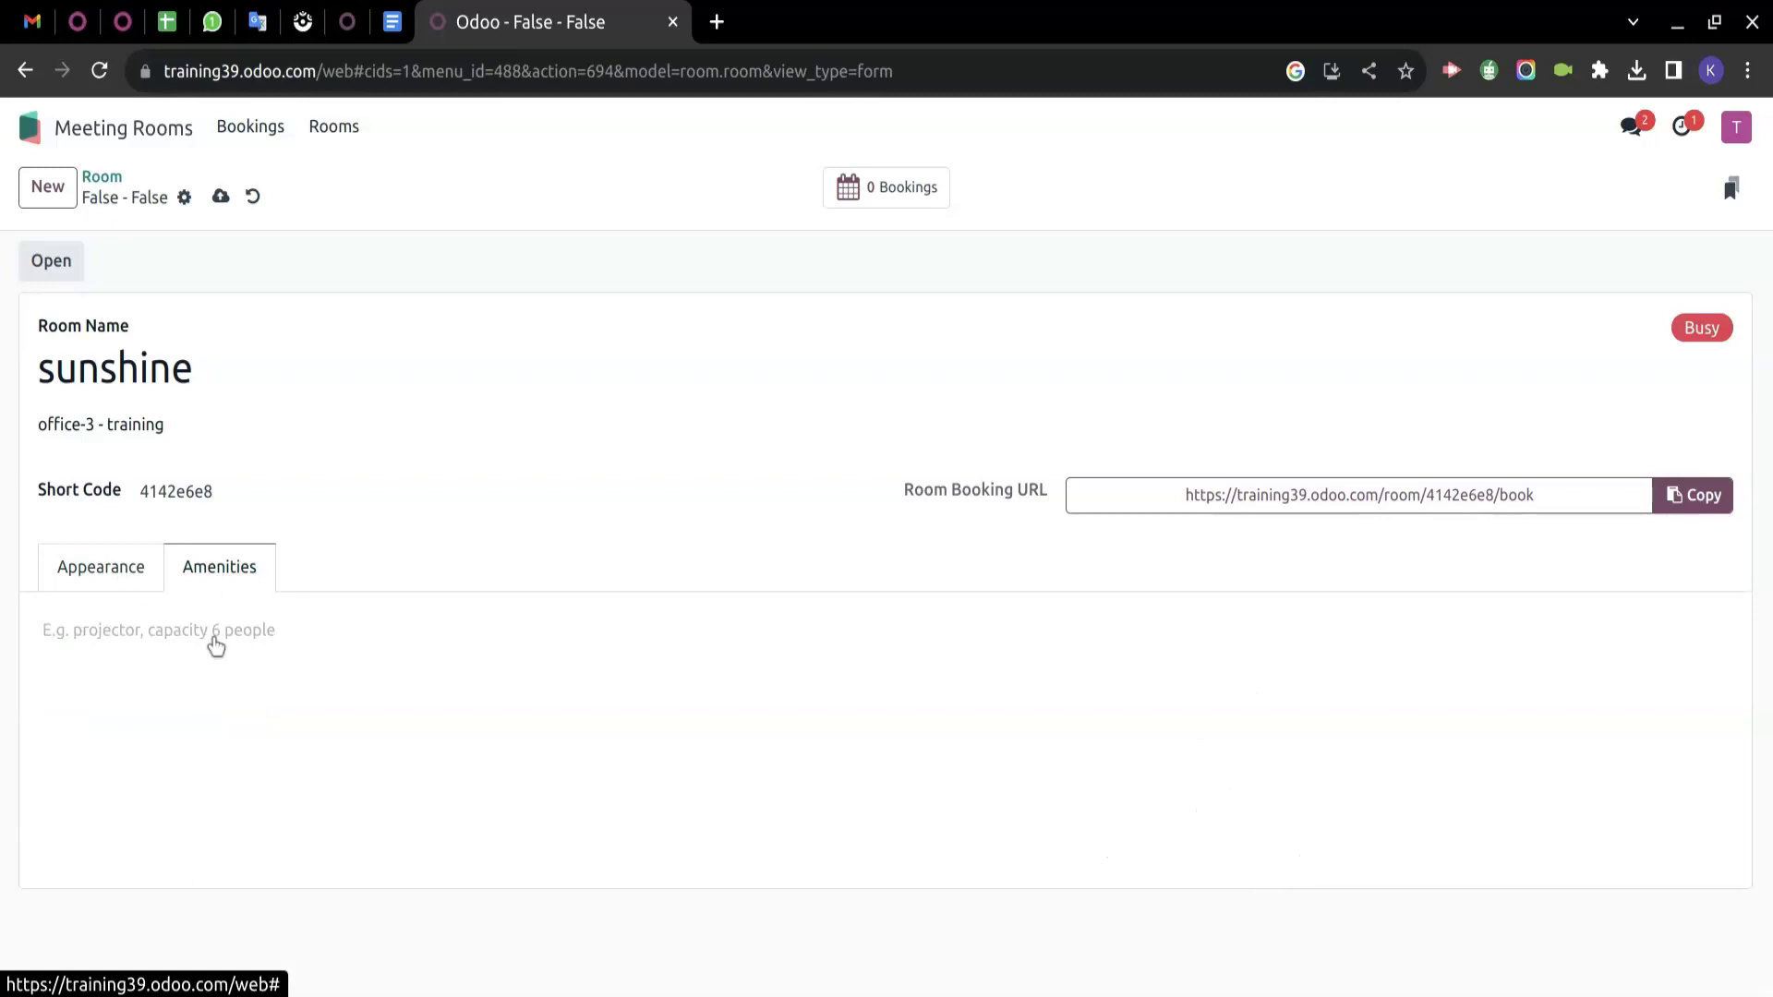
left_click(237, 636)
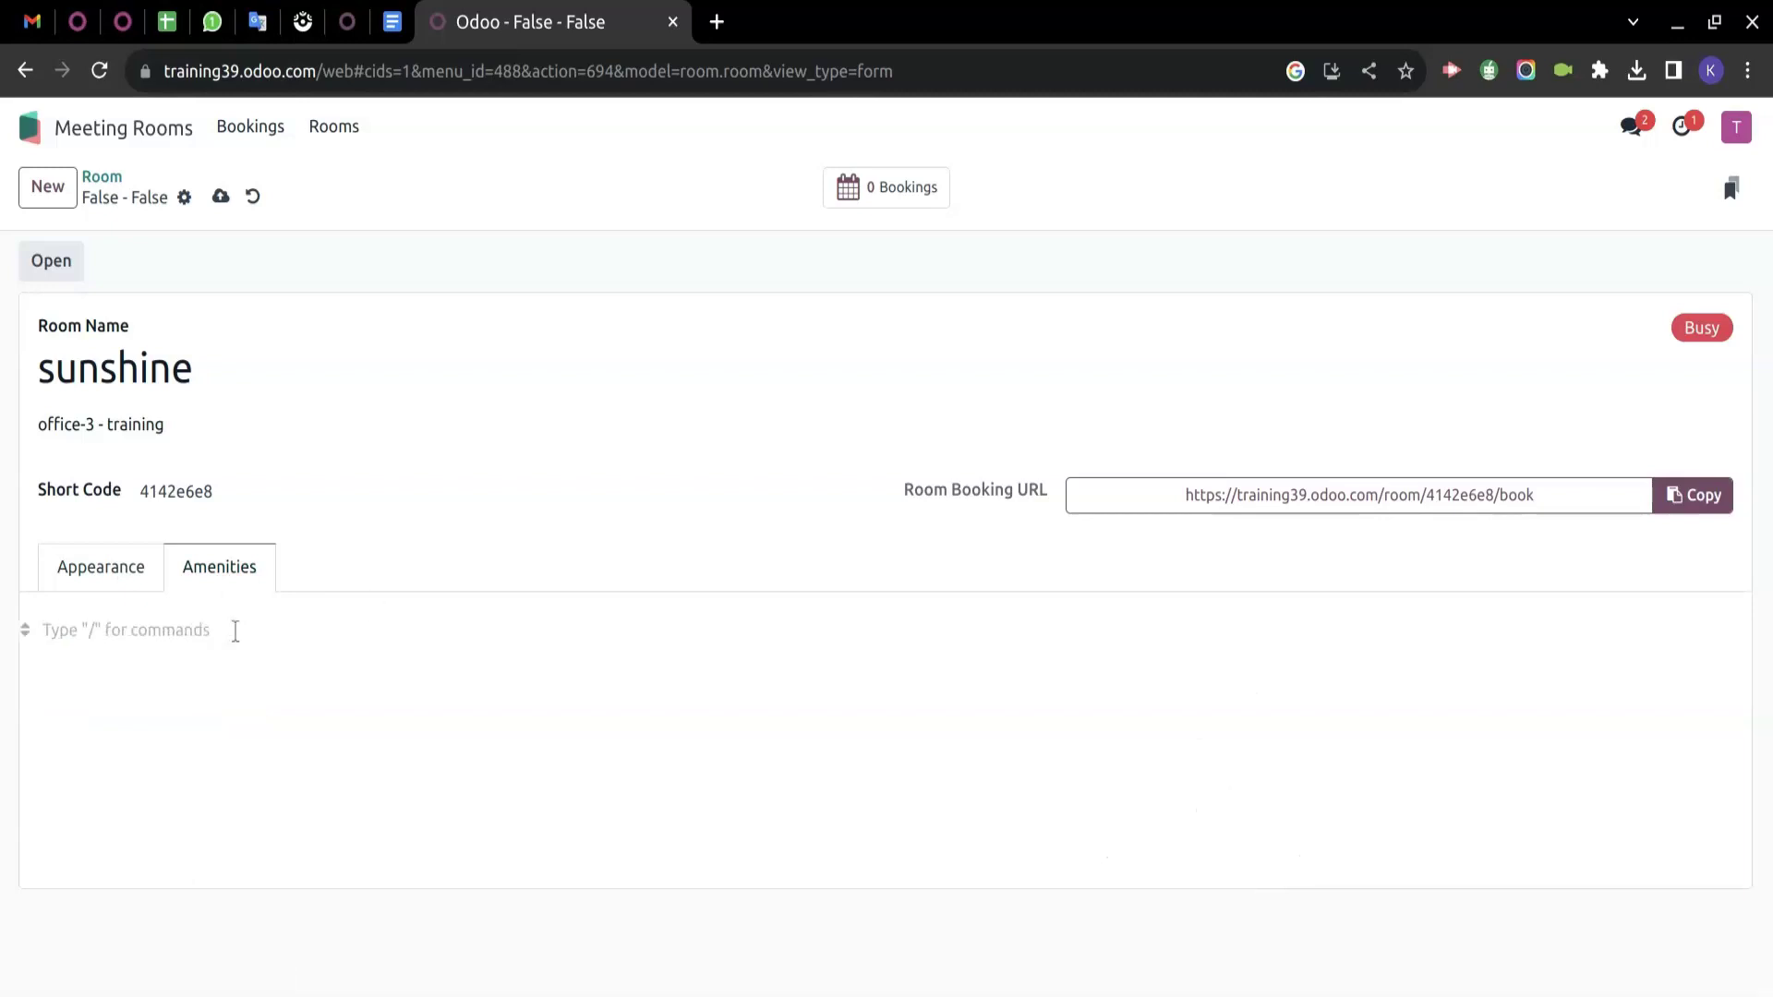
type("pro")
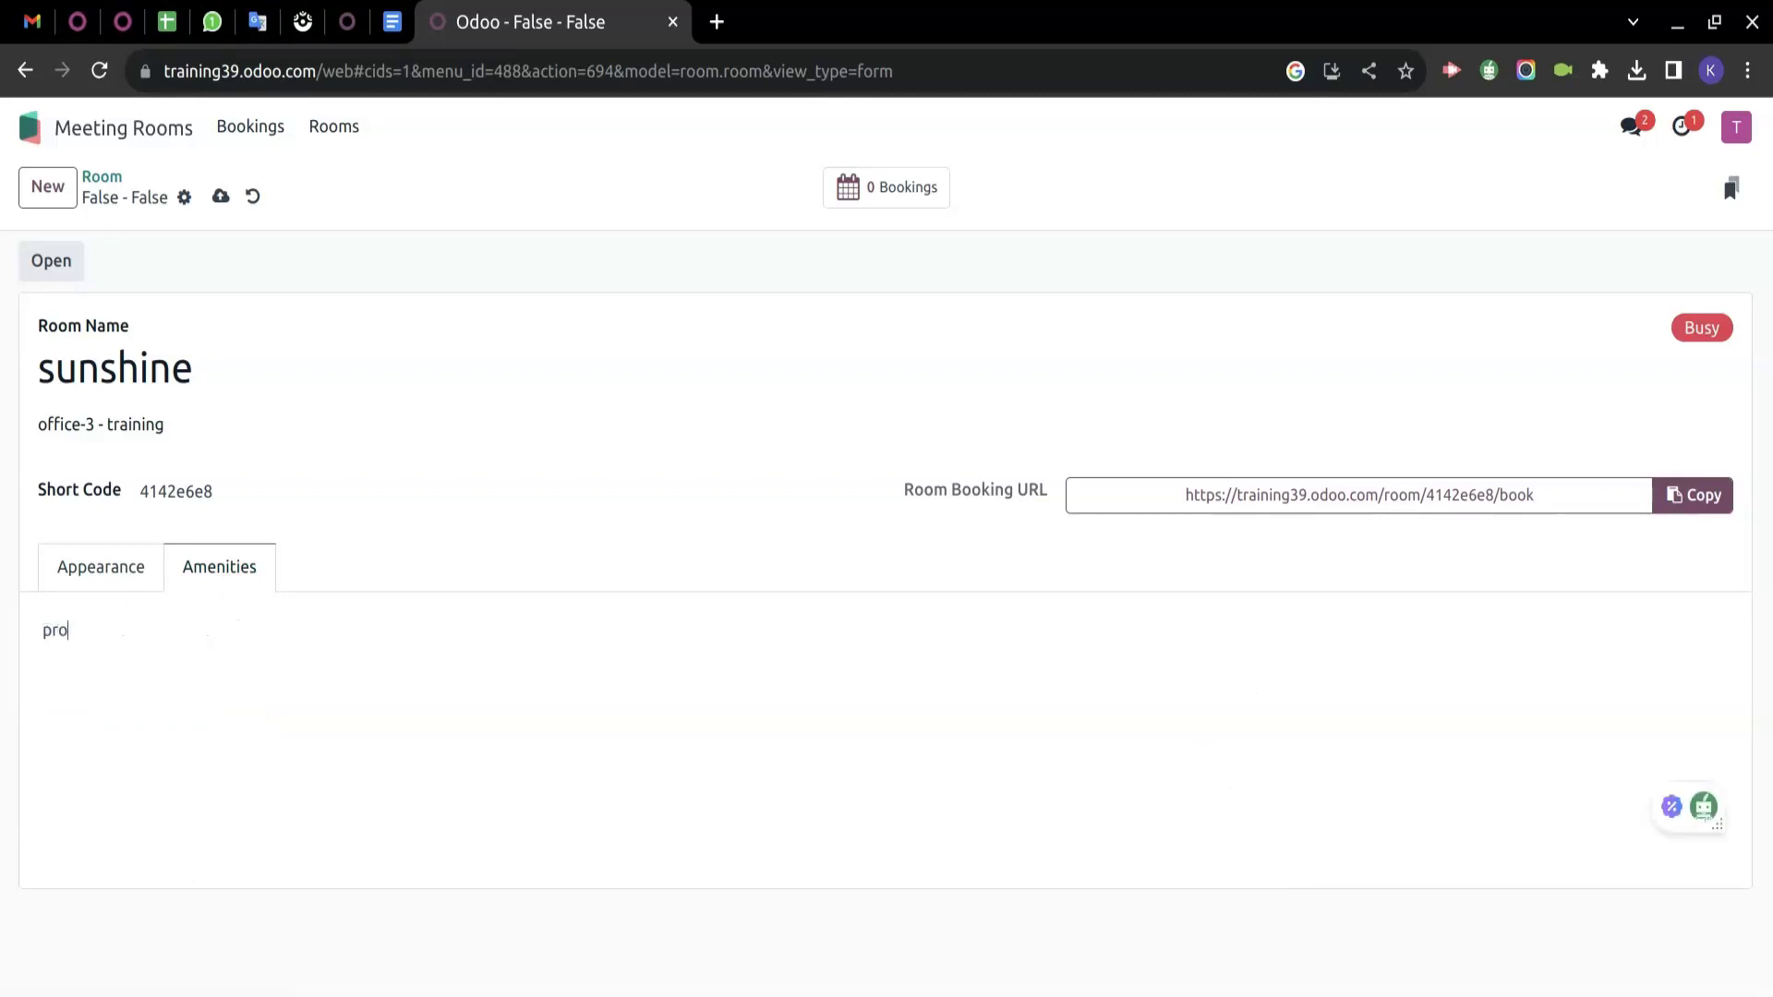
type("jector , screen , spearker")
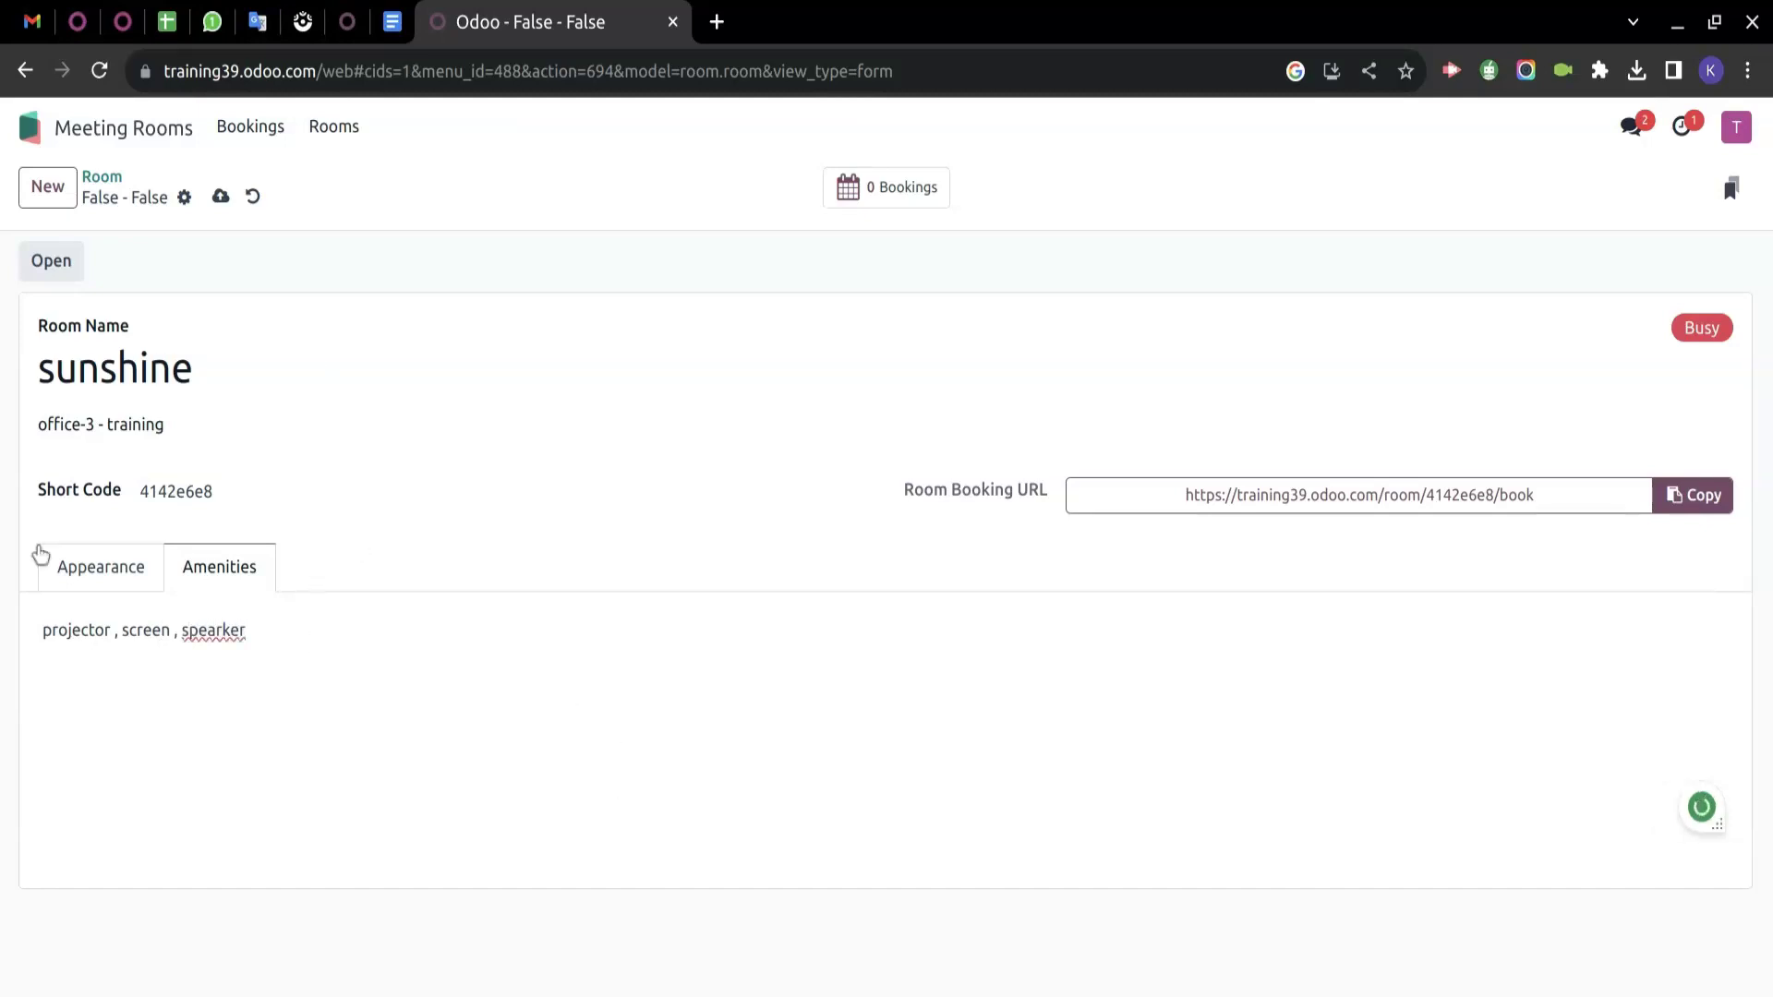
left_click(93, 560)
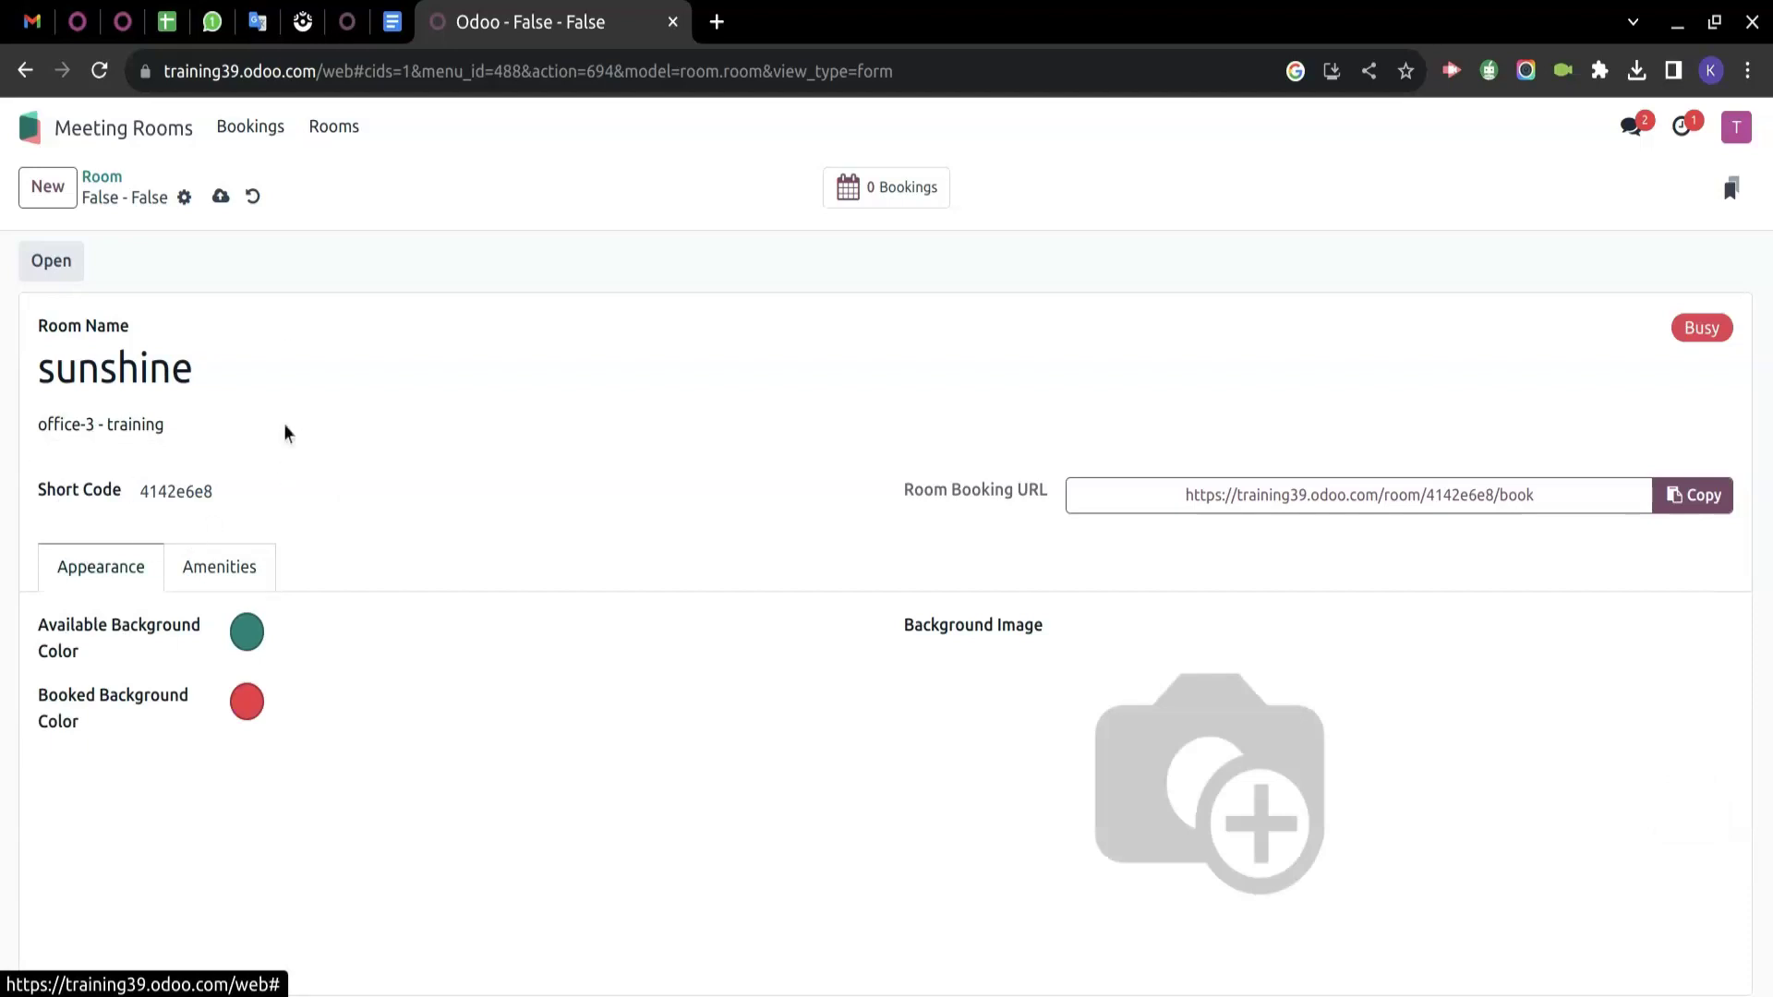
left_click(219, 199)
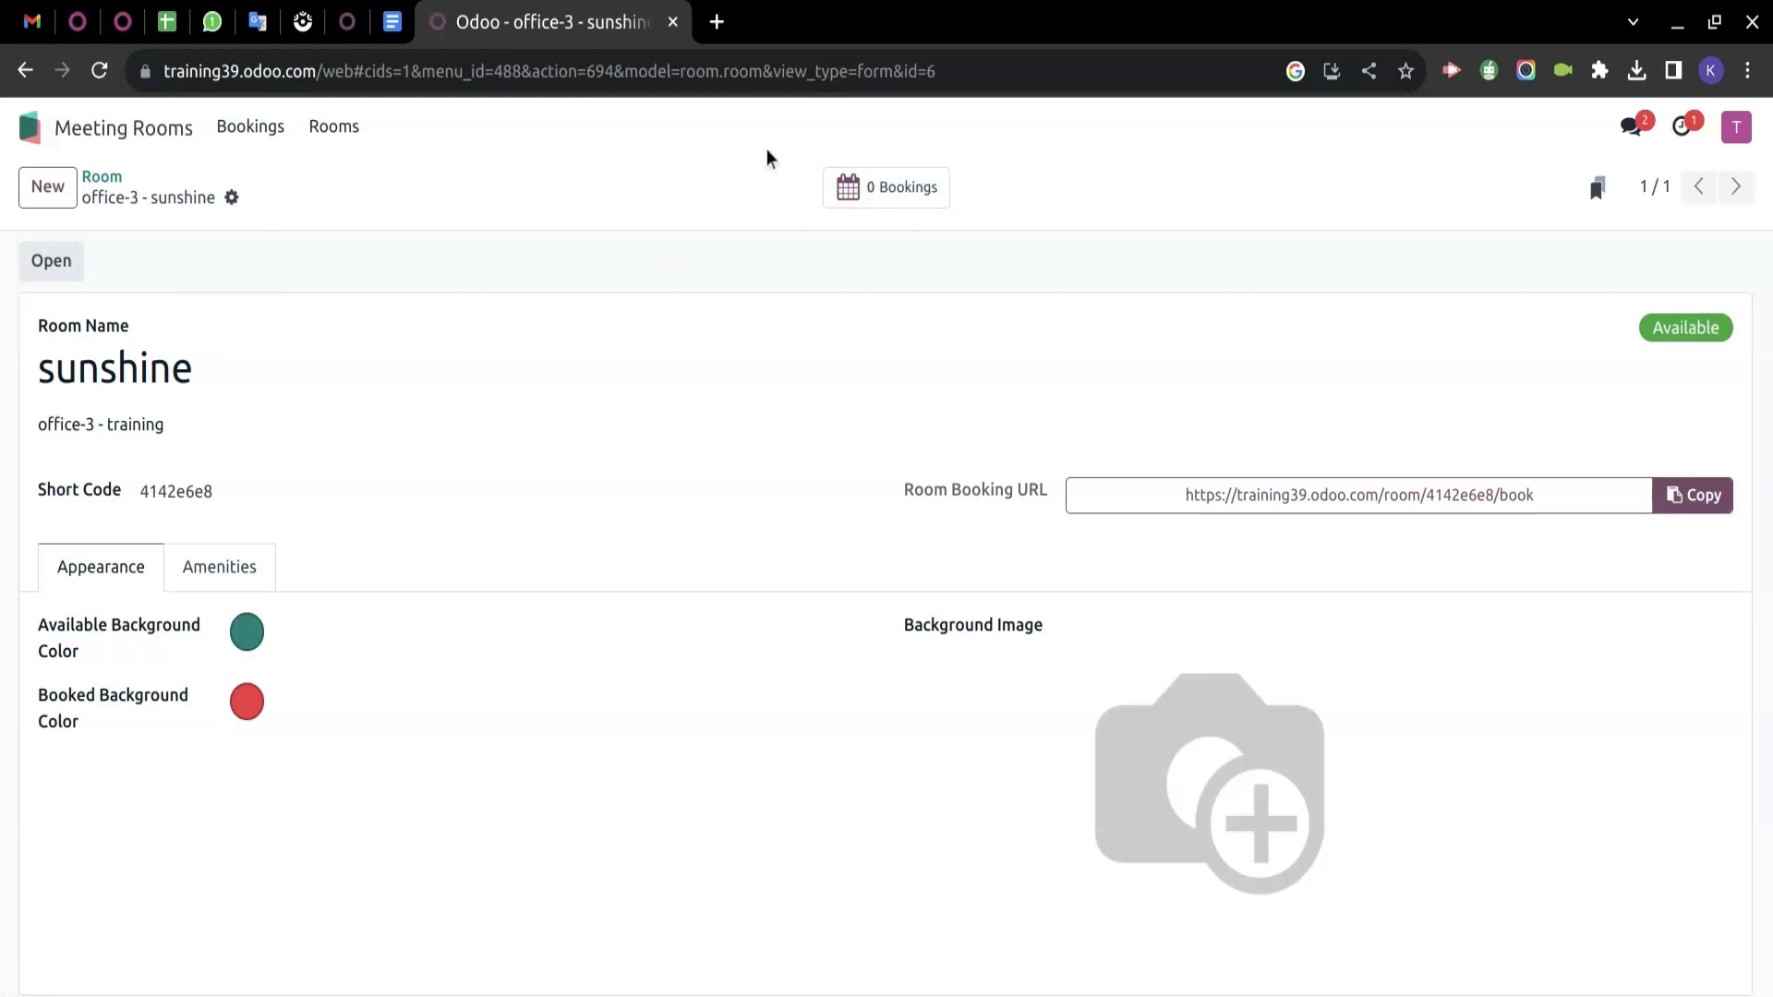
Check the sunshine room's booking calendar, discarding a trial event on November 21, and return to the room record.
left_click(878, 194)
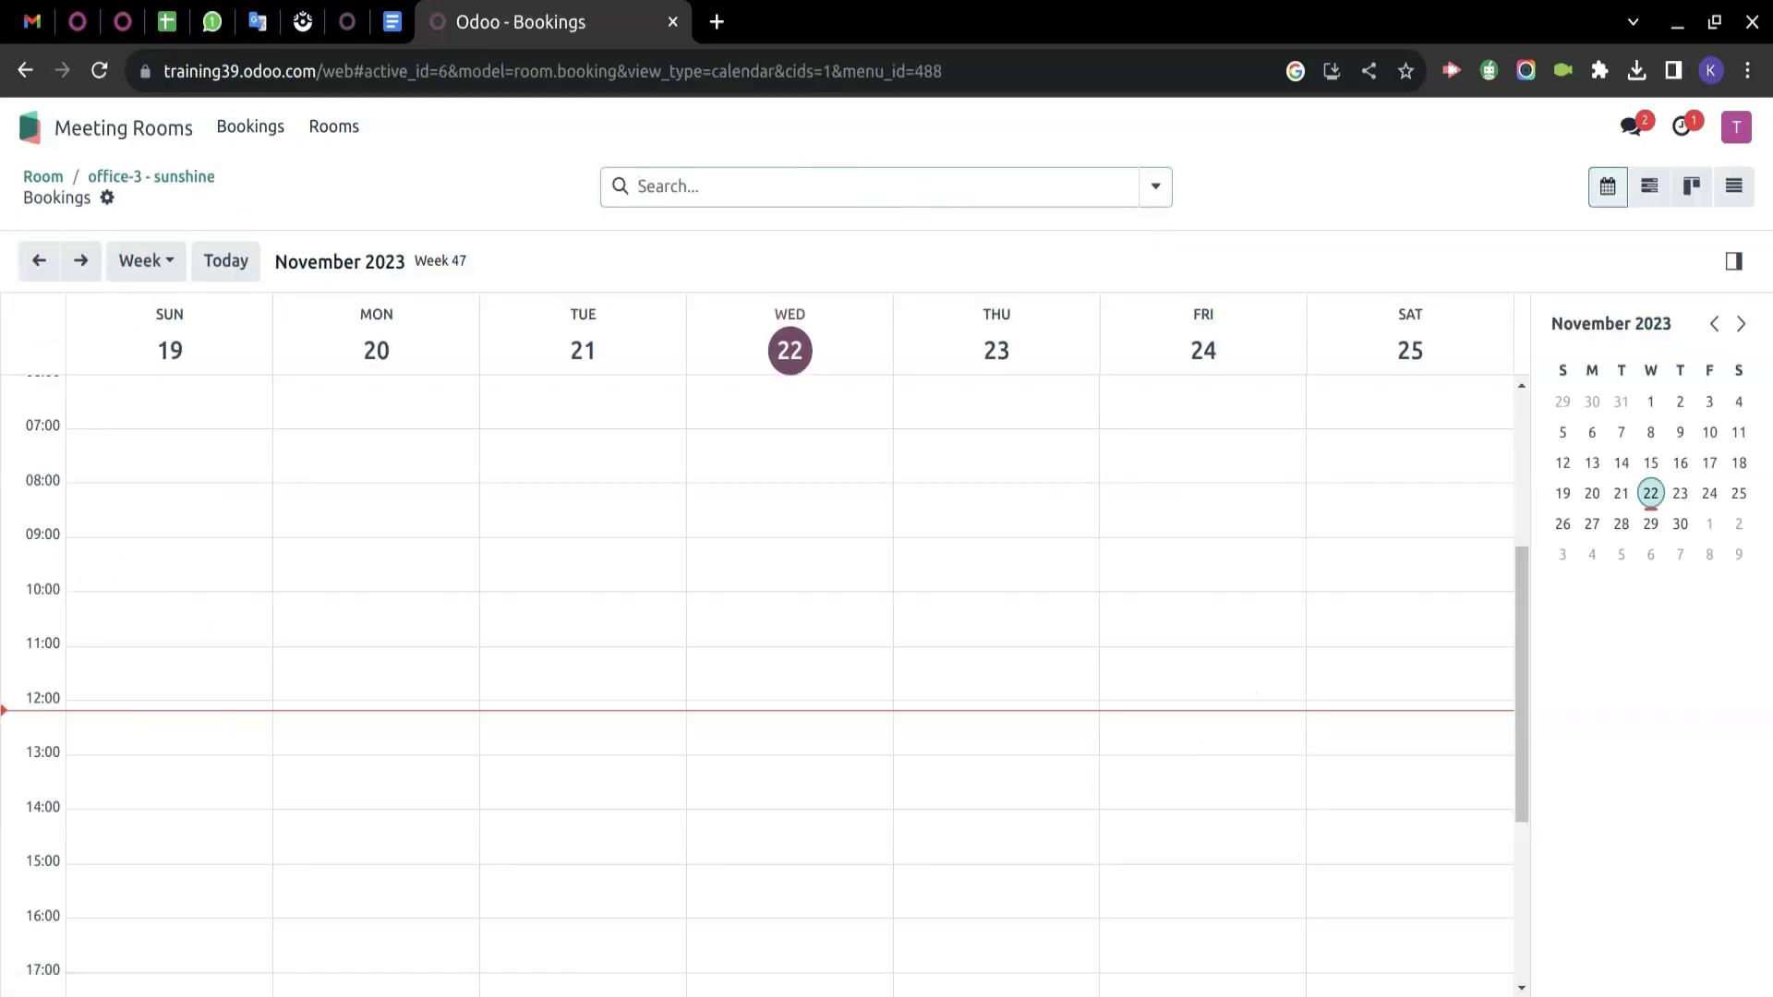
left_click(617, 447)
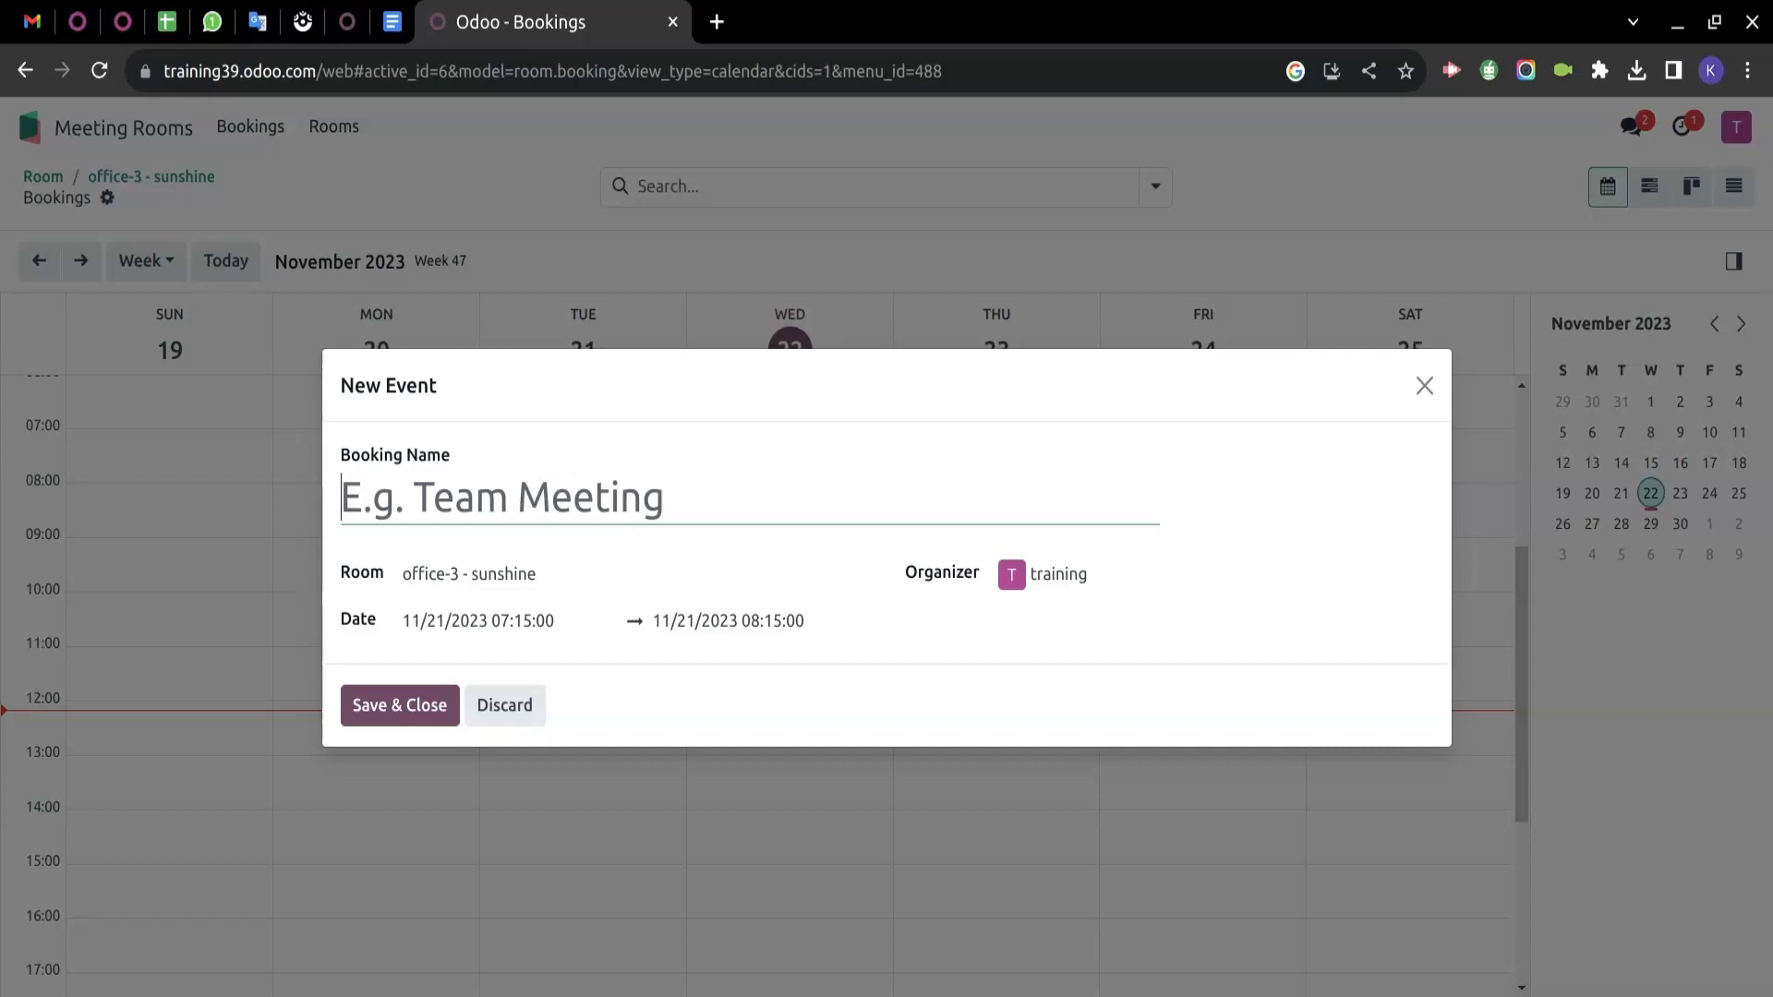
left_click(506, 712)
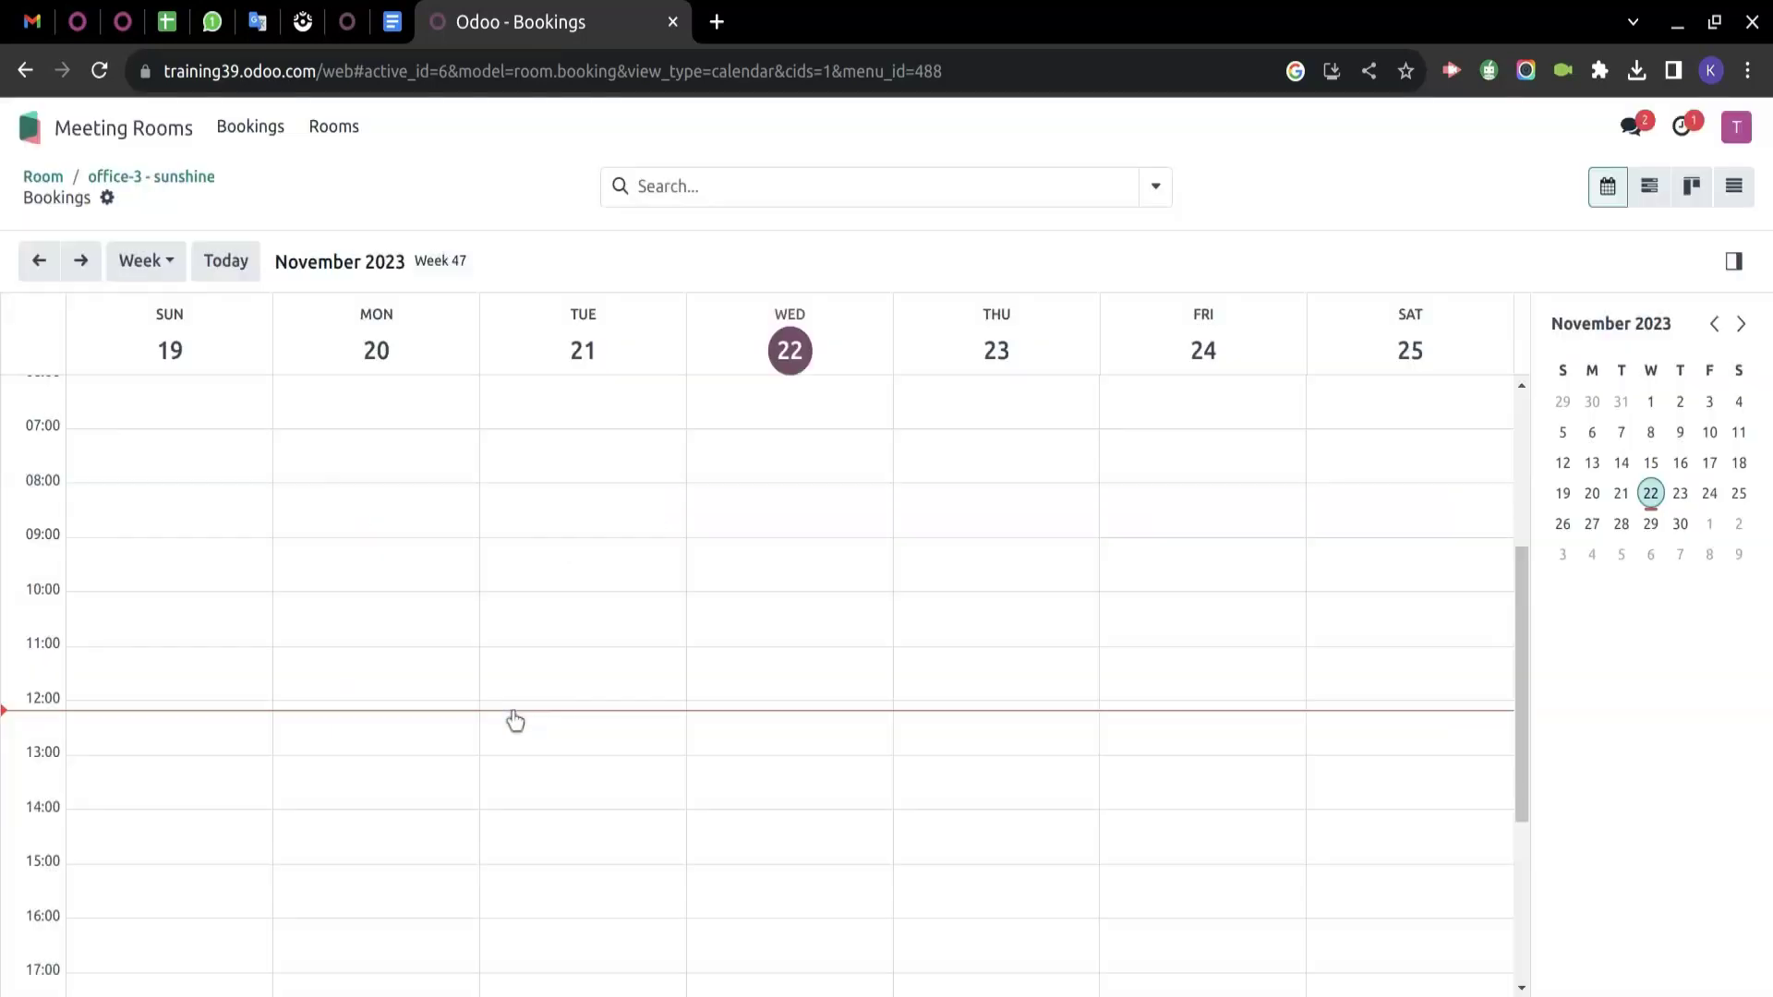
left_click(171, 178)
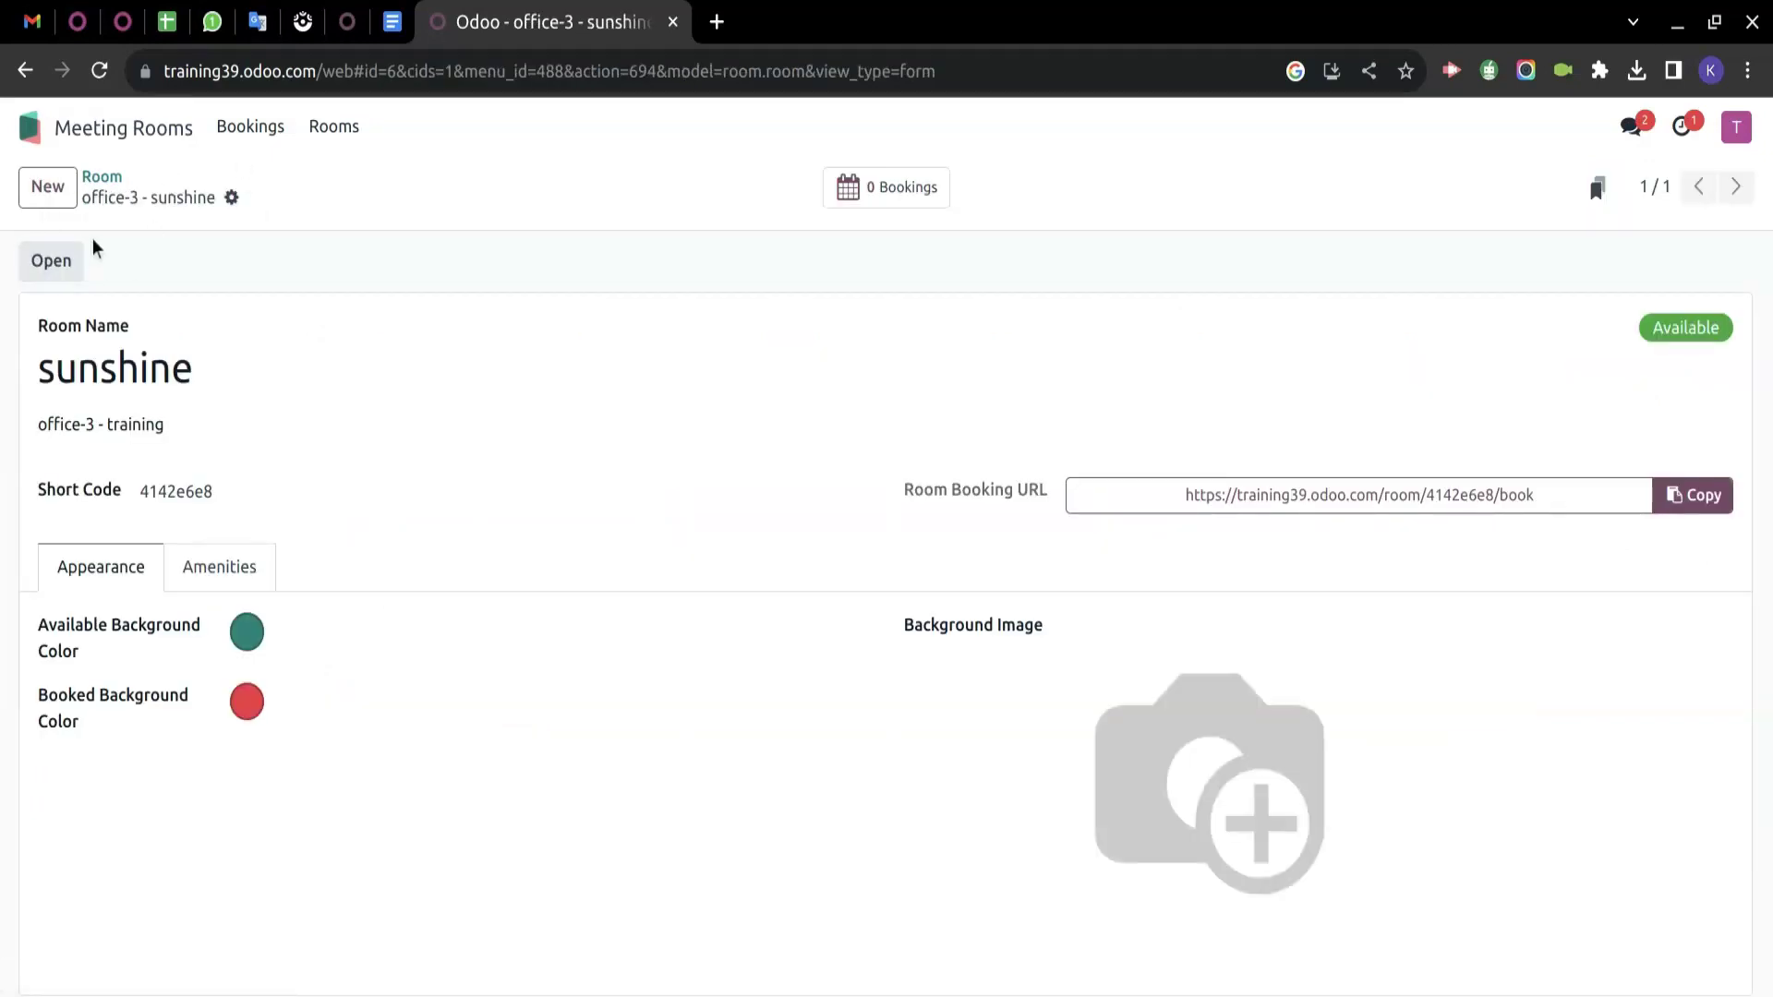
Open the sunshine room's booking page and examine its clock, date, room name, amenities and planned bookings.
left_click(52, 261)
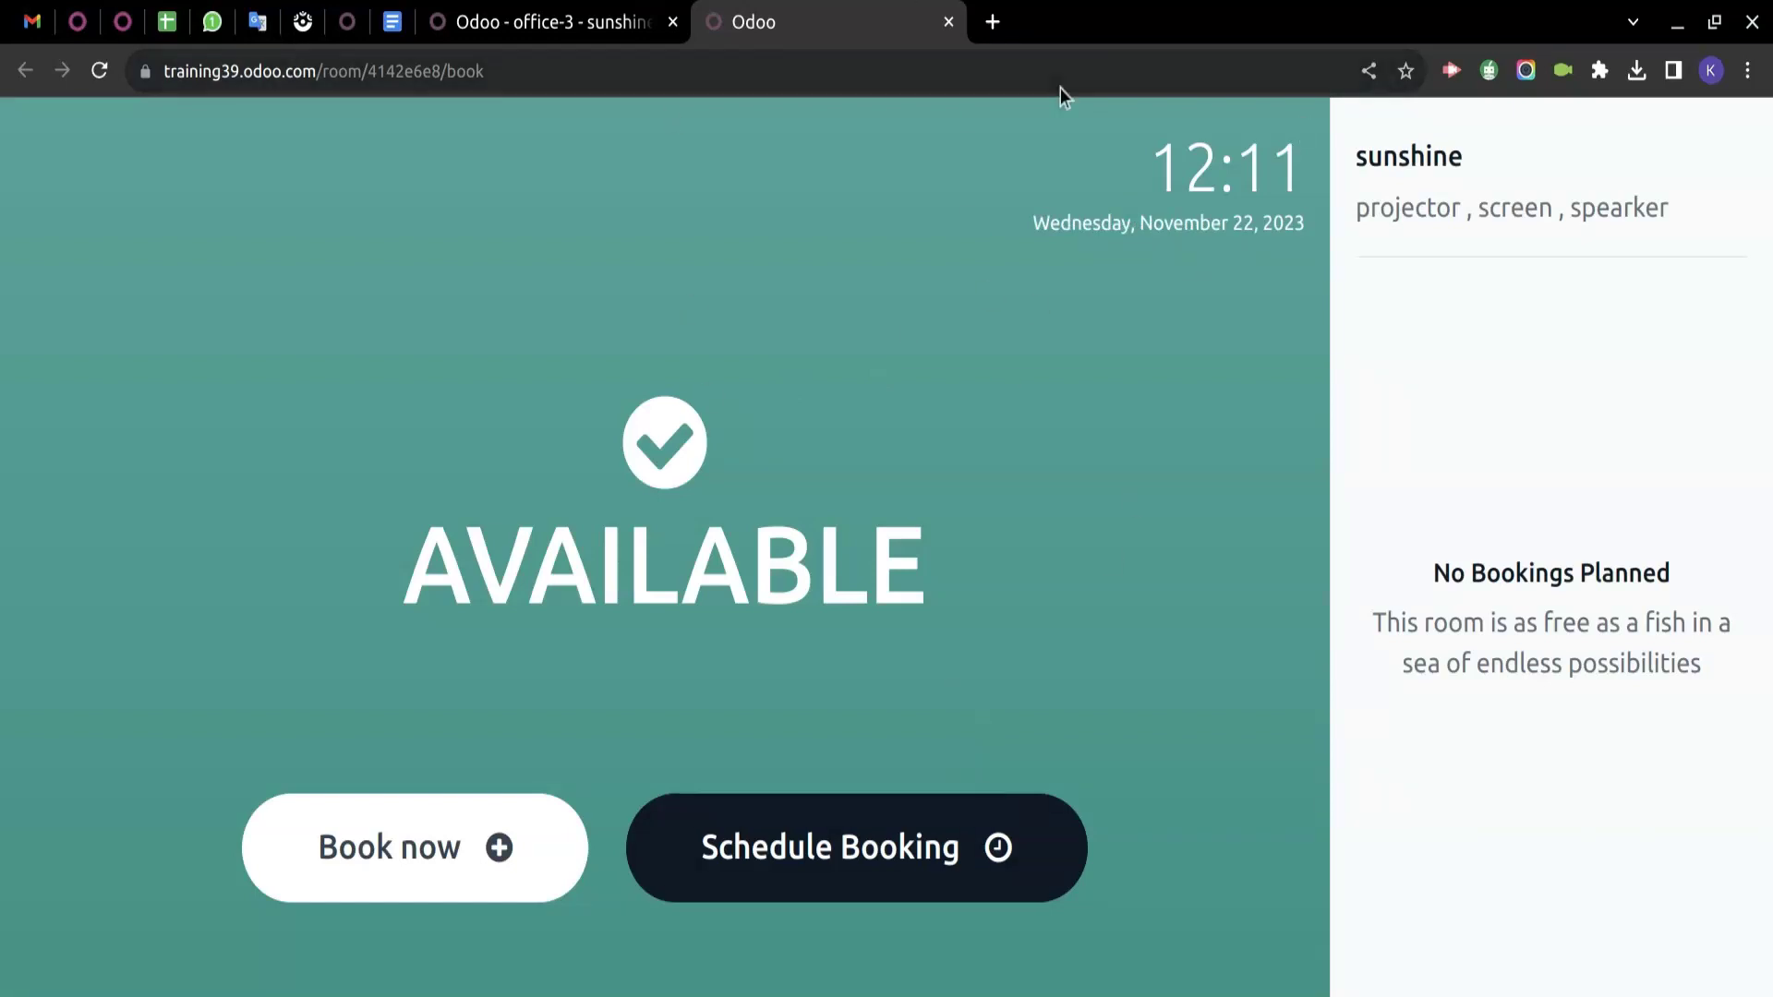
double_click(1173, 185)
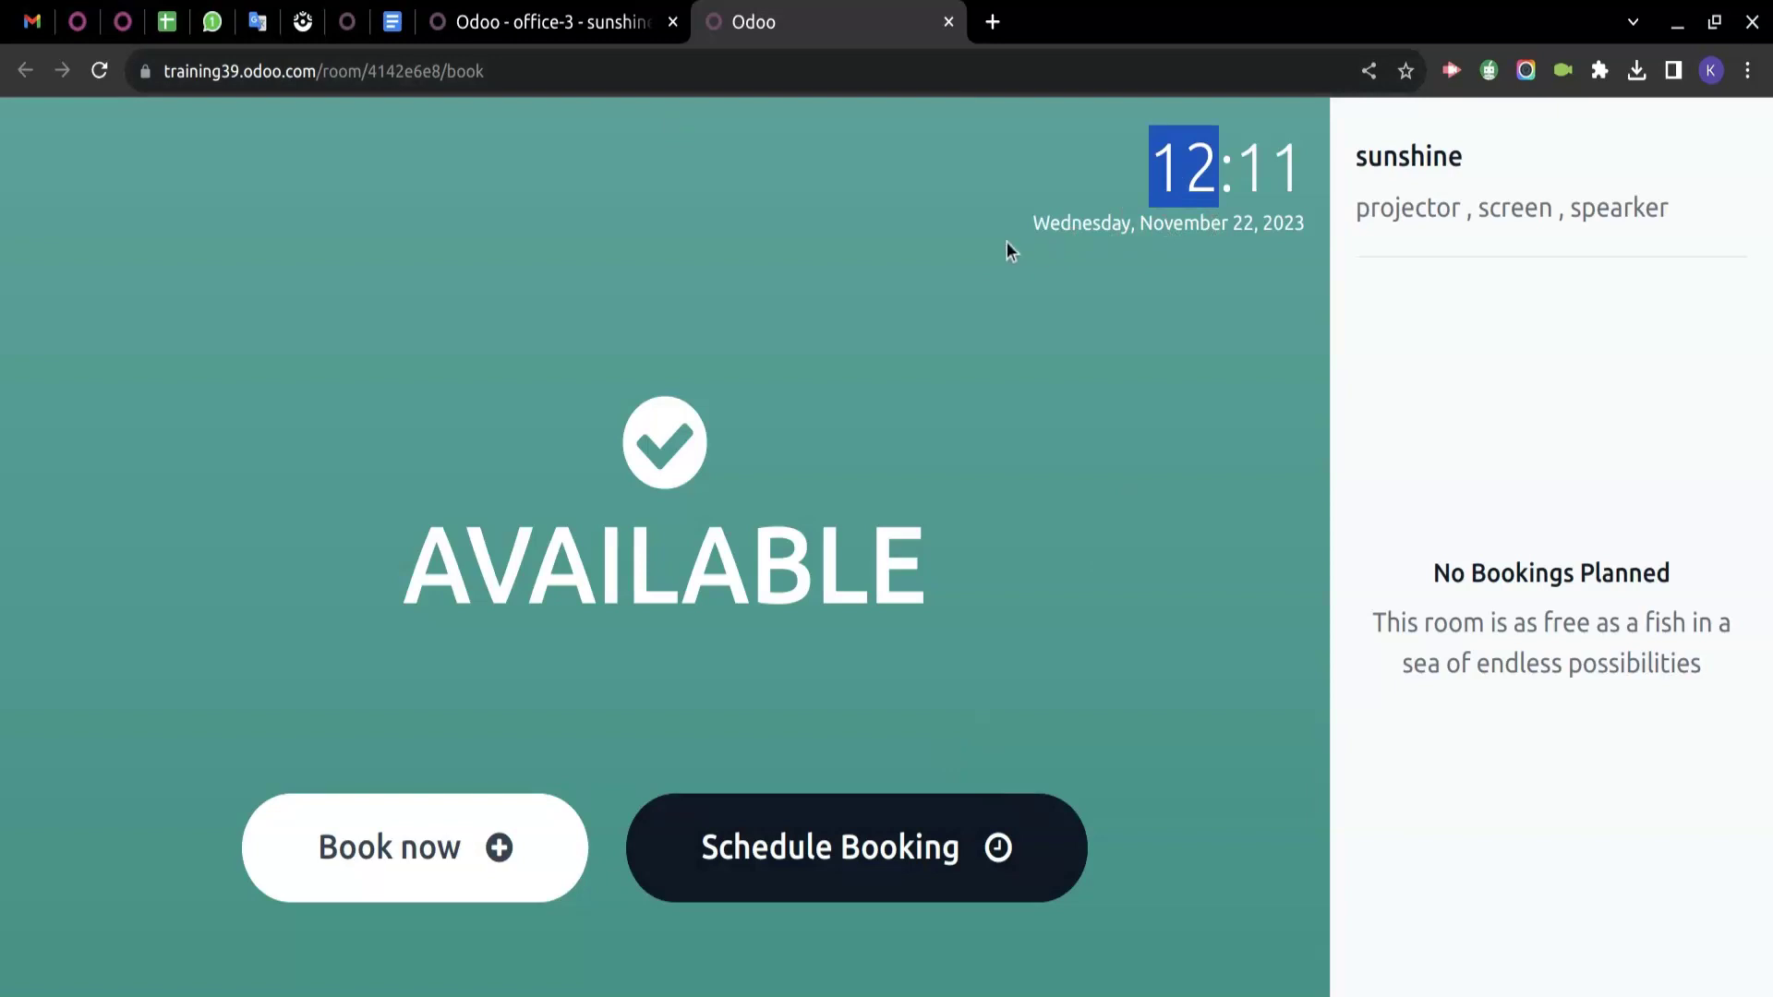
left_click_drag(1035, 224, 1233, 226)
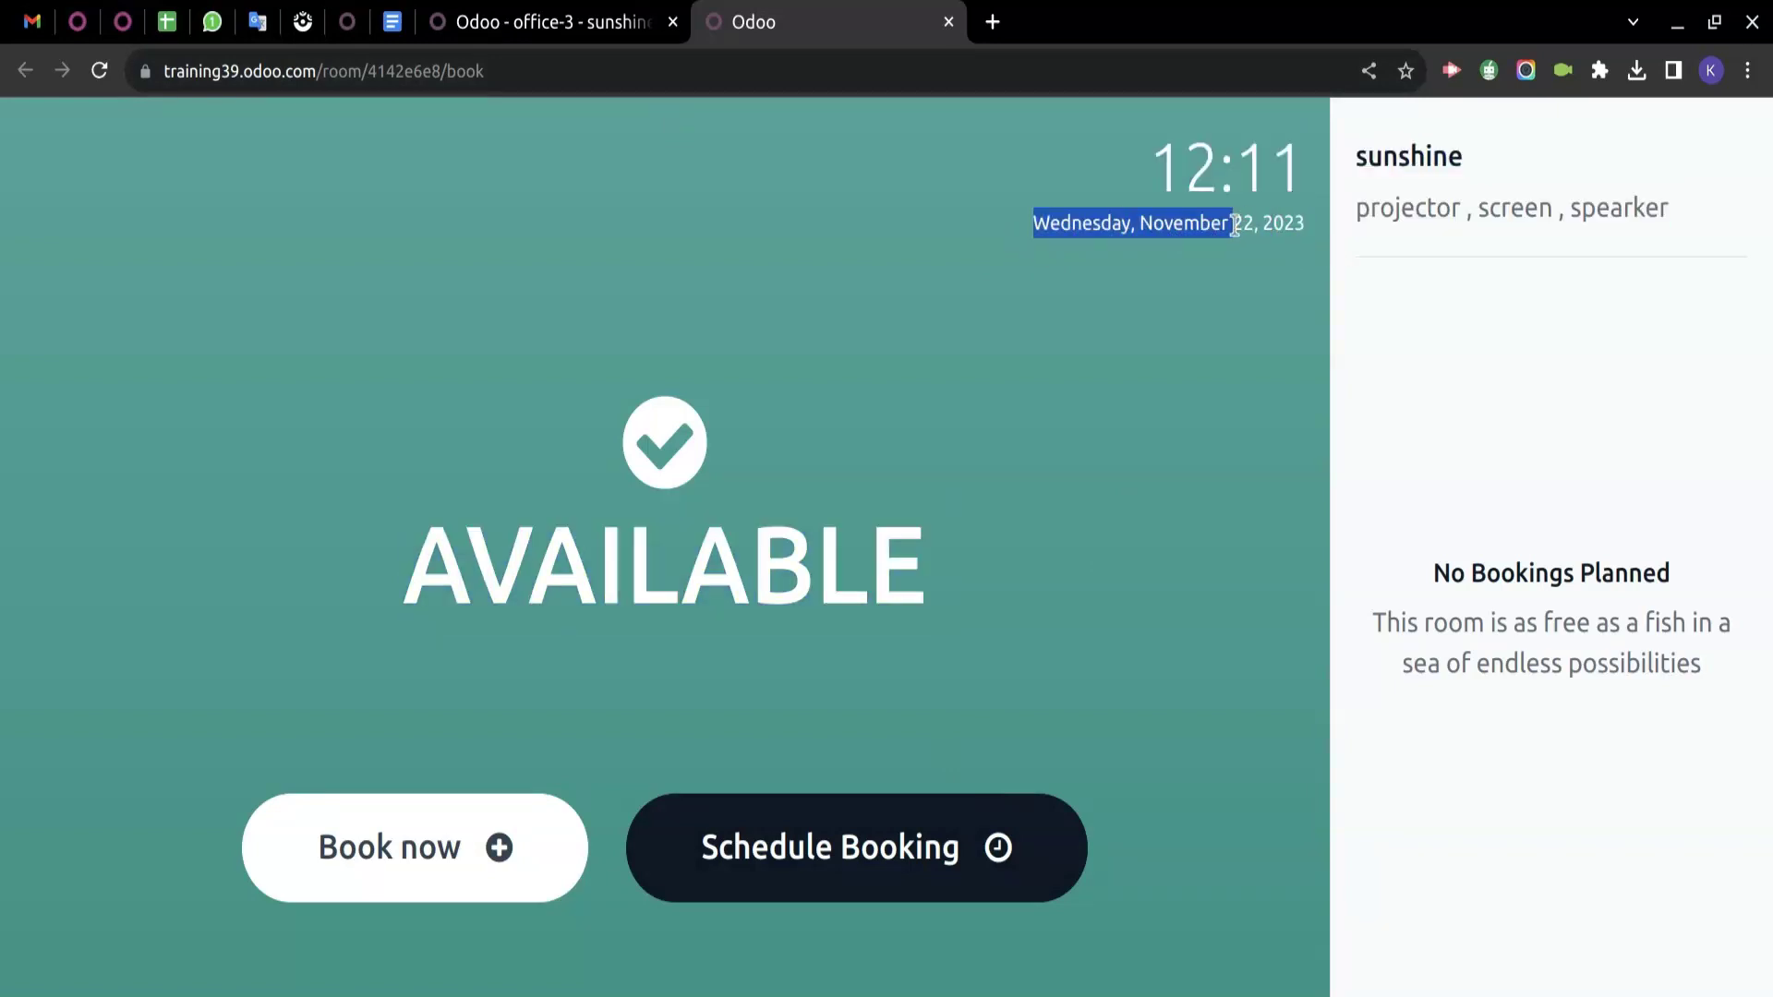
left_click(1164, 410)
double_click(1385, 159)
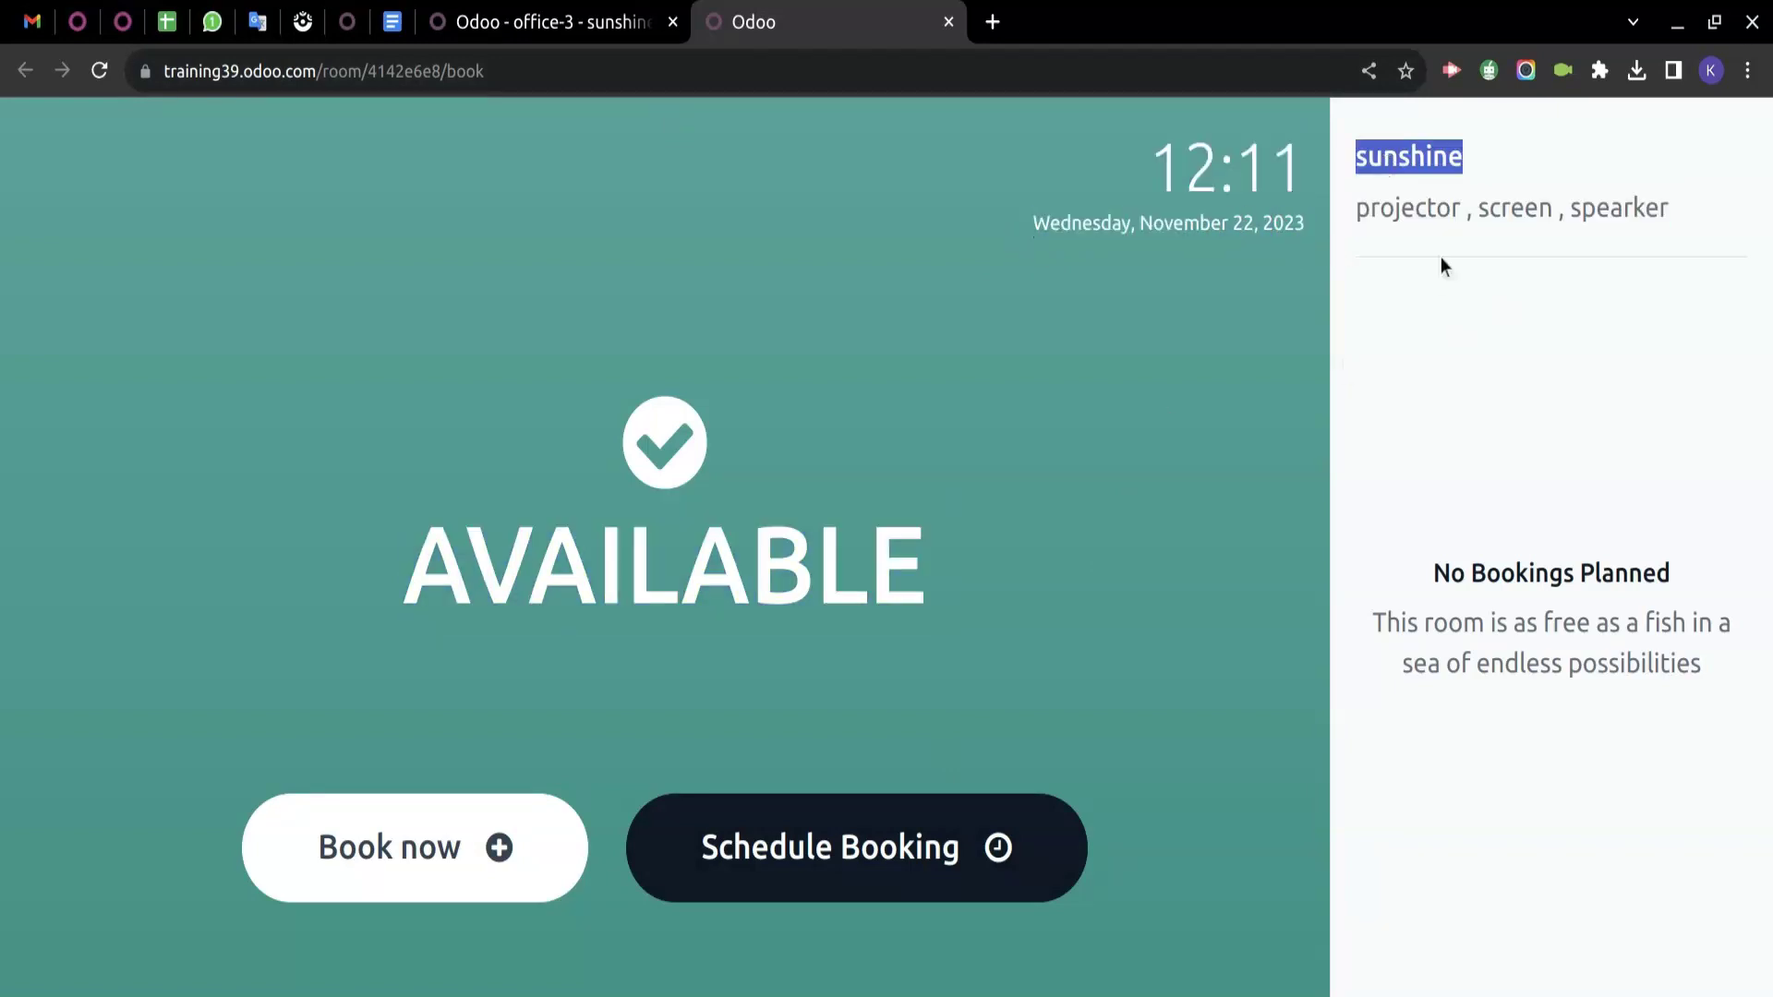
triple_click(1408, 212)
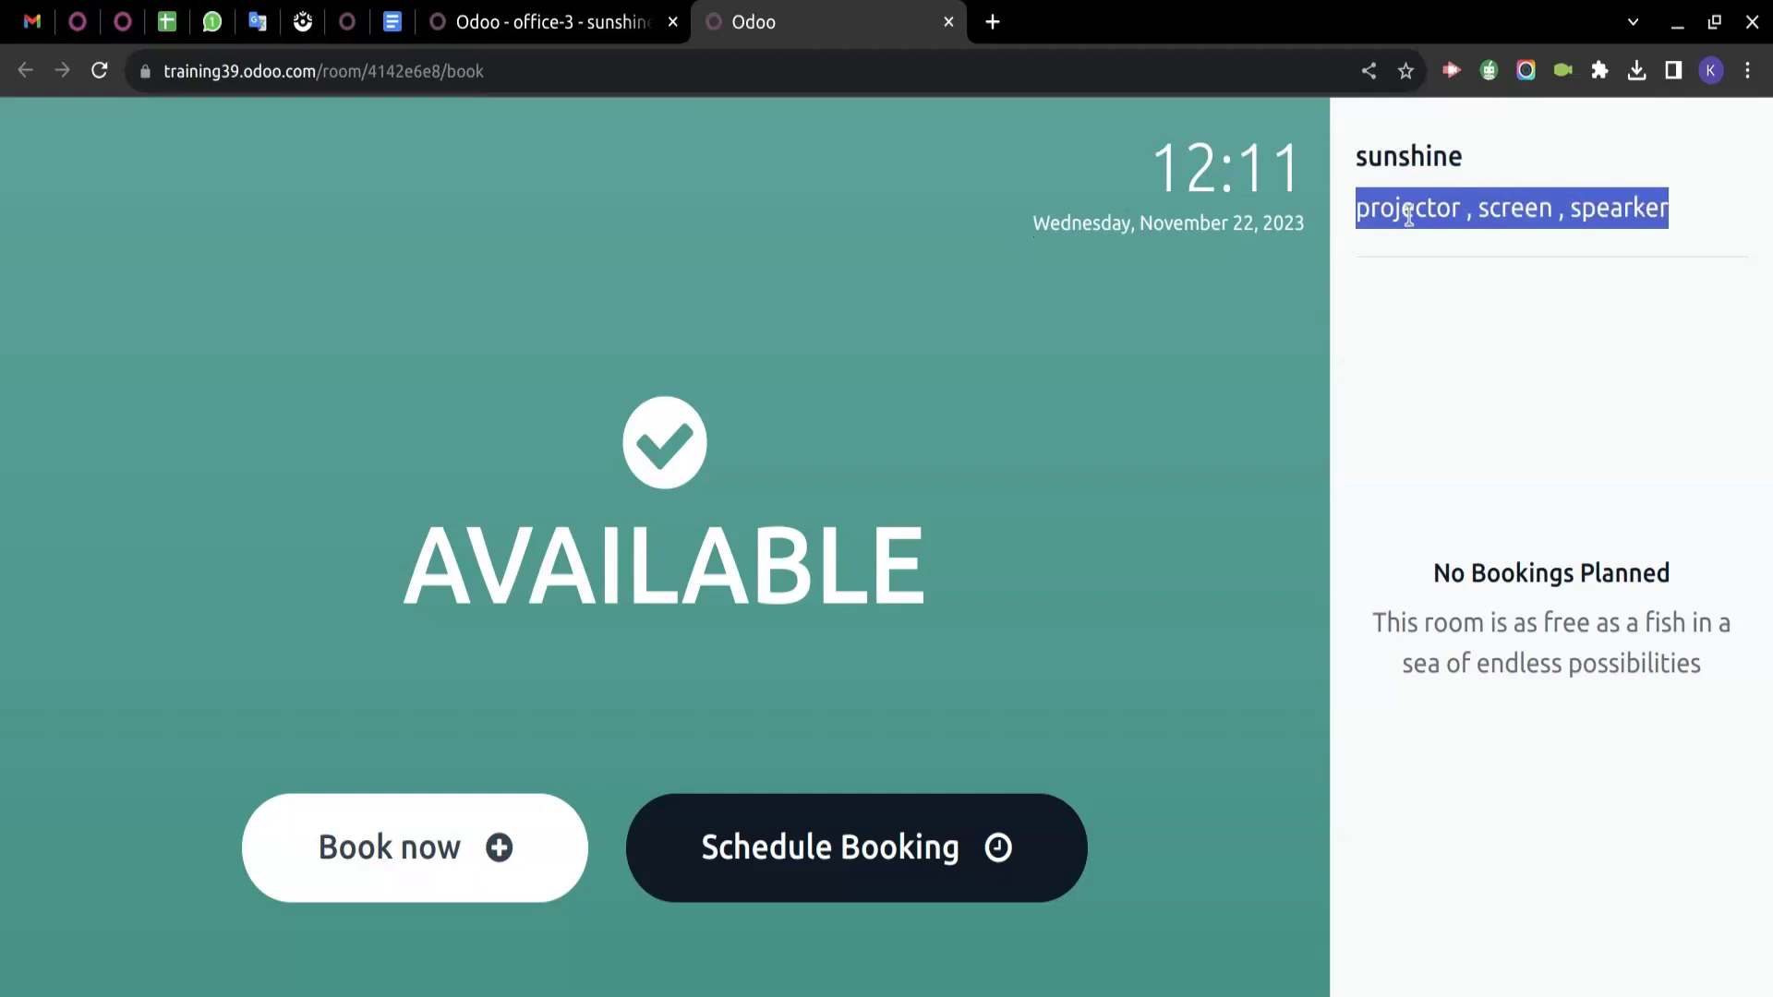
left_click(1492, 420)
left_click_drag(1420, 576, 1606, 729)
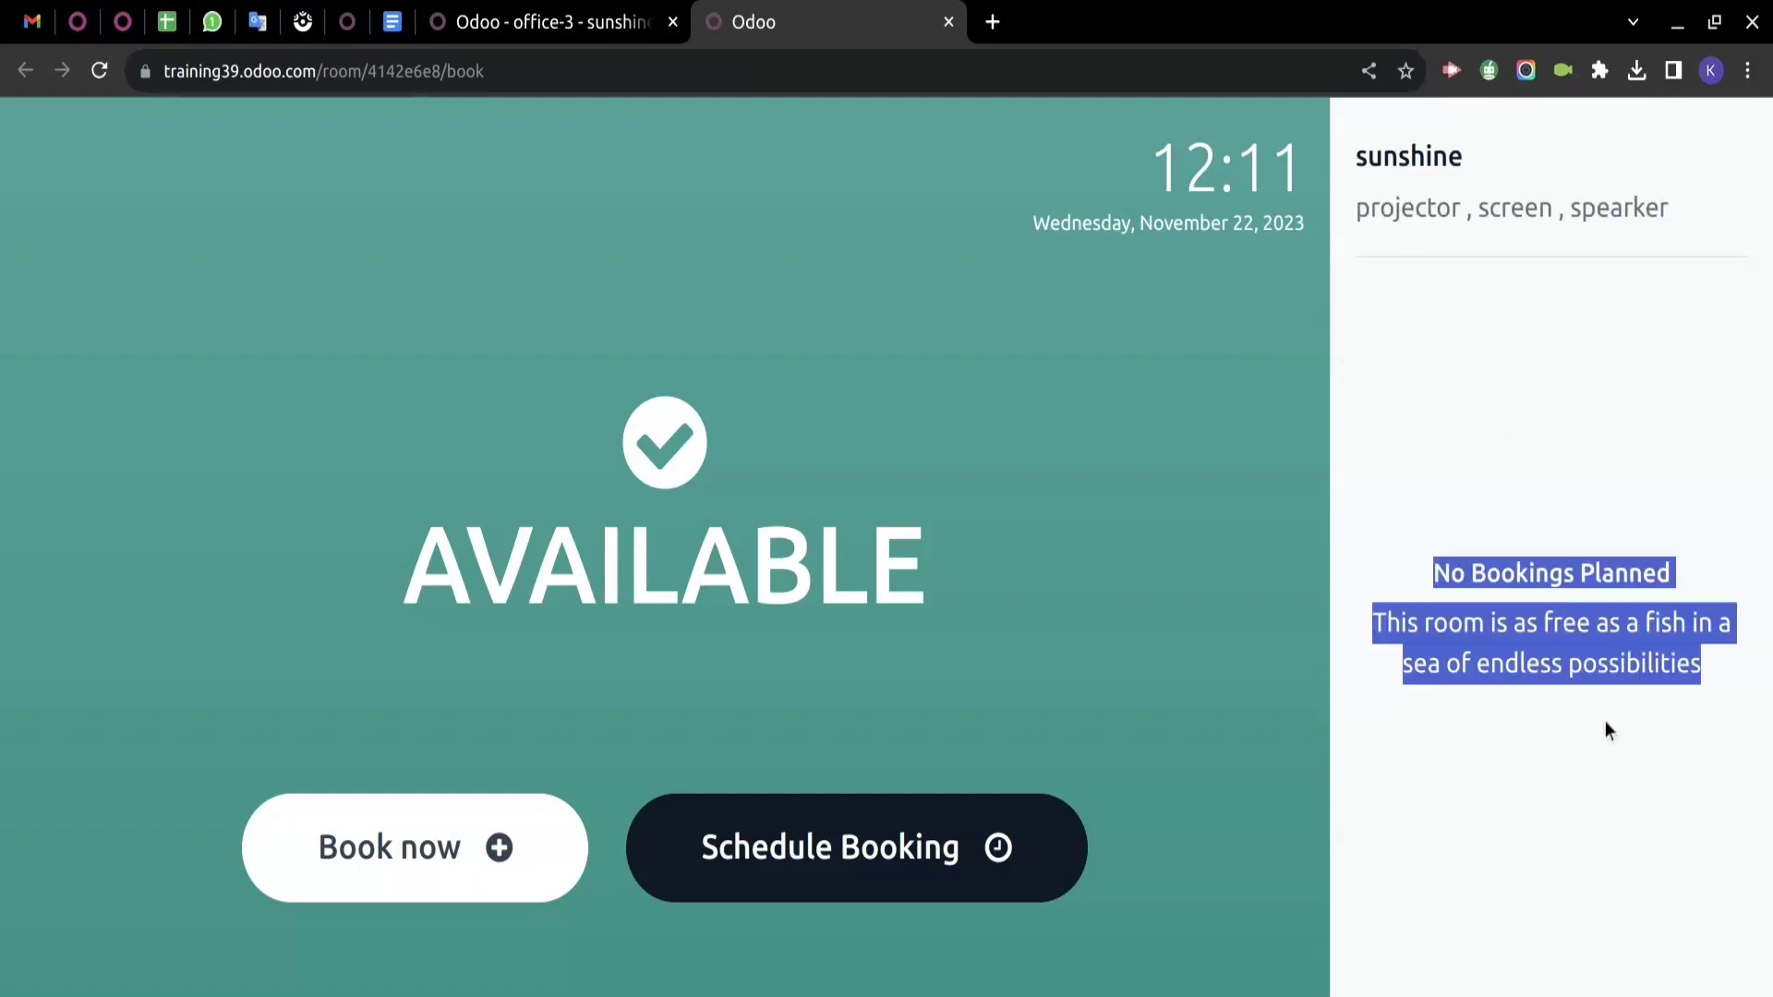
left_click(1604, 722)
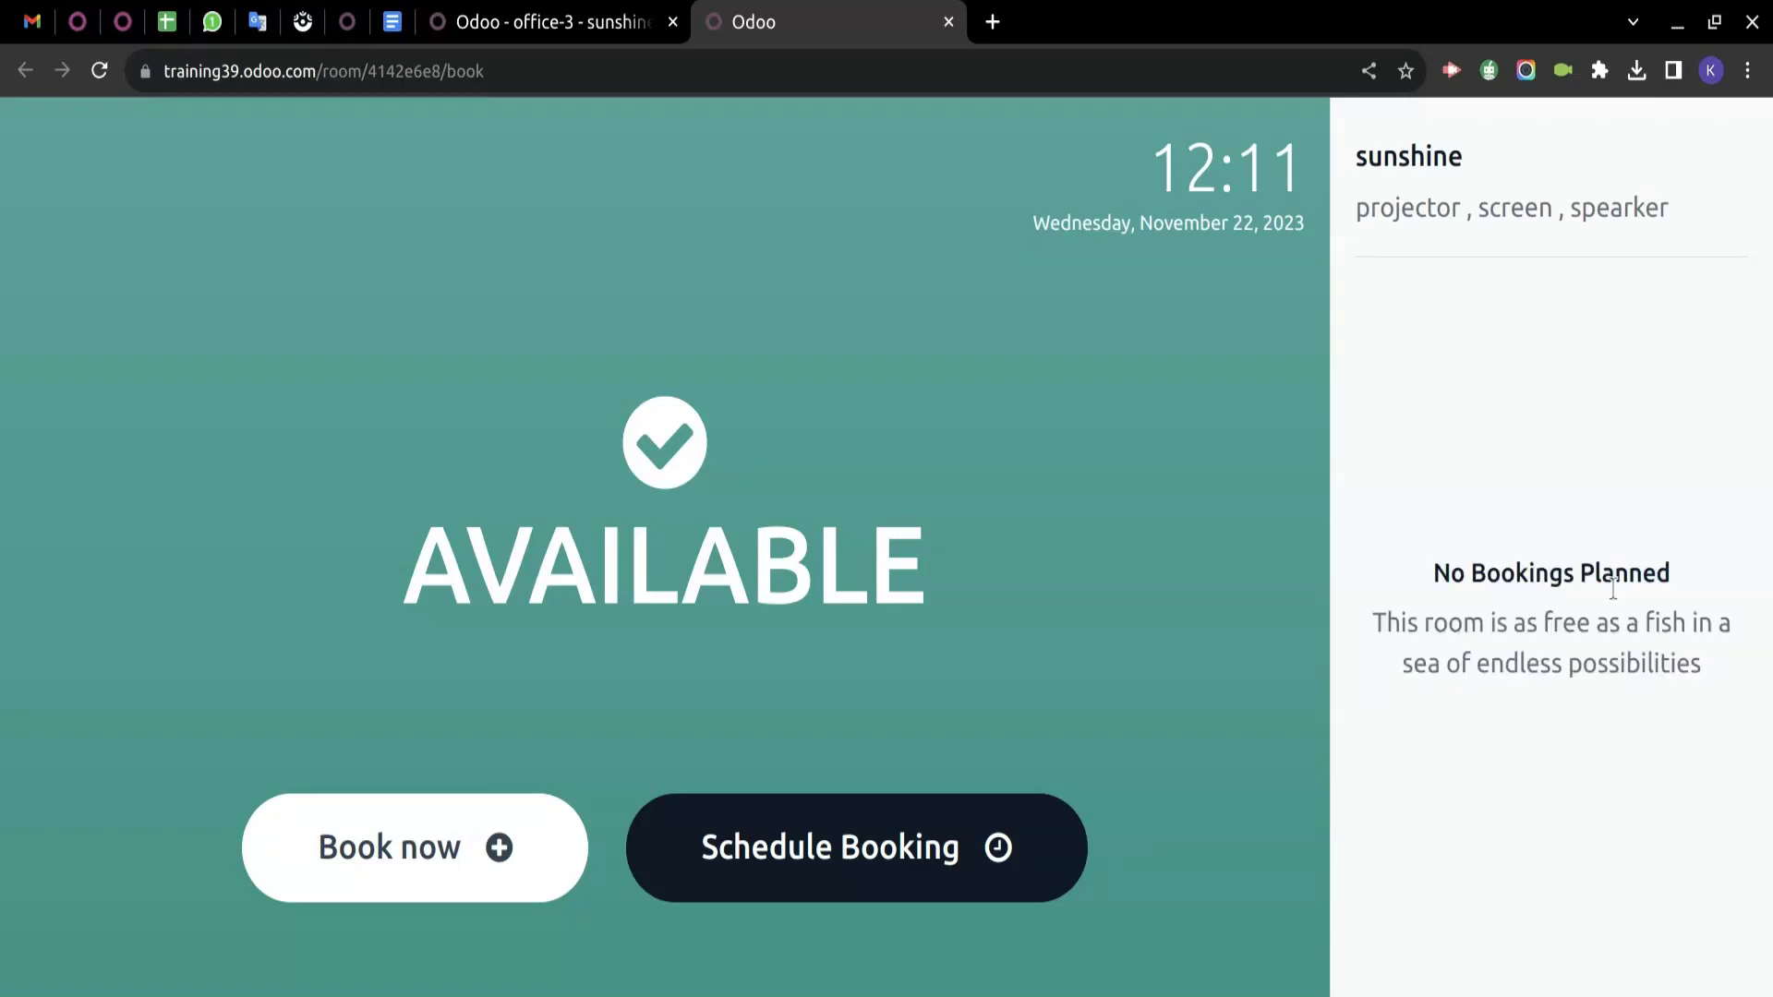
left_click_drag(1421, 566, 1669, 716)
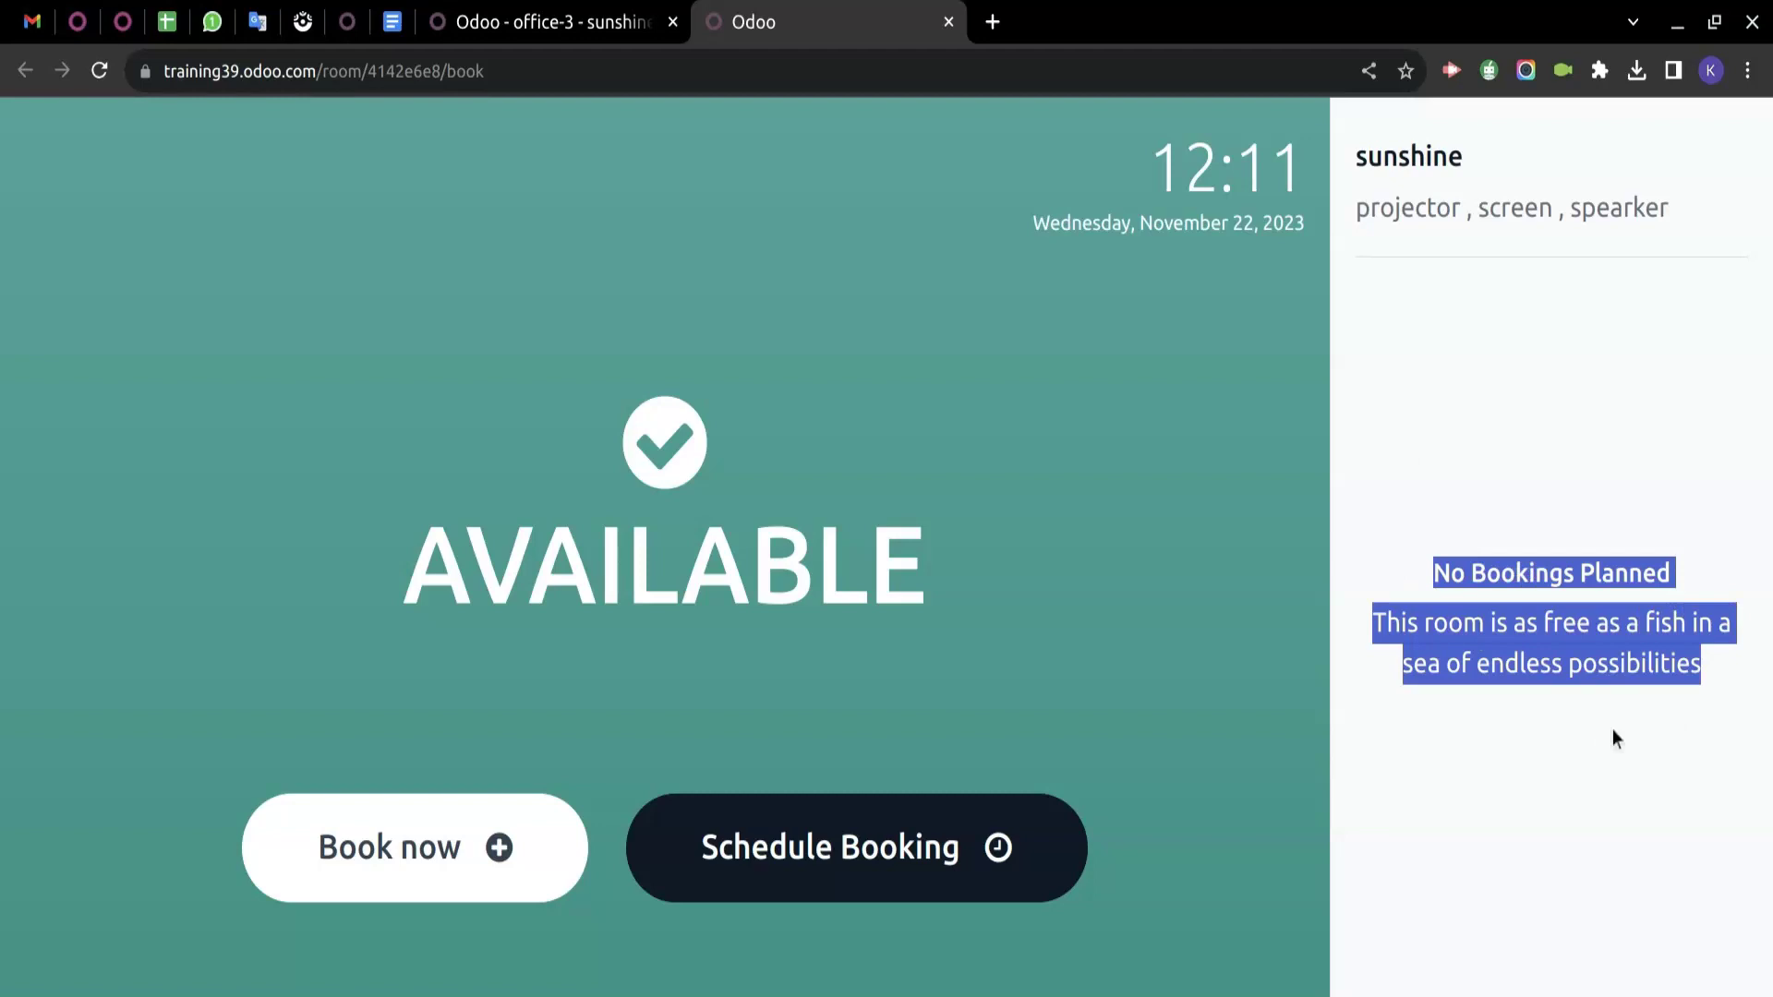
left_click(1499, 718)
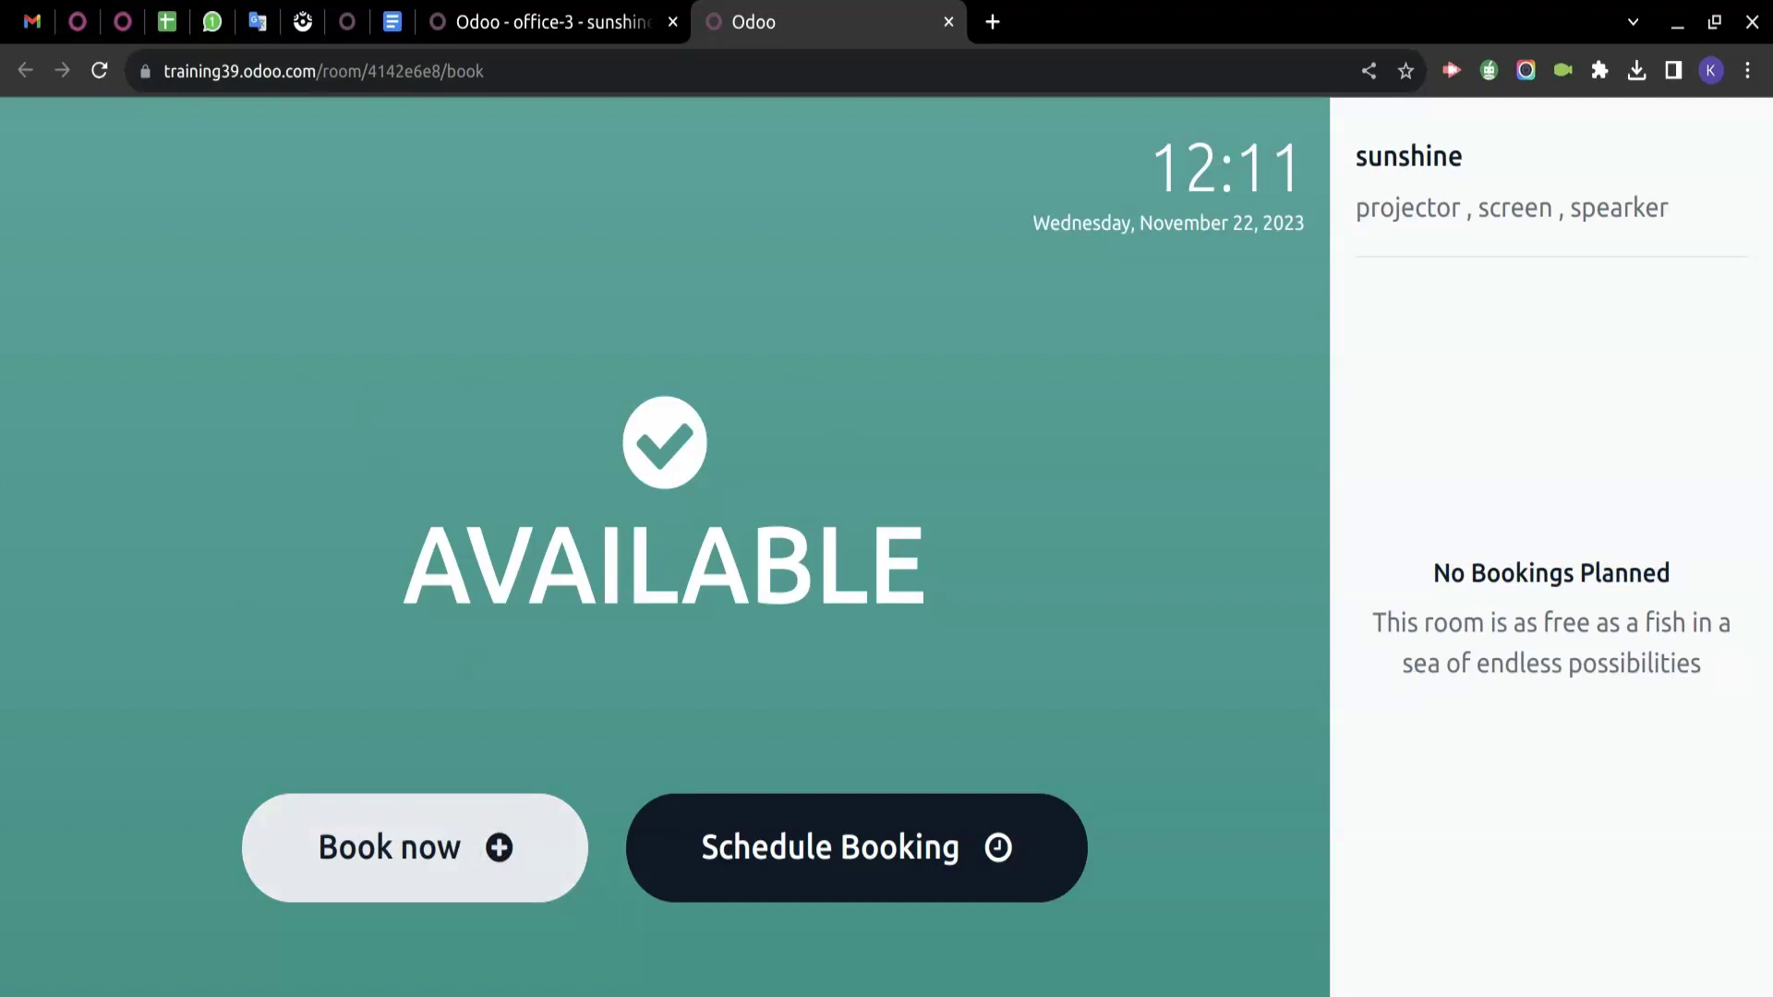
Book the sunshine room immediately for 15 minutes under the booking name "team meeting".
left_click(478, 847)
left_click(551, 472)
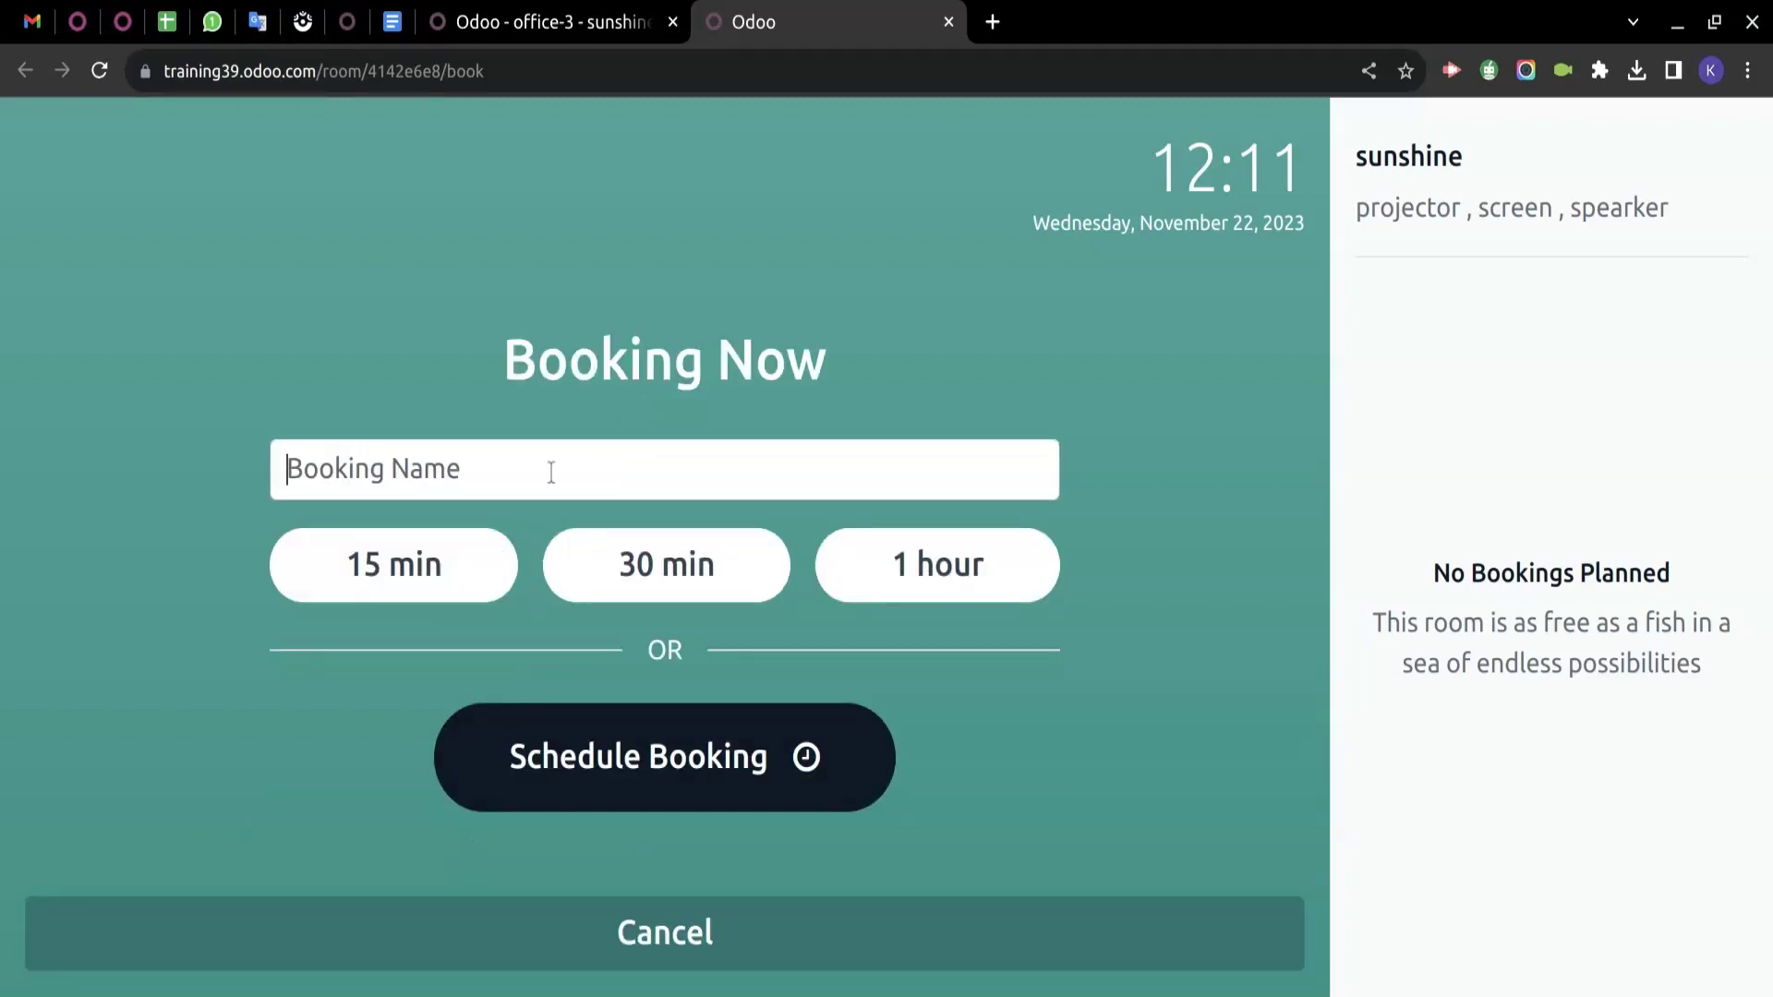
type("team")
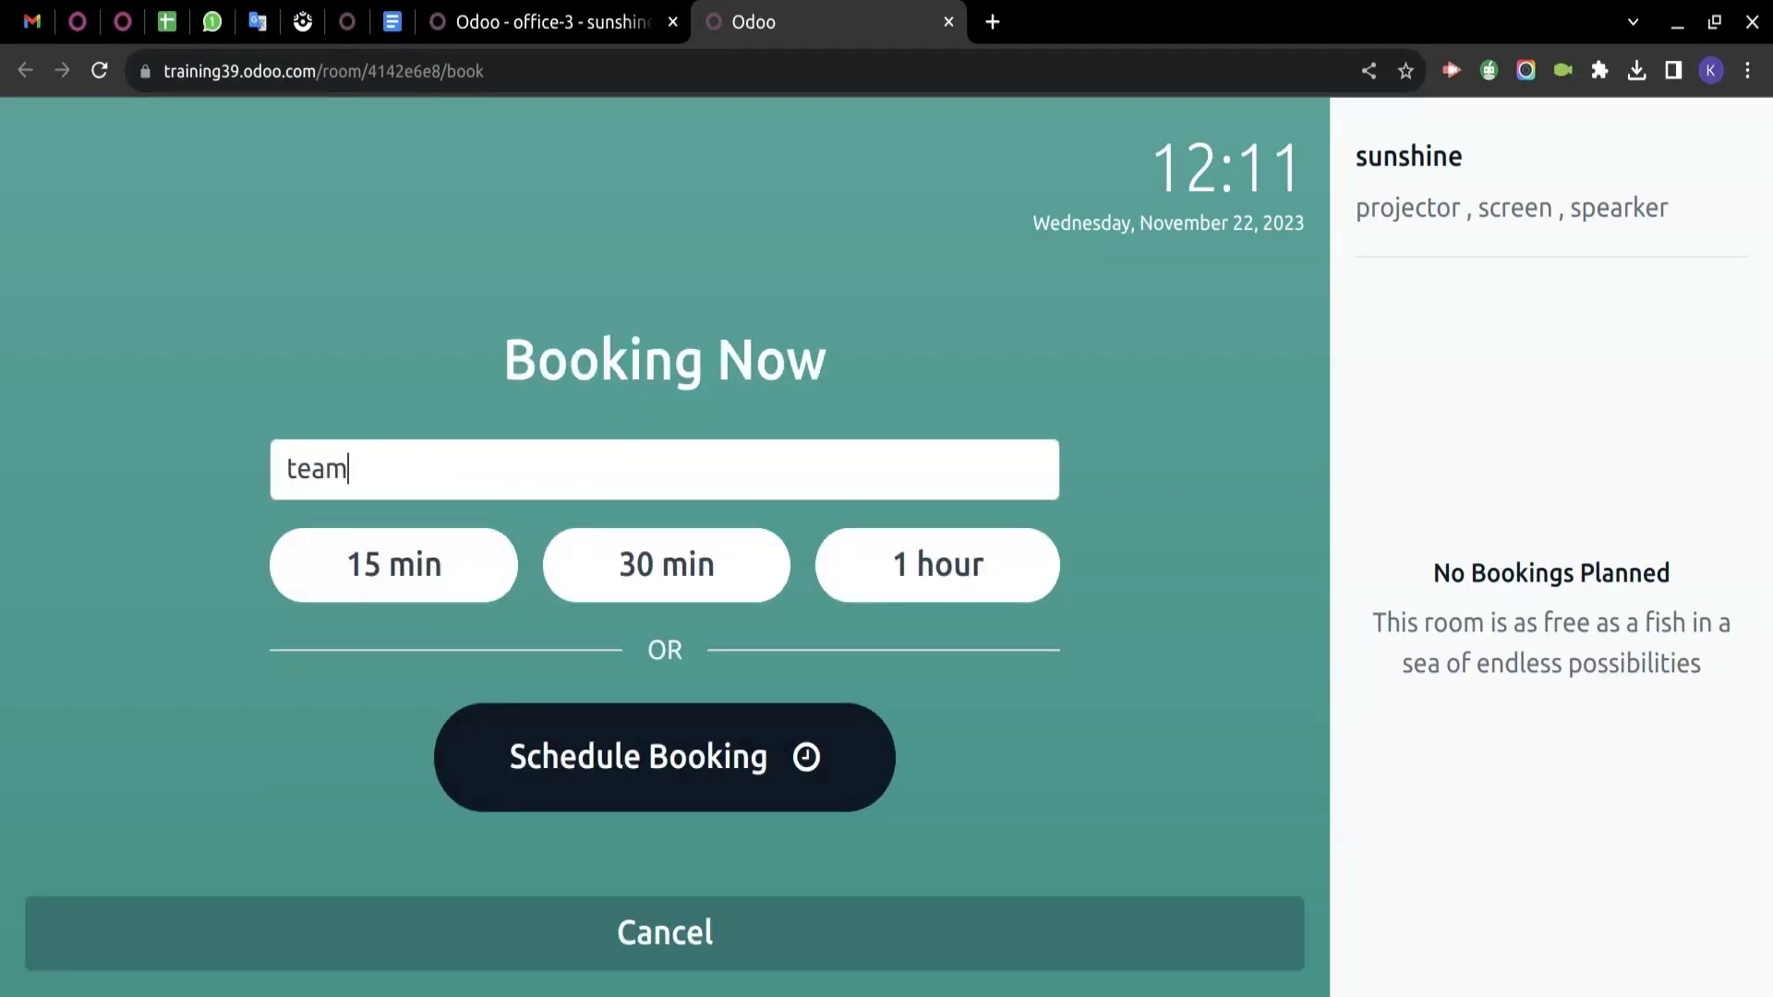
type(" meeting")
left_click(388, 594)
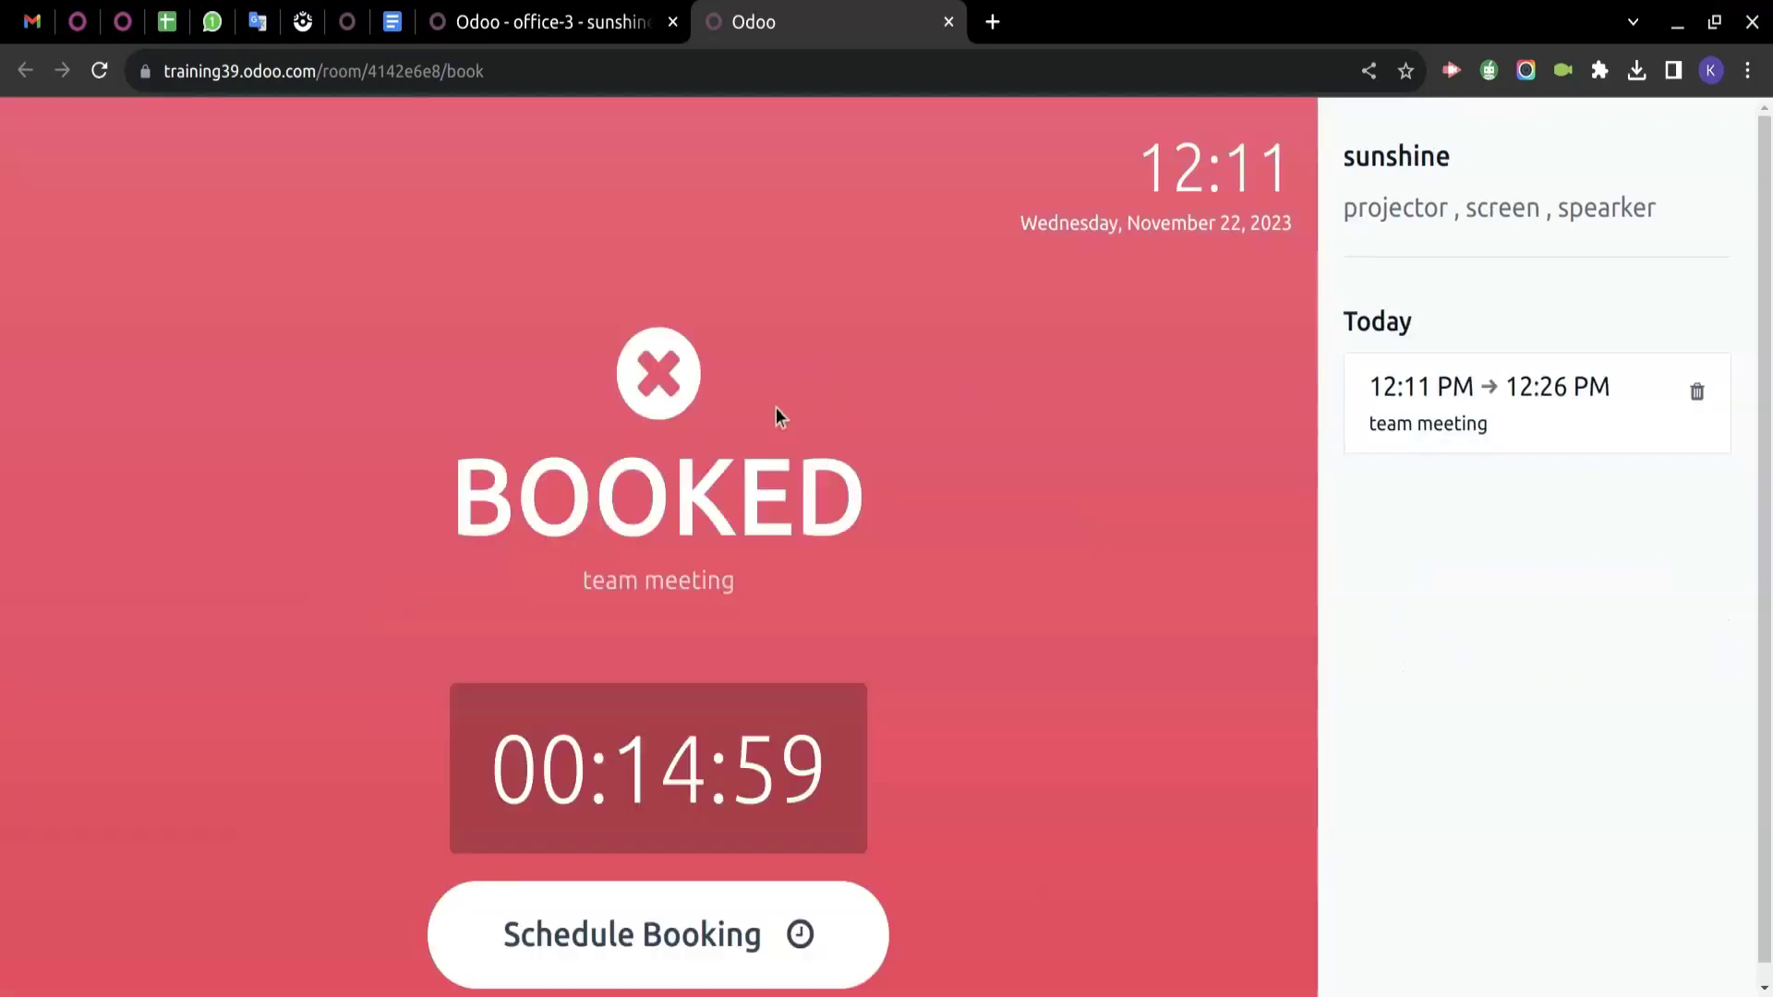
Delete the sunshine room's "team meeting" booking and confirm the deletion.
scroll(883, 469, "down", 1)
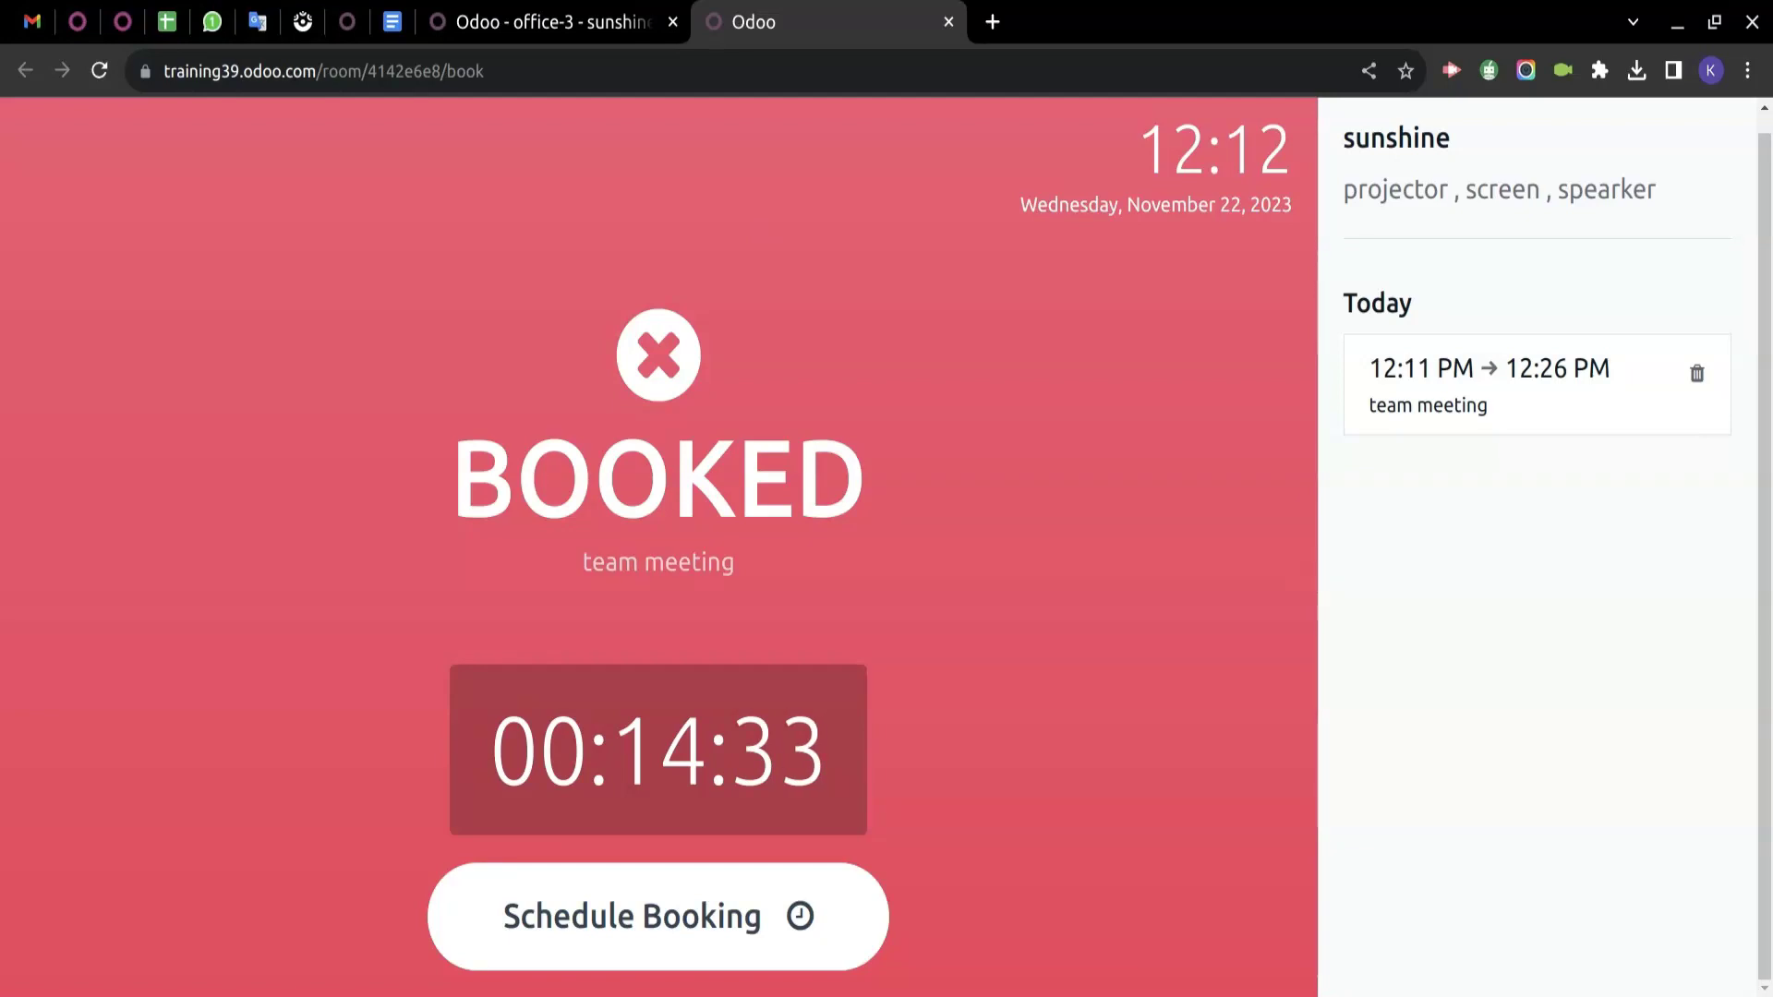
left_click(1696, 377)
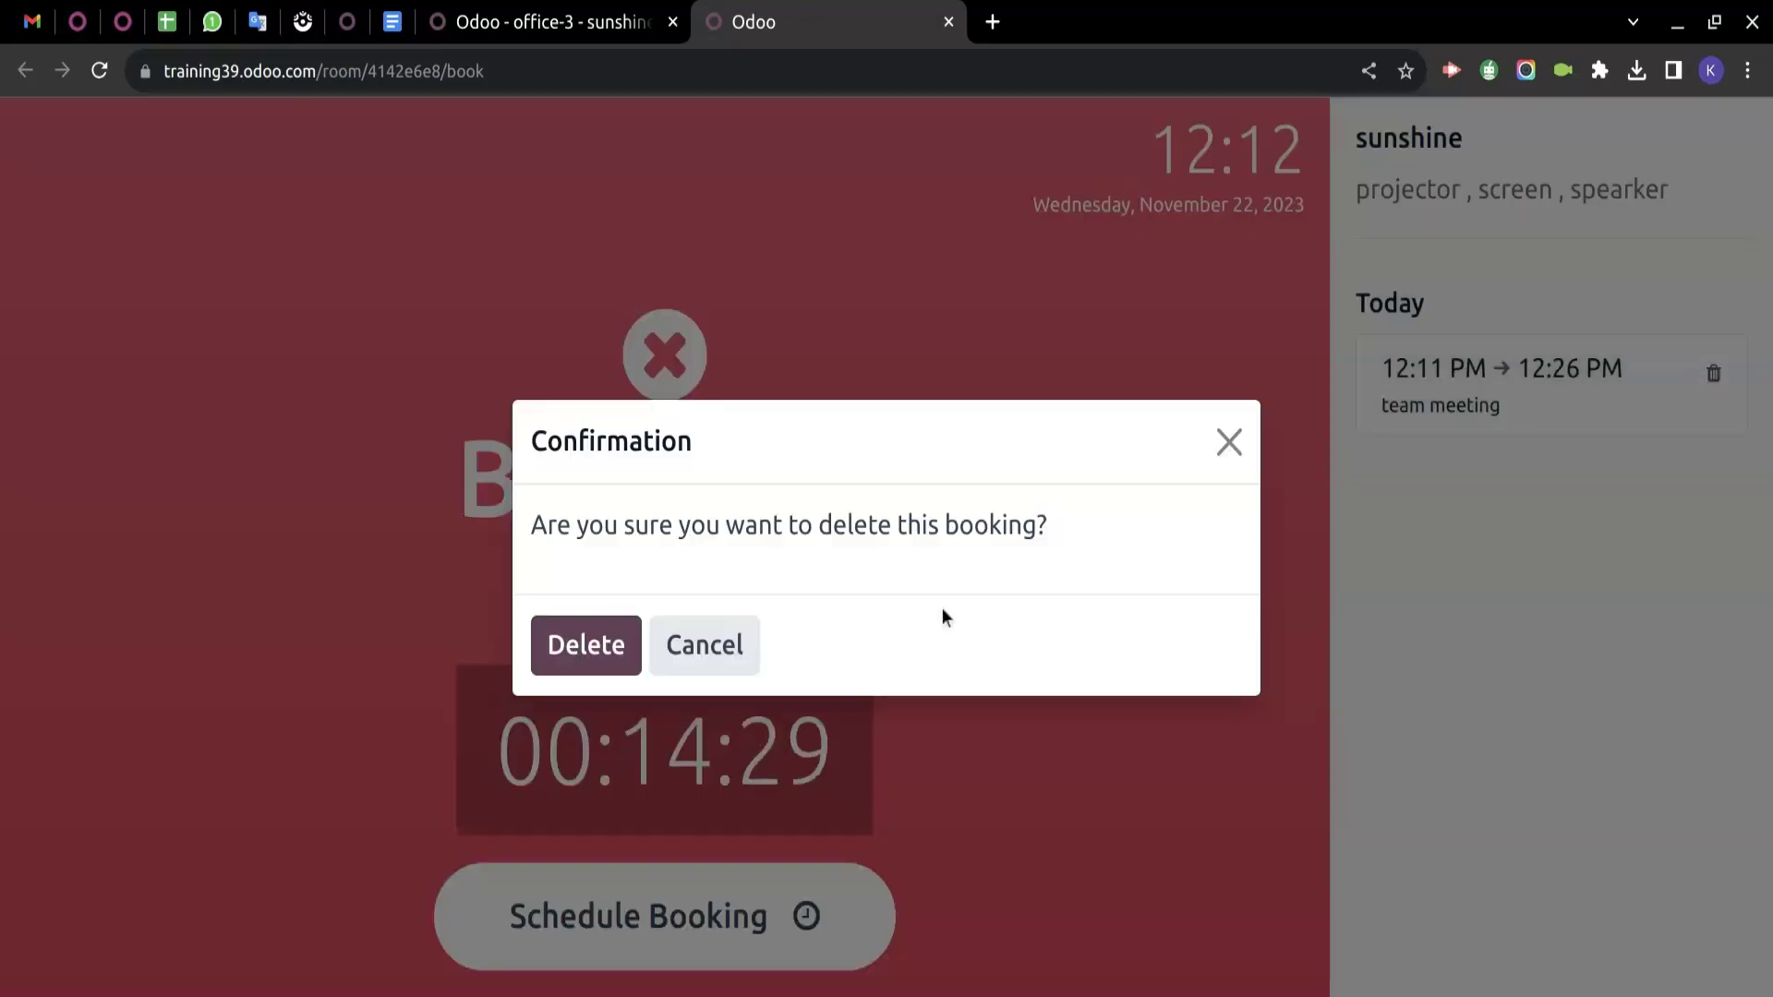
left_click(596, 665)
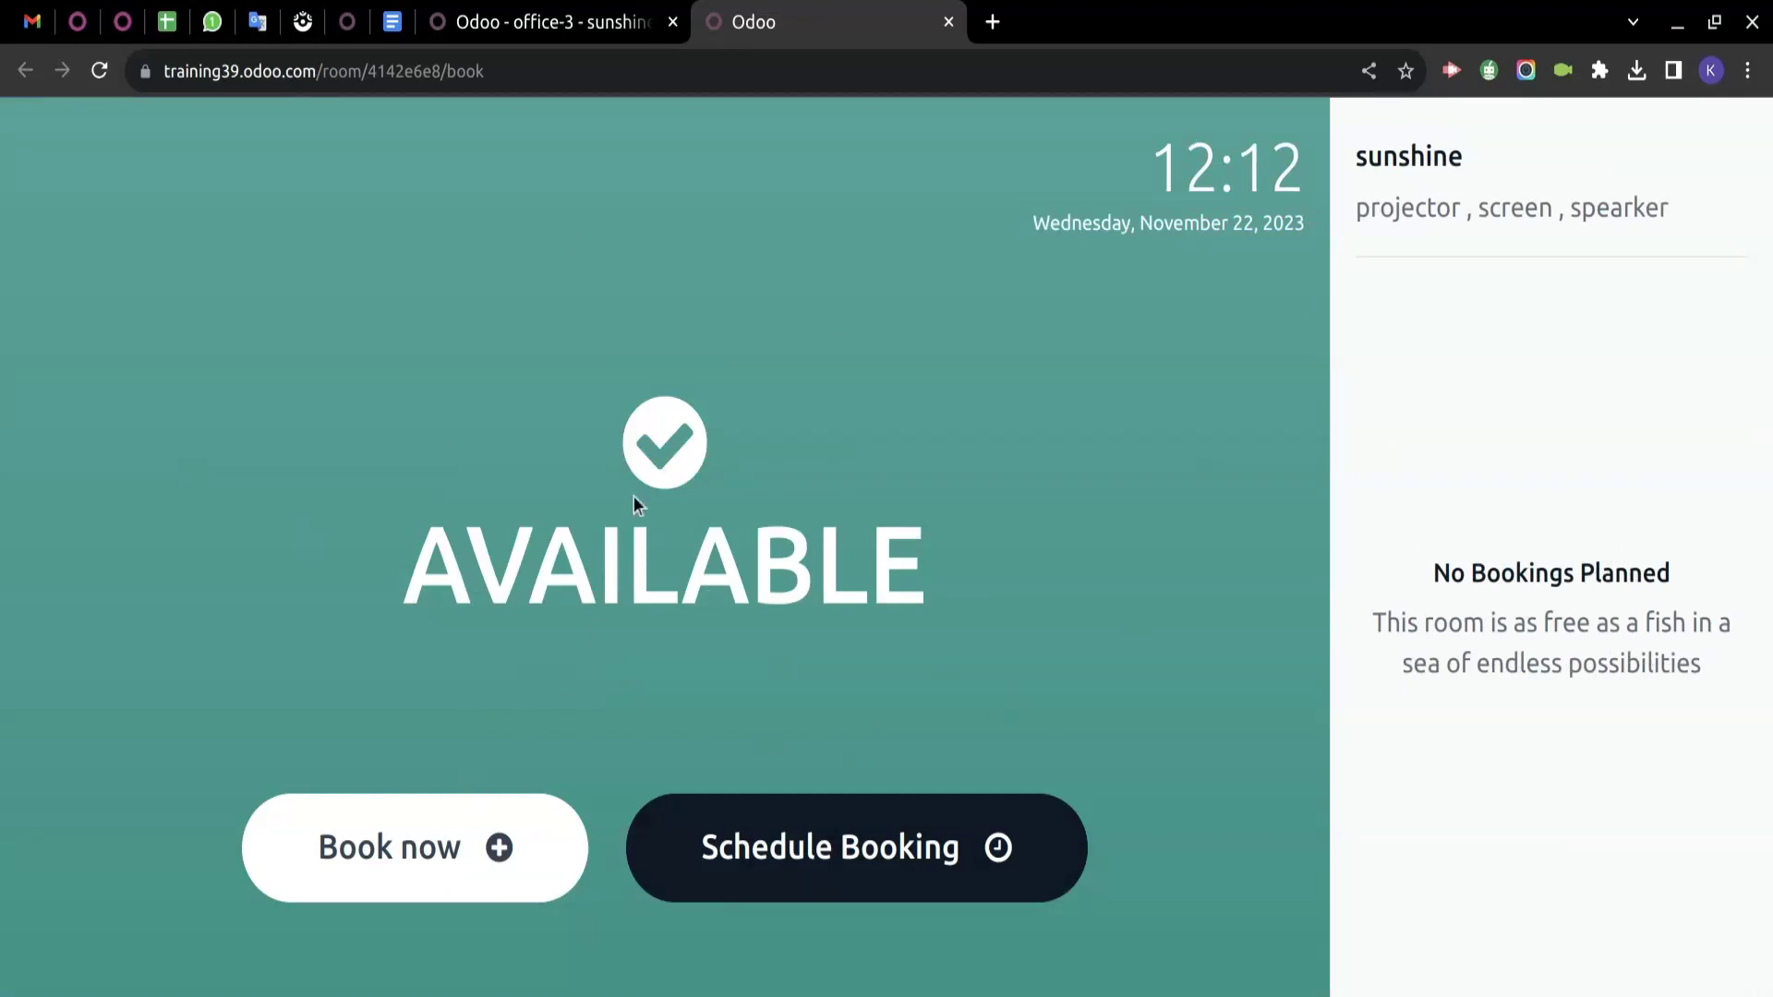
Start scheduling a booking for the sunshine room with an 8:00 PM start on Wednesday, November 22.
left_click(984, 868)
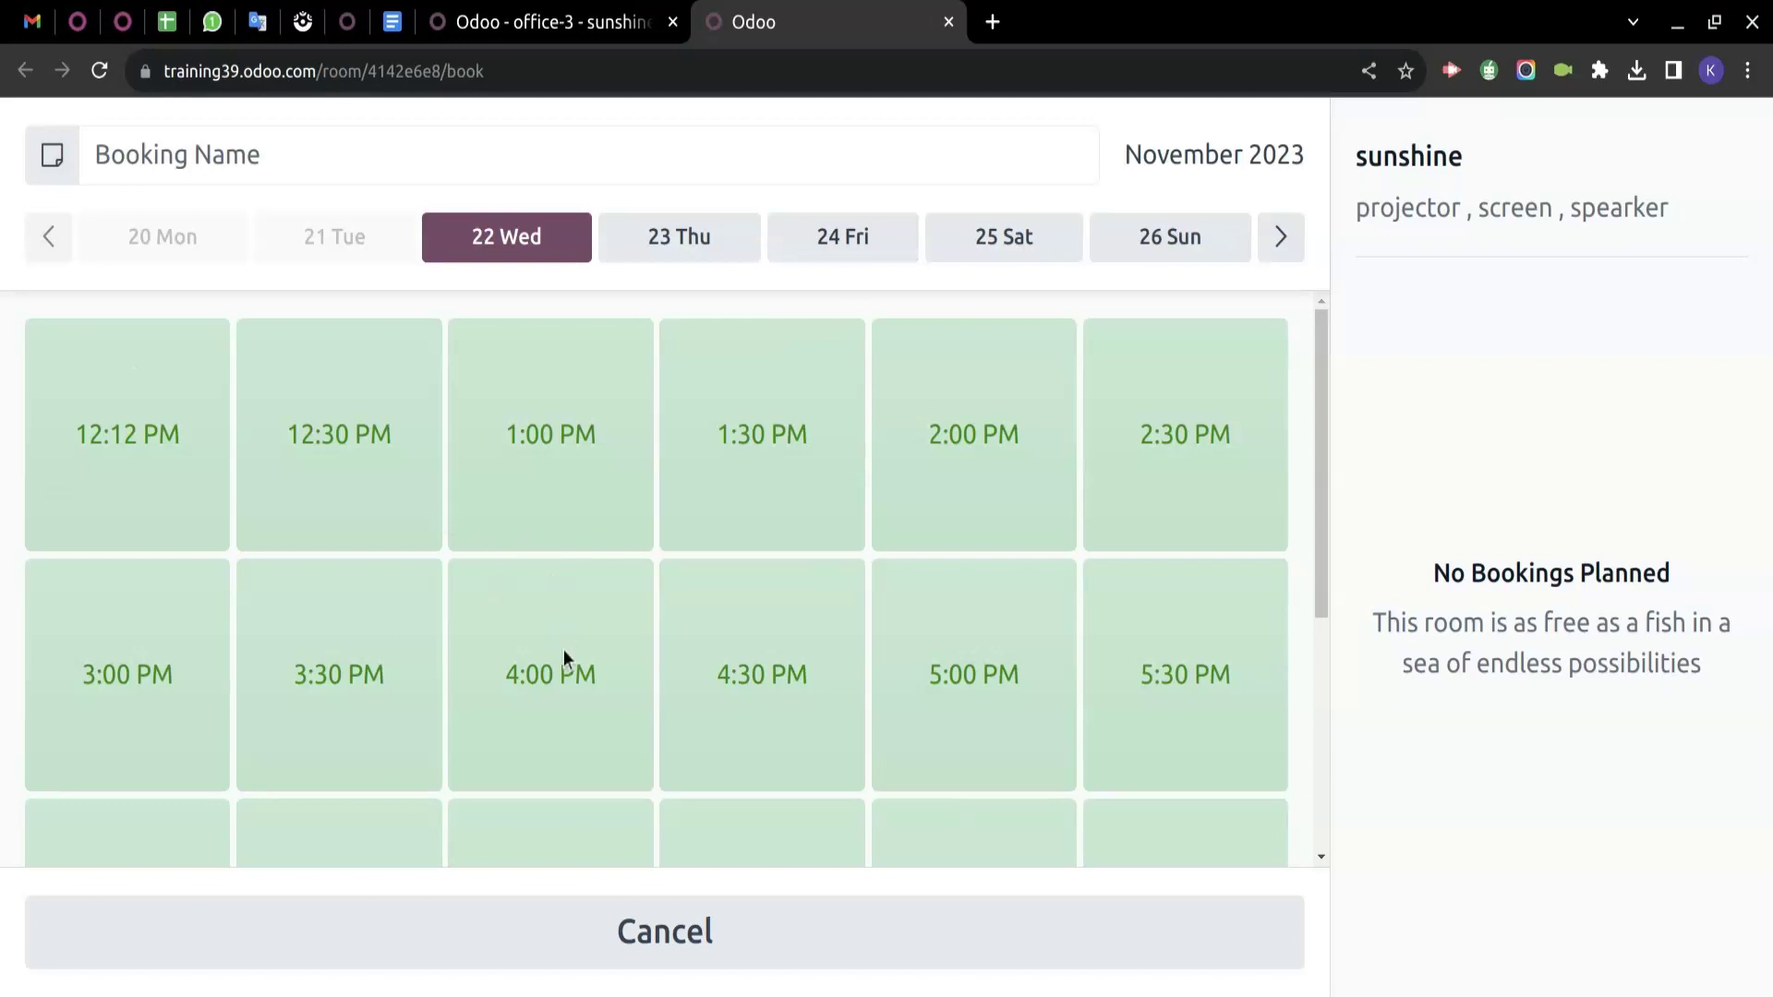
scroll(563, 650, "down", 5)
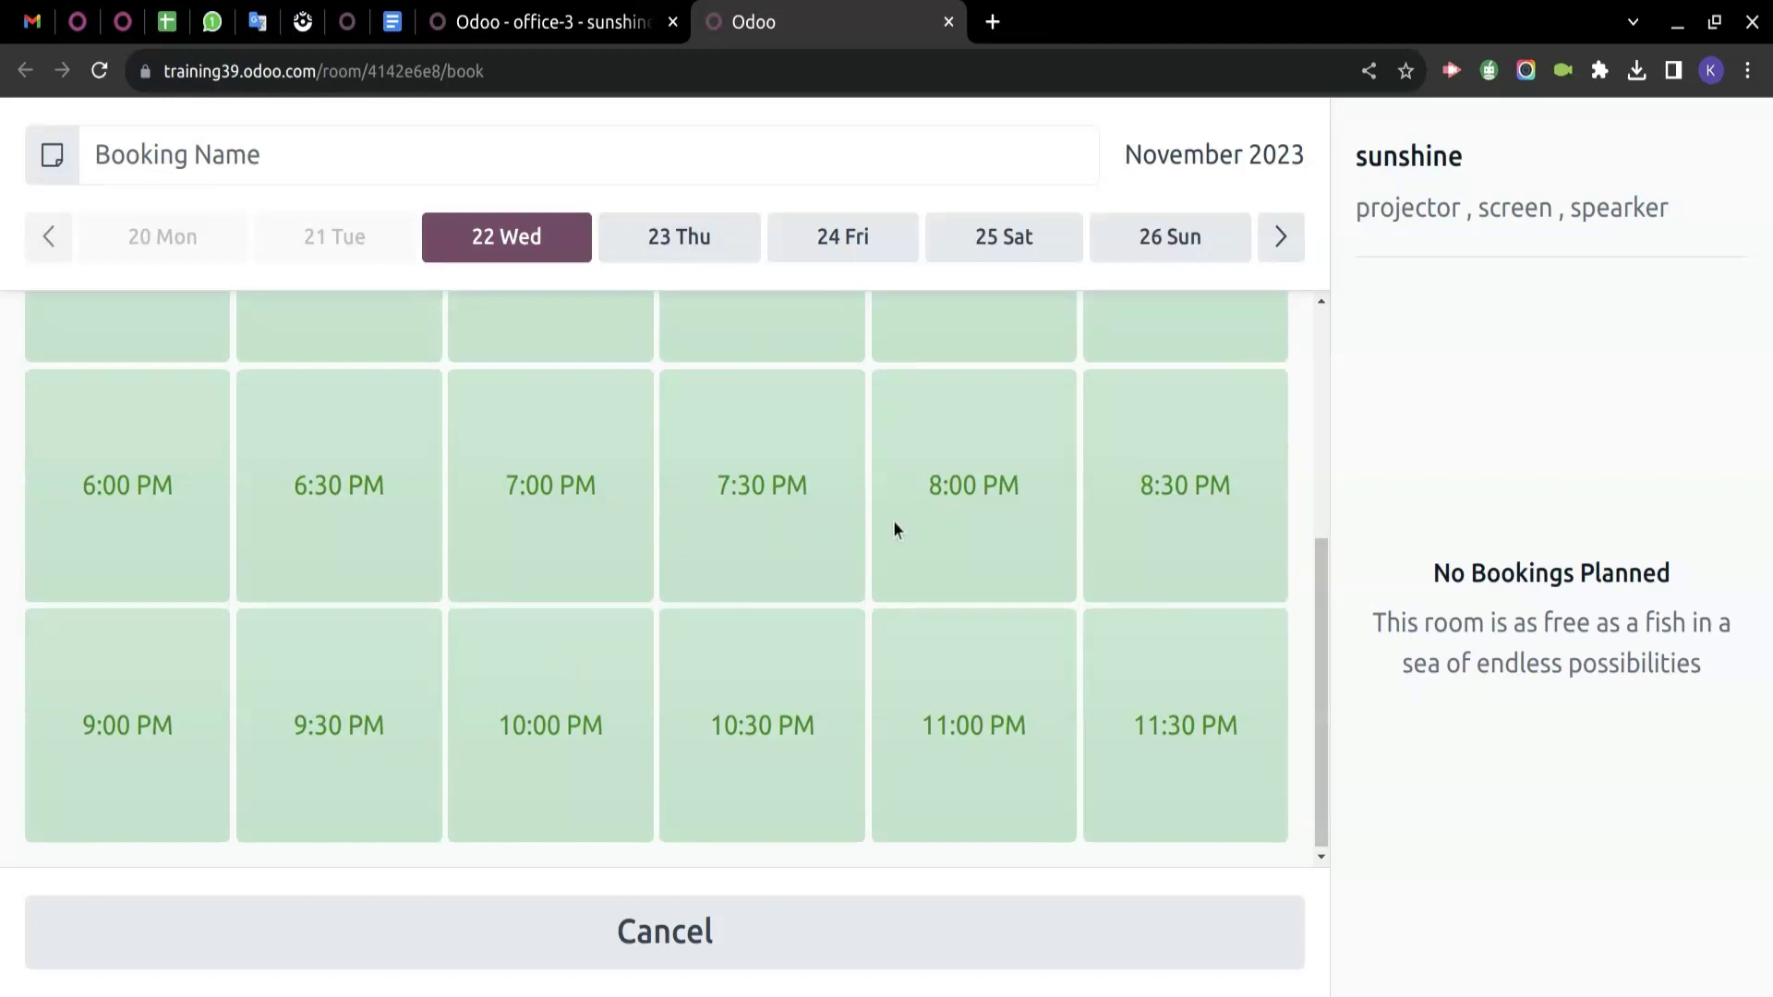
scroll(908, 534, "up", 2)
scroll(909, 533, "down", 2)
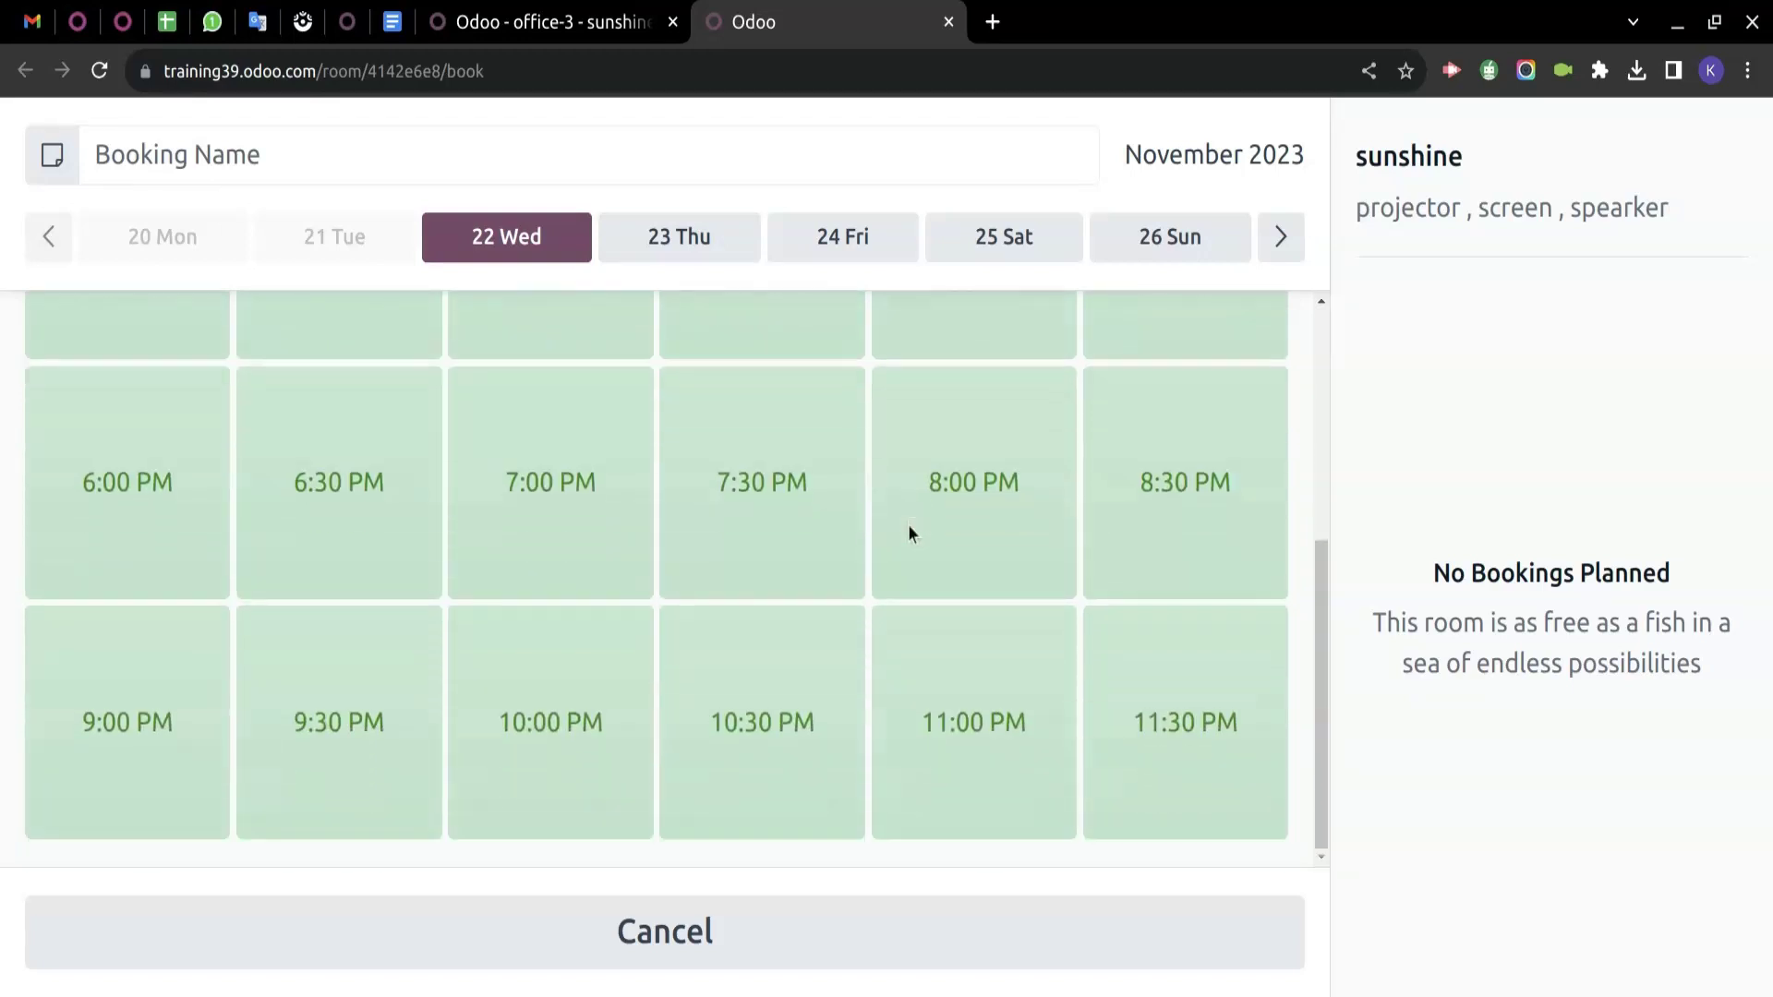
left_click(953, 520)
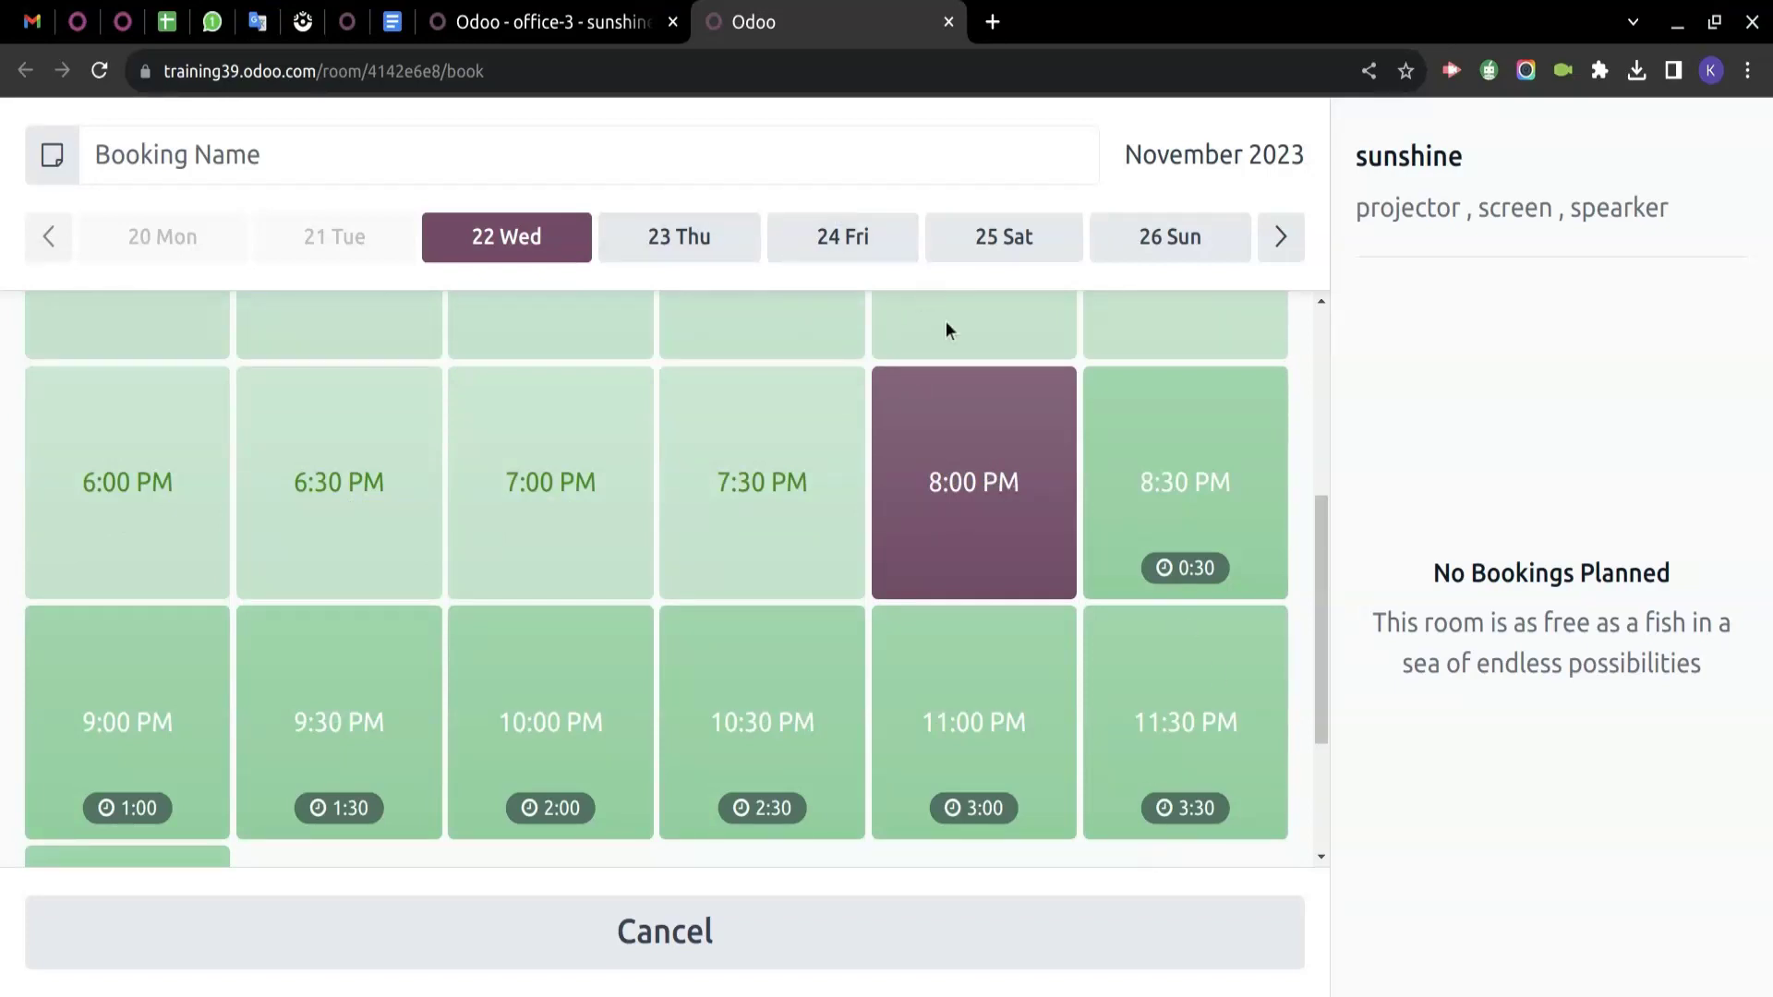
Name the scheduled booking "review meeting" and keep November 22 as its date.
scroll(856, 510, "up", 5)
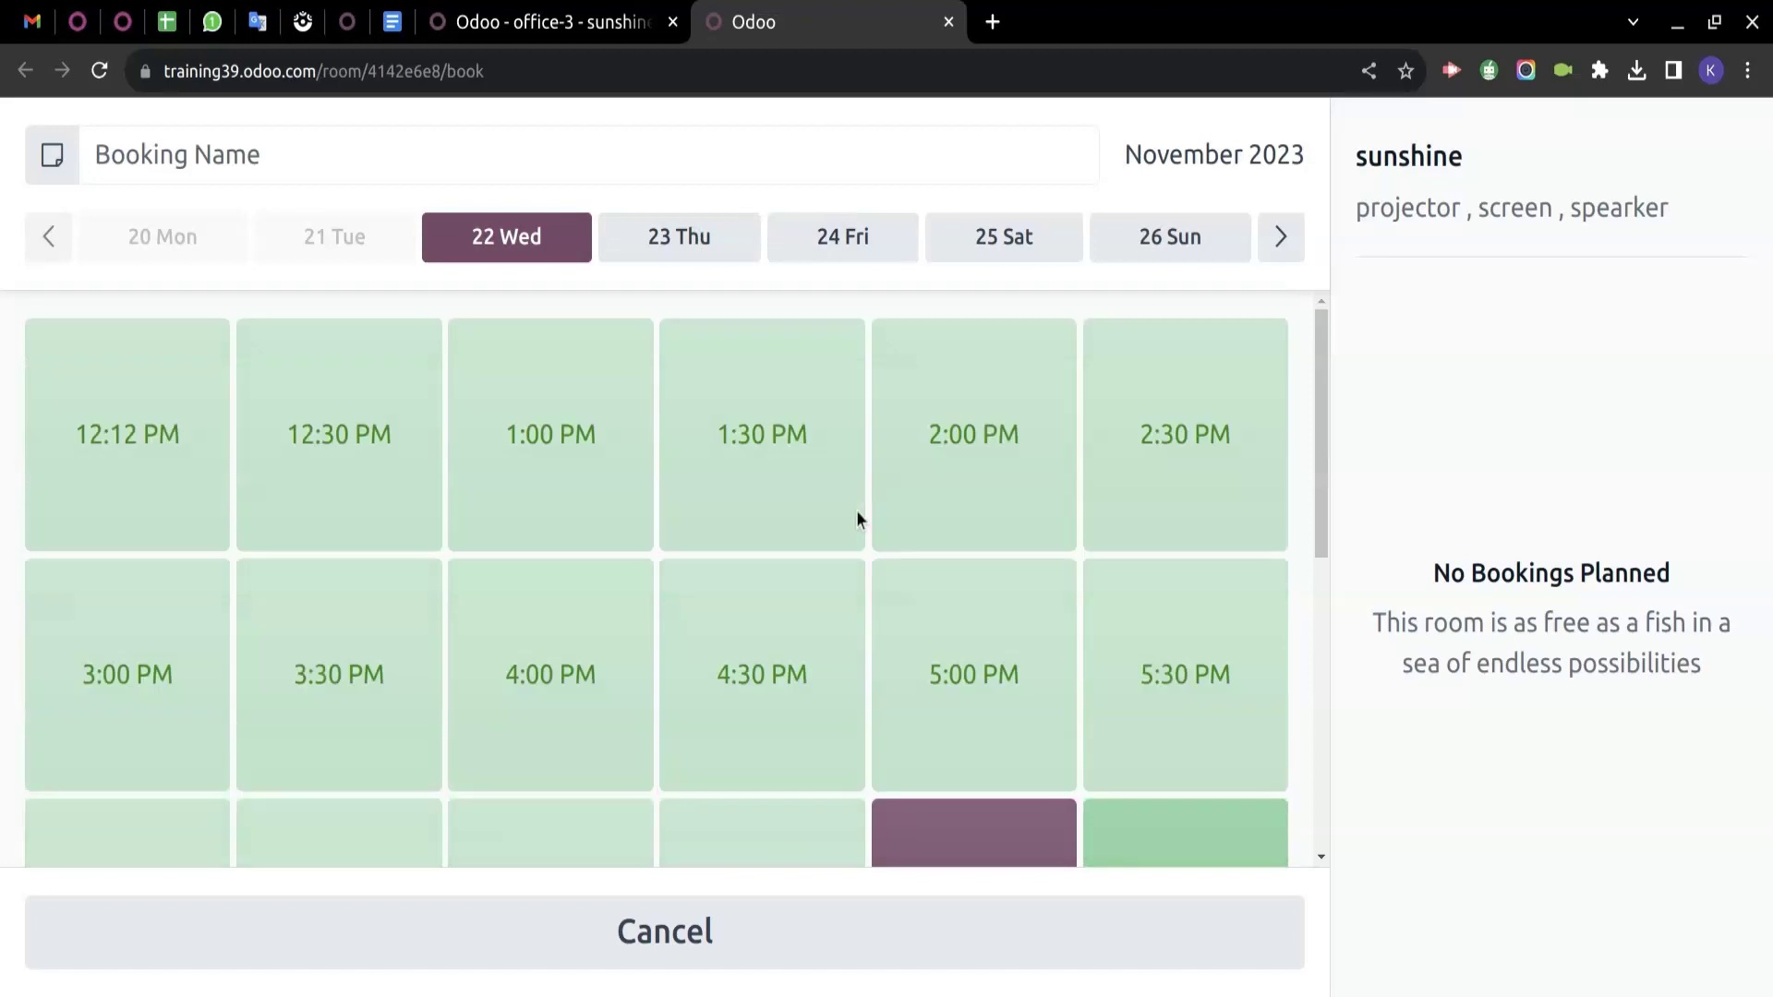
scroll(856, 519, "down", 5)
scroll(855, 519, "up", 5)
left_click(227, 143)
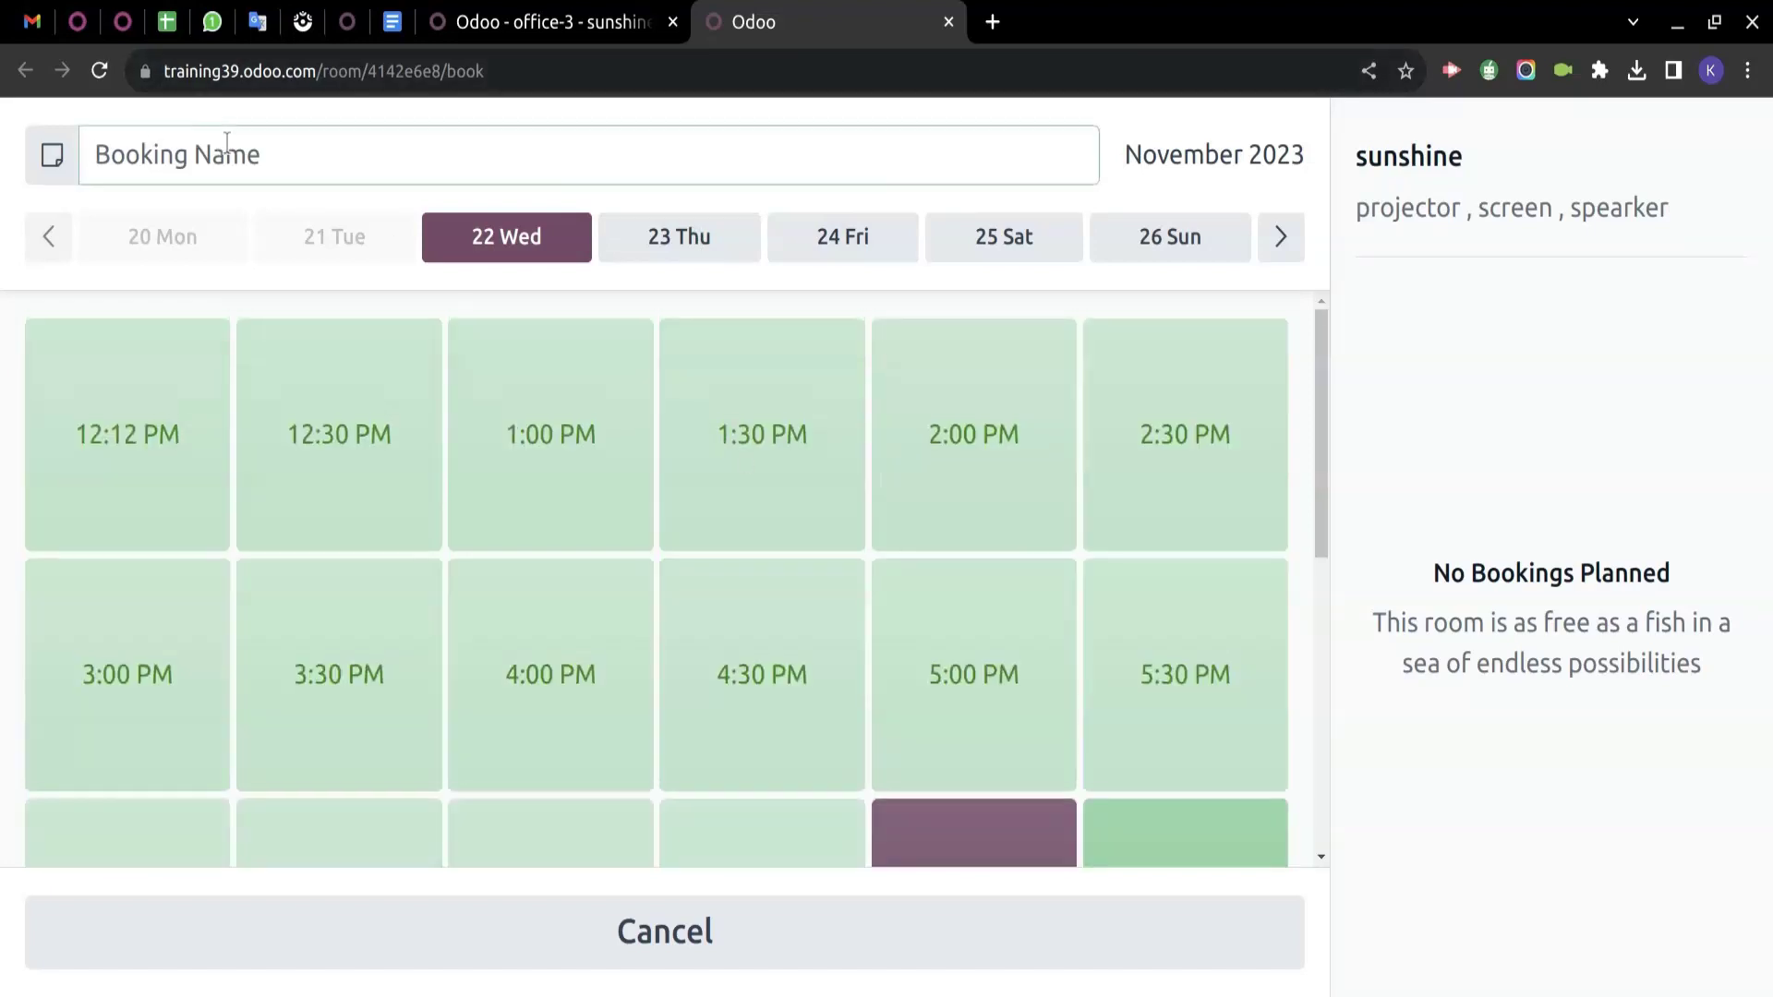
type("team")
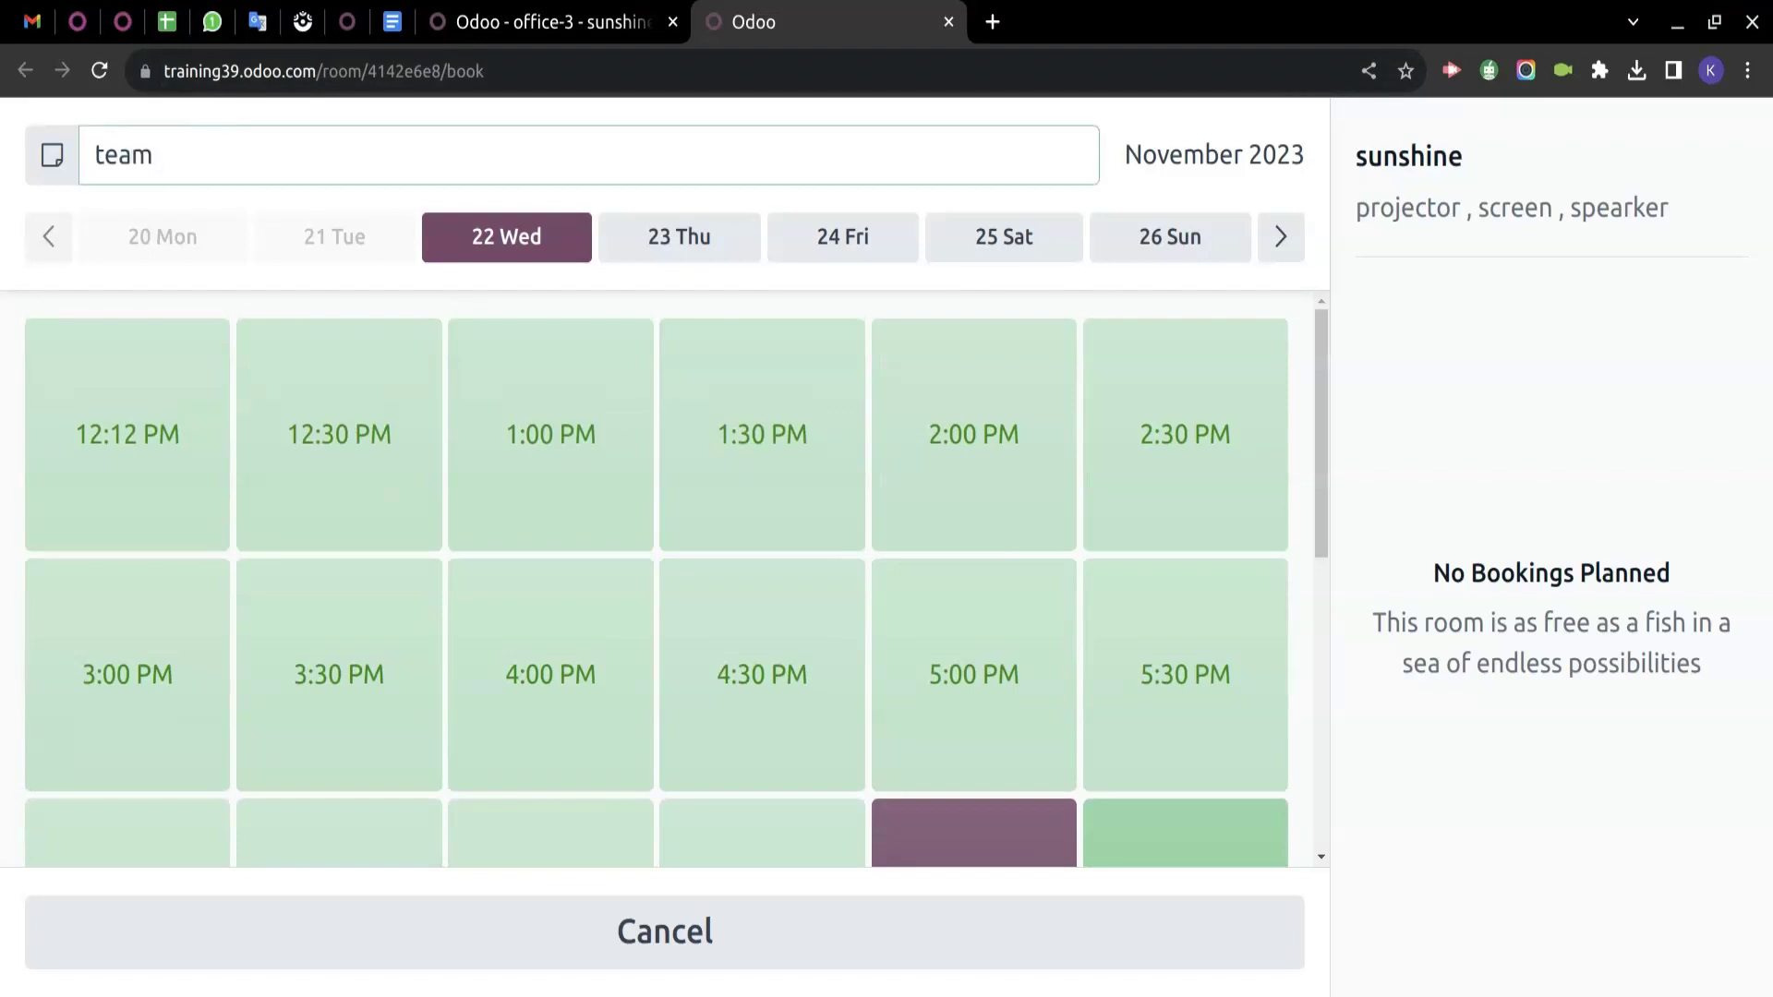
key("BackSpace")
key("BackSpace")
key("BackSpace")
key("BackSpace")
type("review meeting")
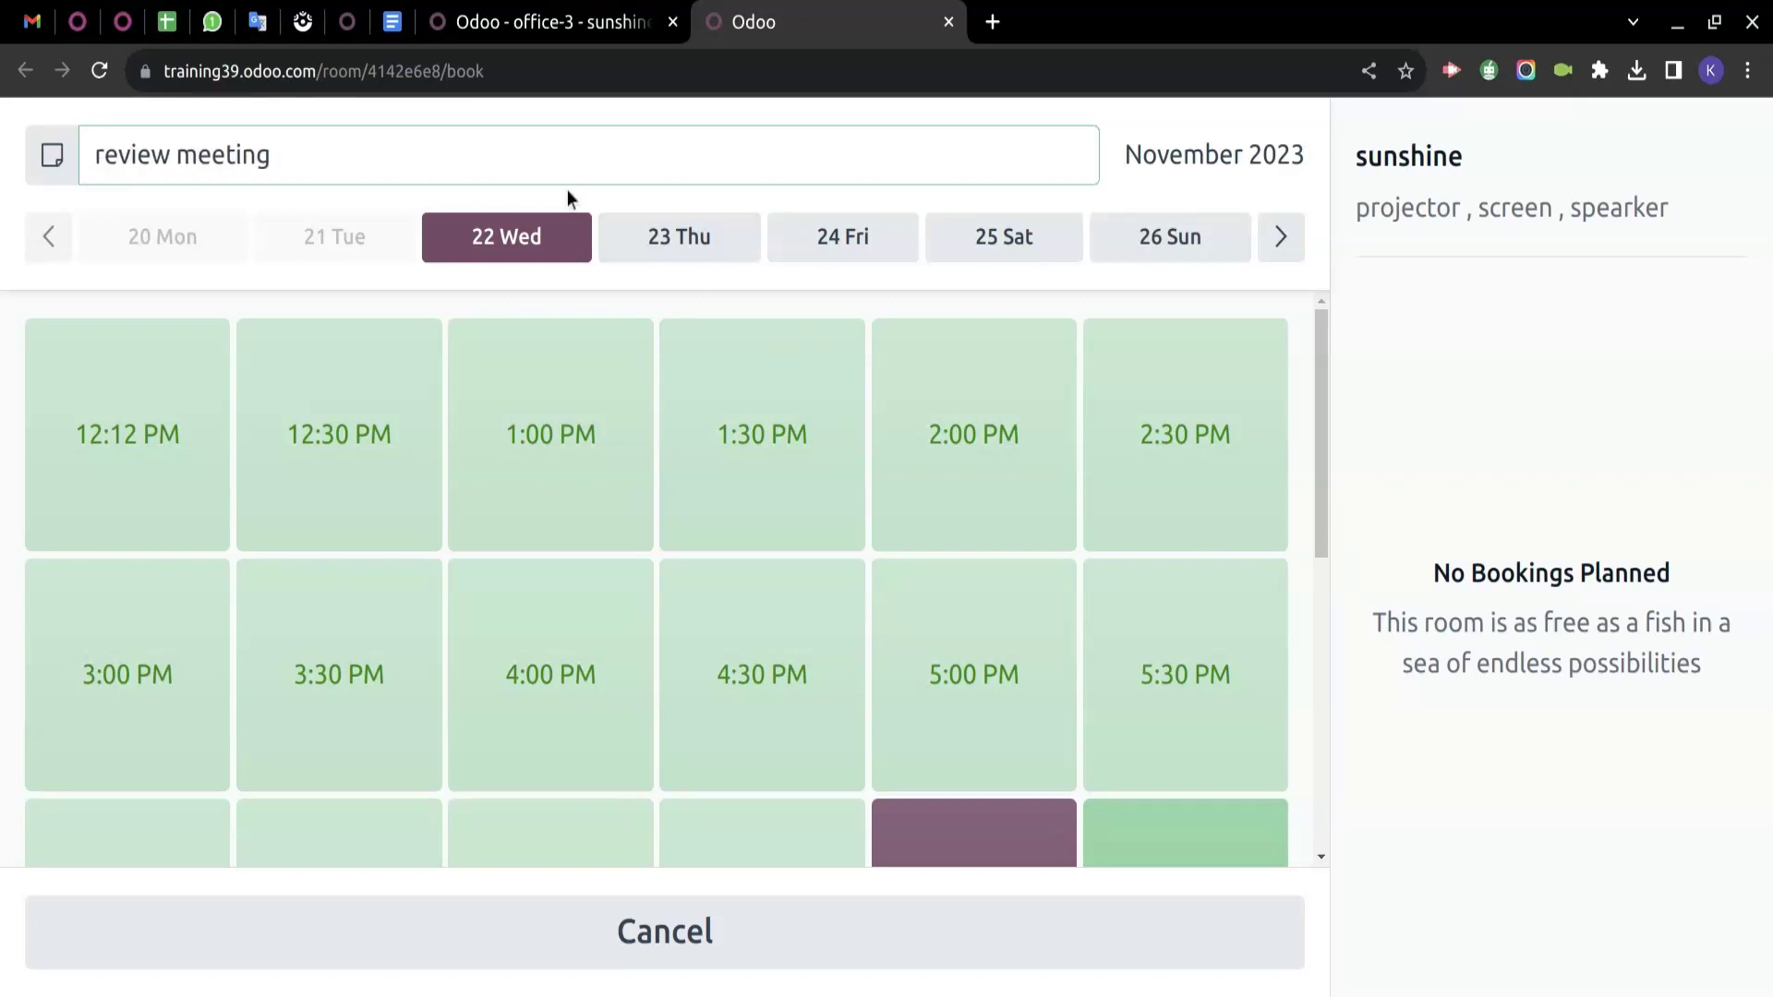
left_click(573, 248)
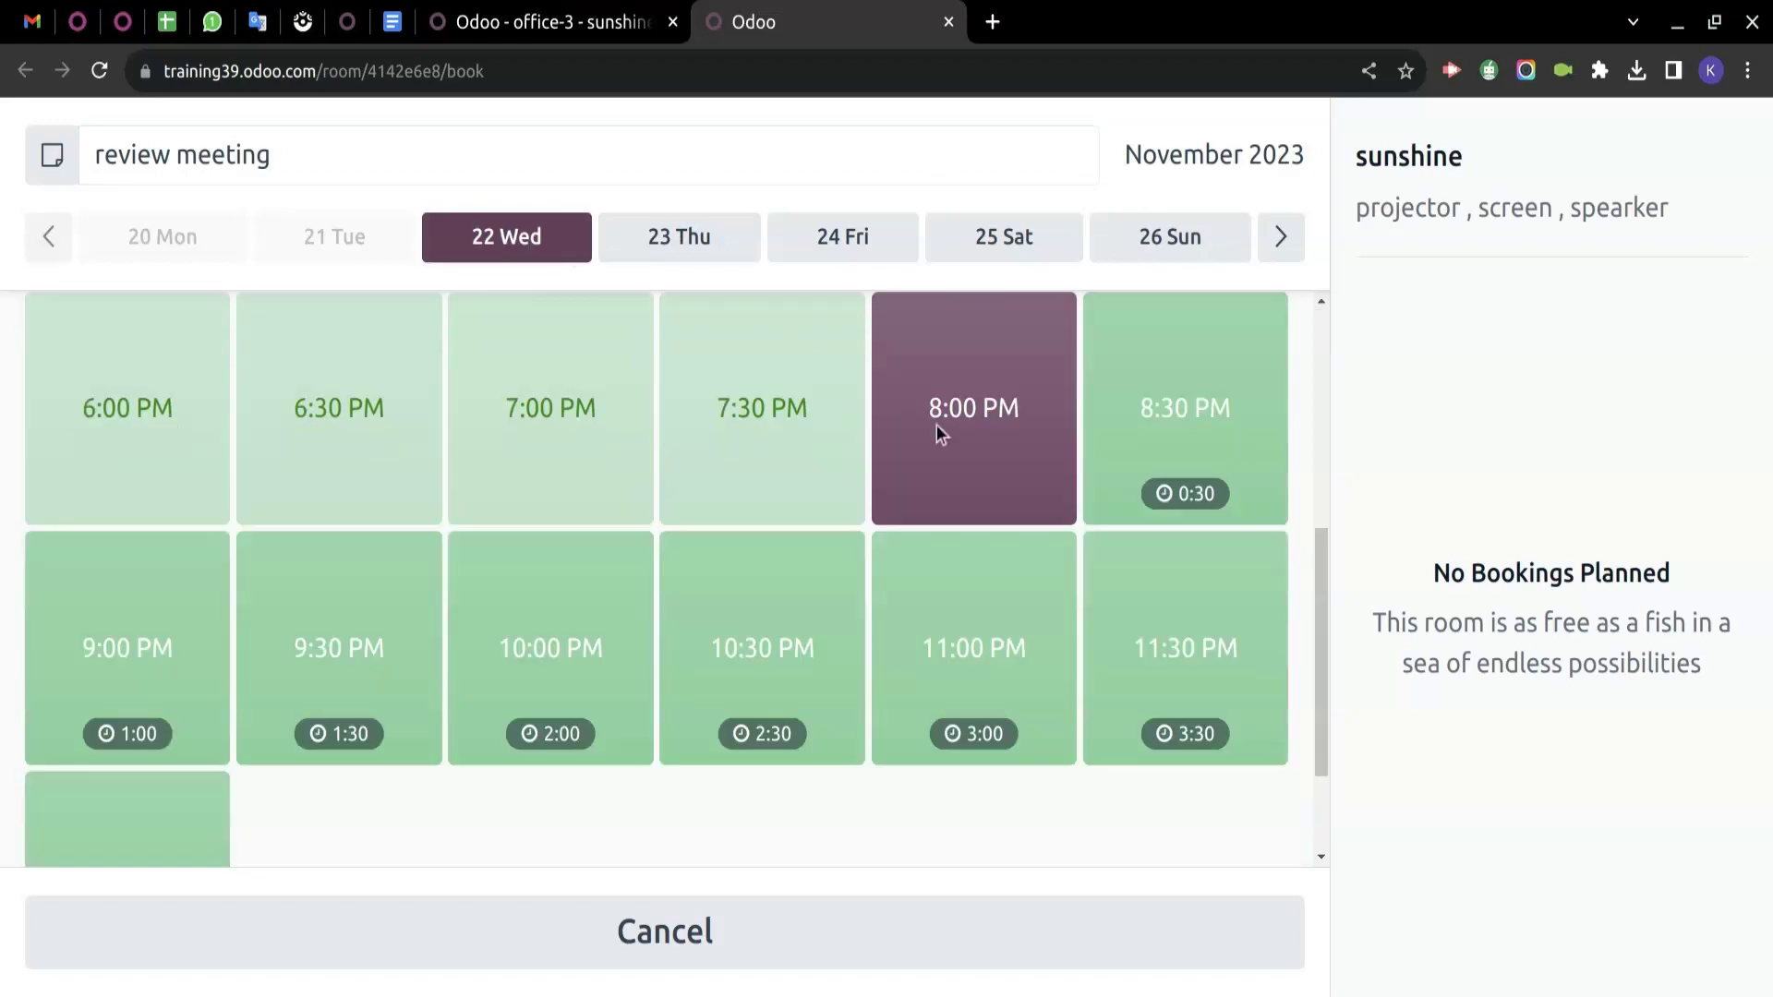
Check the following week's time slots, return to November 22 and review the end times offered there.
left_click(1280, 236)
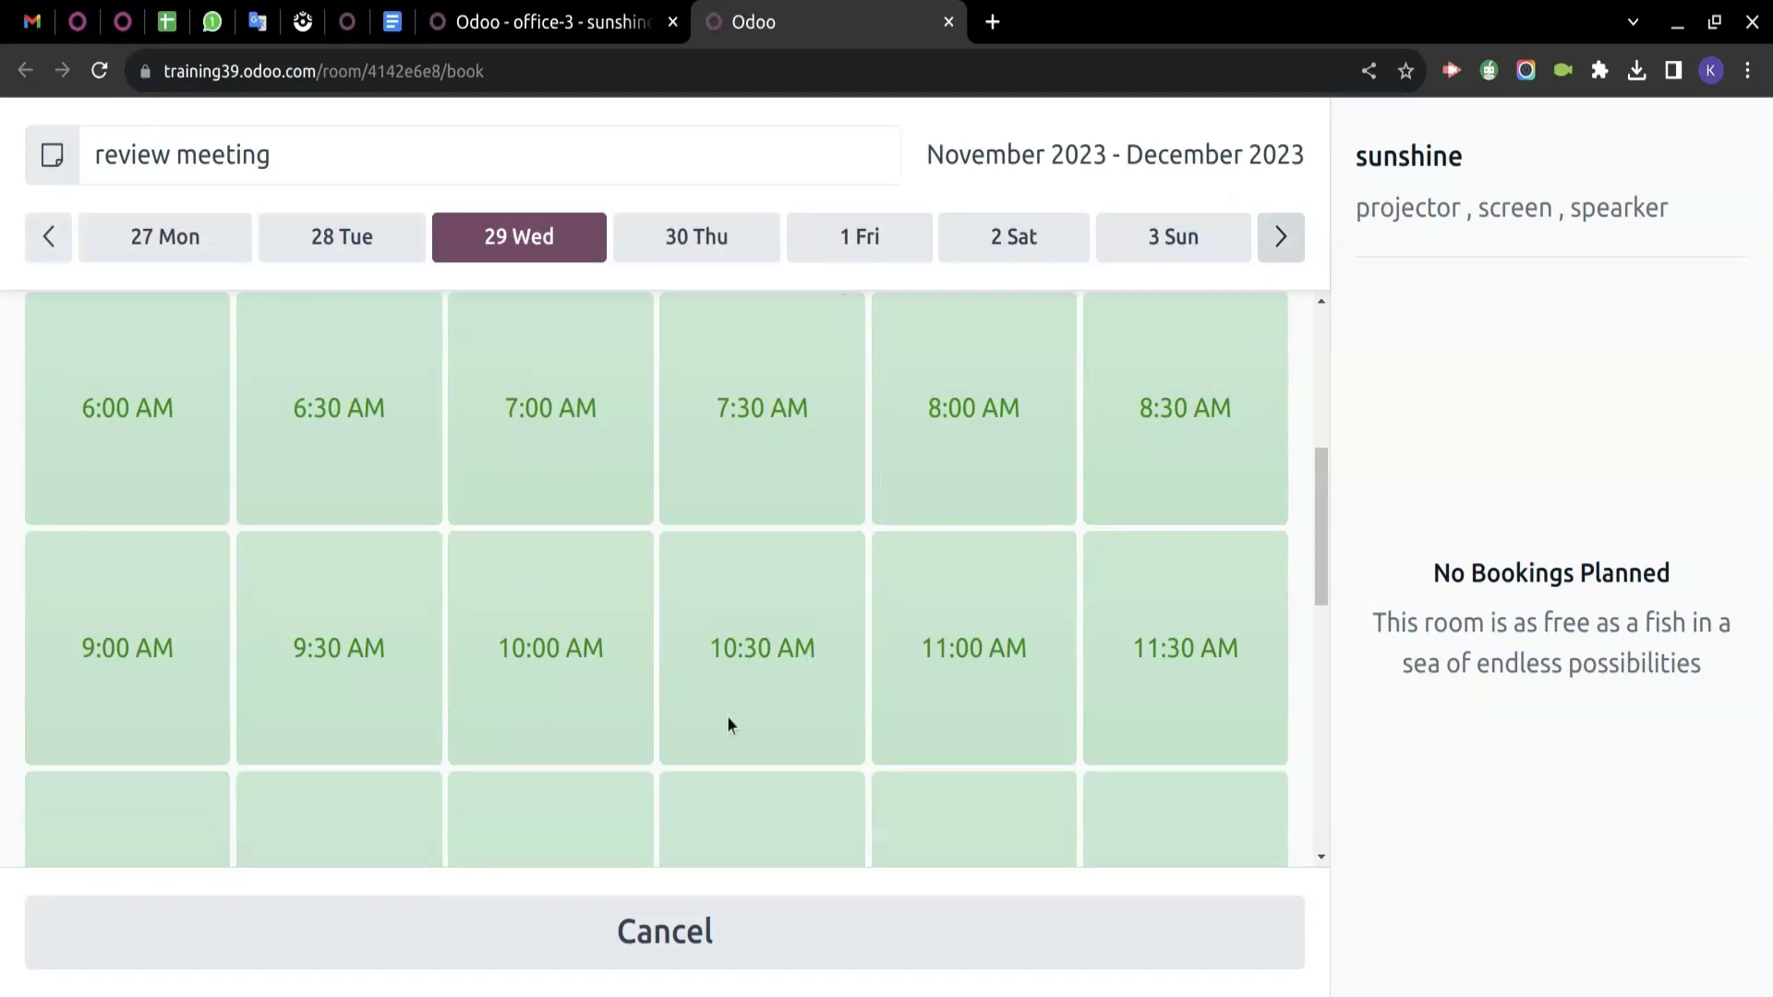
scroll(728, 724, "down", 7)
scroll(728, 724, "up", 8)
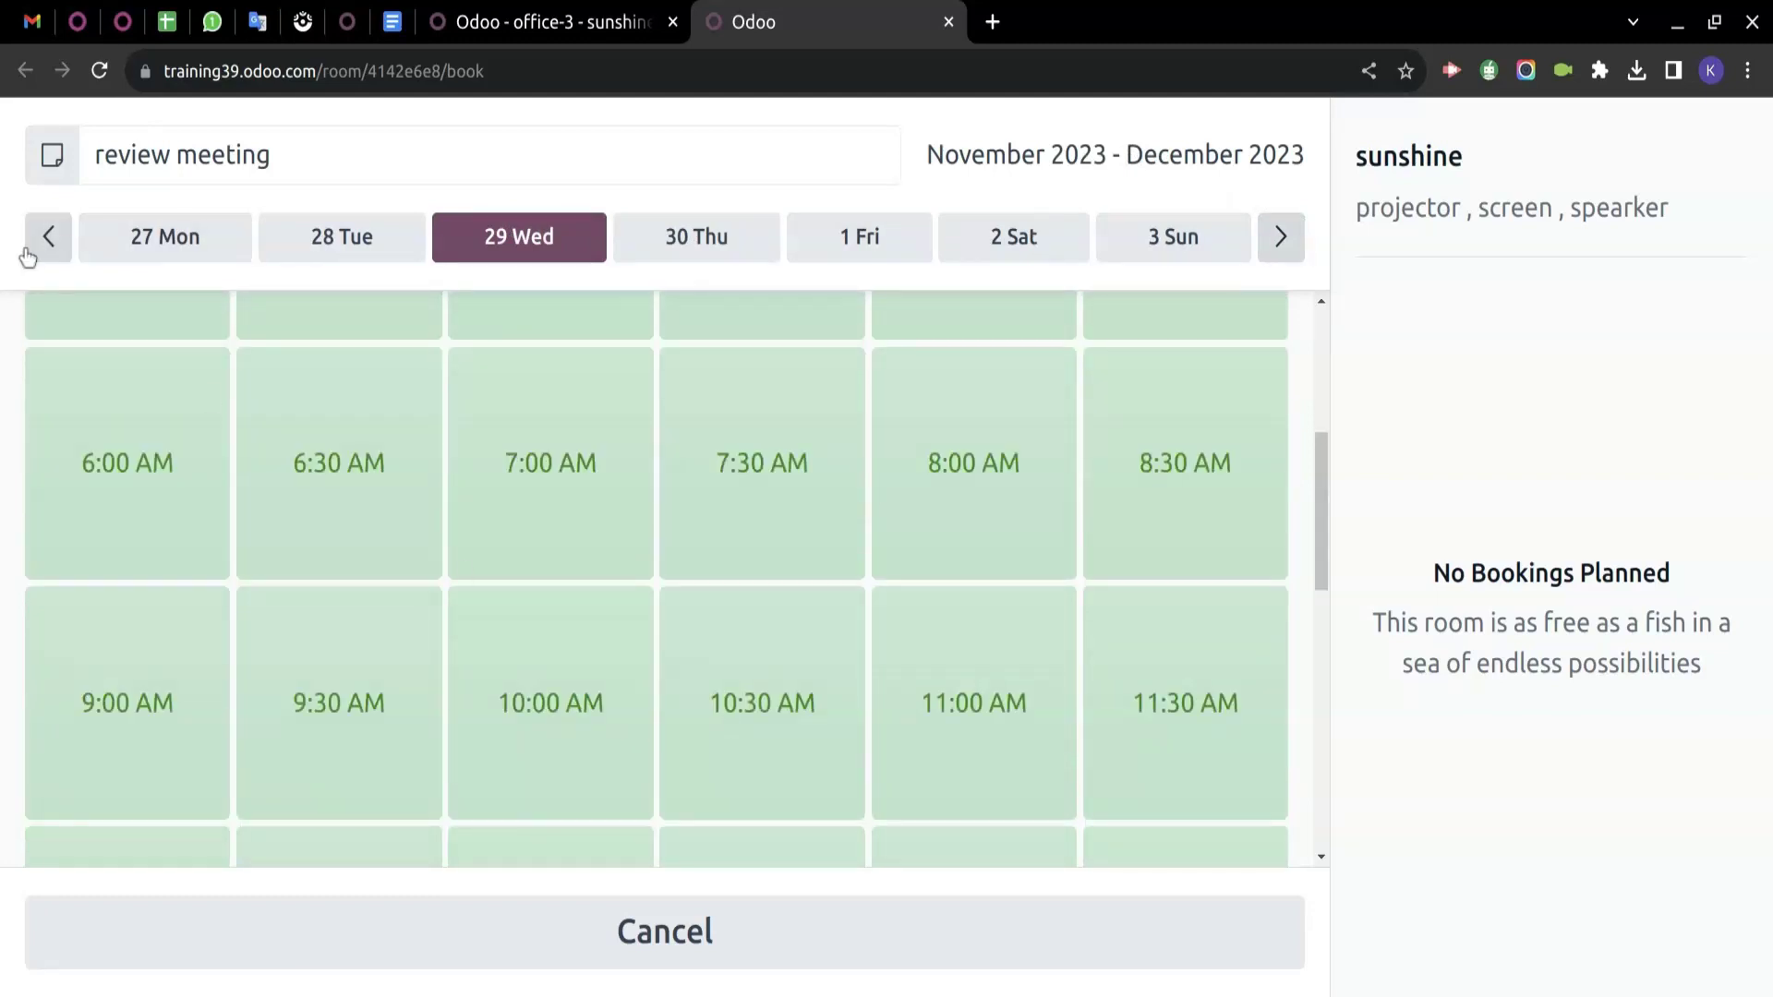
left_click(48, 236)
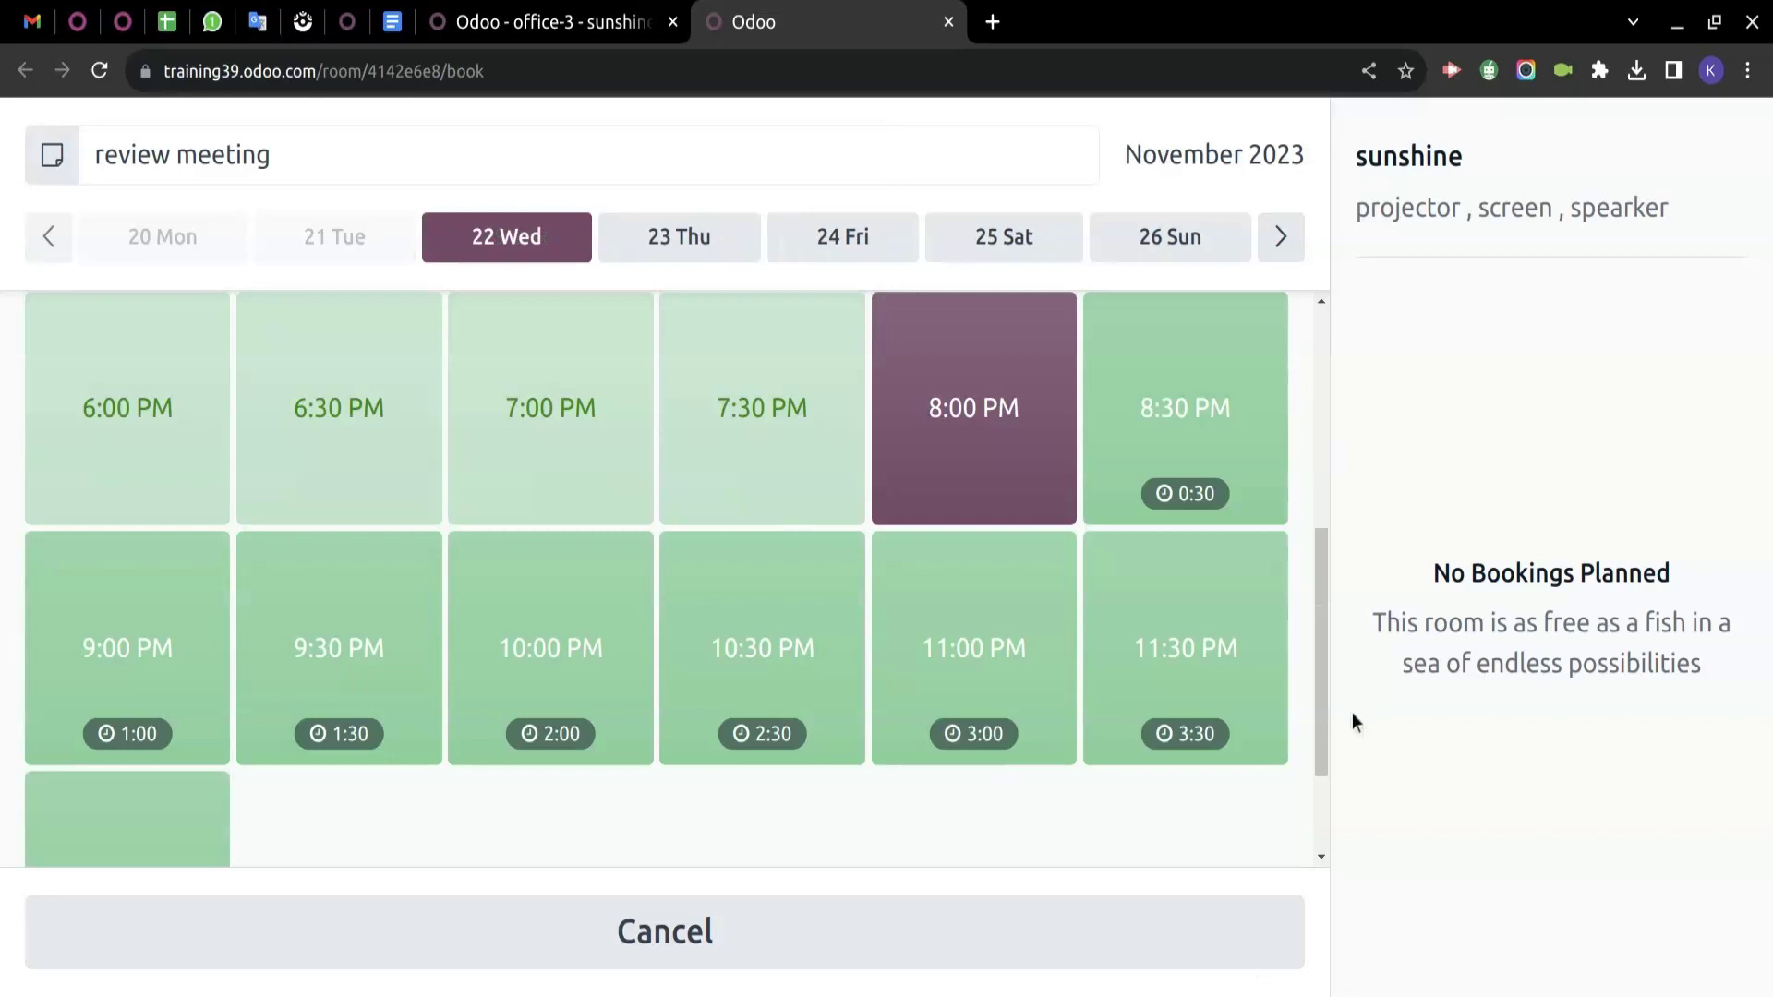
left_click_drag(1329, 853, 1322, 849)
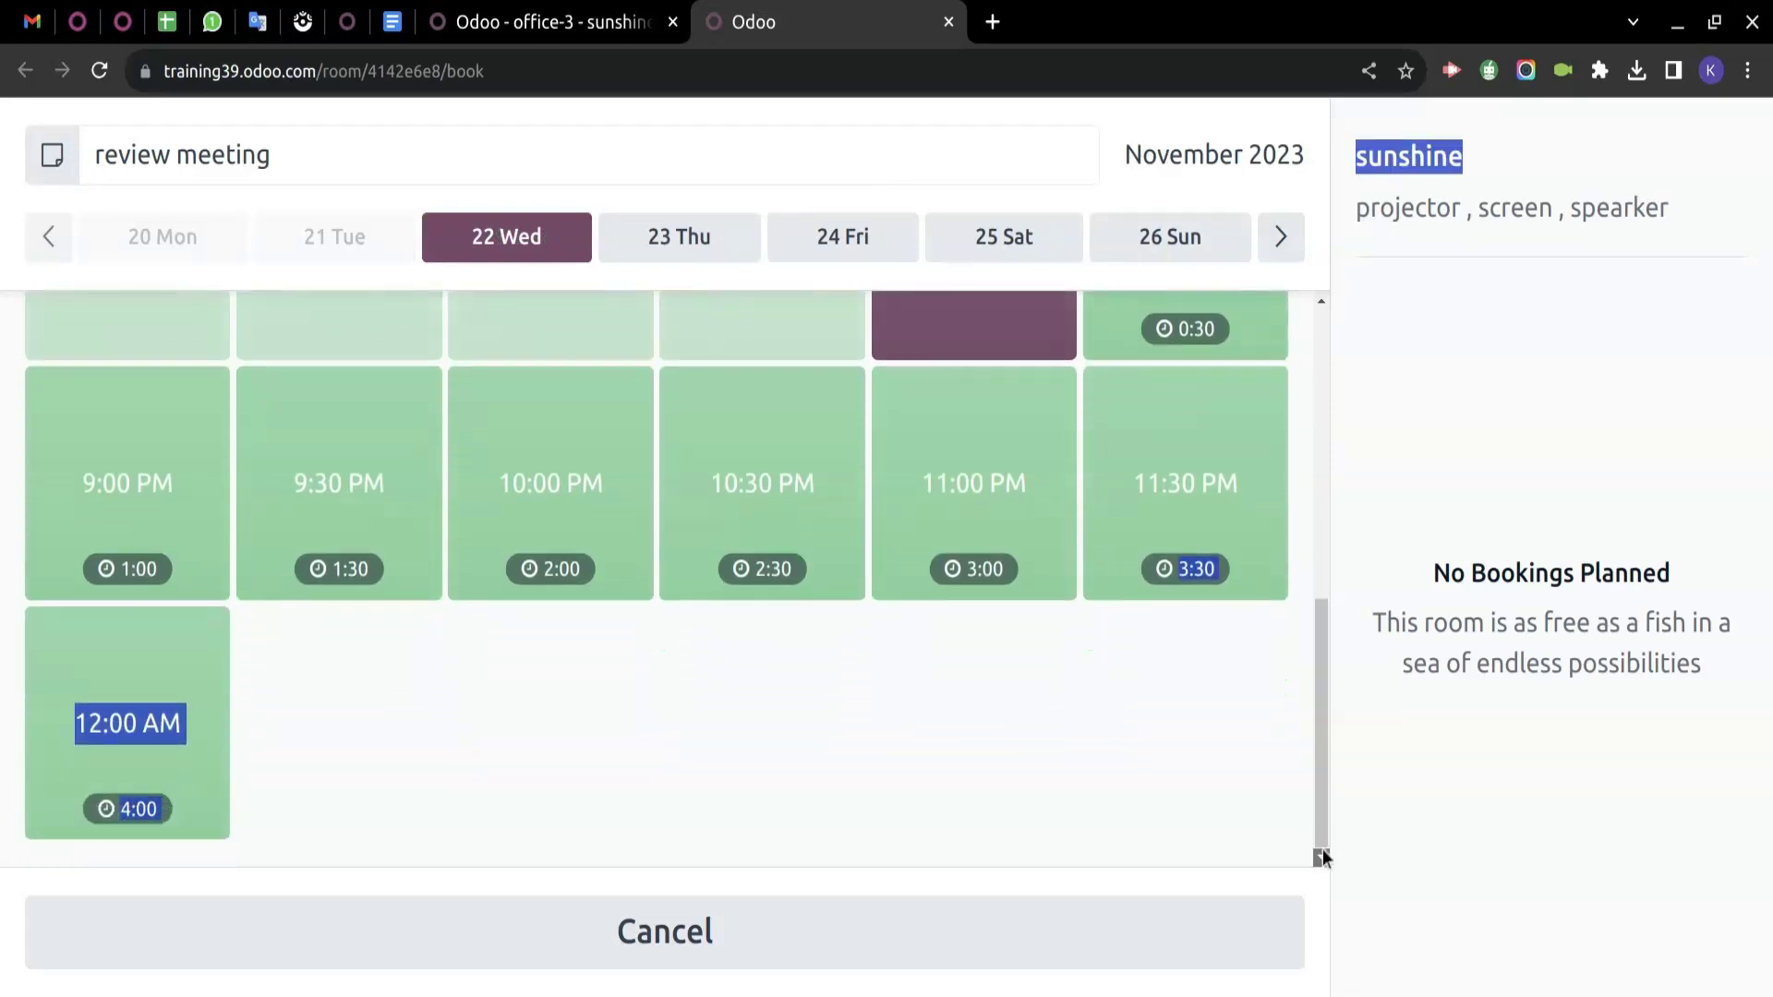
left_click(1045, 775)
scroll(1050, 495, "up", 7)
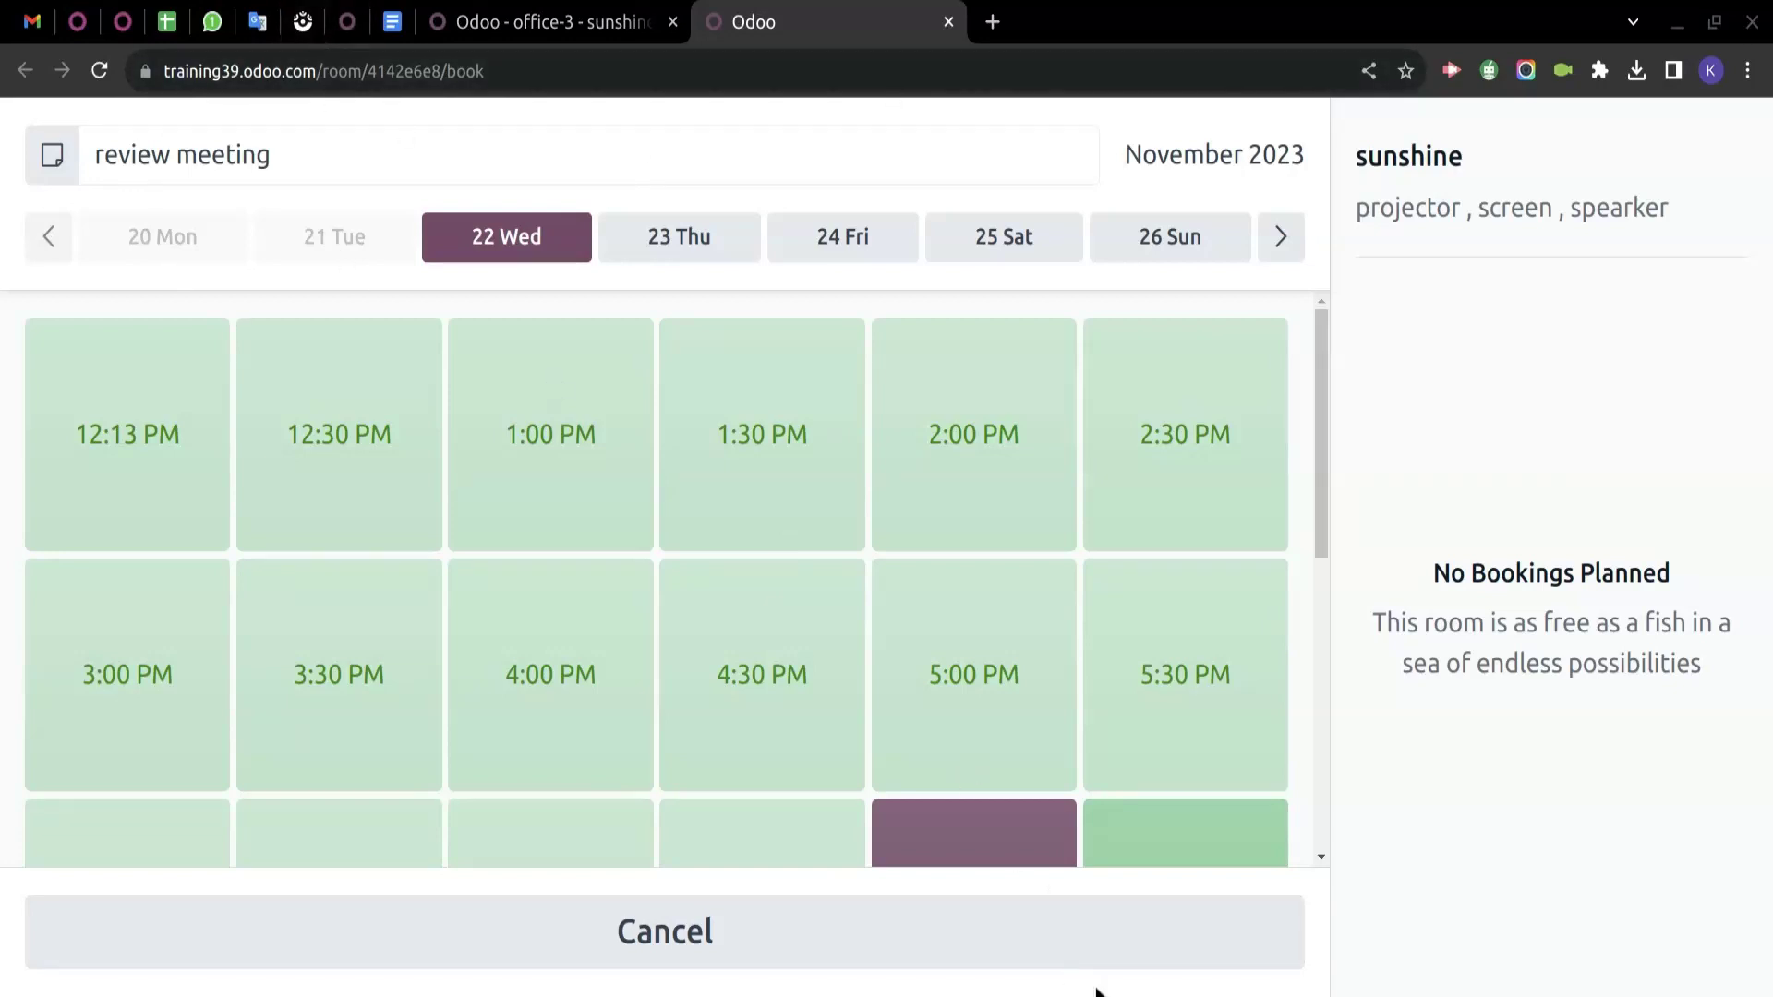
left_click(137, 153)
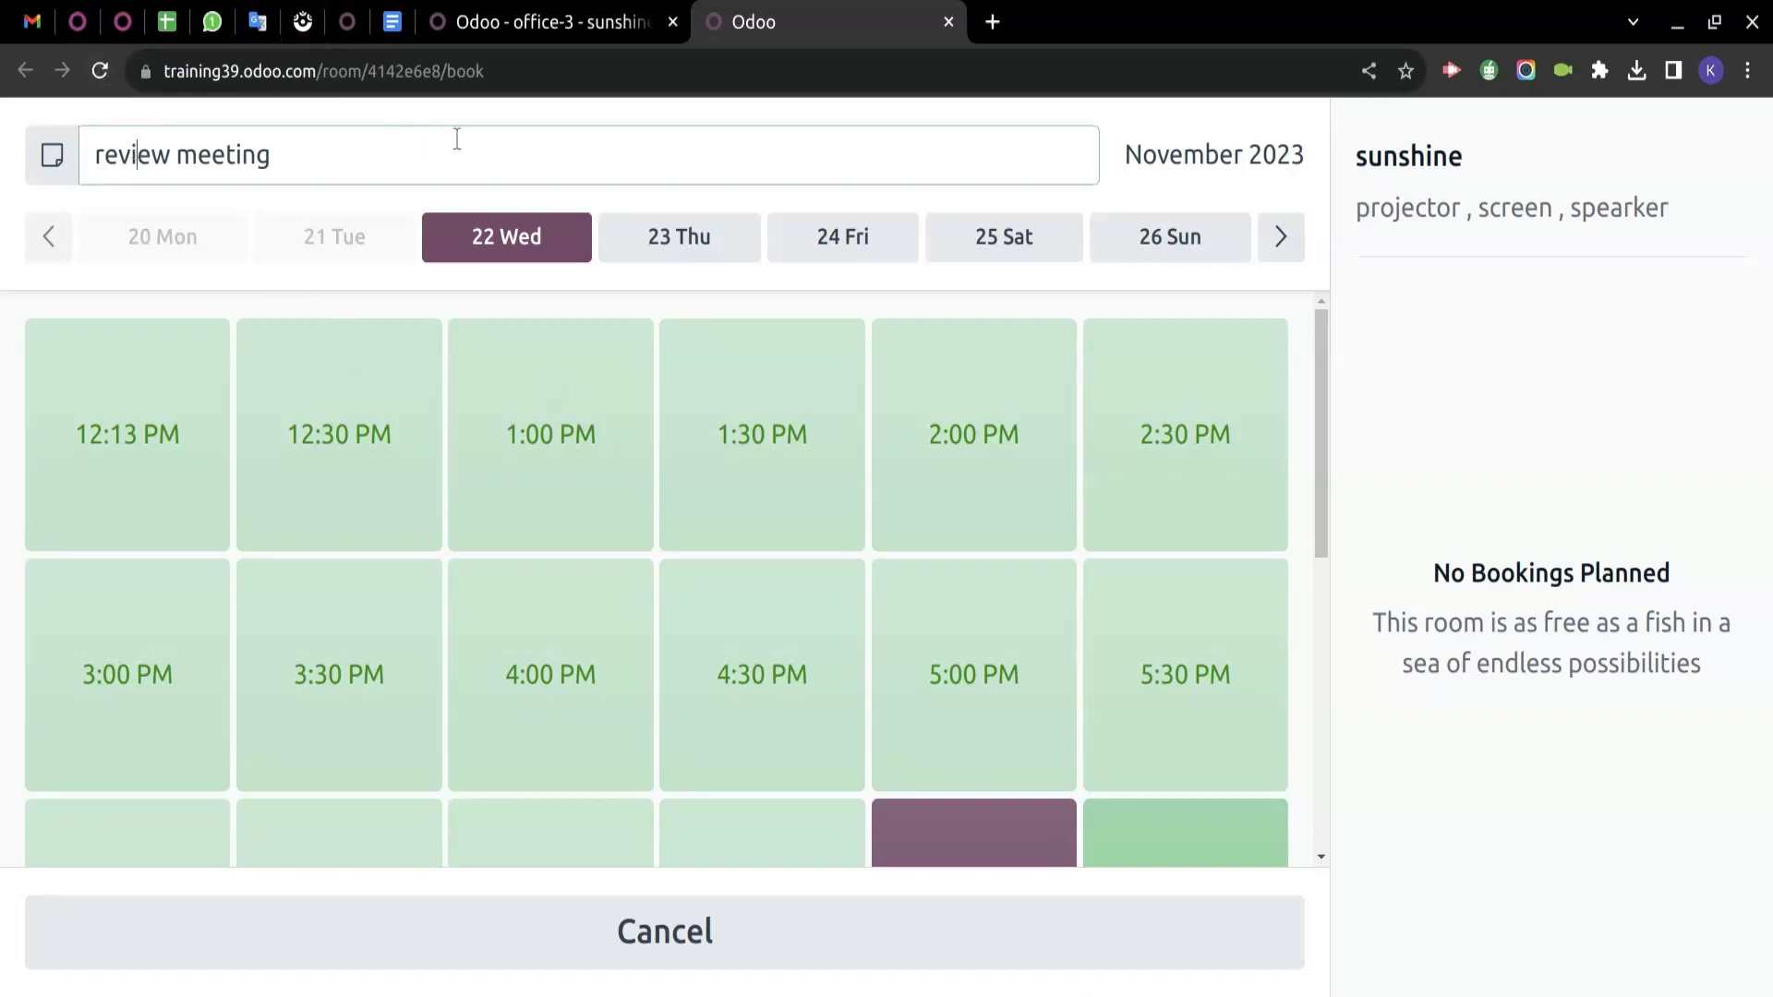
scroll(883, 659, "down", 5)
scroll(883, 659, "up", 5)
left_click(50, 247)
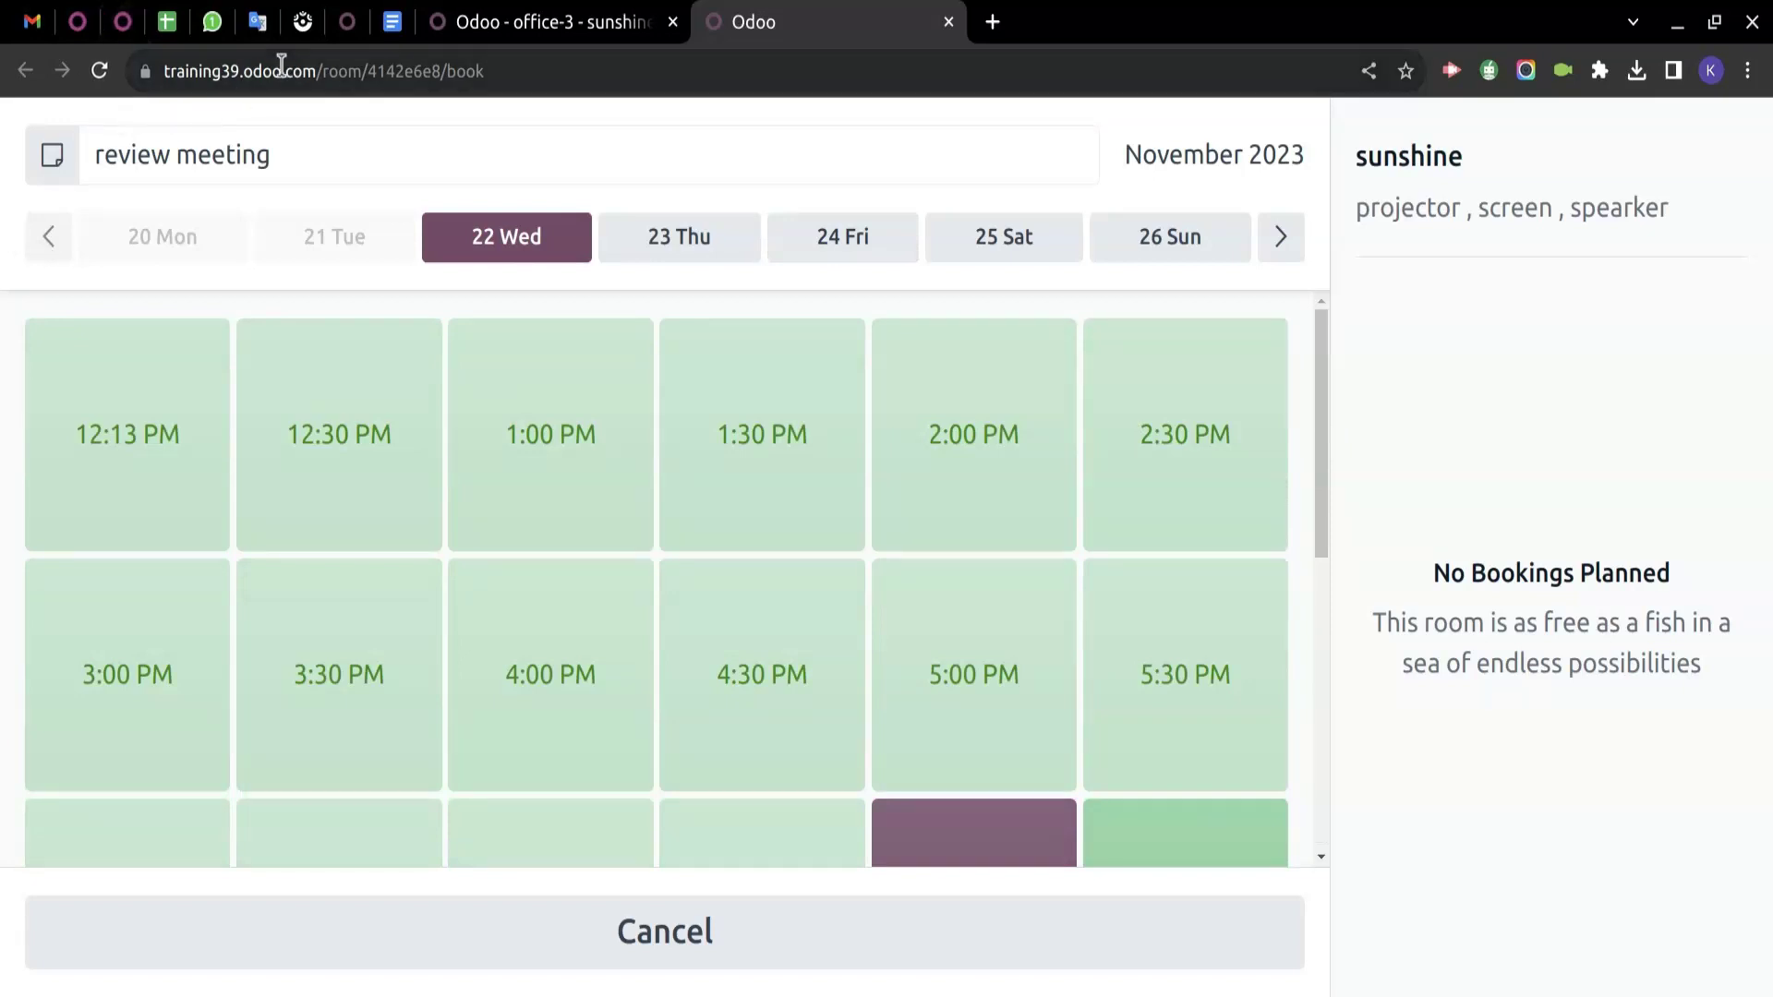
left_click(888, 67)
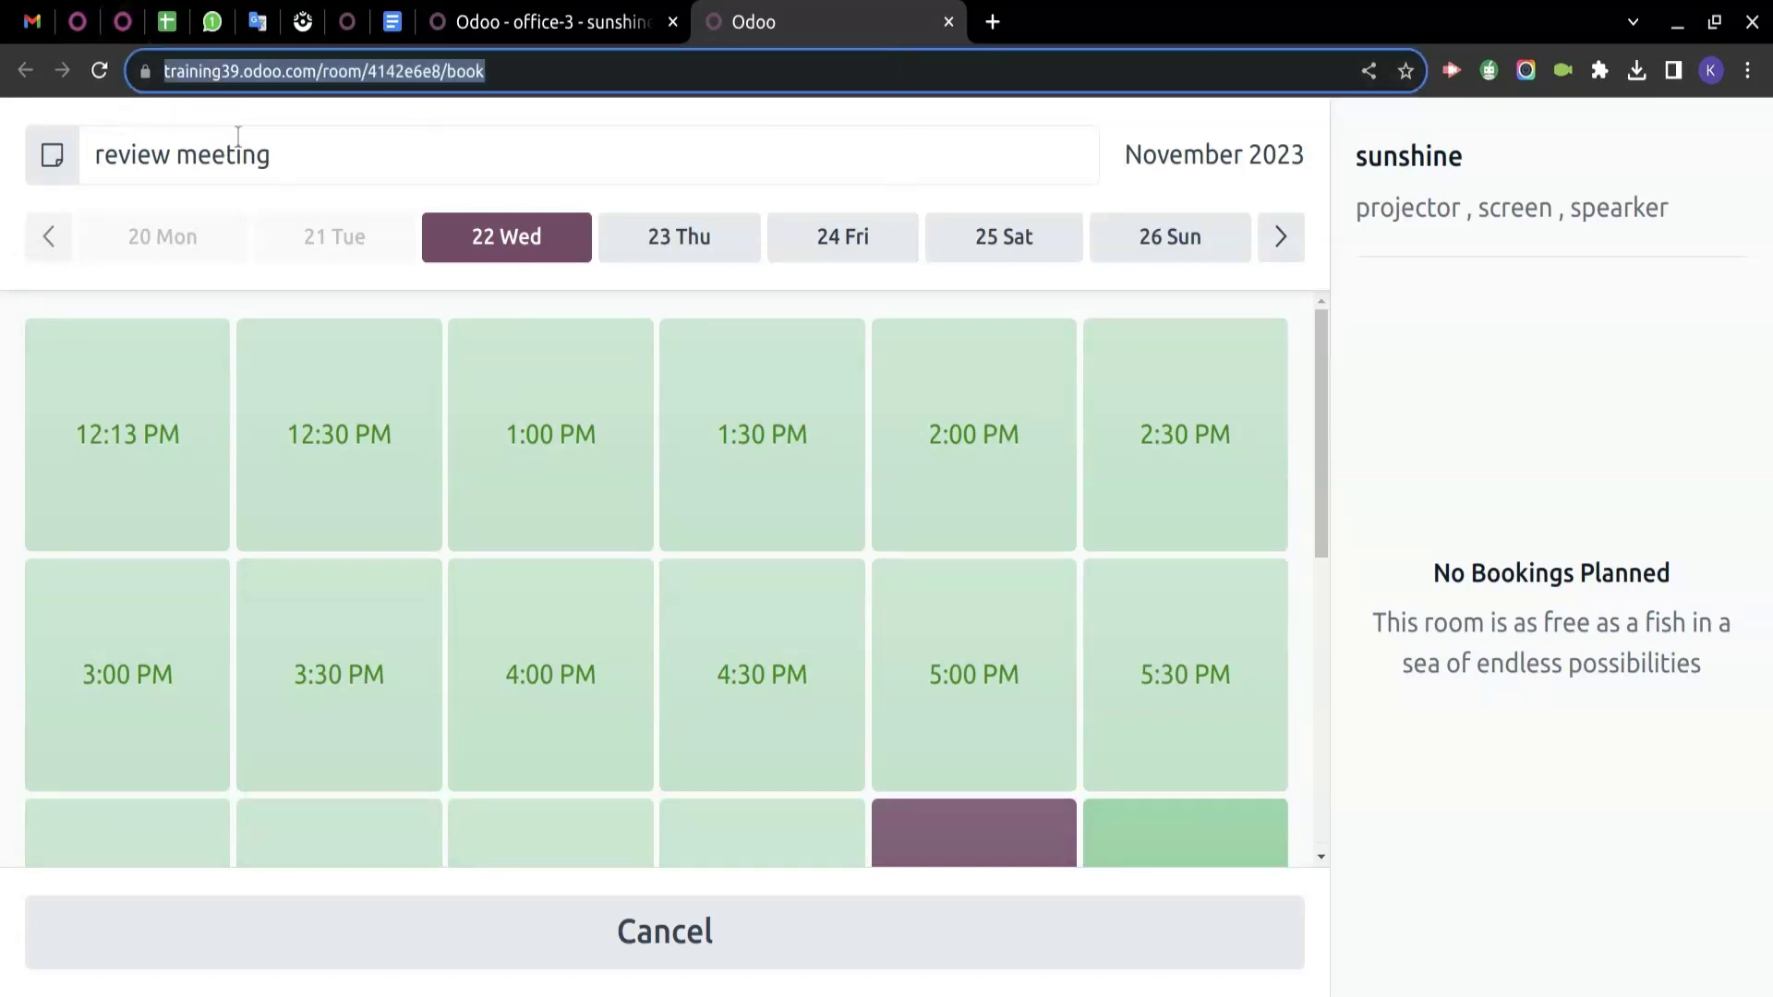
left_click(98, 155)
left_click(33, 149)
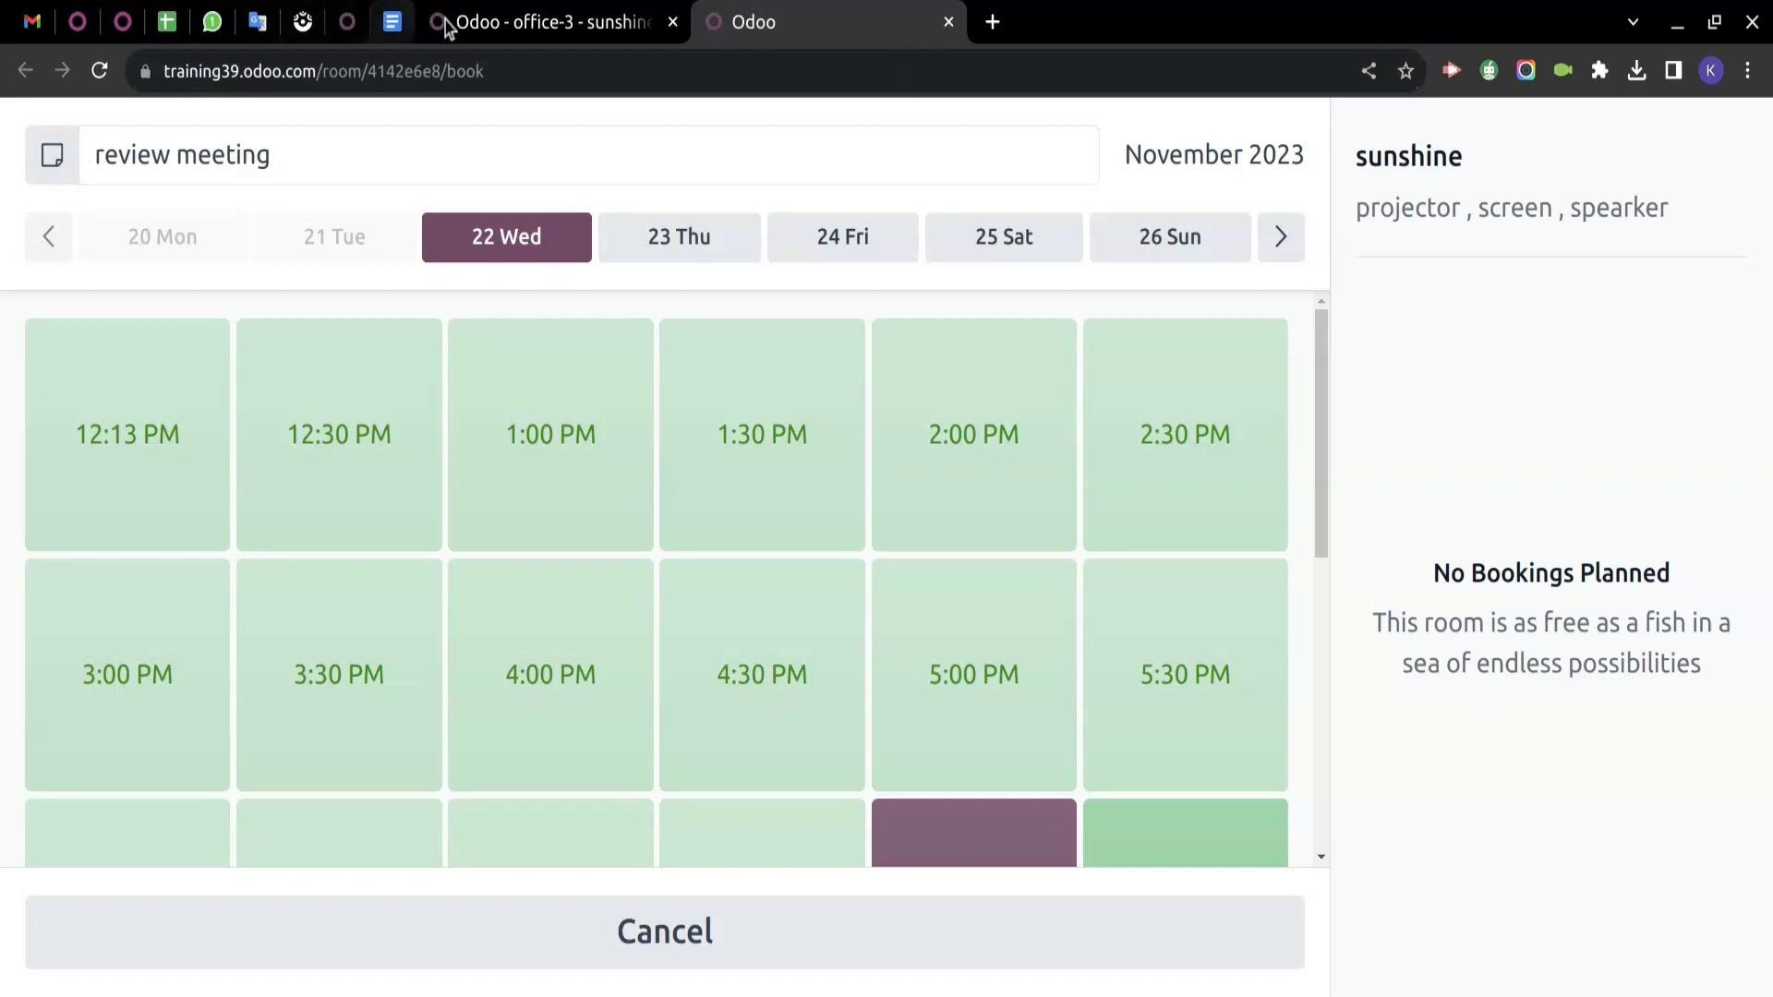
Switch back to the sunshine room's record and open the overview of all rooms.
left_click(513, 25)
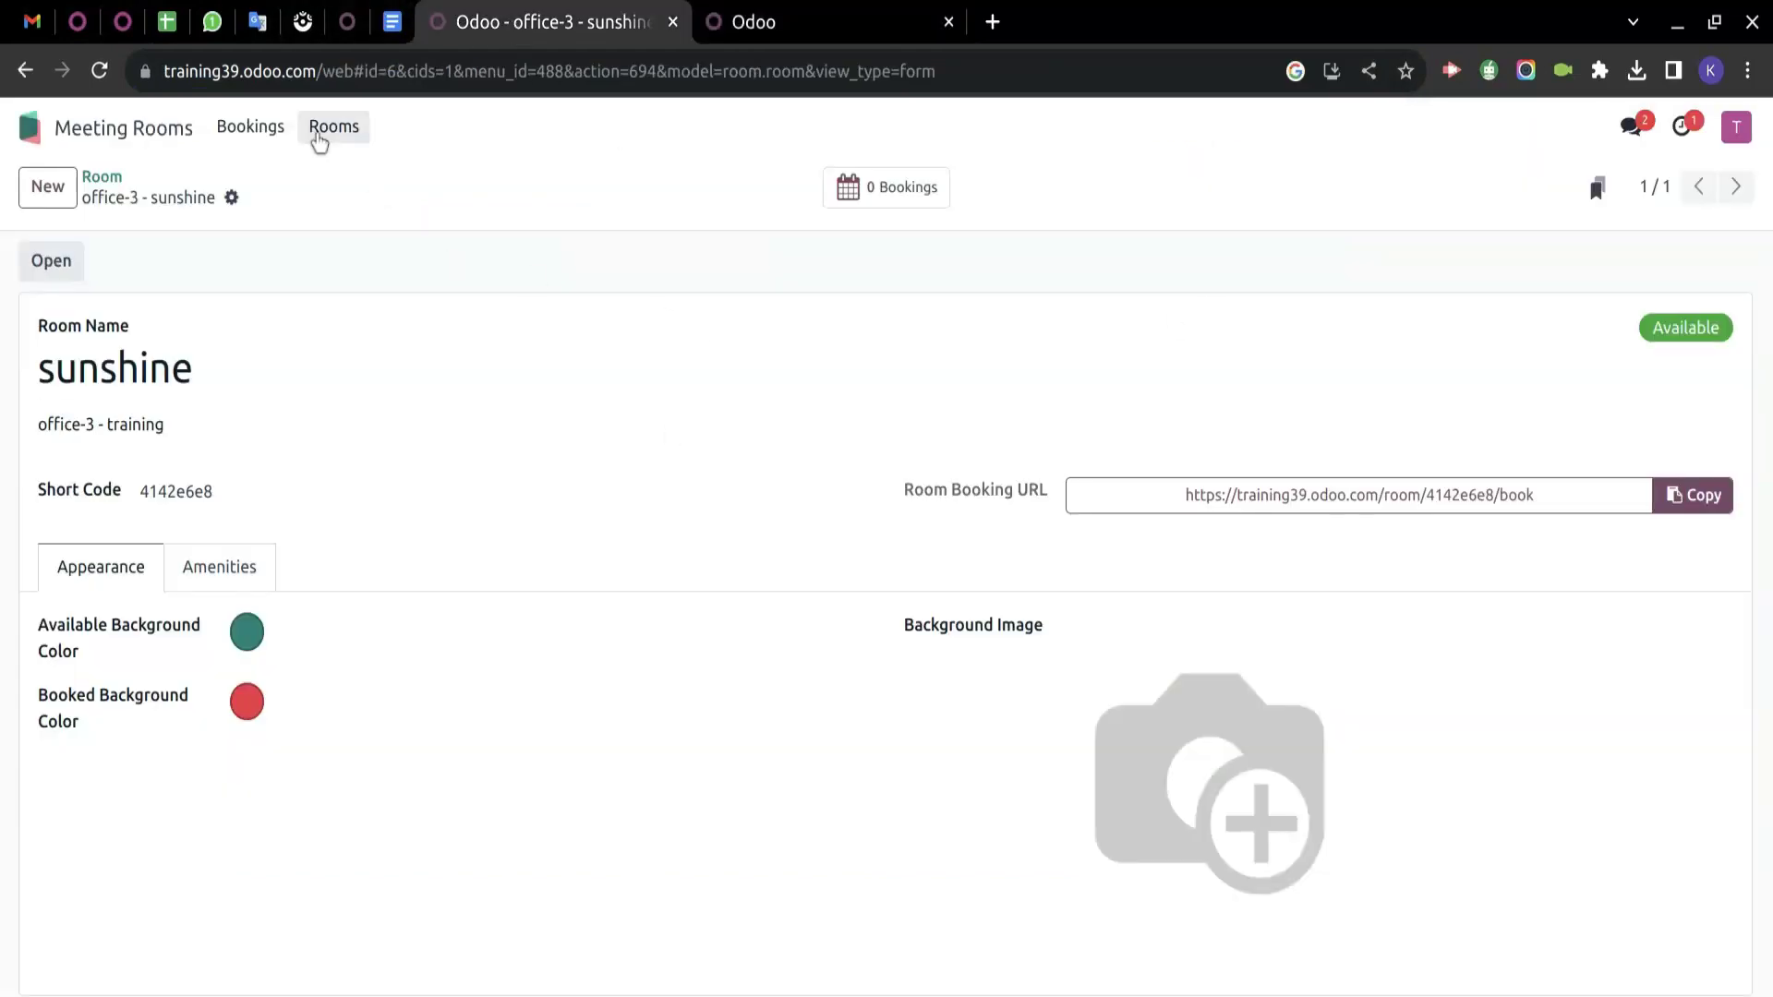
left_click(318, 136)
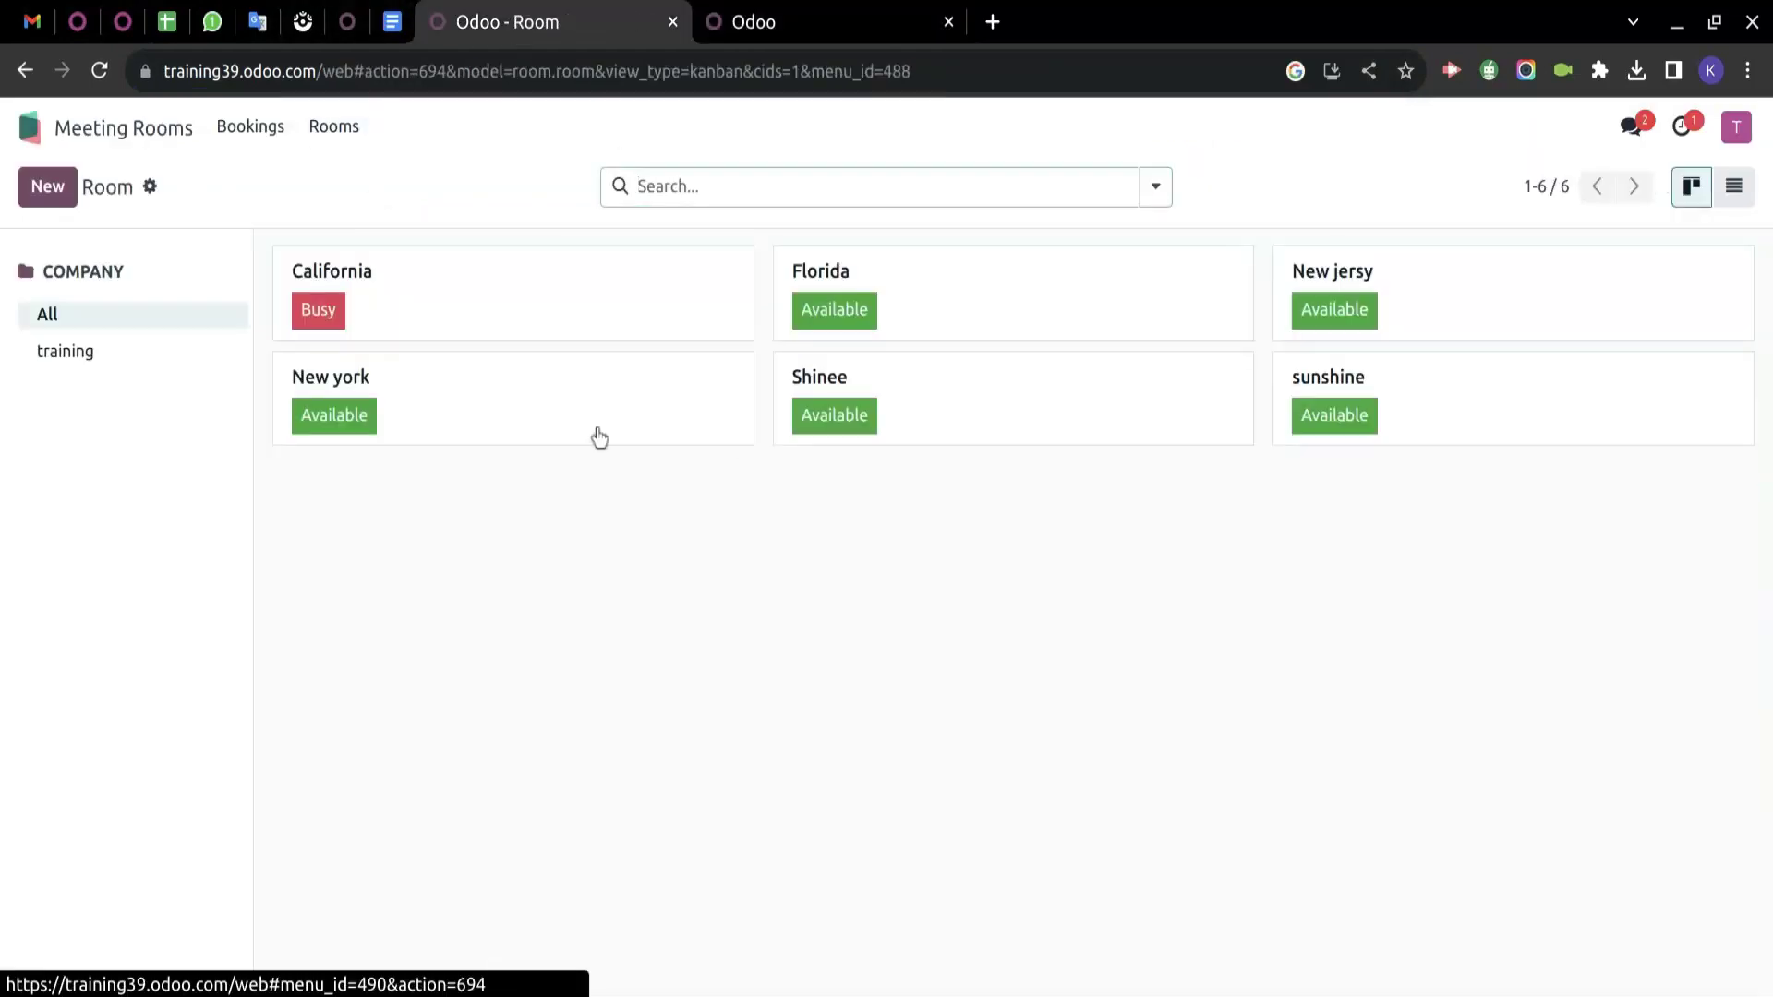
Look at the California room's record and return to the overview of all rooms.
left_click(424, 159)
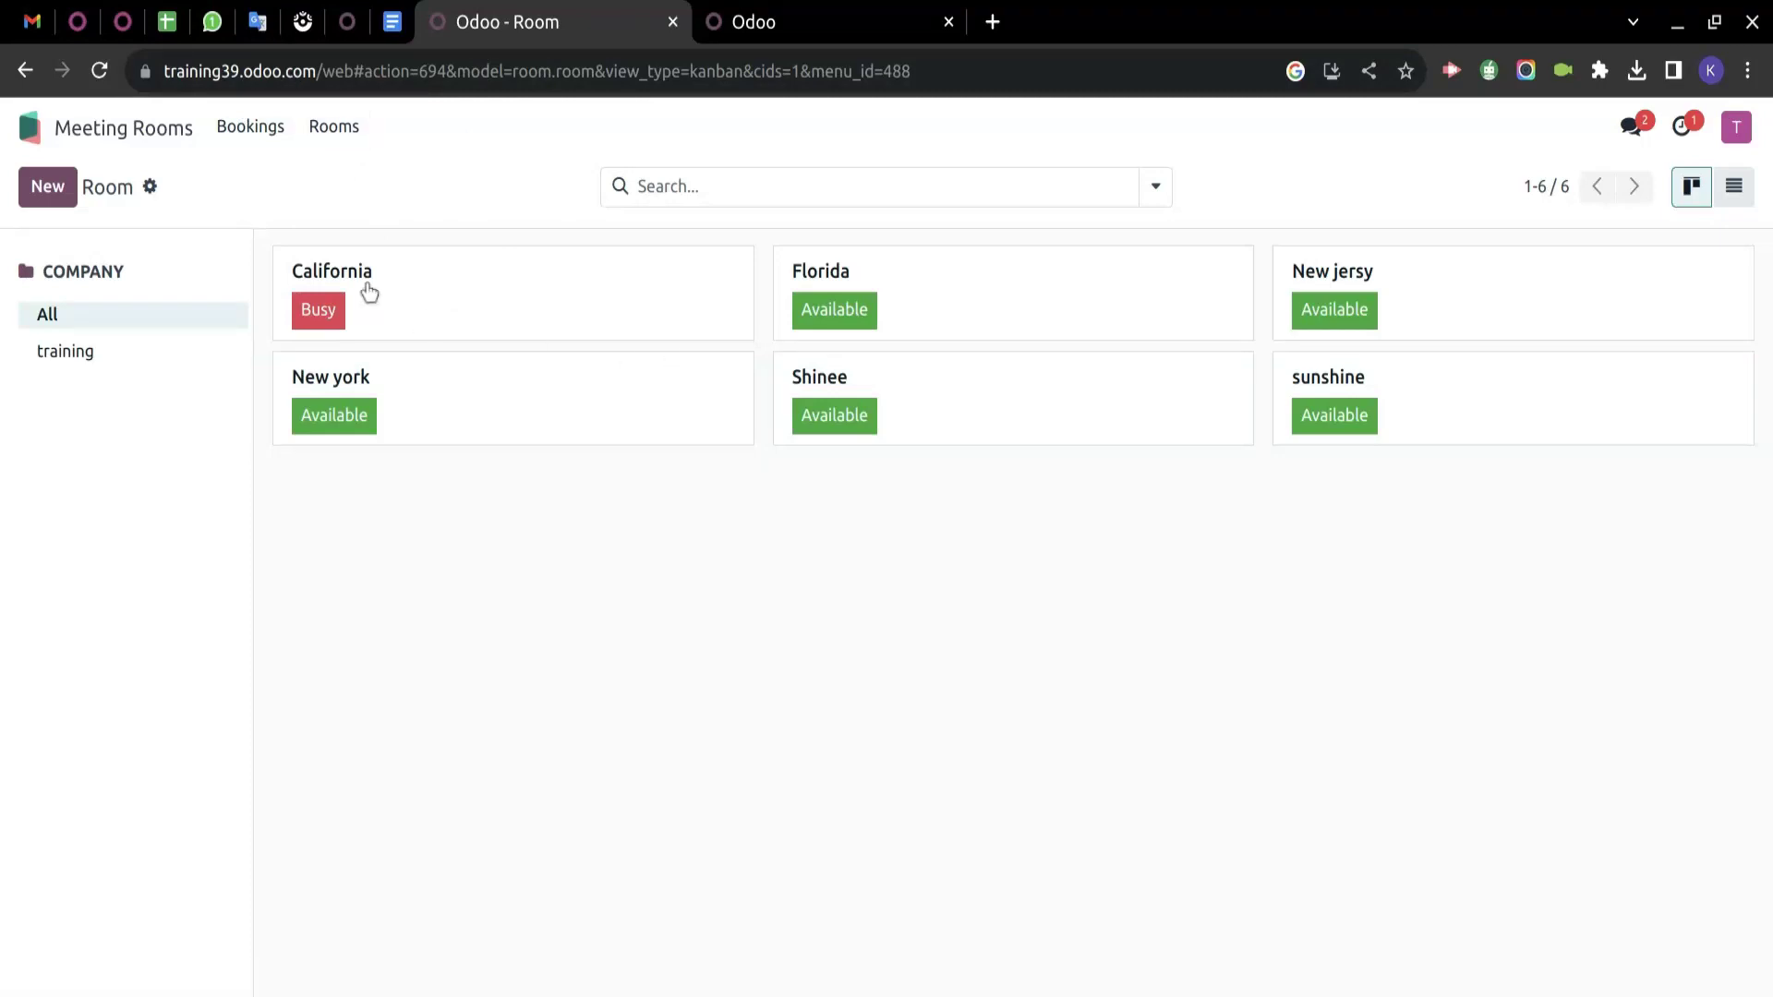
left_click_drag(293, 269, 400, 268)
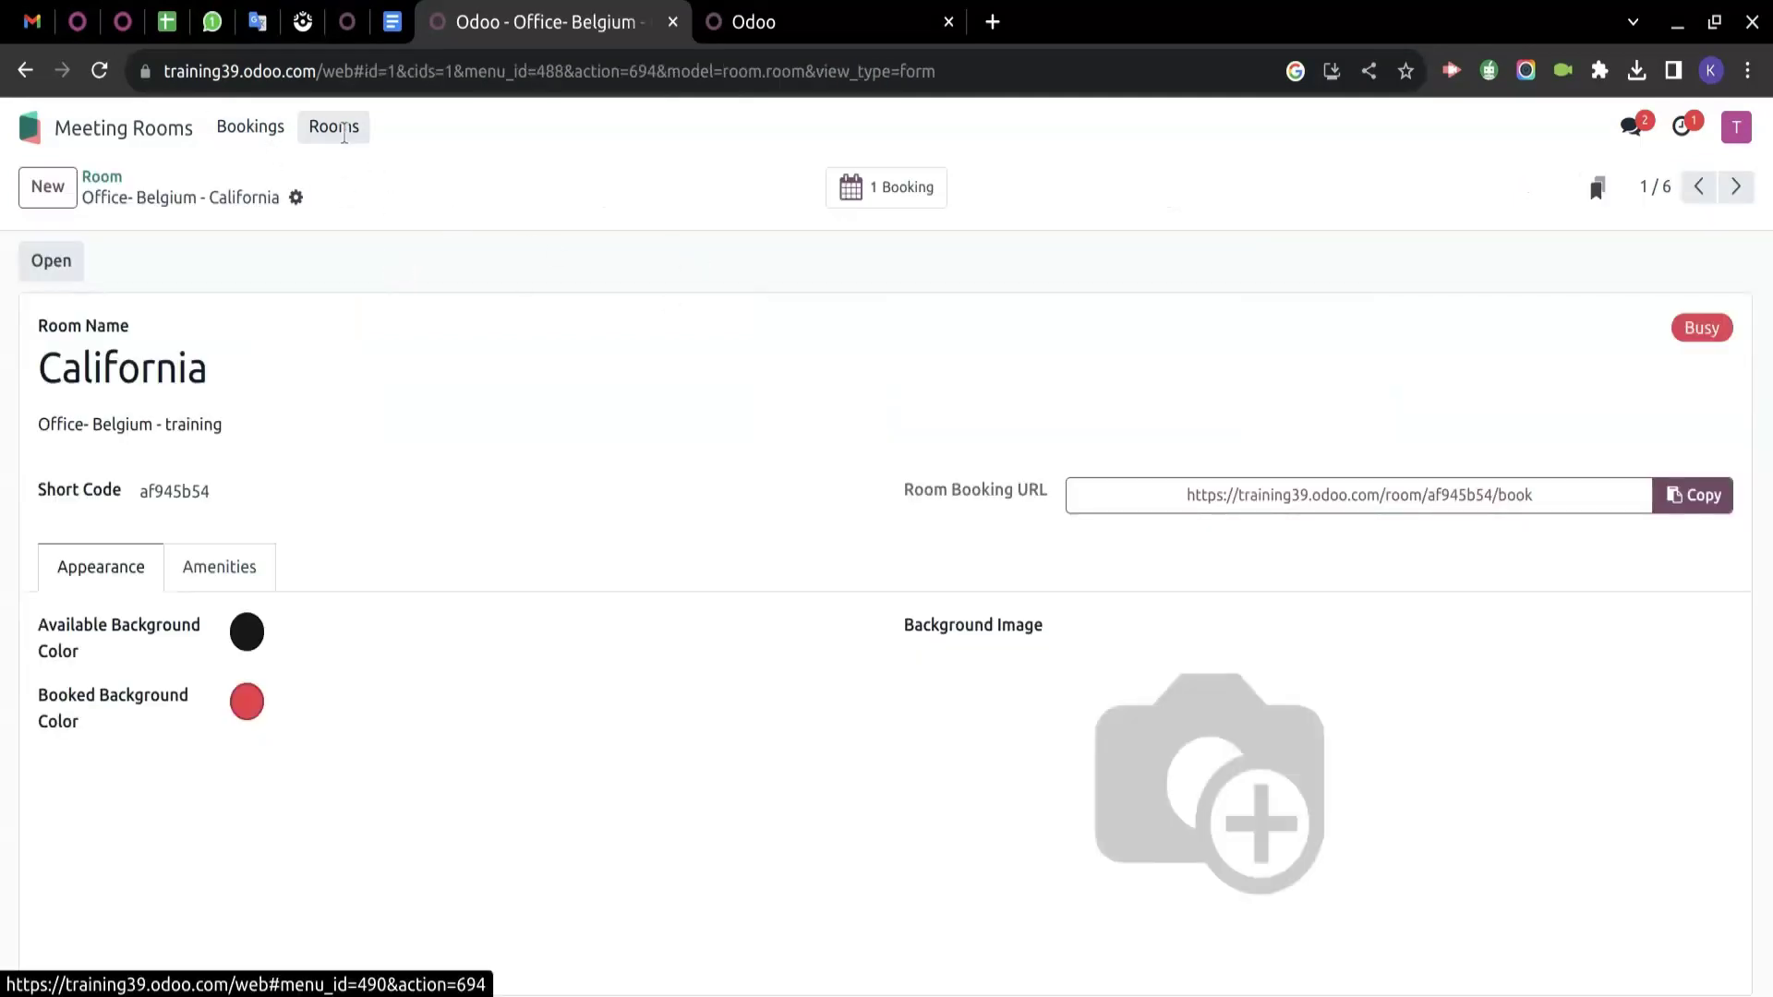
left_click(340, 129)
Create and save a booking named "team meeting" for the room Office- Belgium - New york, keeping the proposed date and time.
left_click(236, 126)
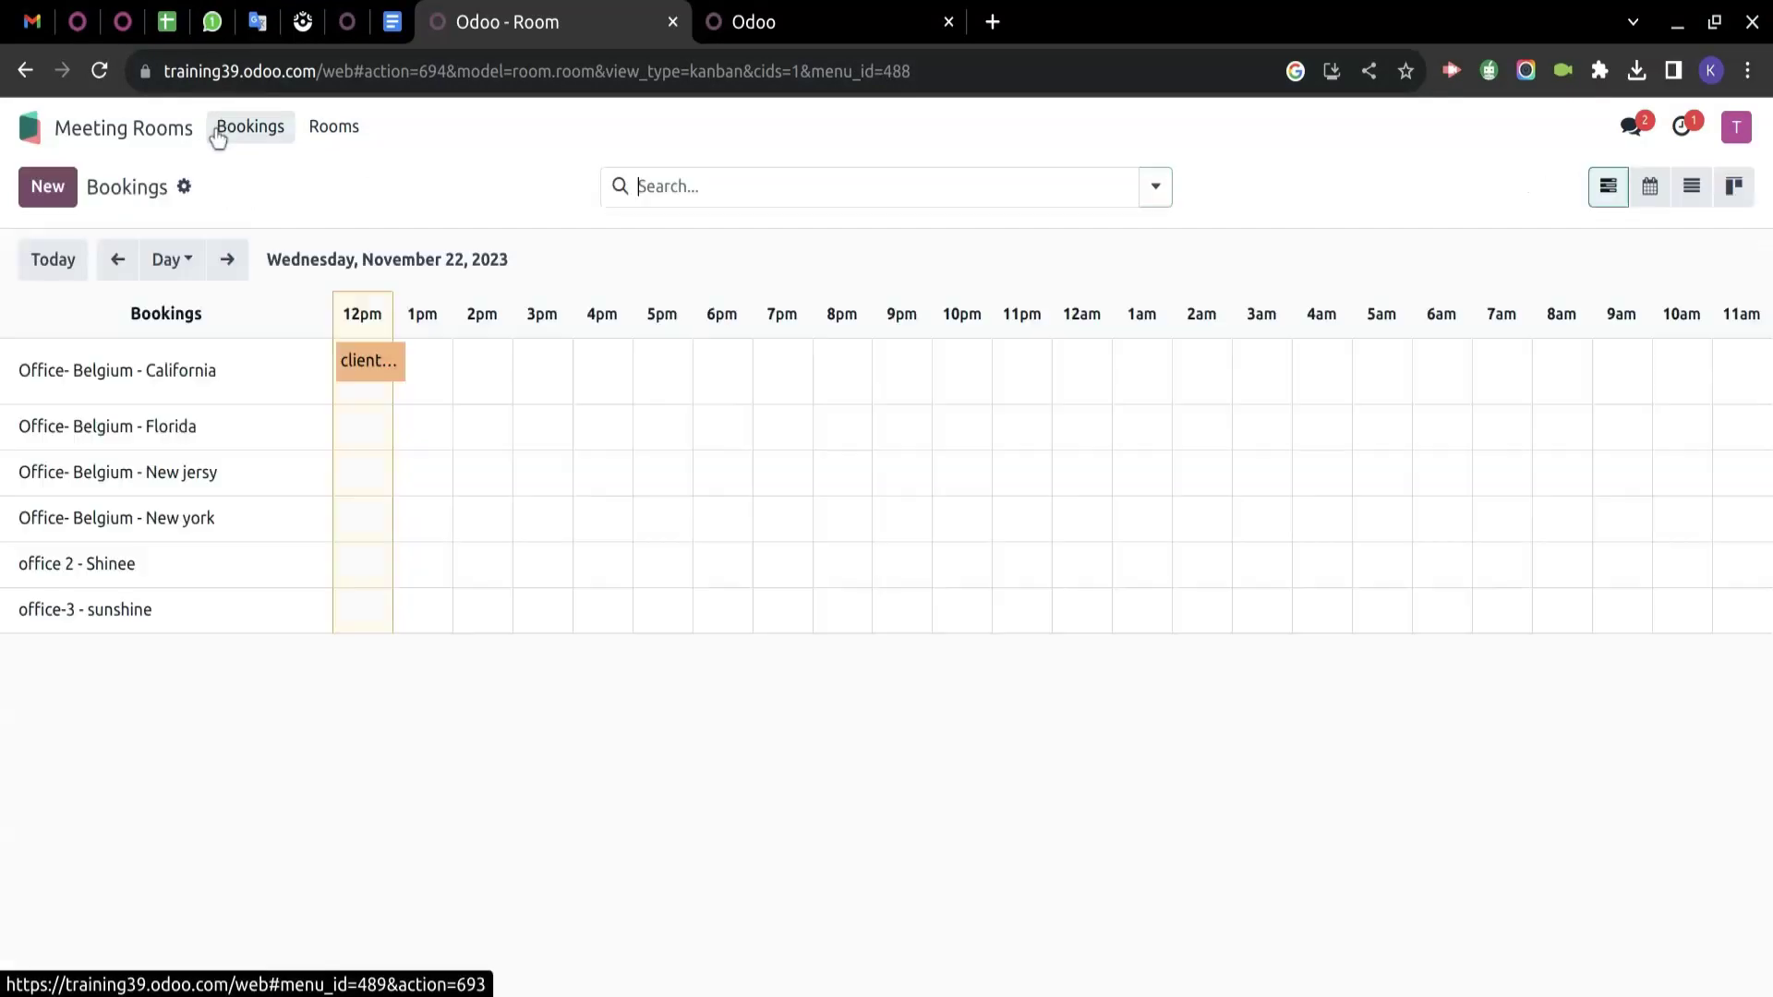
left_click(57, 183)
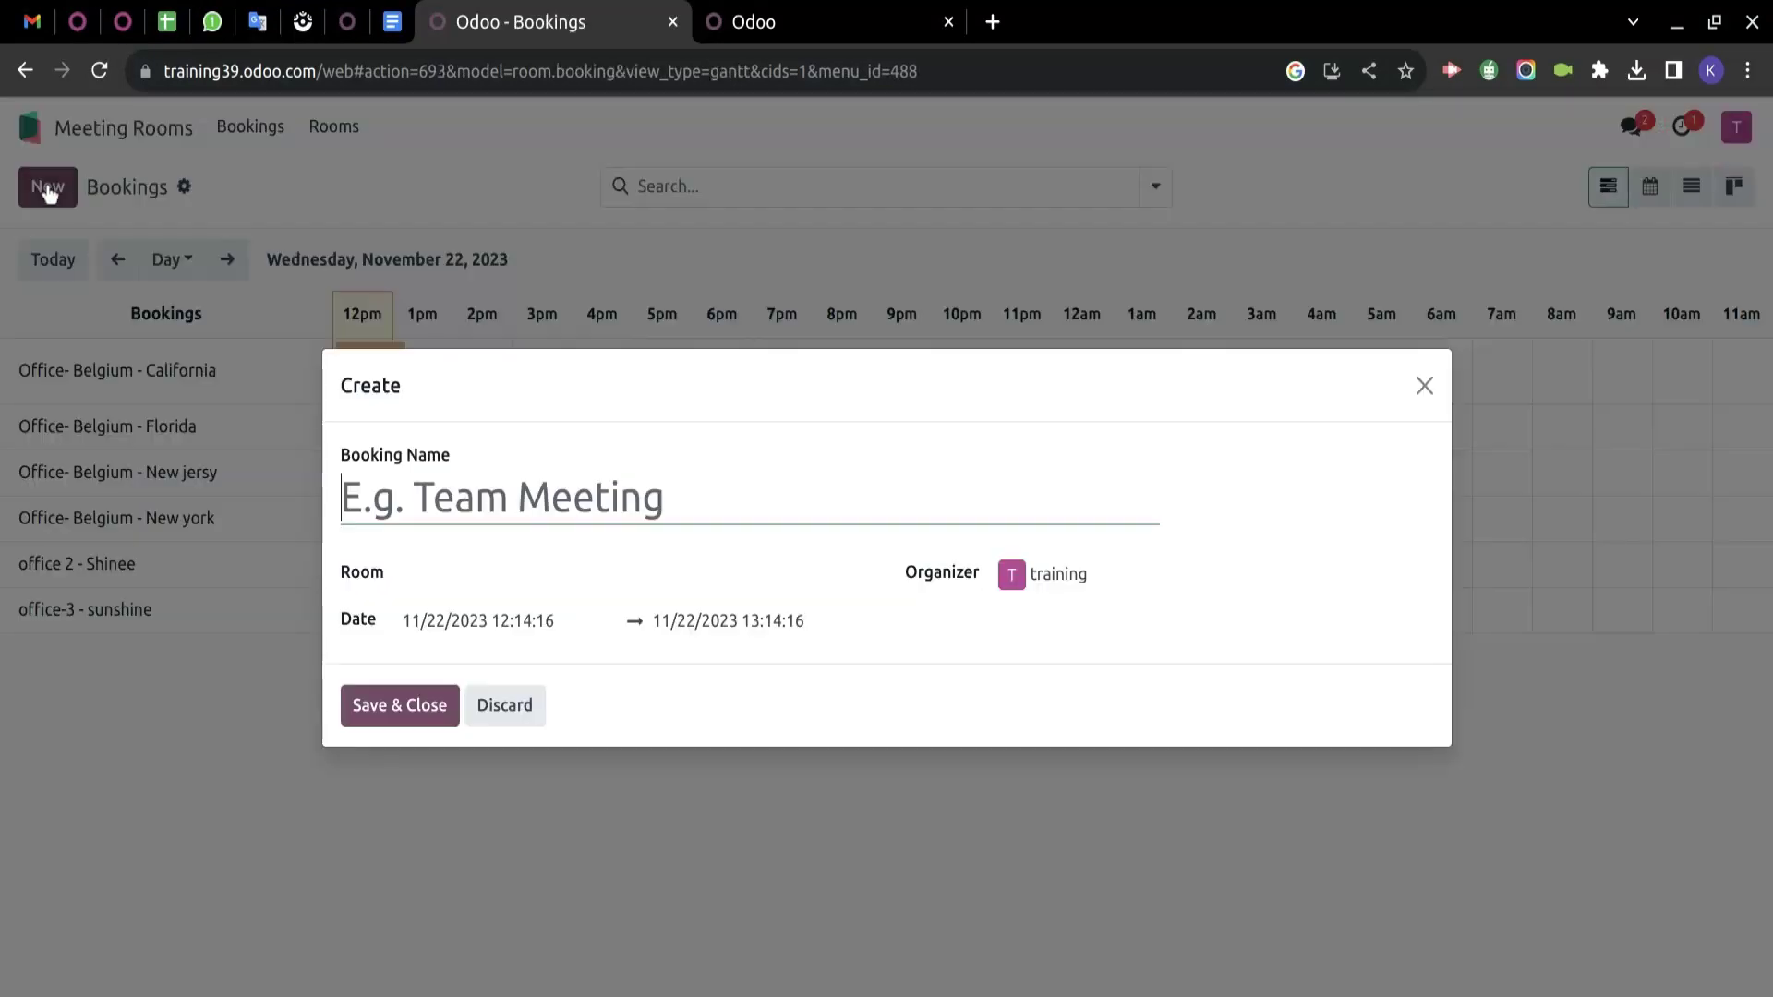
type("t")
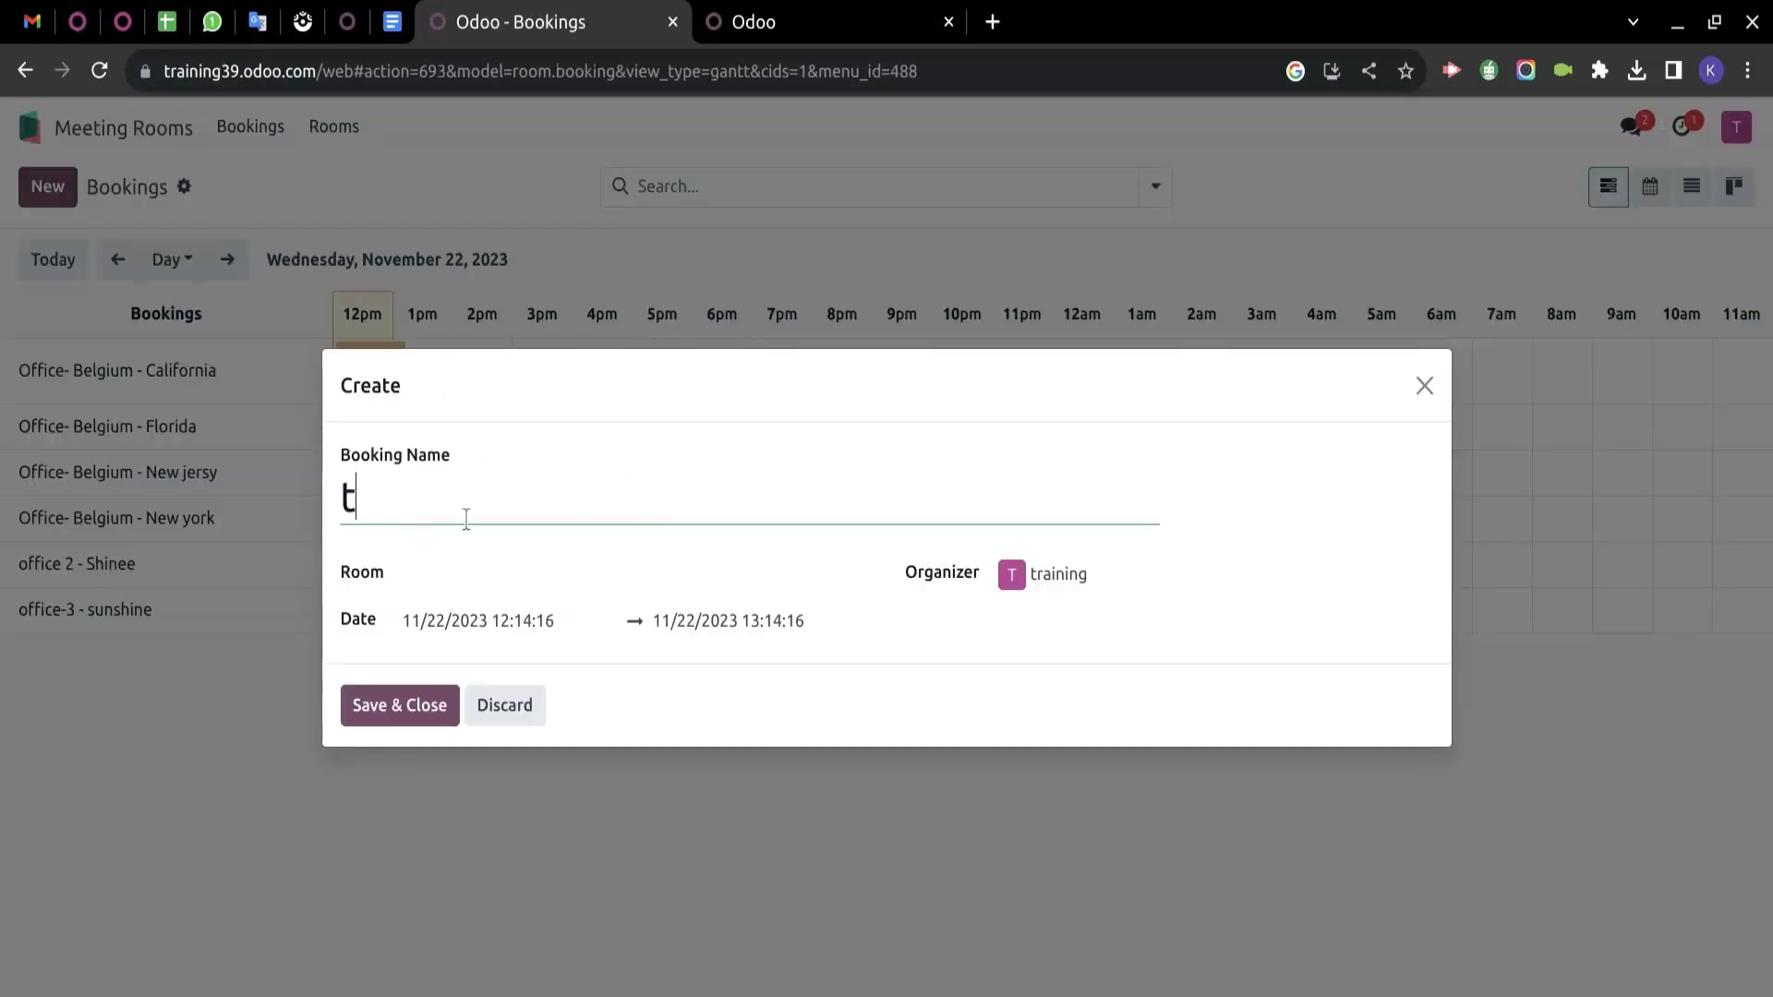
type("eam meeting")
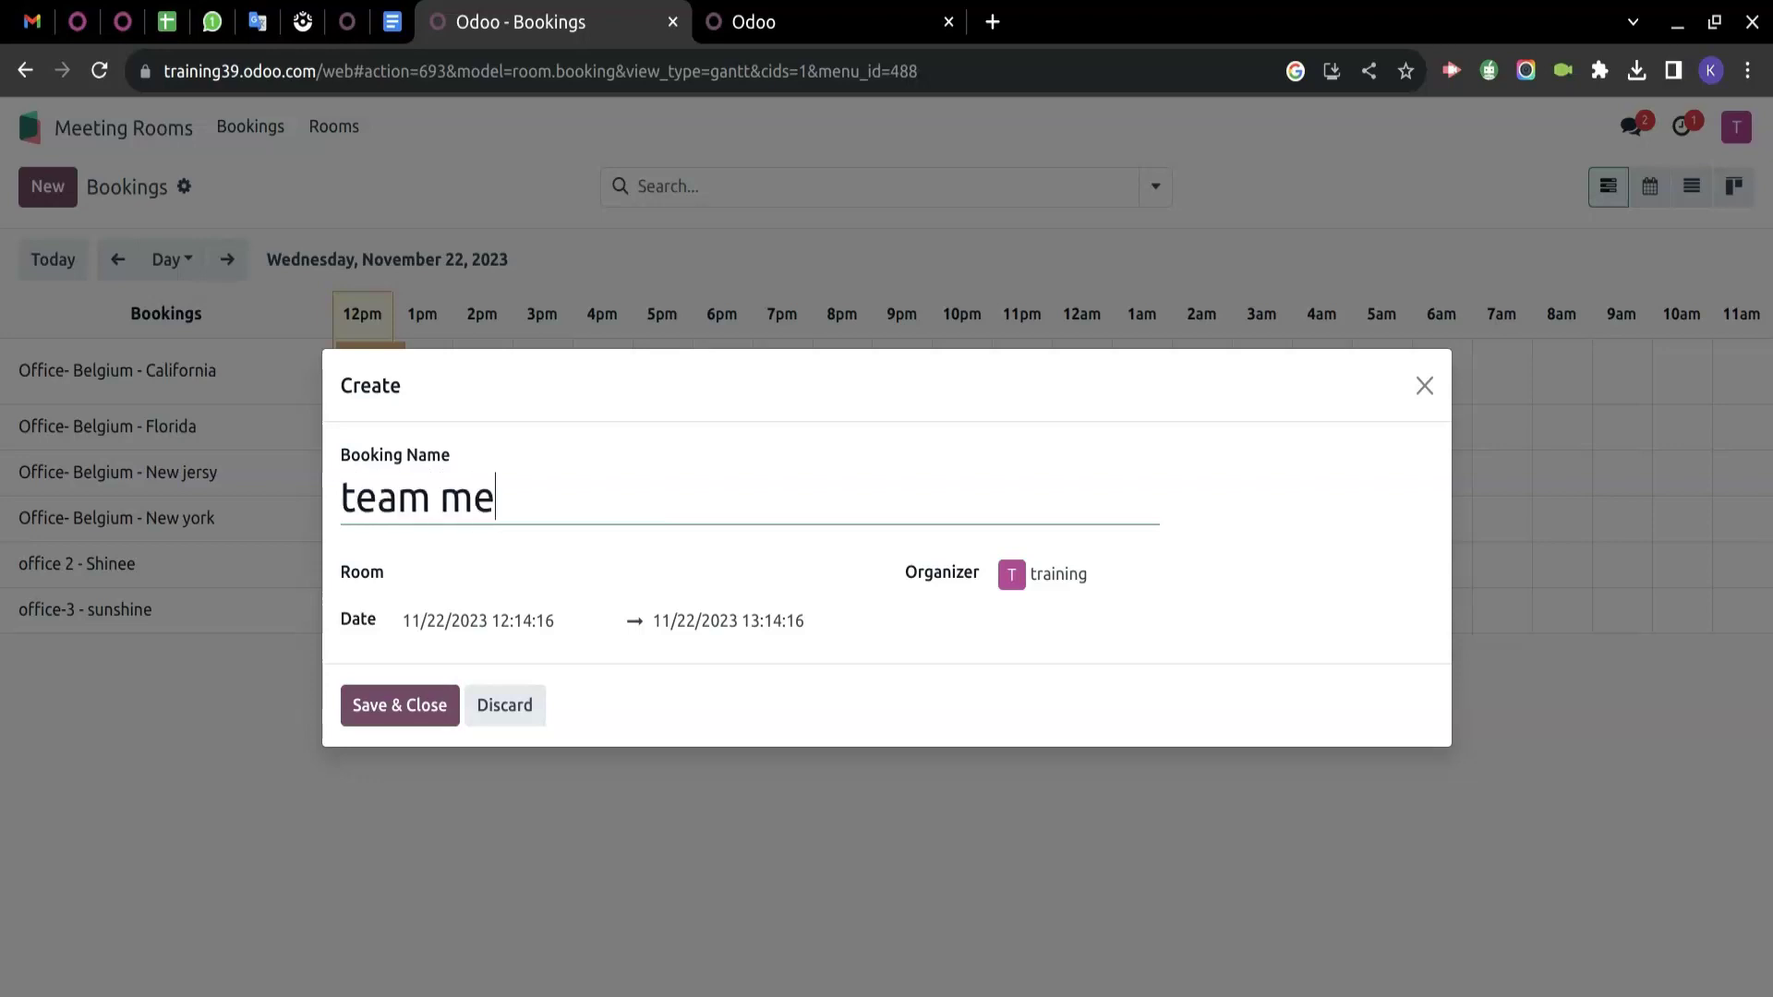
left_click(576, 572)
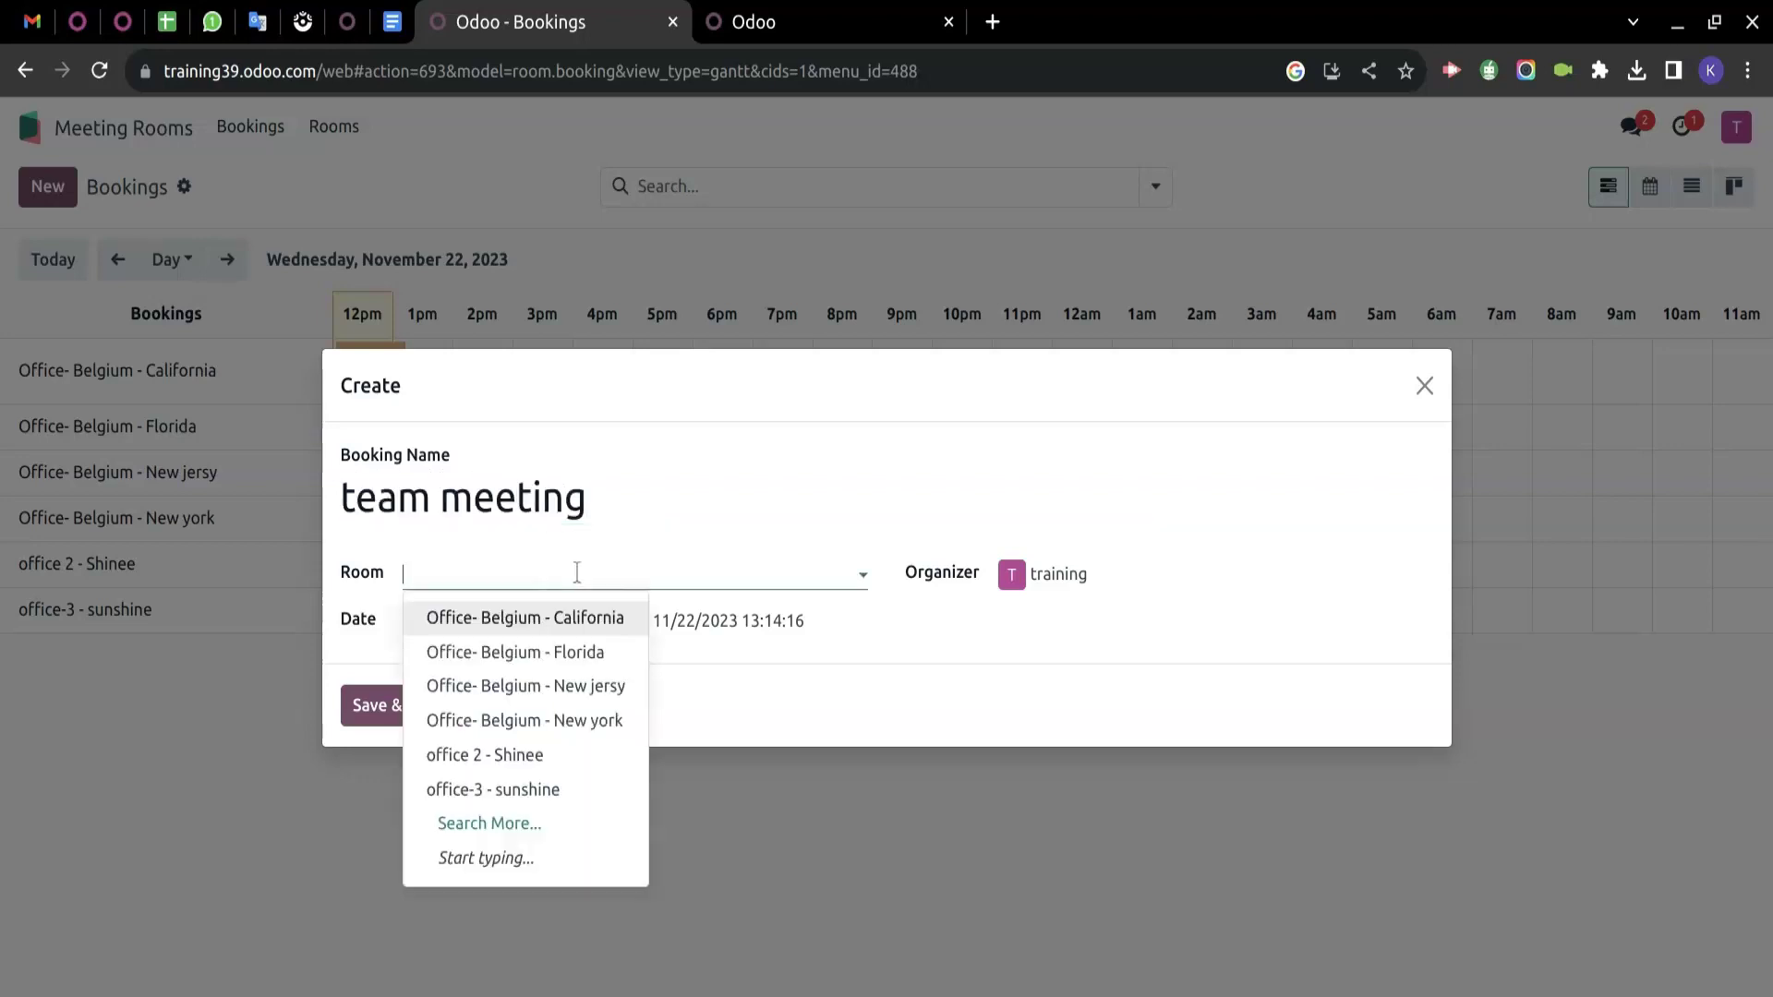
left_click(567, 718)
left_click(635, 584)
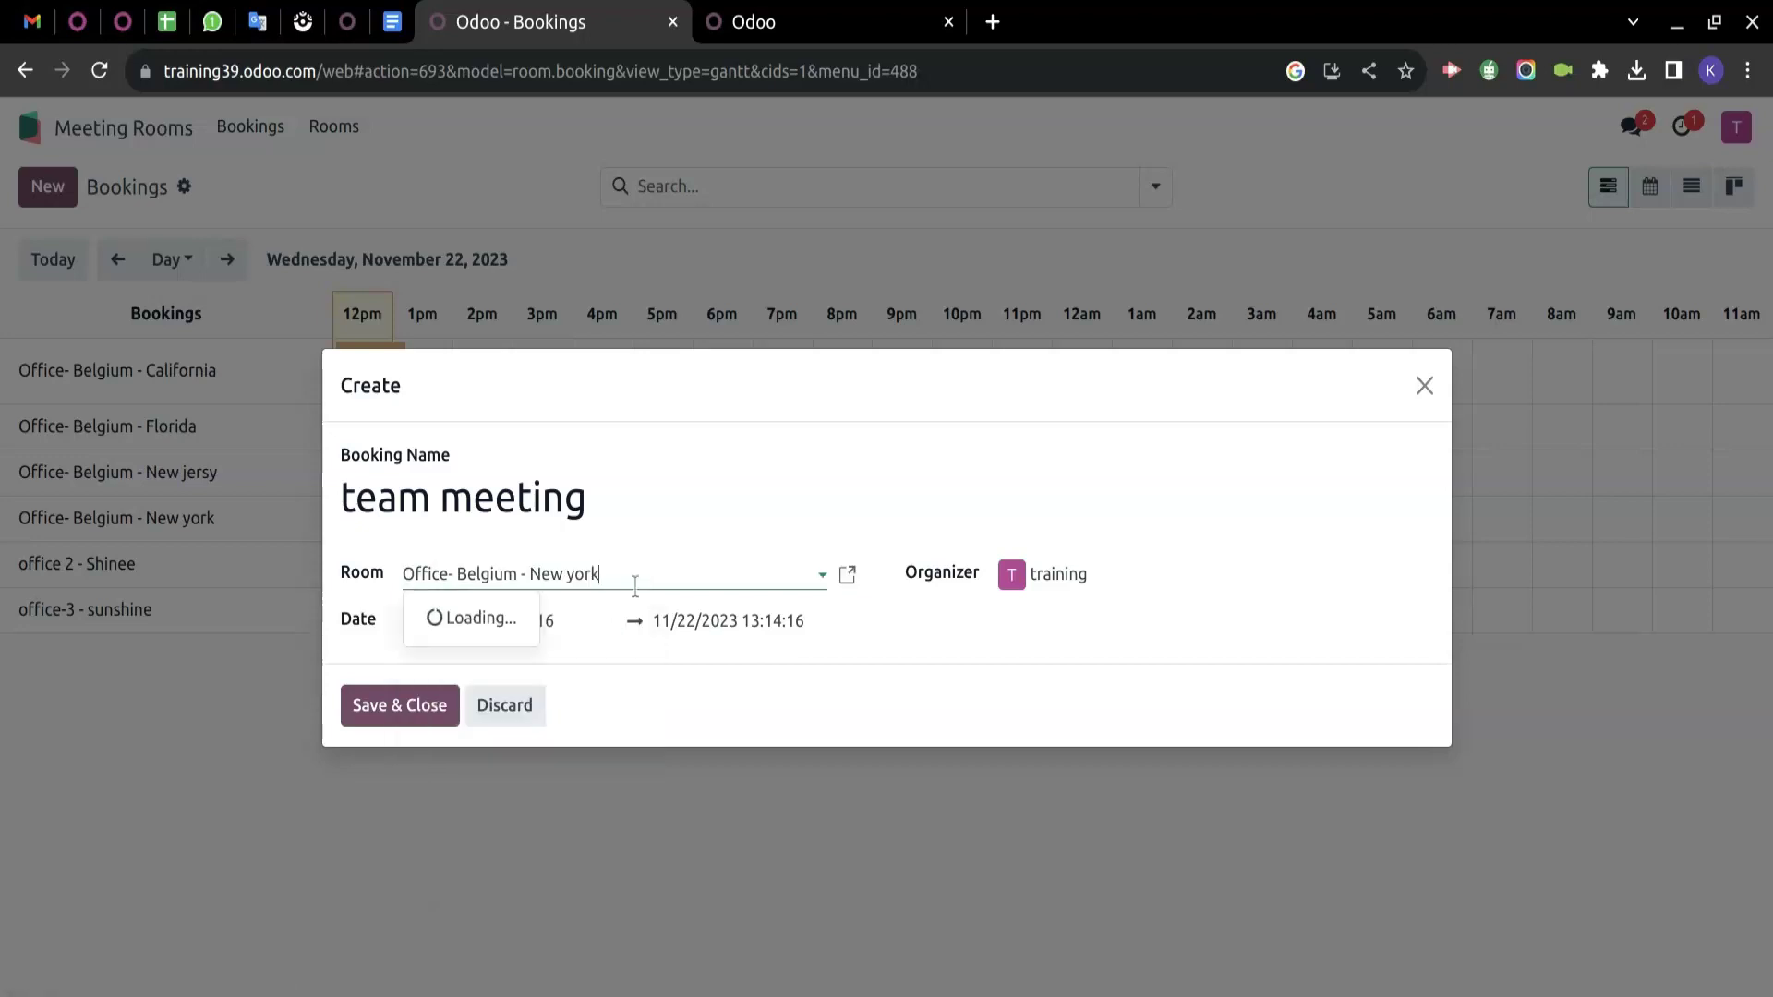
left_click(951, 626)
left_click(426, 705)
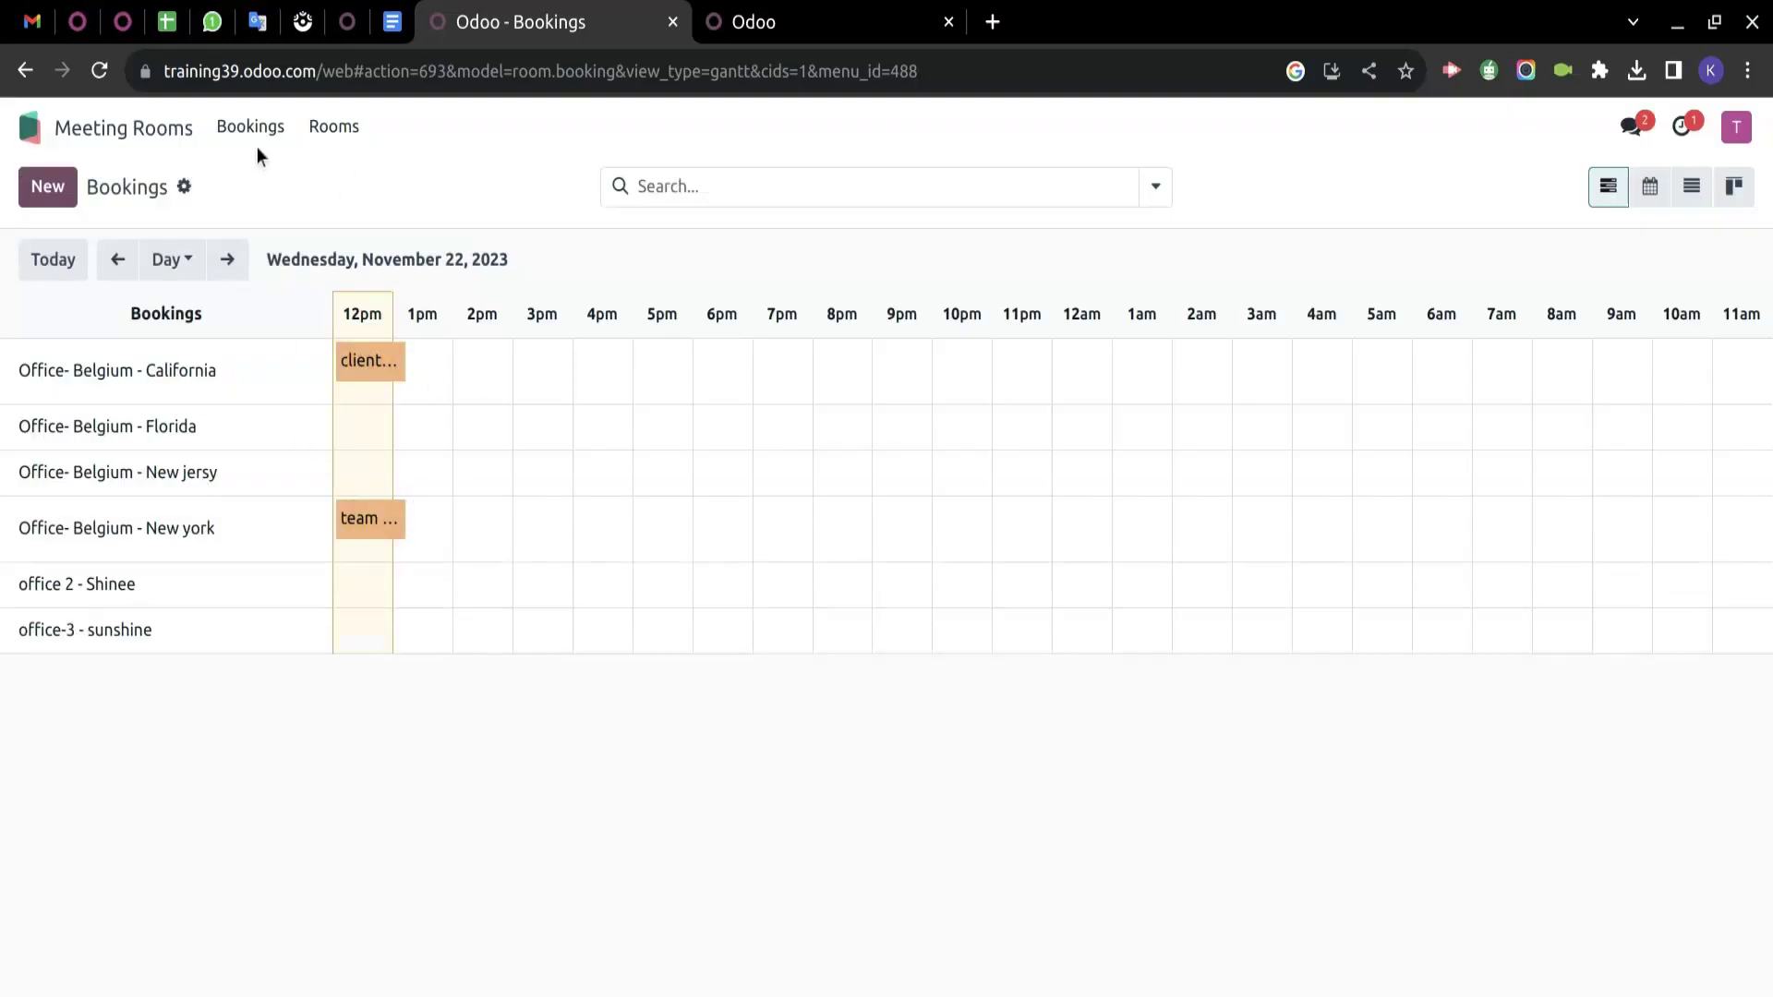
Check the New york room's availability status in the overview of all rooms.
left_click(331, 137)
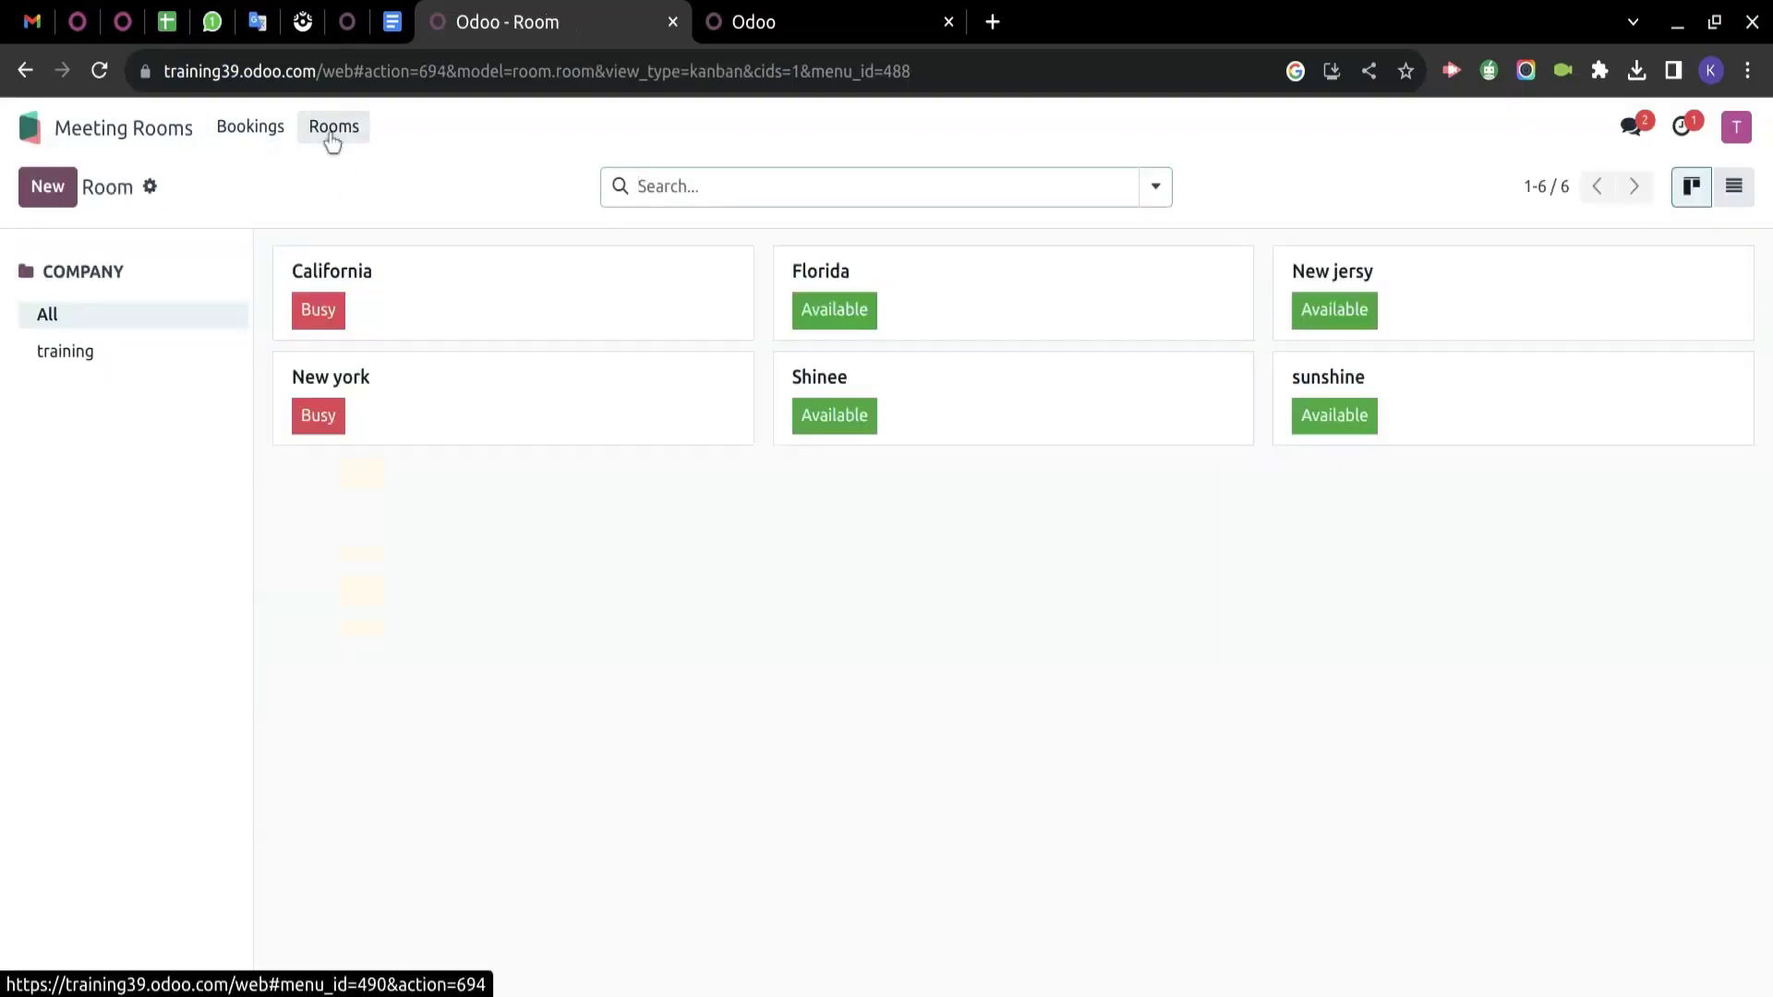
left_click_drag(400, 392, 186, 379)
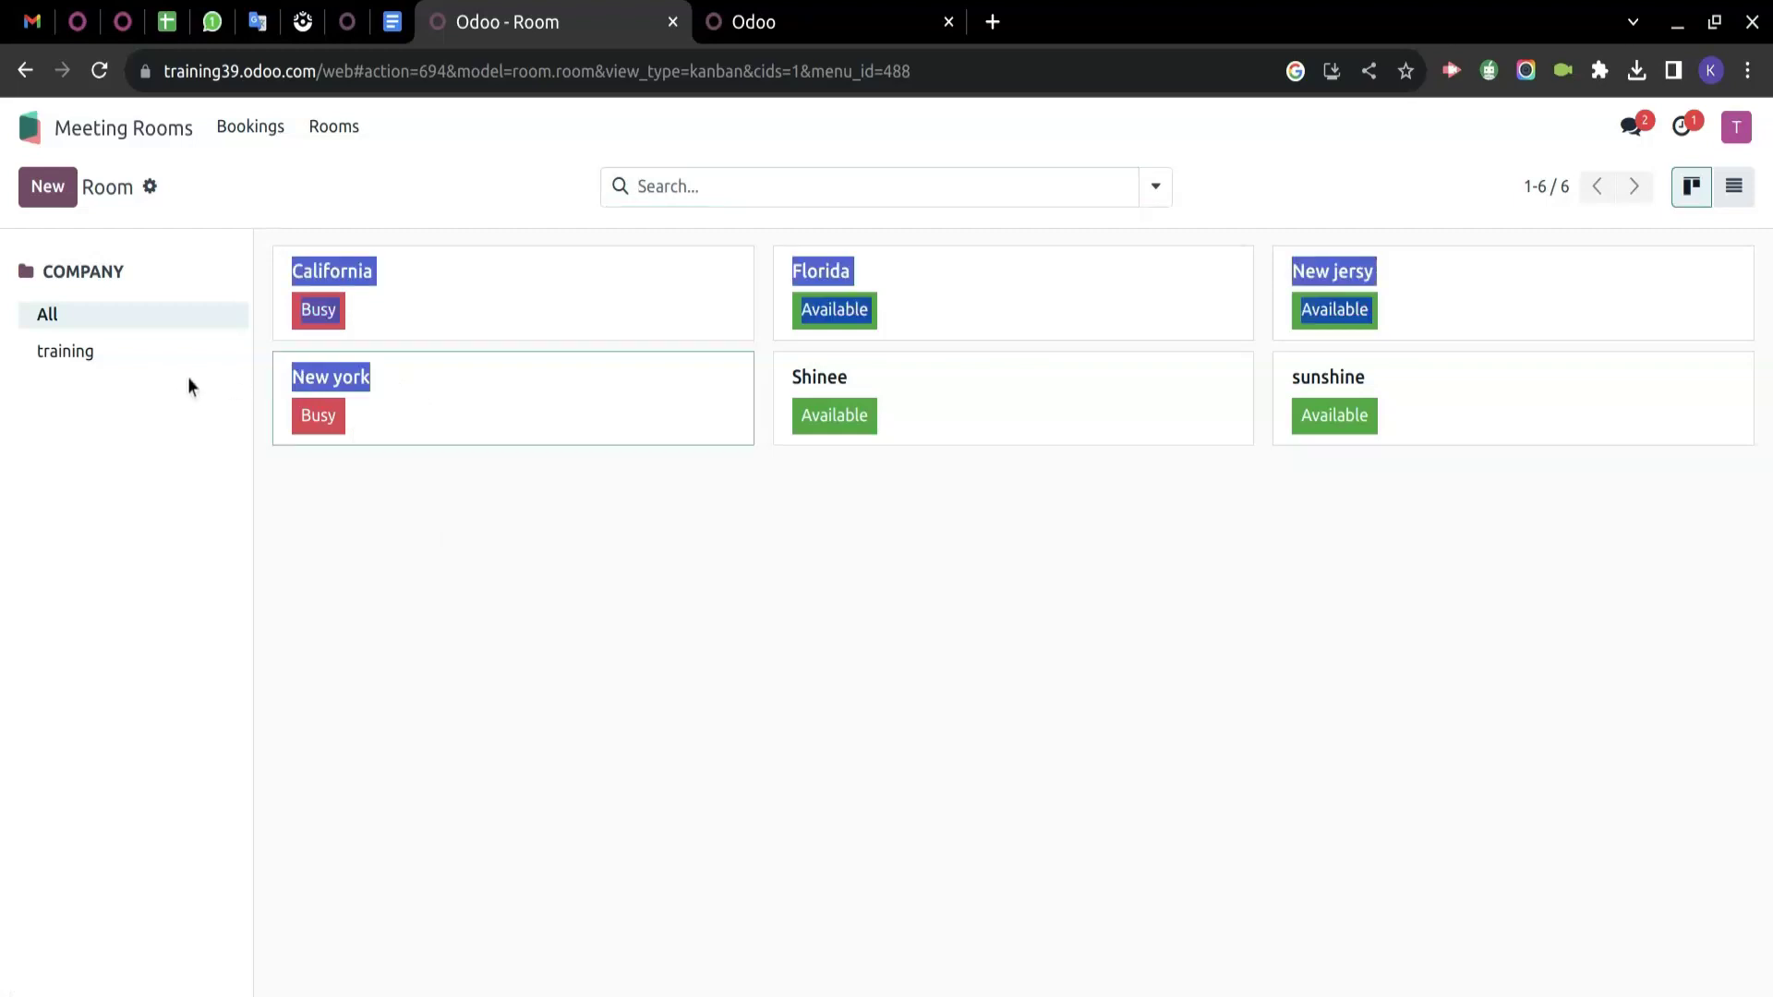
left_click(418, 523)
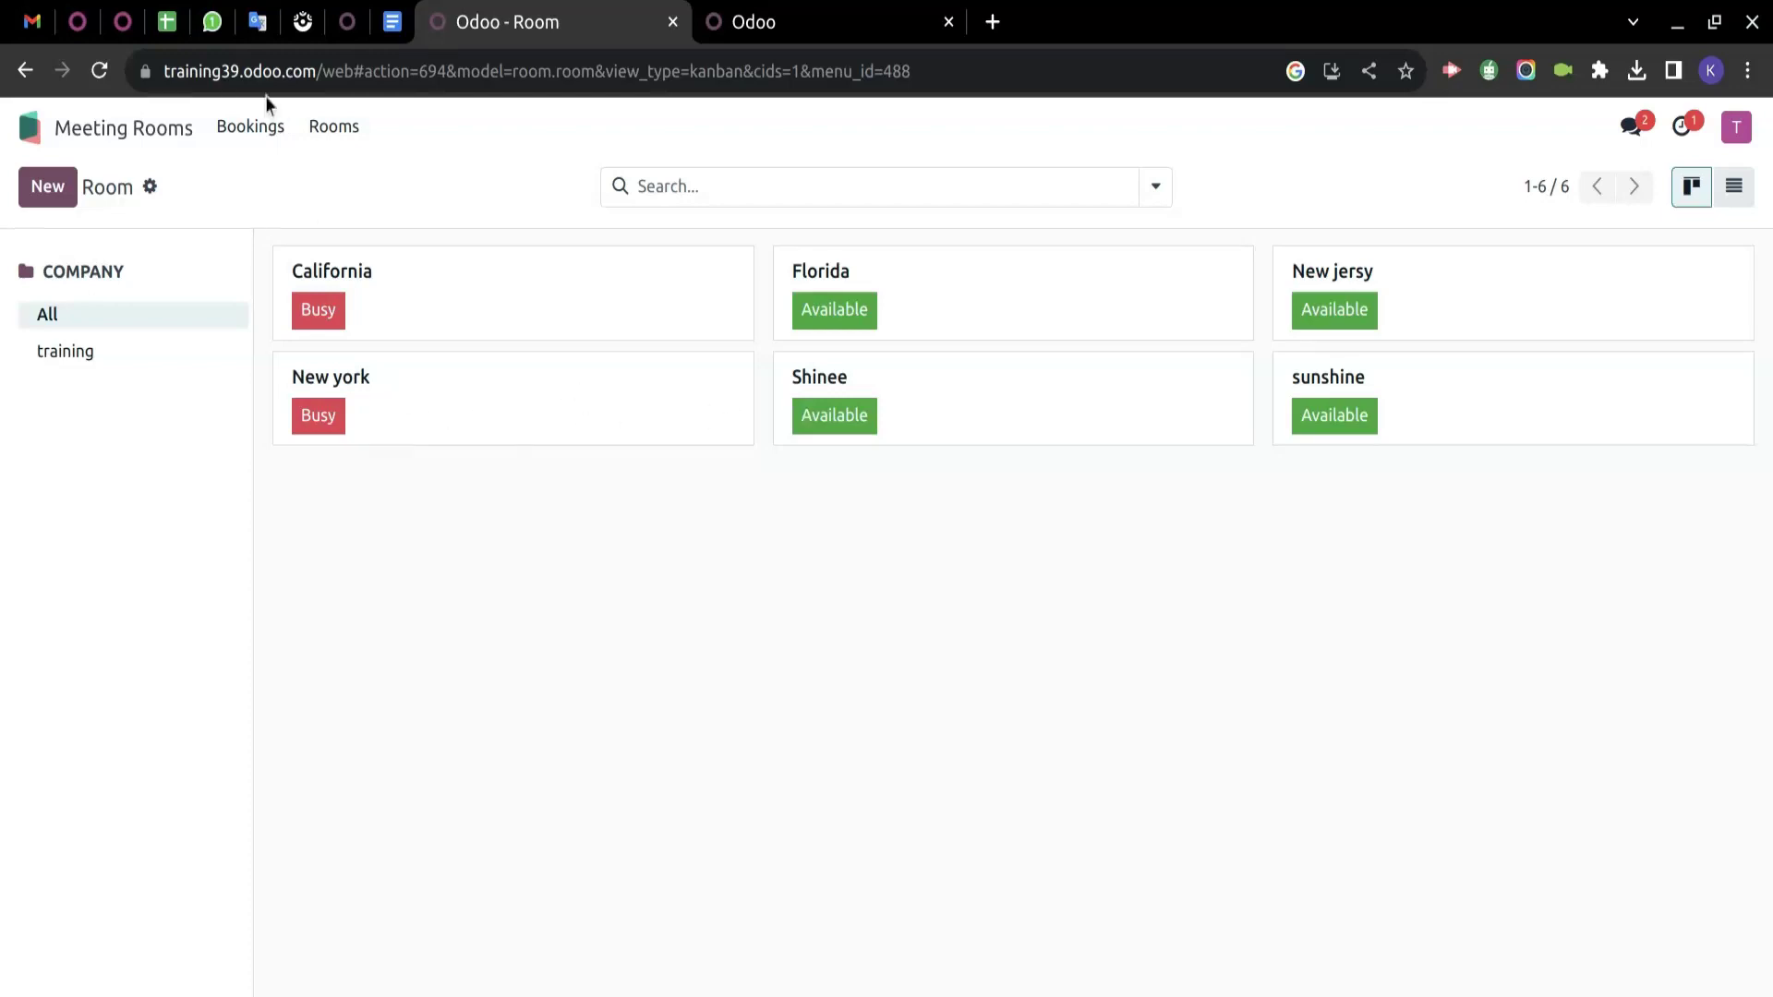
Start a new booking named "review meeting" and assign it to the room Office- Belgium - New york.
left_click(209, 126)
left_click(41, 188)
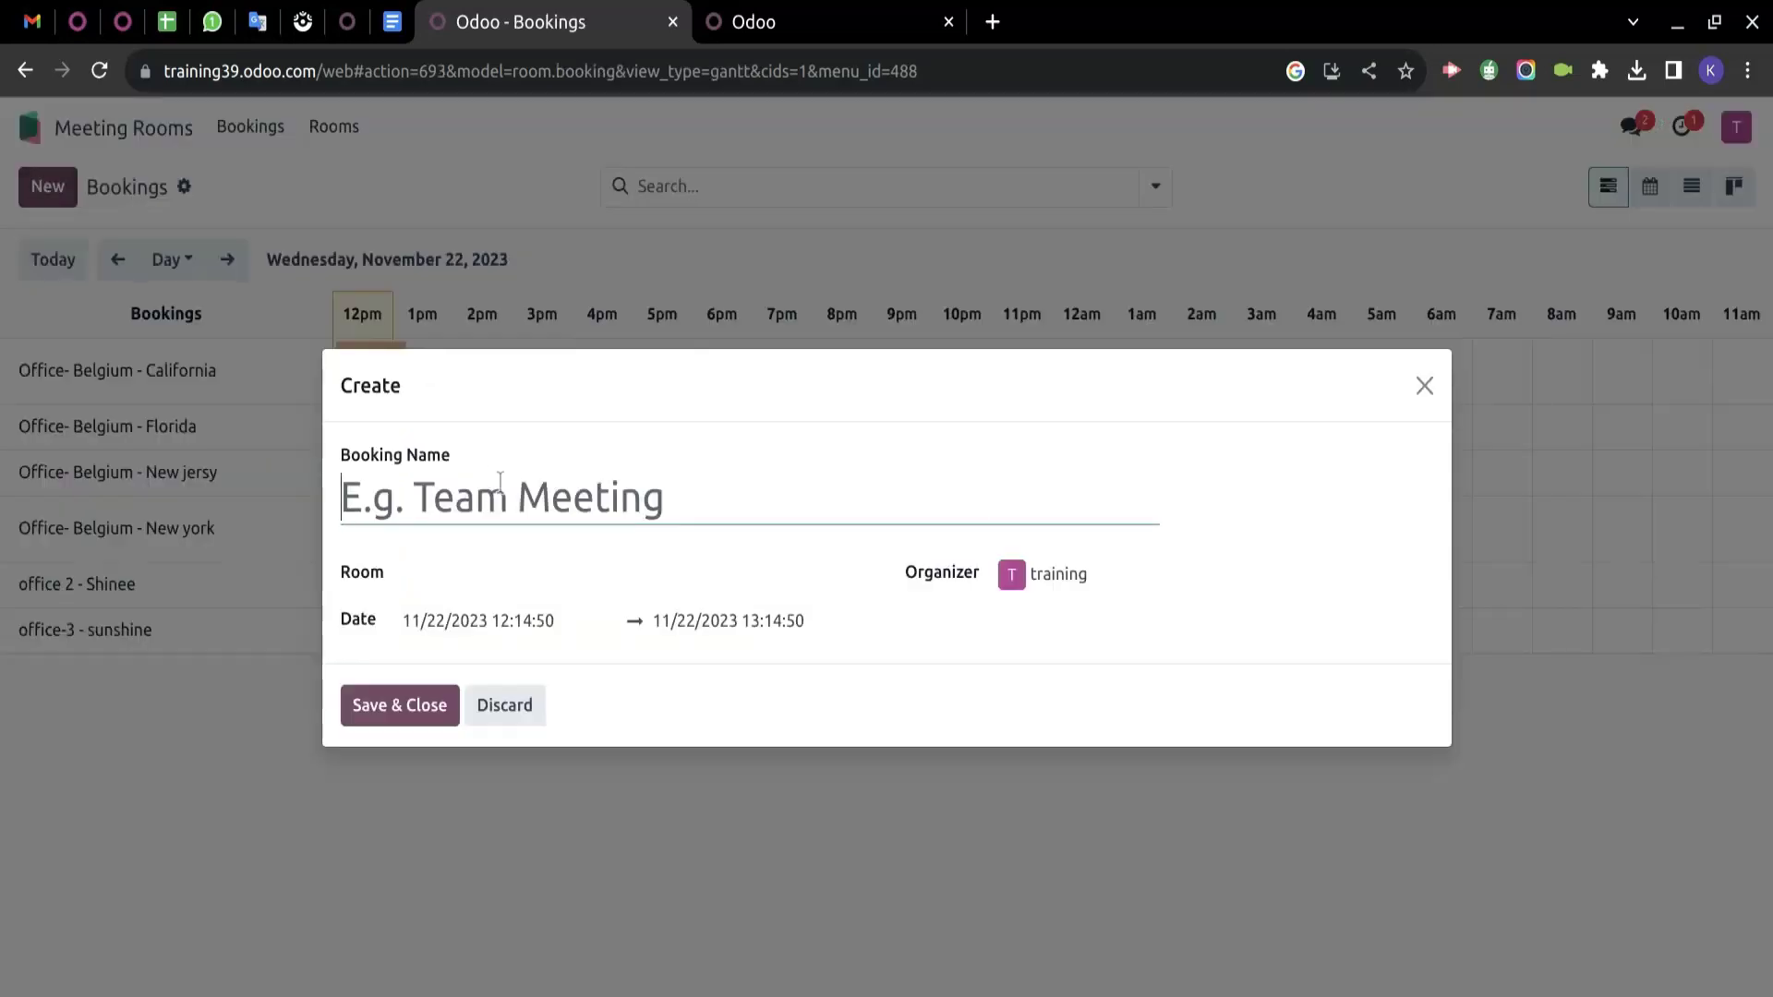
type("reviw")
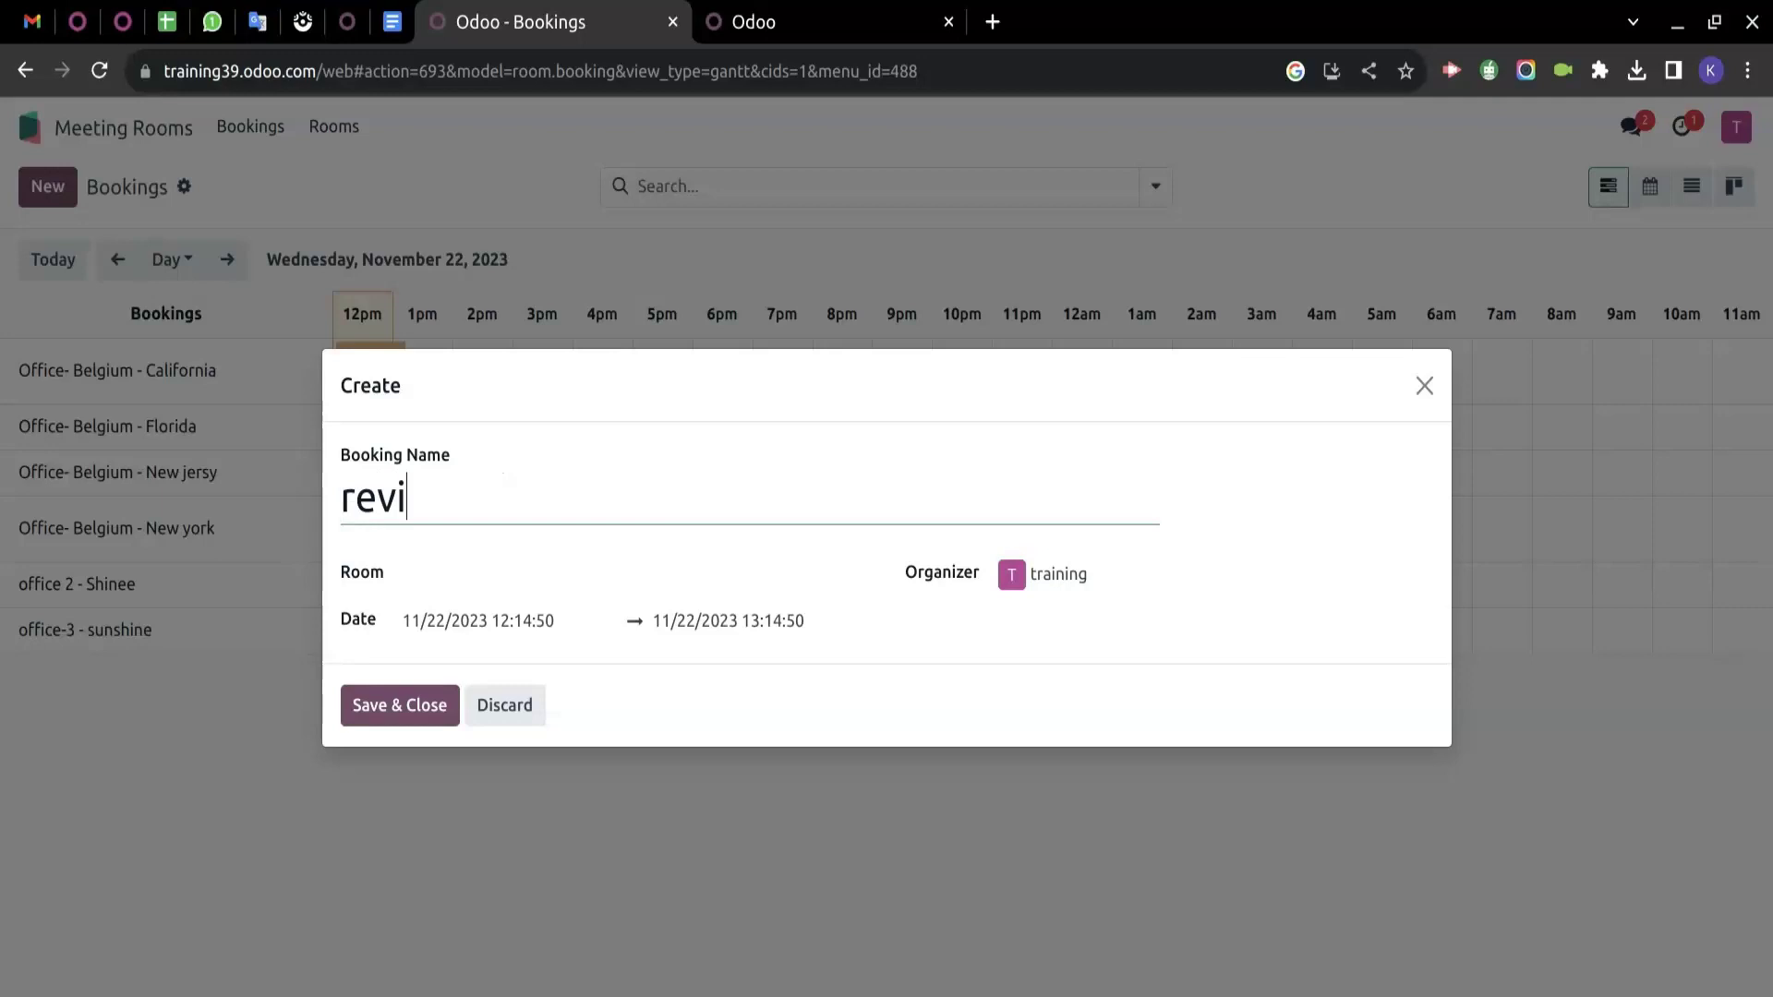
key("BackSpace")
key("BackSpace")
key("BackSpace")
type("iew meeting")
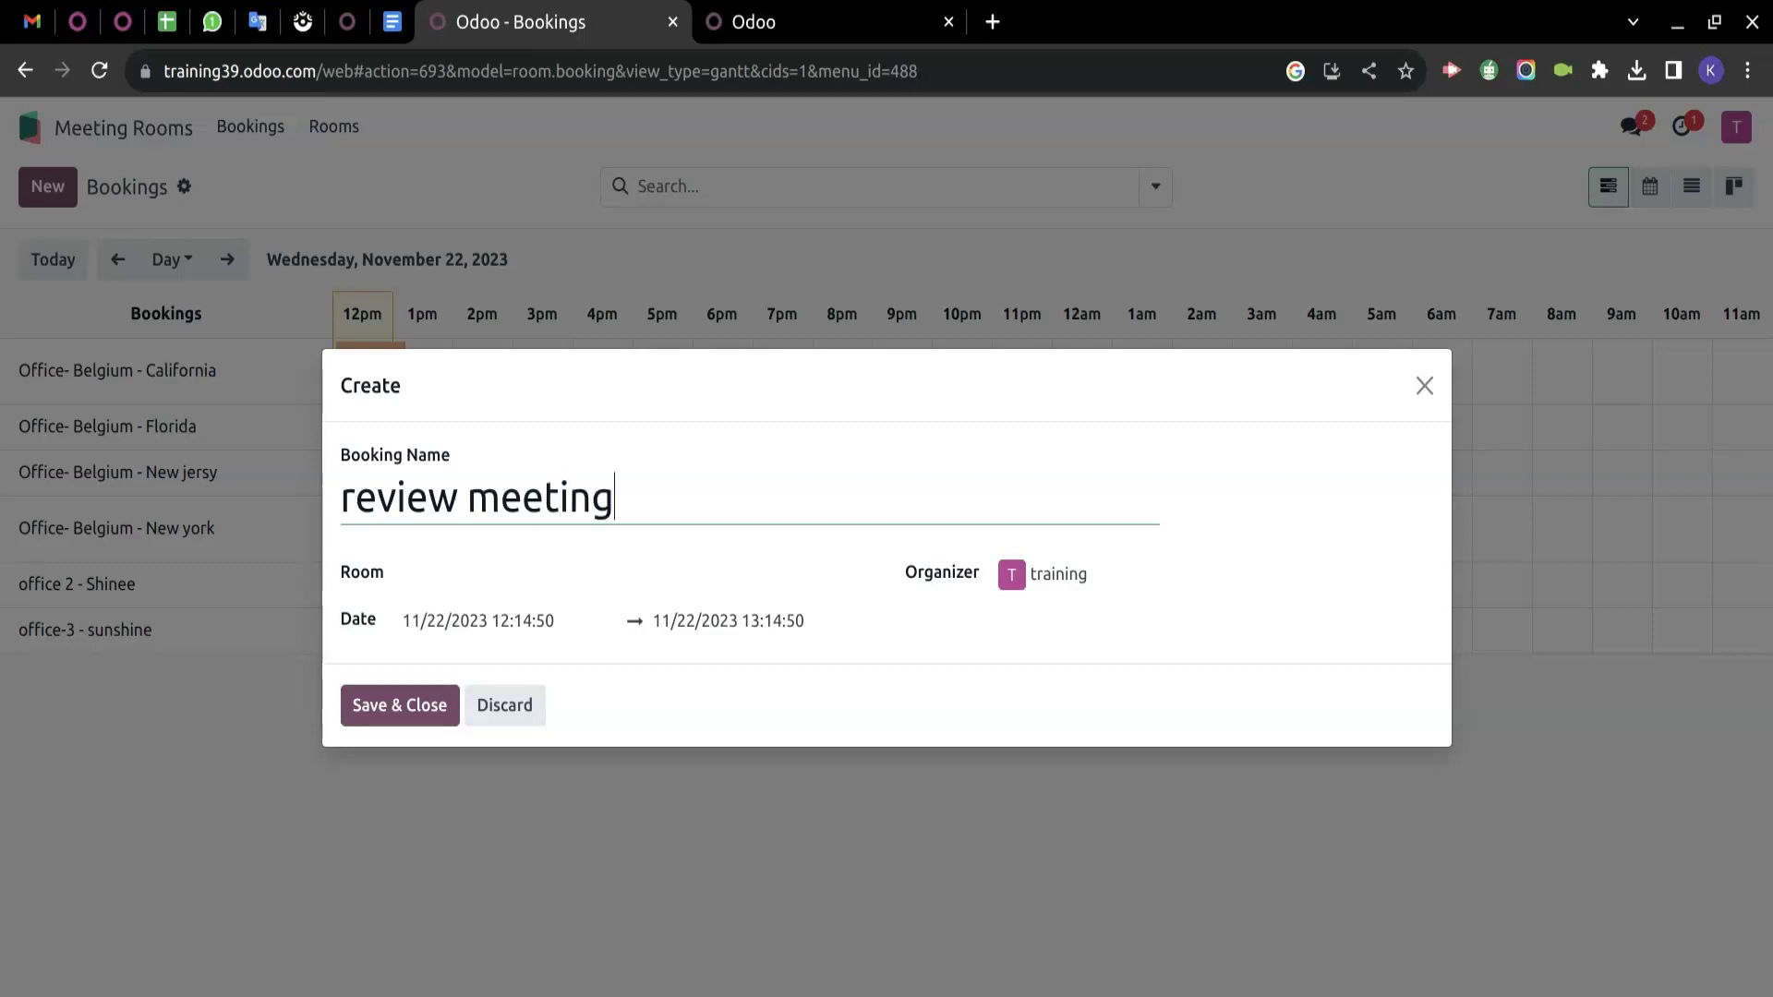
left_click(542, 559)
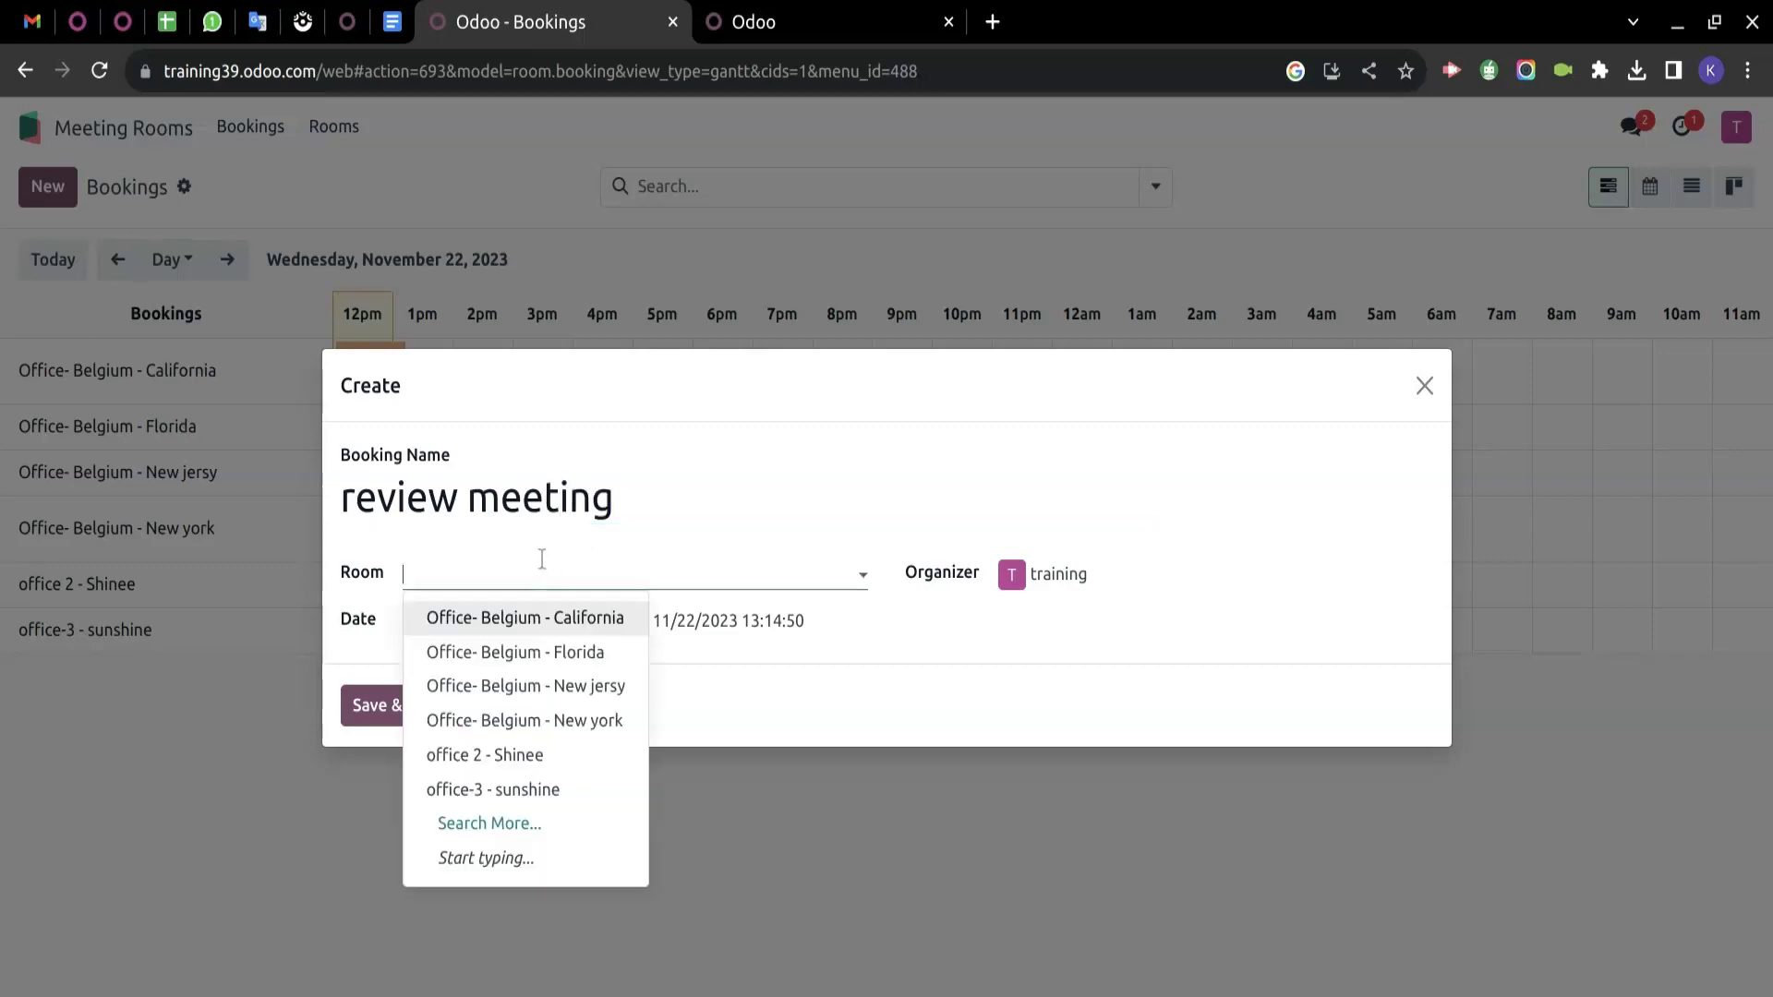
left_click(558, 719)
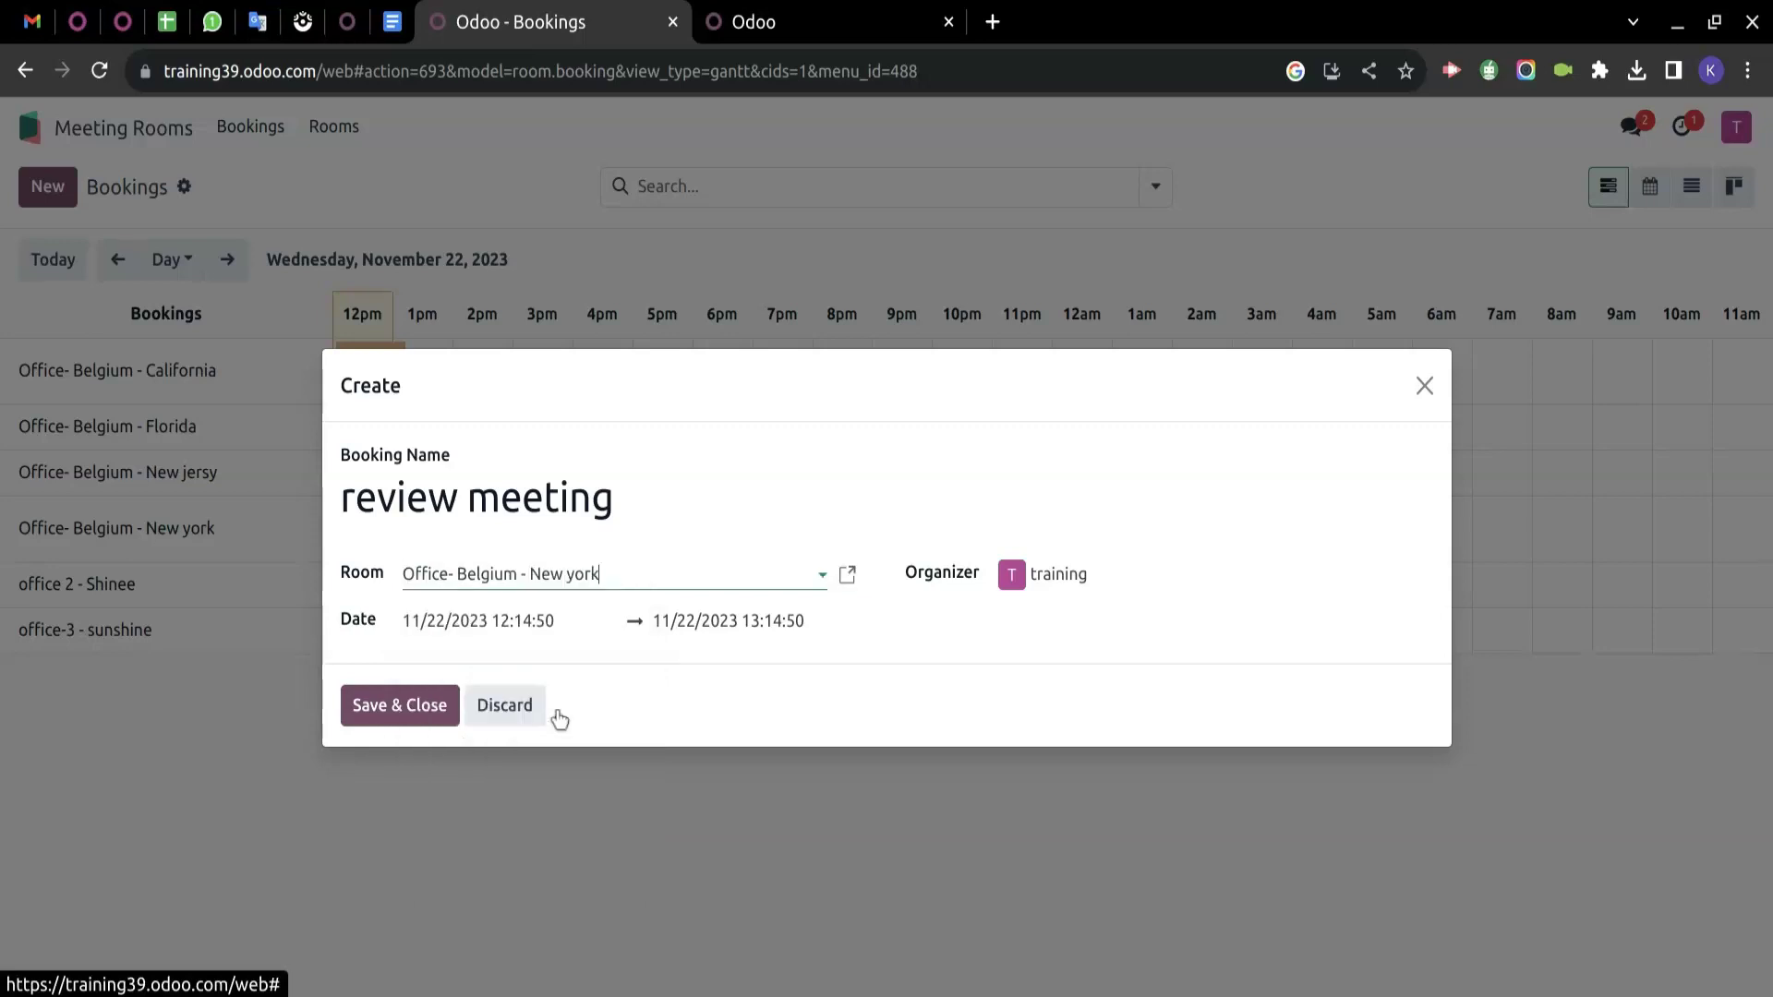
Set the review meeting's start hour to 14 and end hour to 16, and save the booking.
left_click(549, 619)
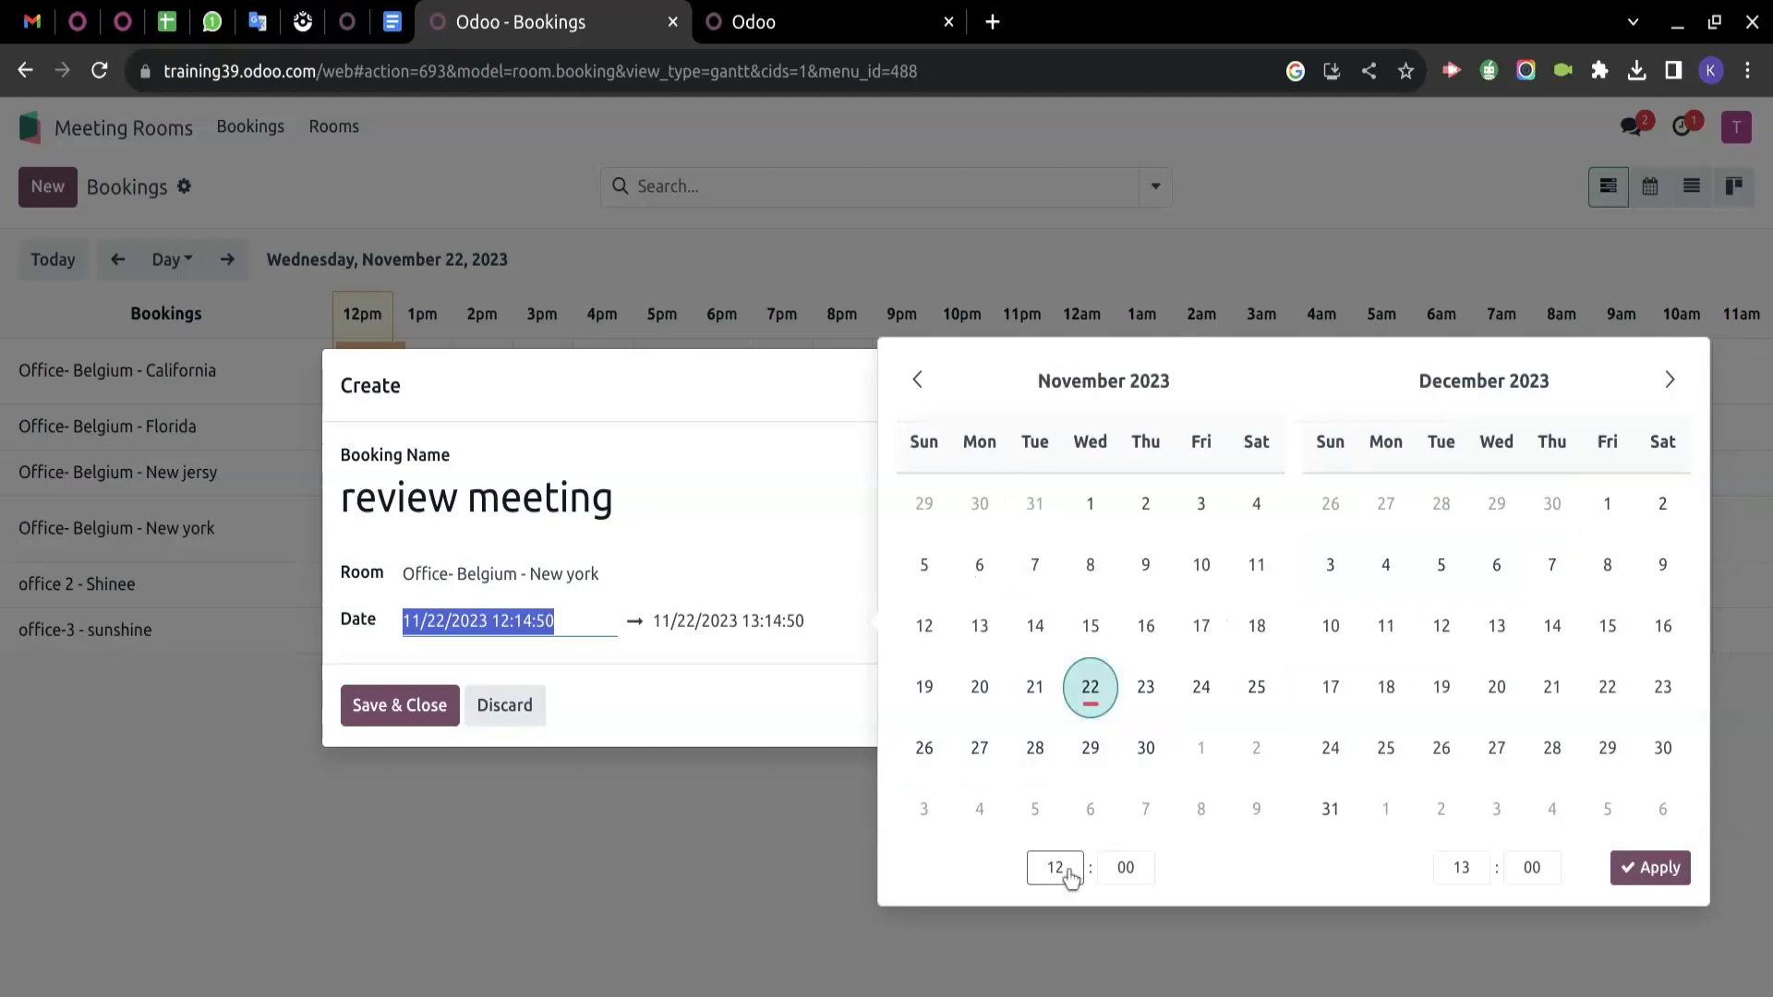
left_click(1067, 869)
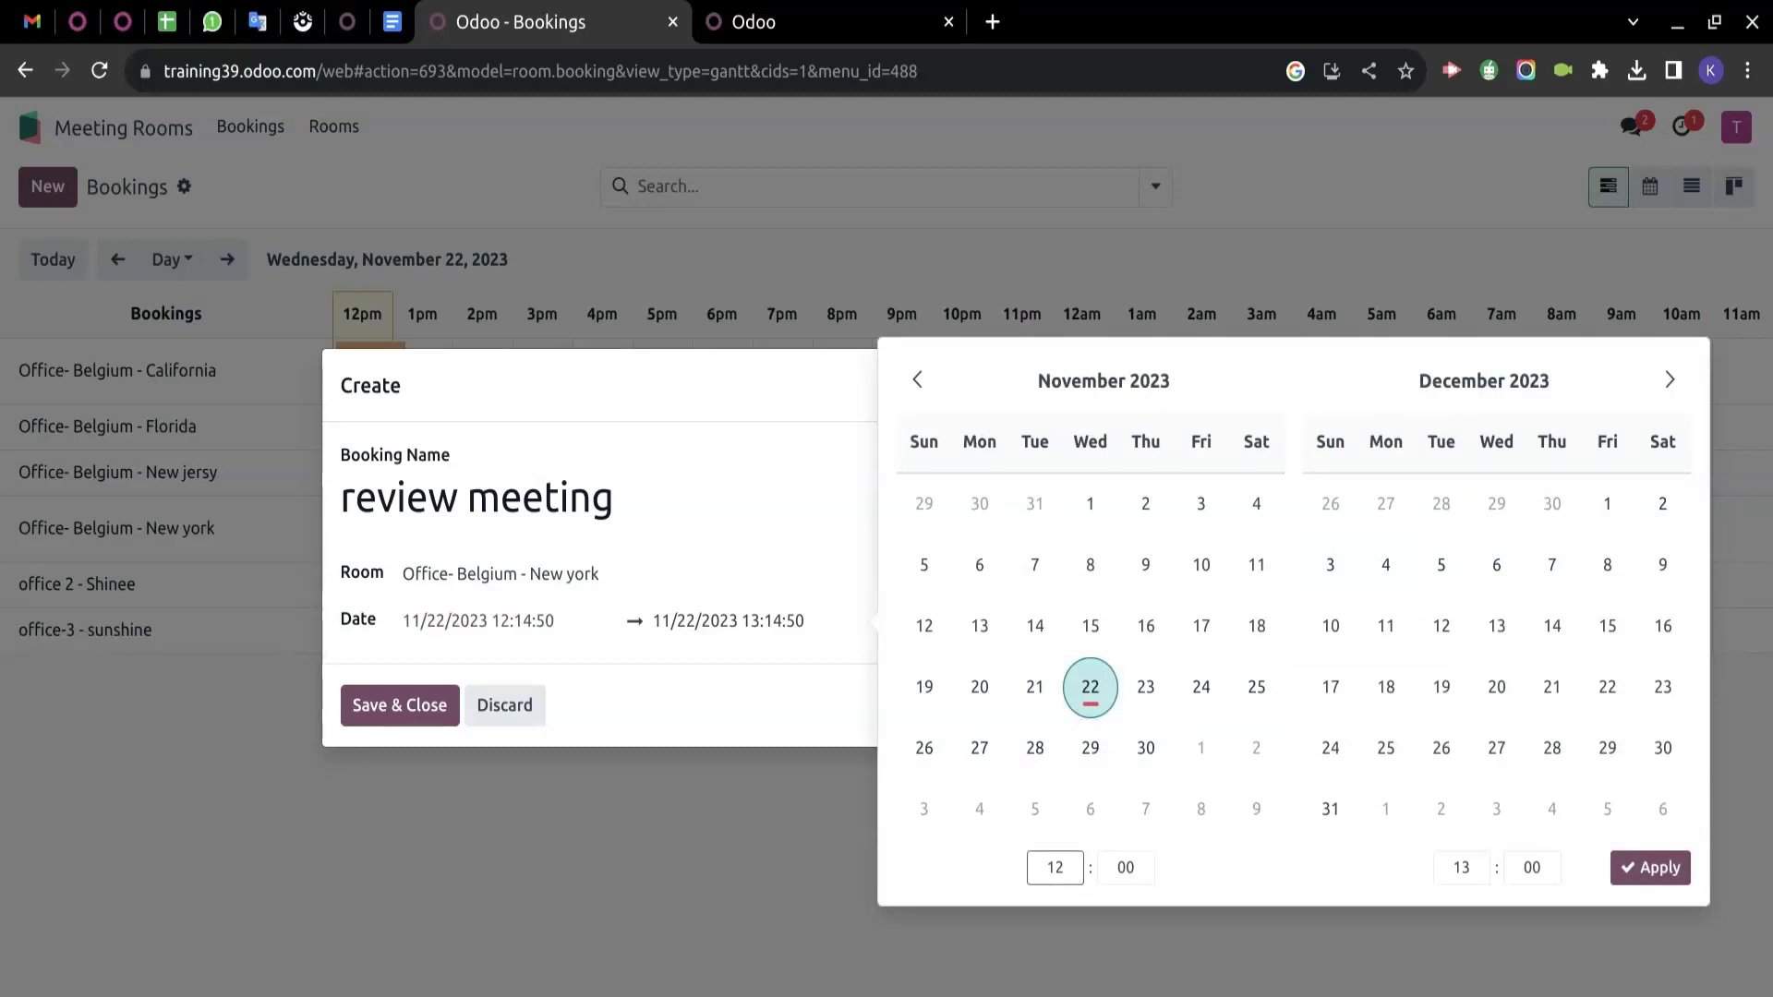
type("14")
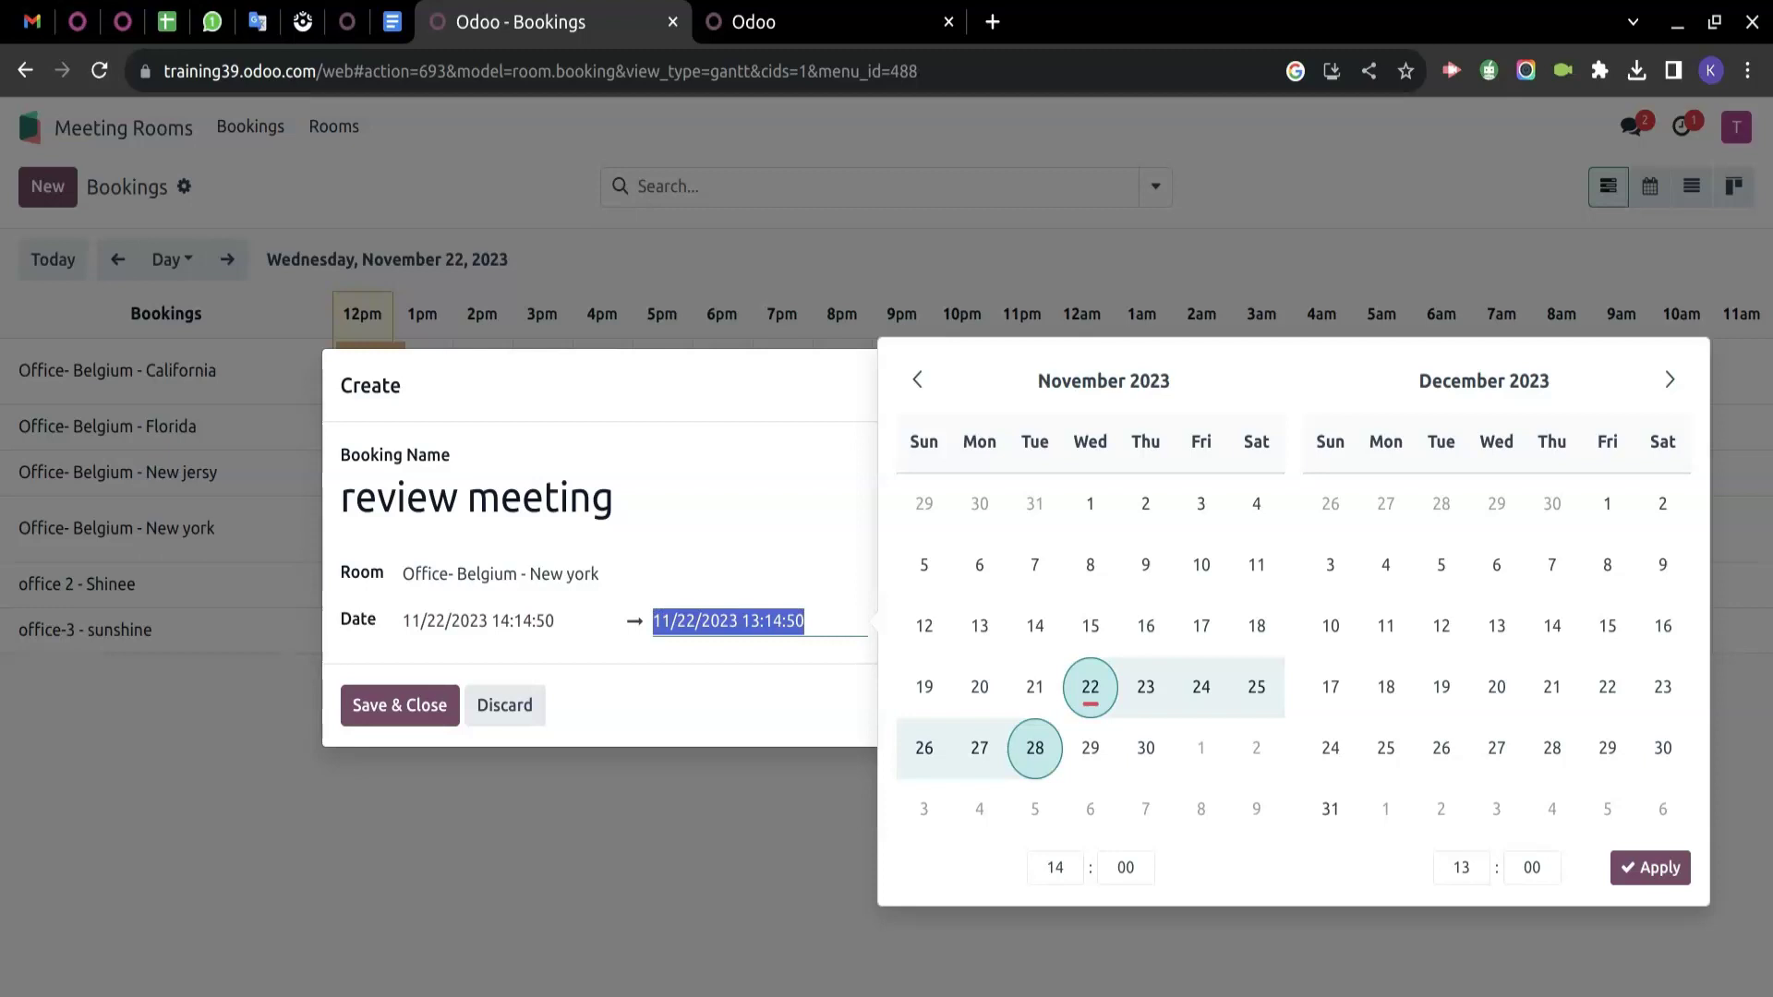
left_click(1461, 873)
type("16")
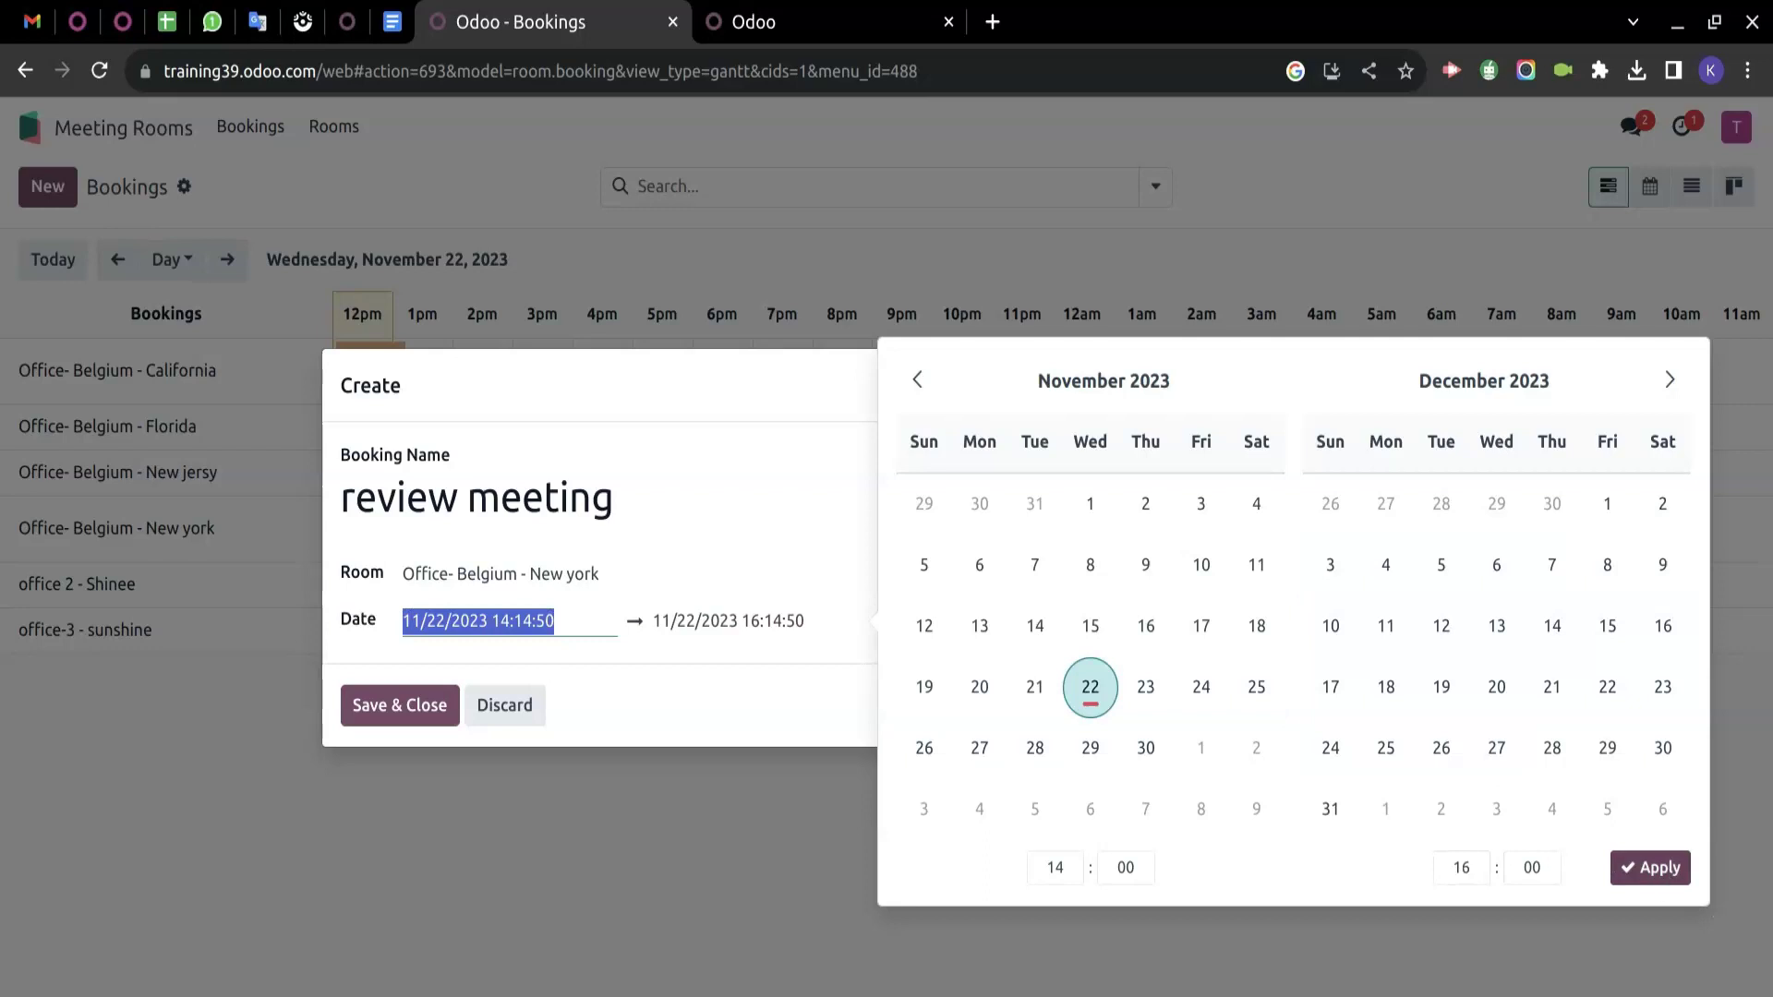
left_click(1662, 872)
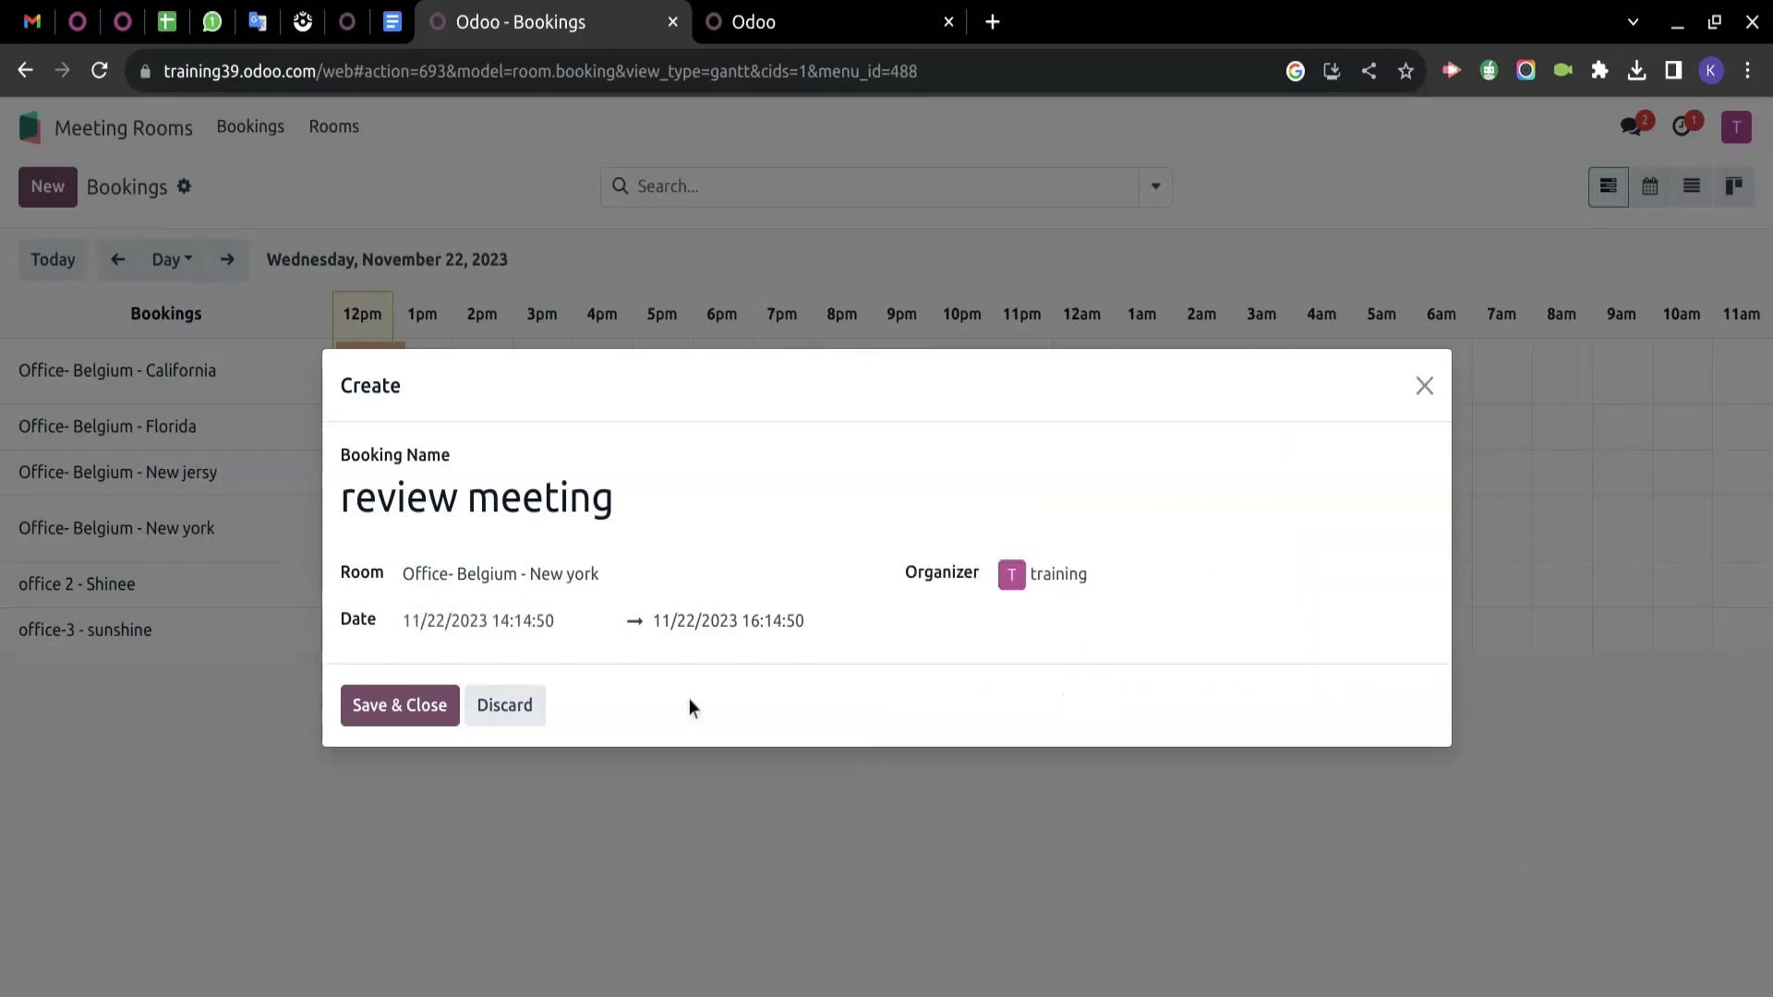
left_click(402, 718)
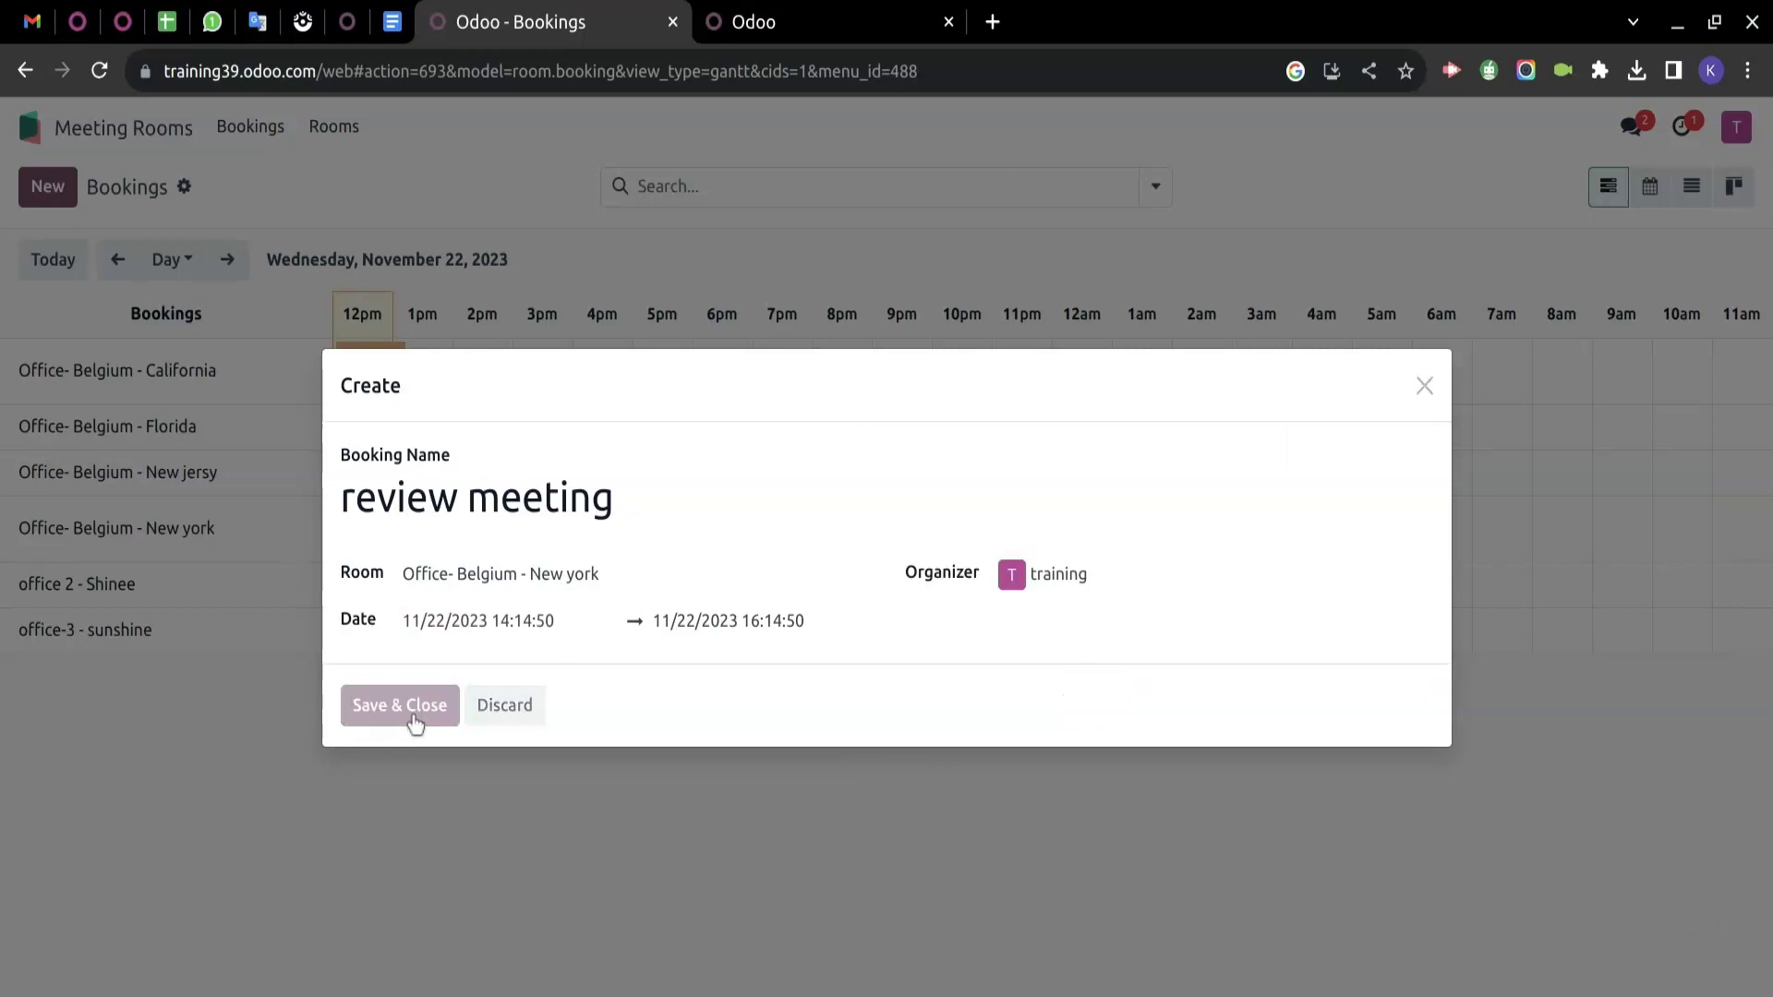
Open the New york room's booking page from its record and review the bookings listed for today.
left_click(324, 128)
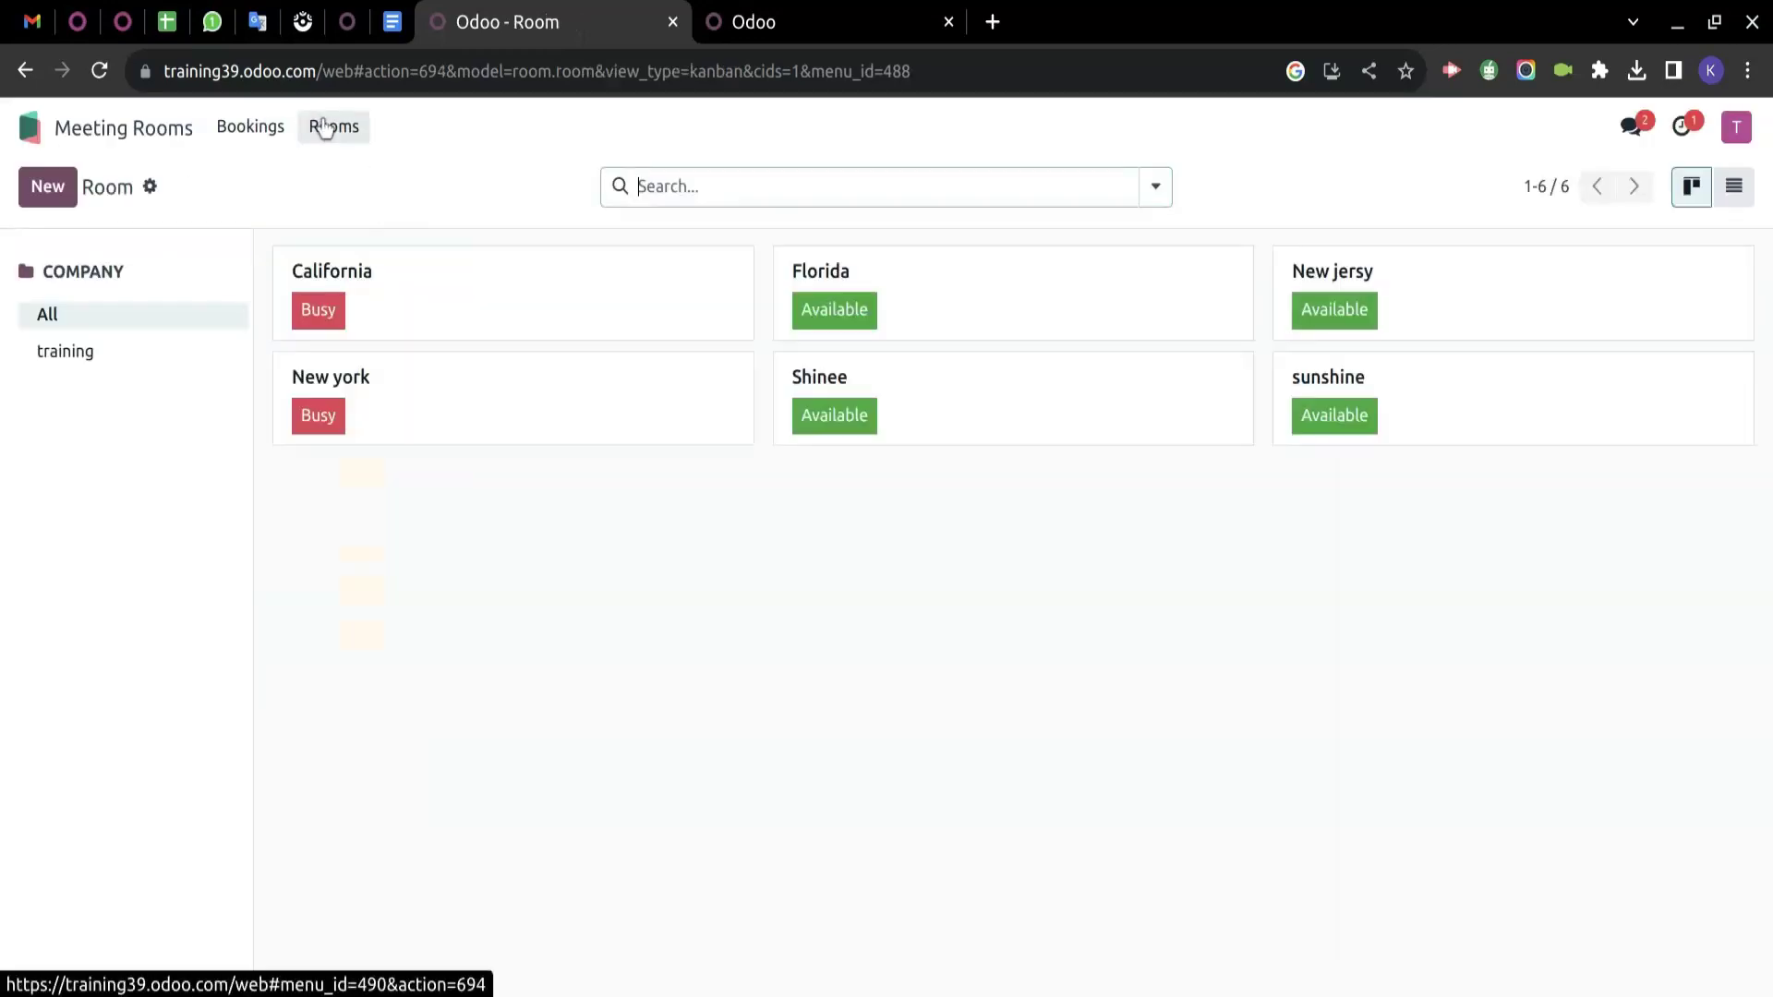
left_click(364, 397)
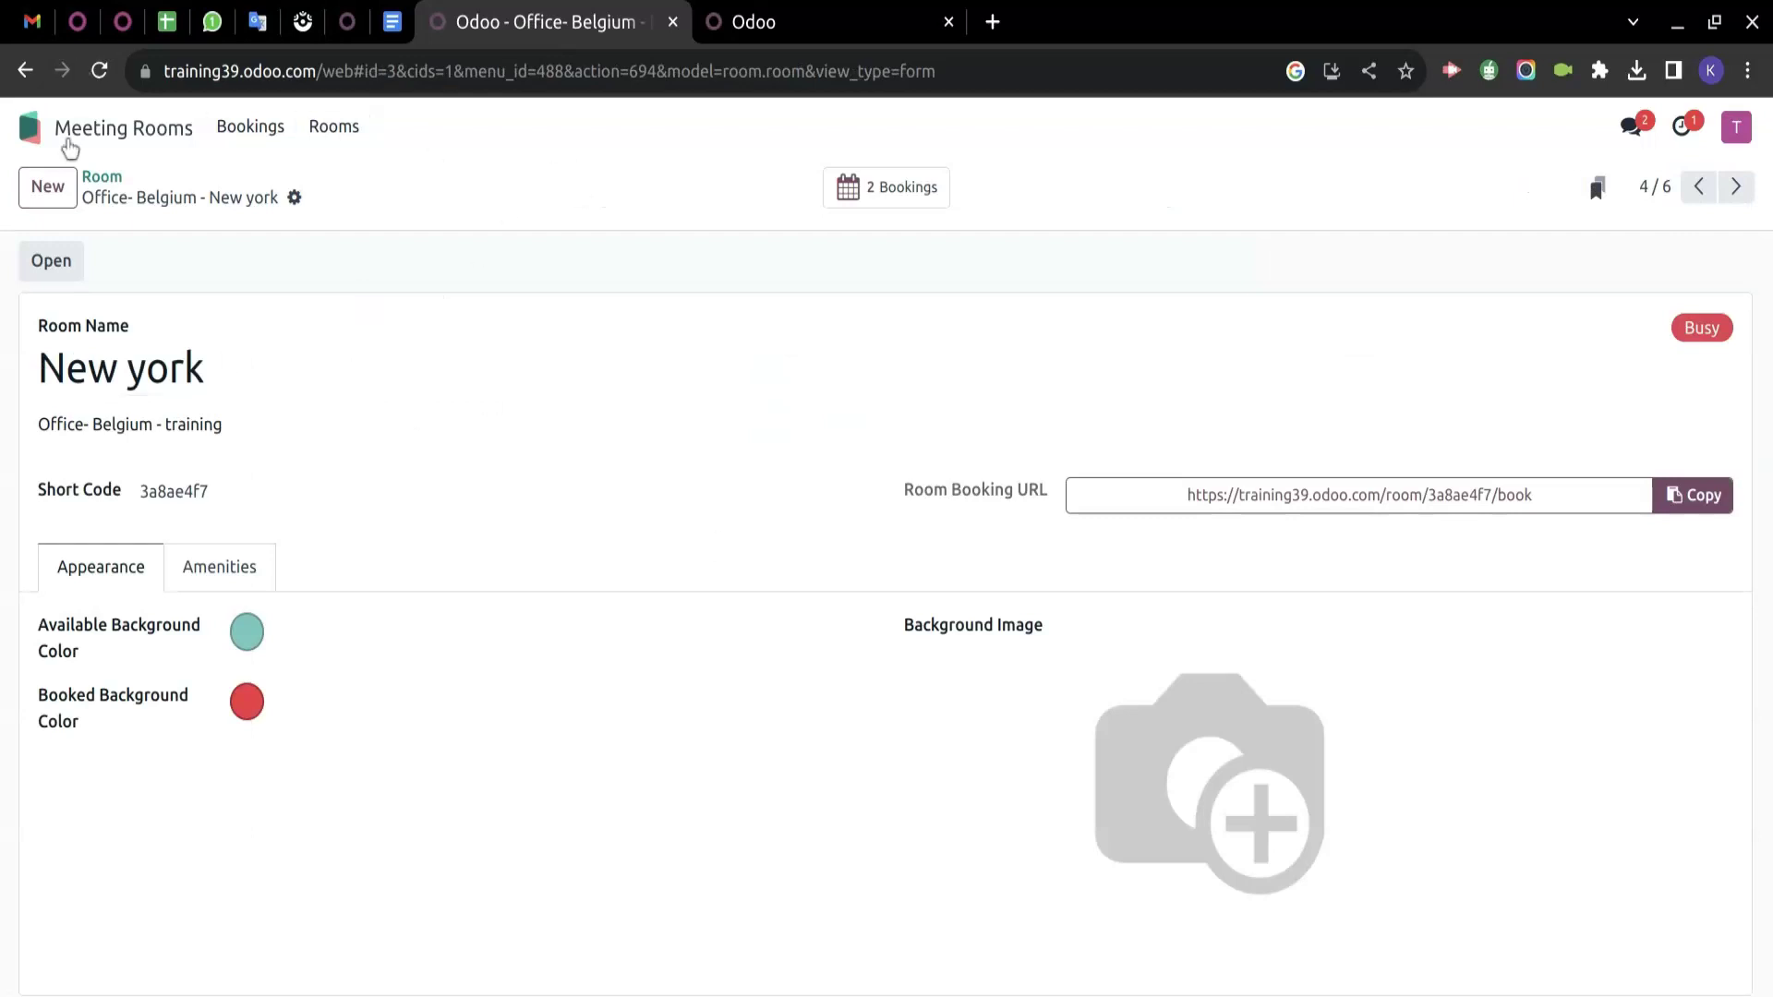
left_click(52, 262)
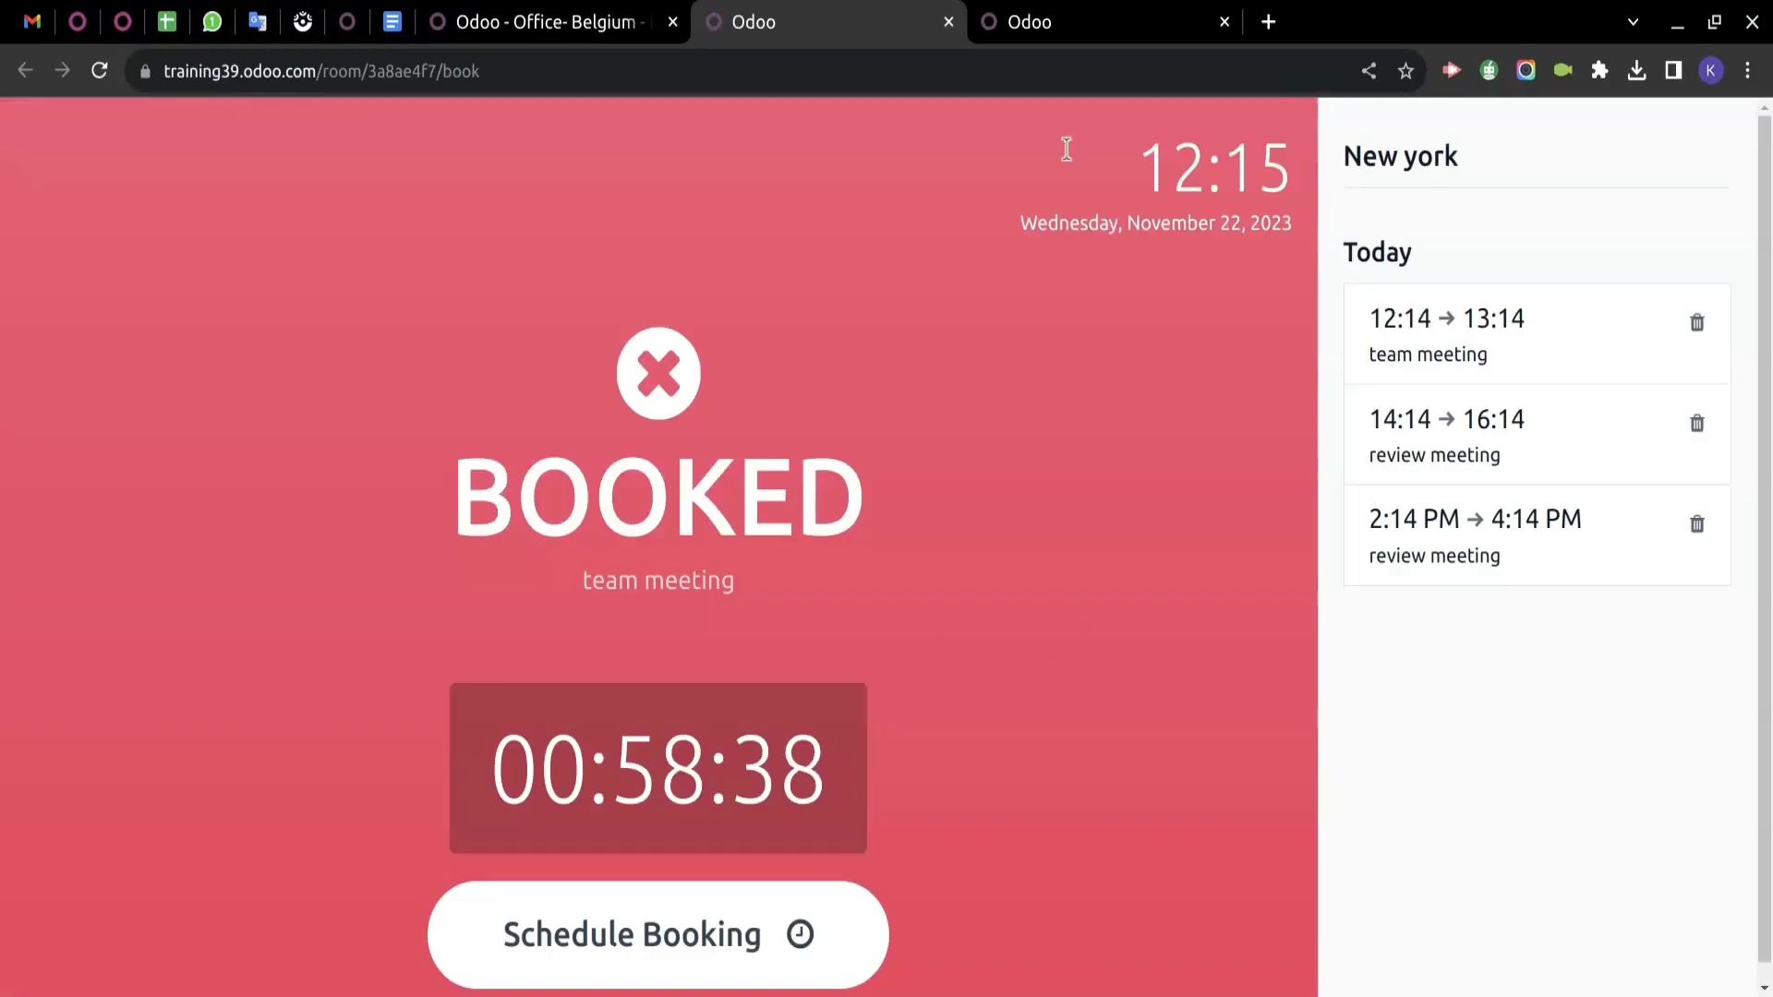
scroll(792, 621, "down", 1)
scroll(788, 620, "up", 1)
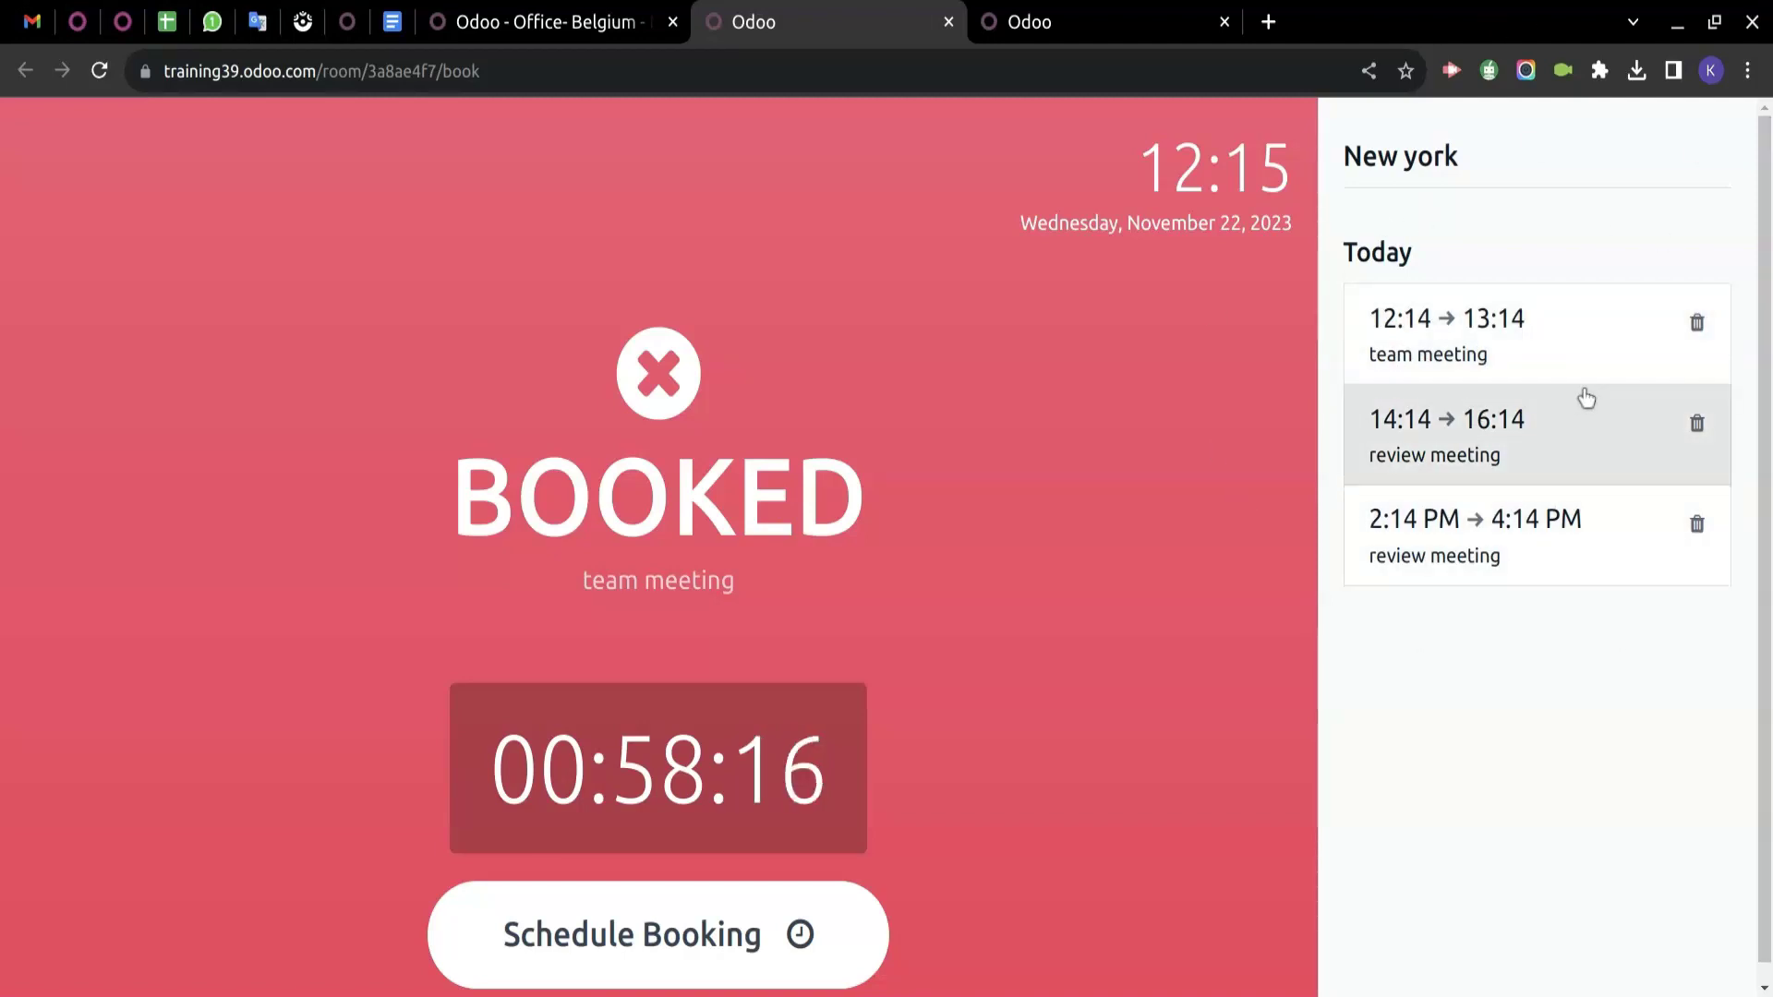
Delete the New york room's team meeting booking and return to the overview of all rooms.
left_click(1698, 323)
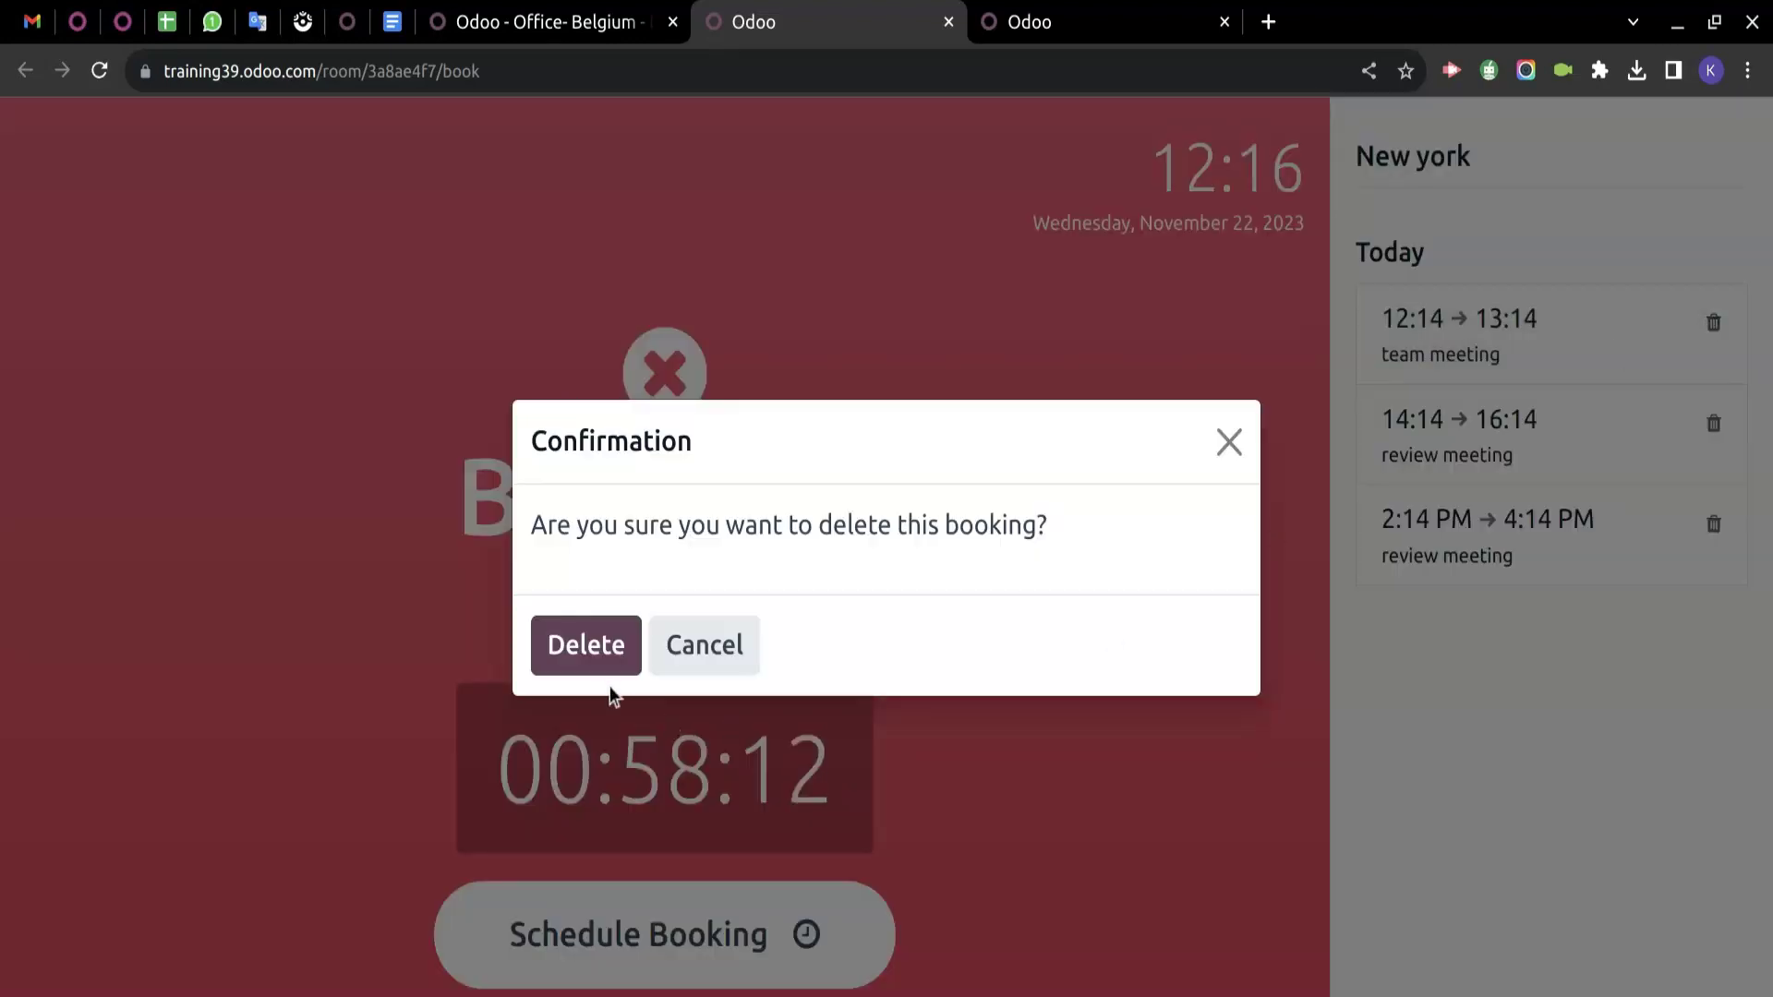
left_click(600, 643)
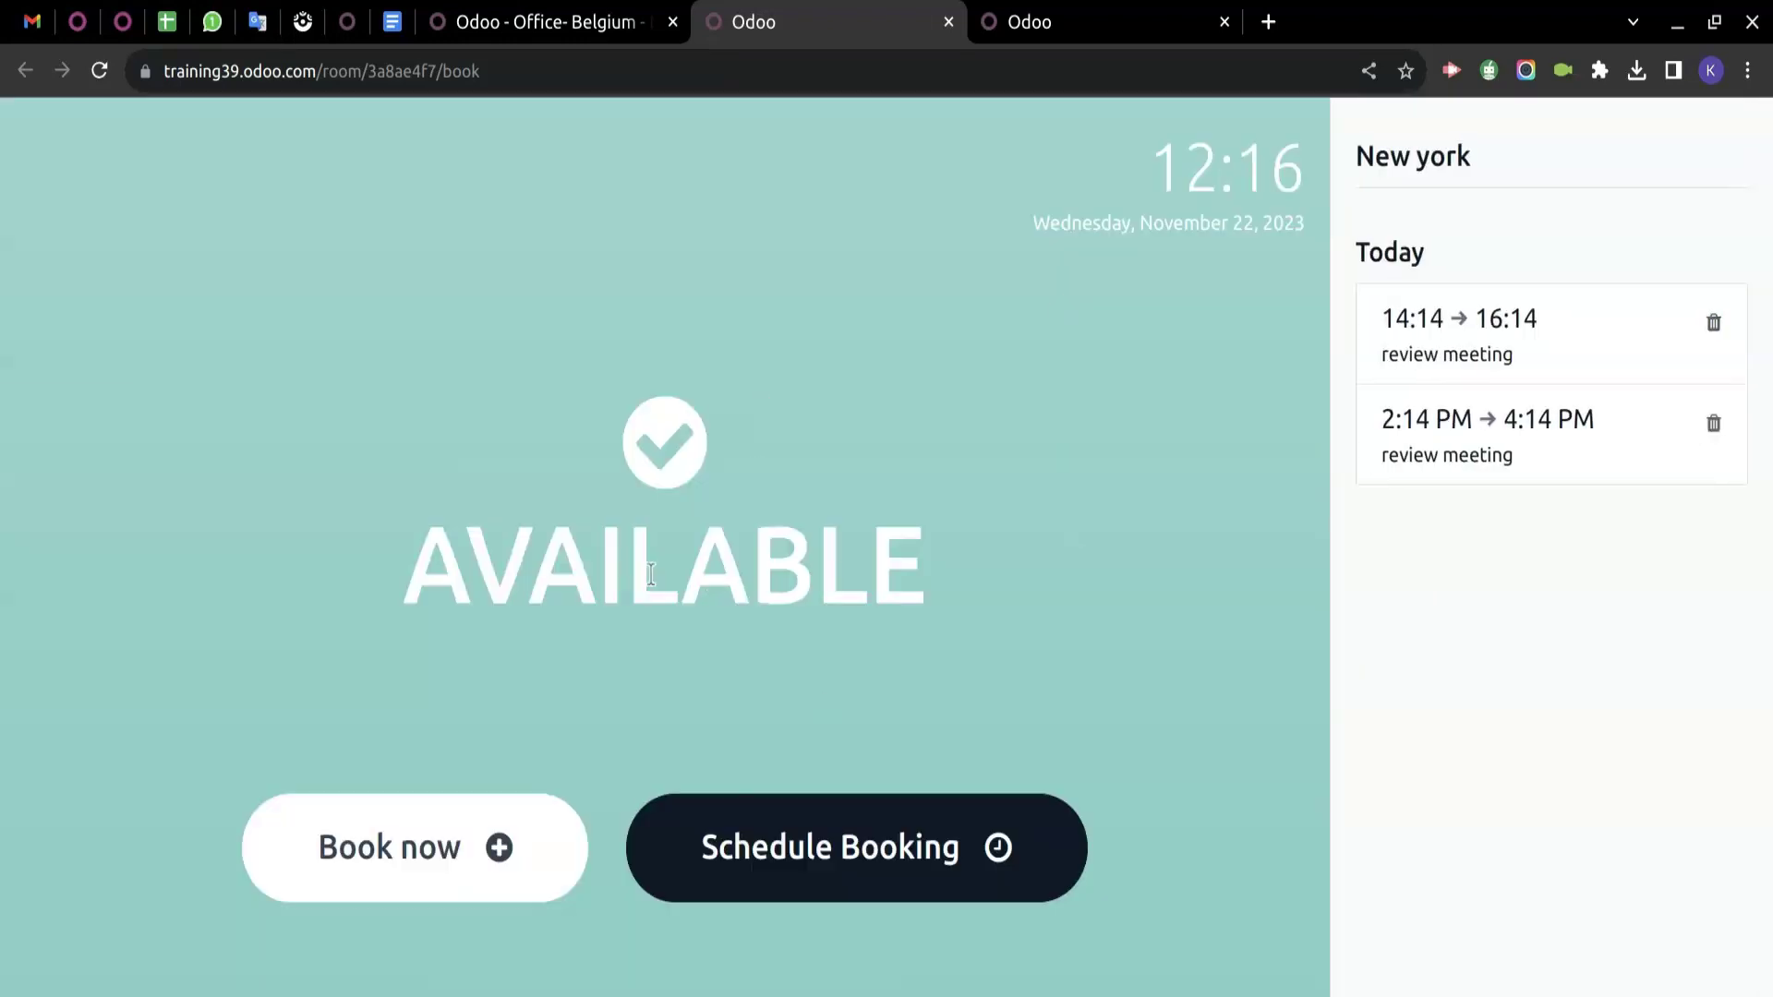
left_click(532, 10)
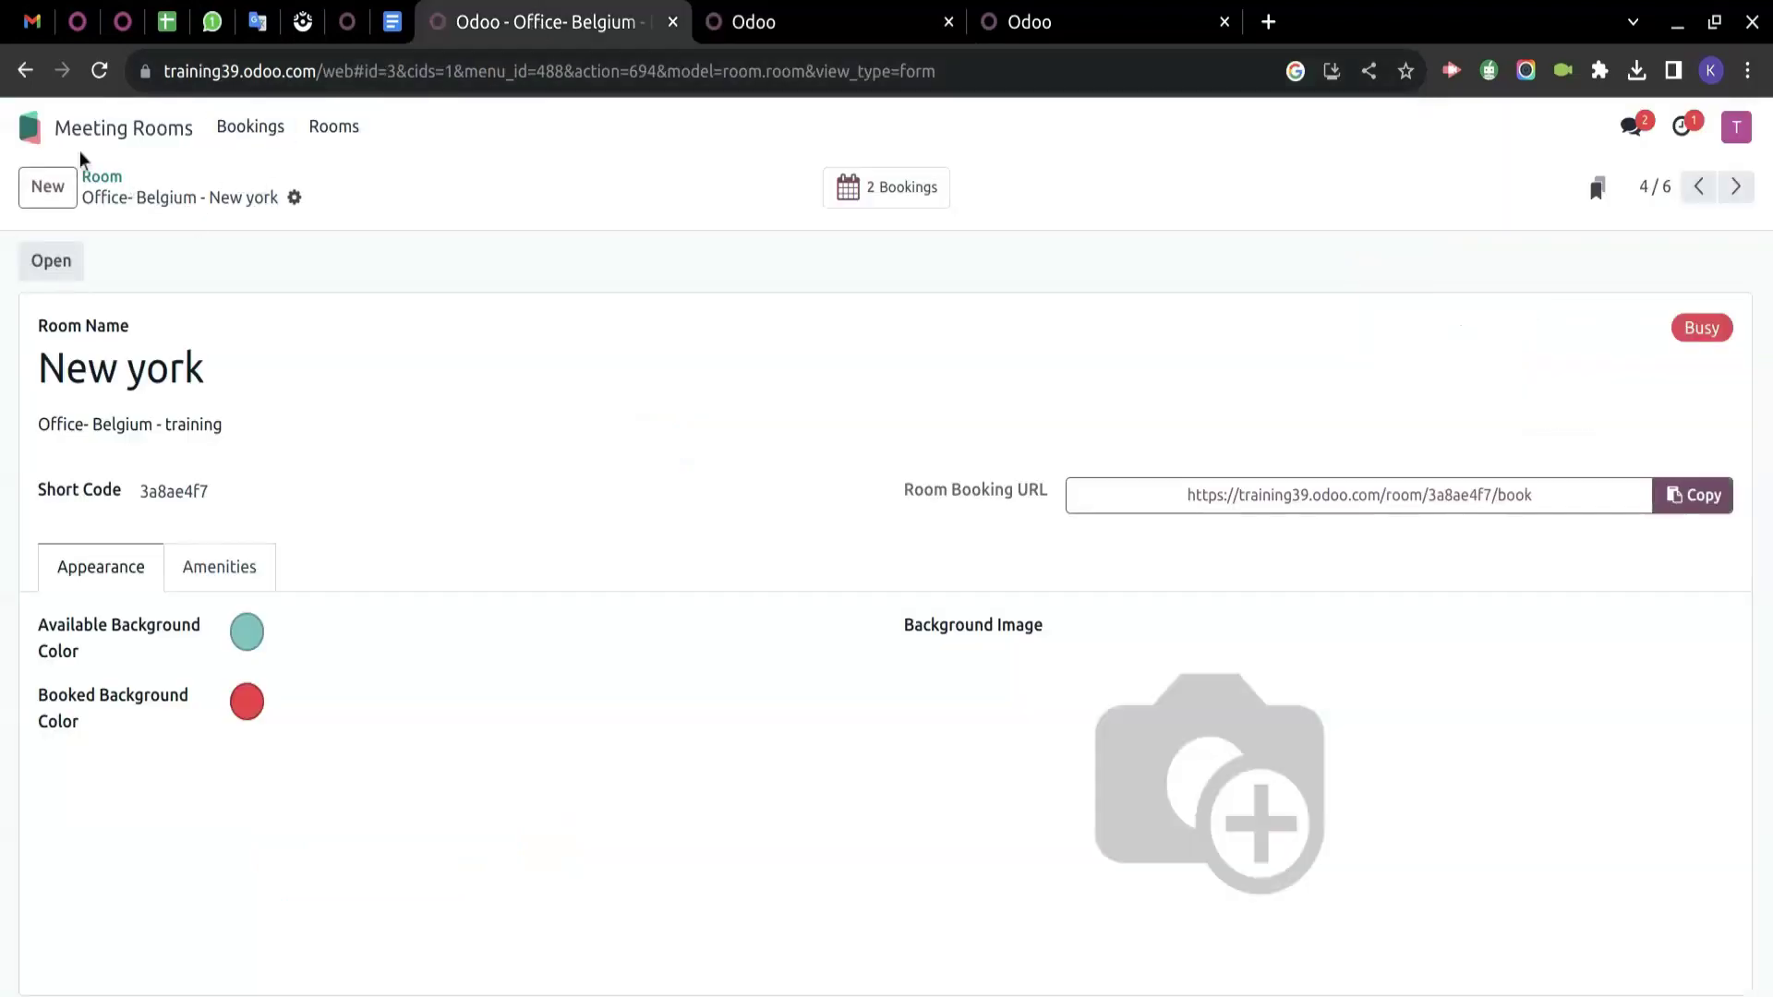
left_click(107, 184)
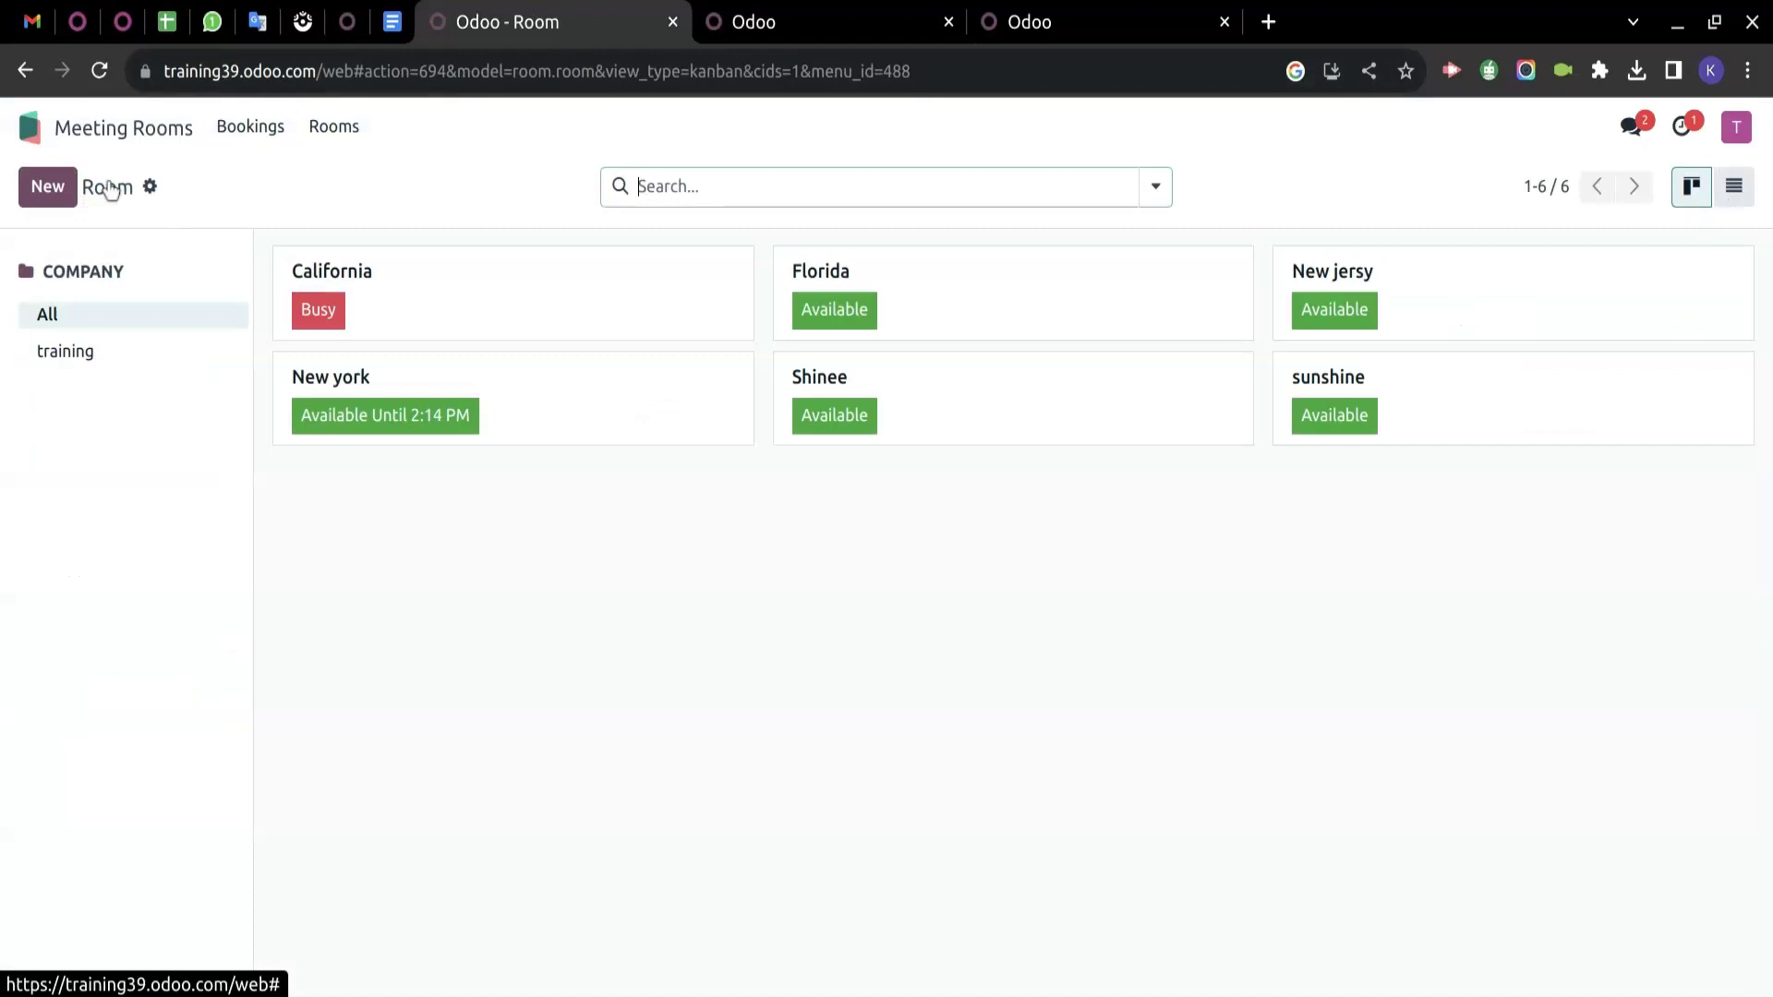
Open the bookings schedule and review it at the week, month and year scales.
left_click(261, 132)
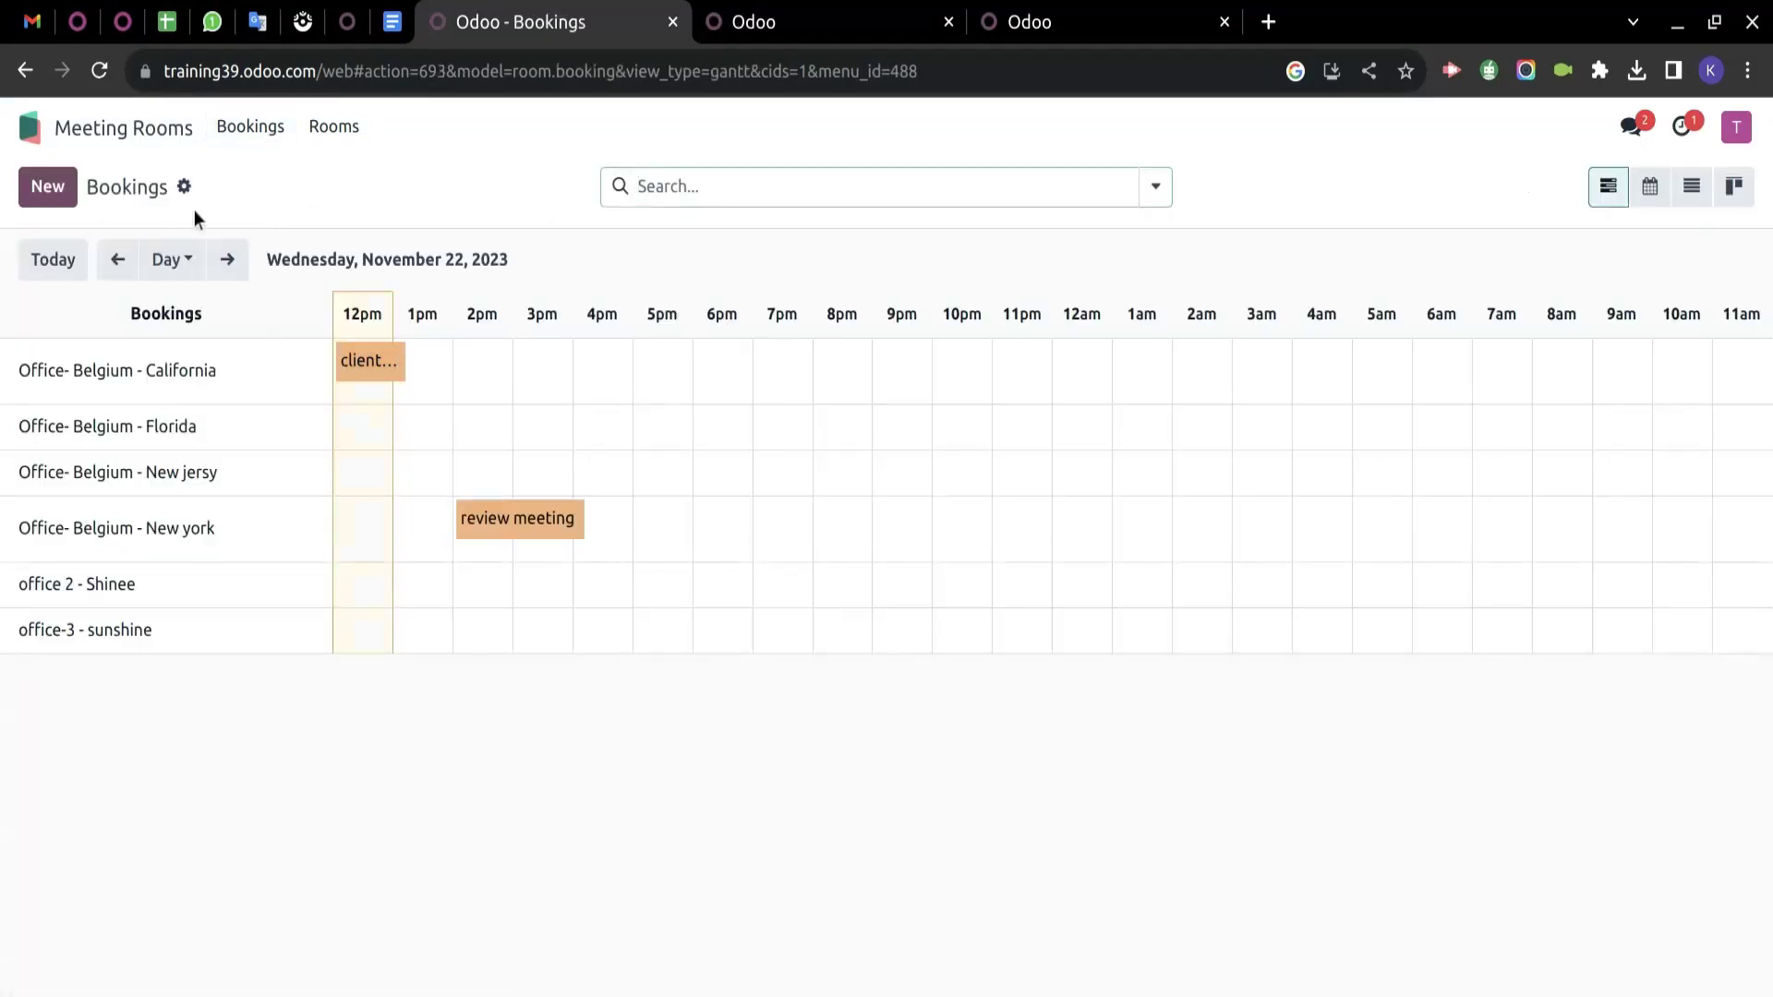
left_click(183, 262)
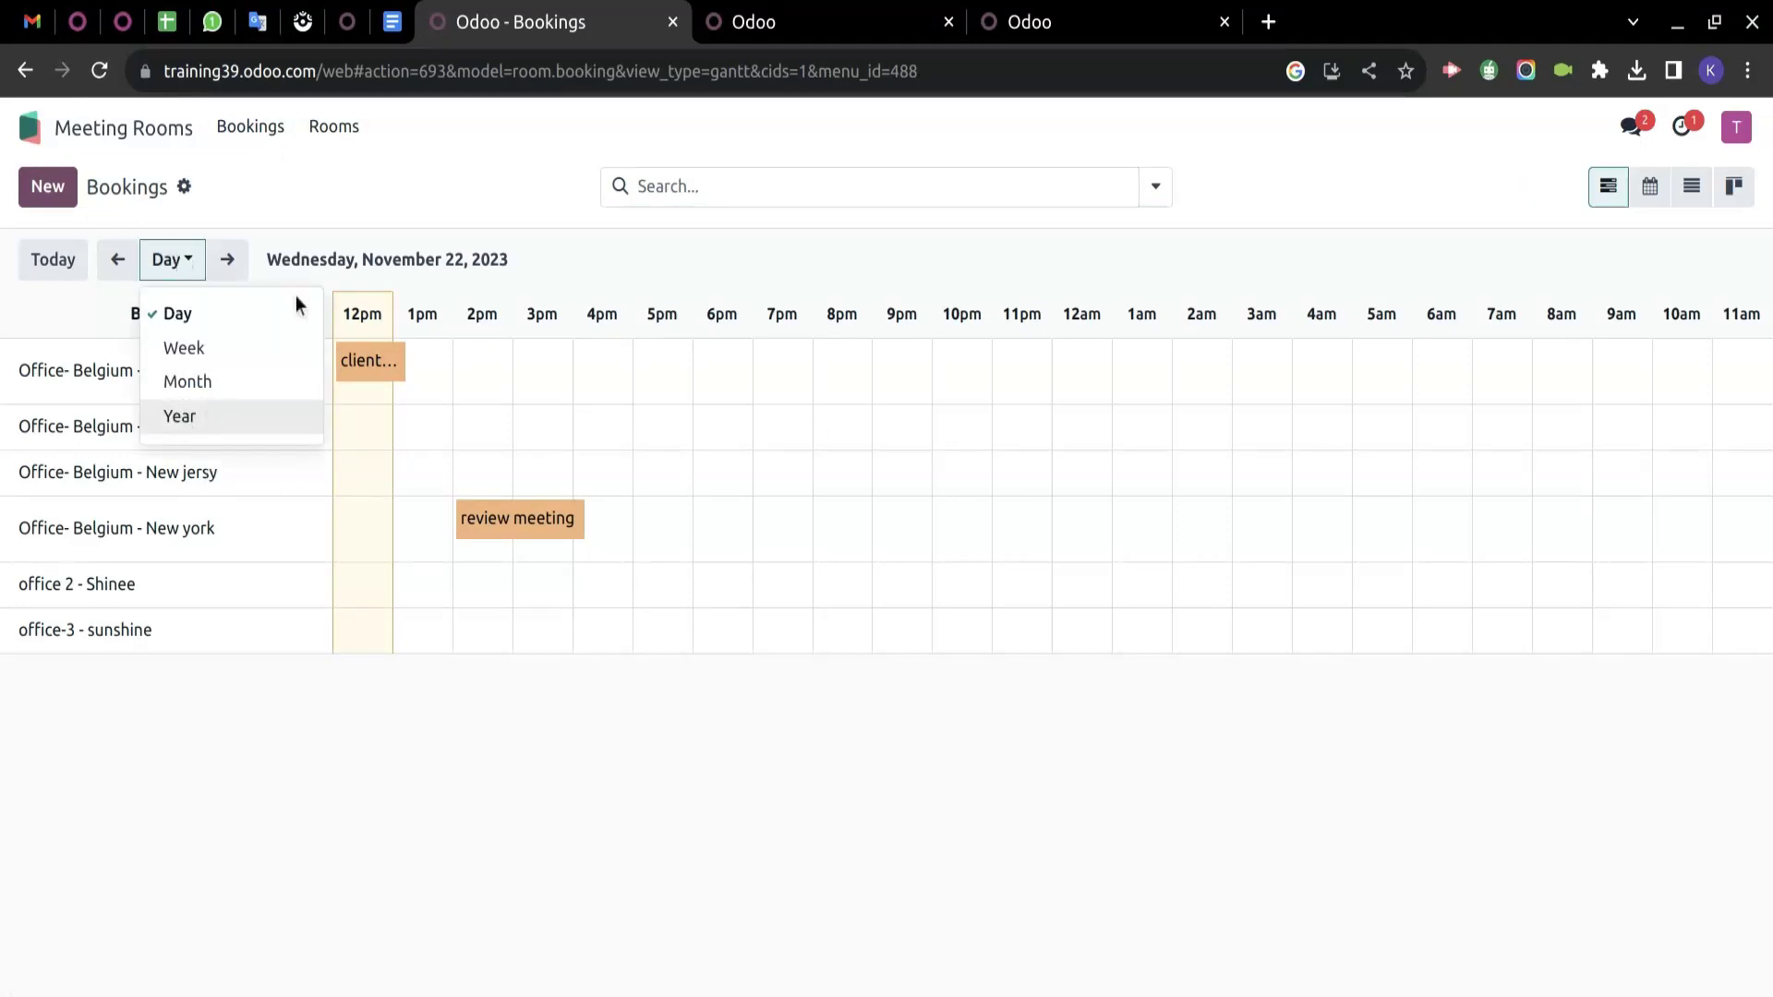
left_click(423, 174)
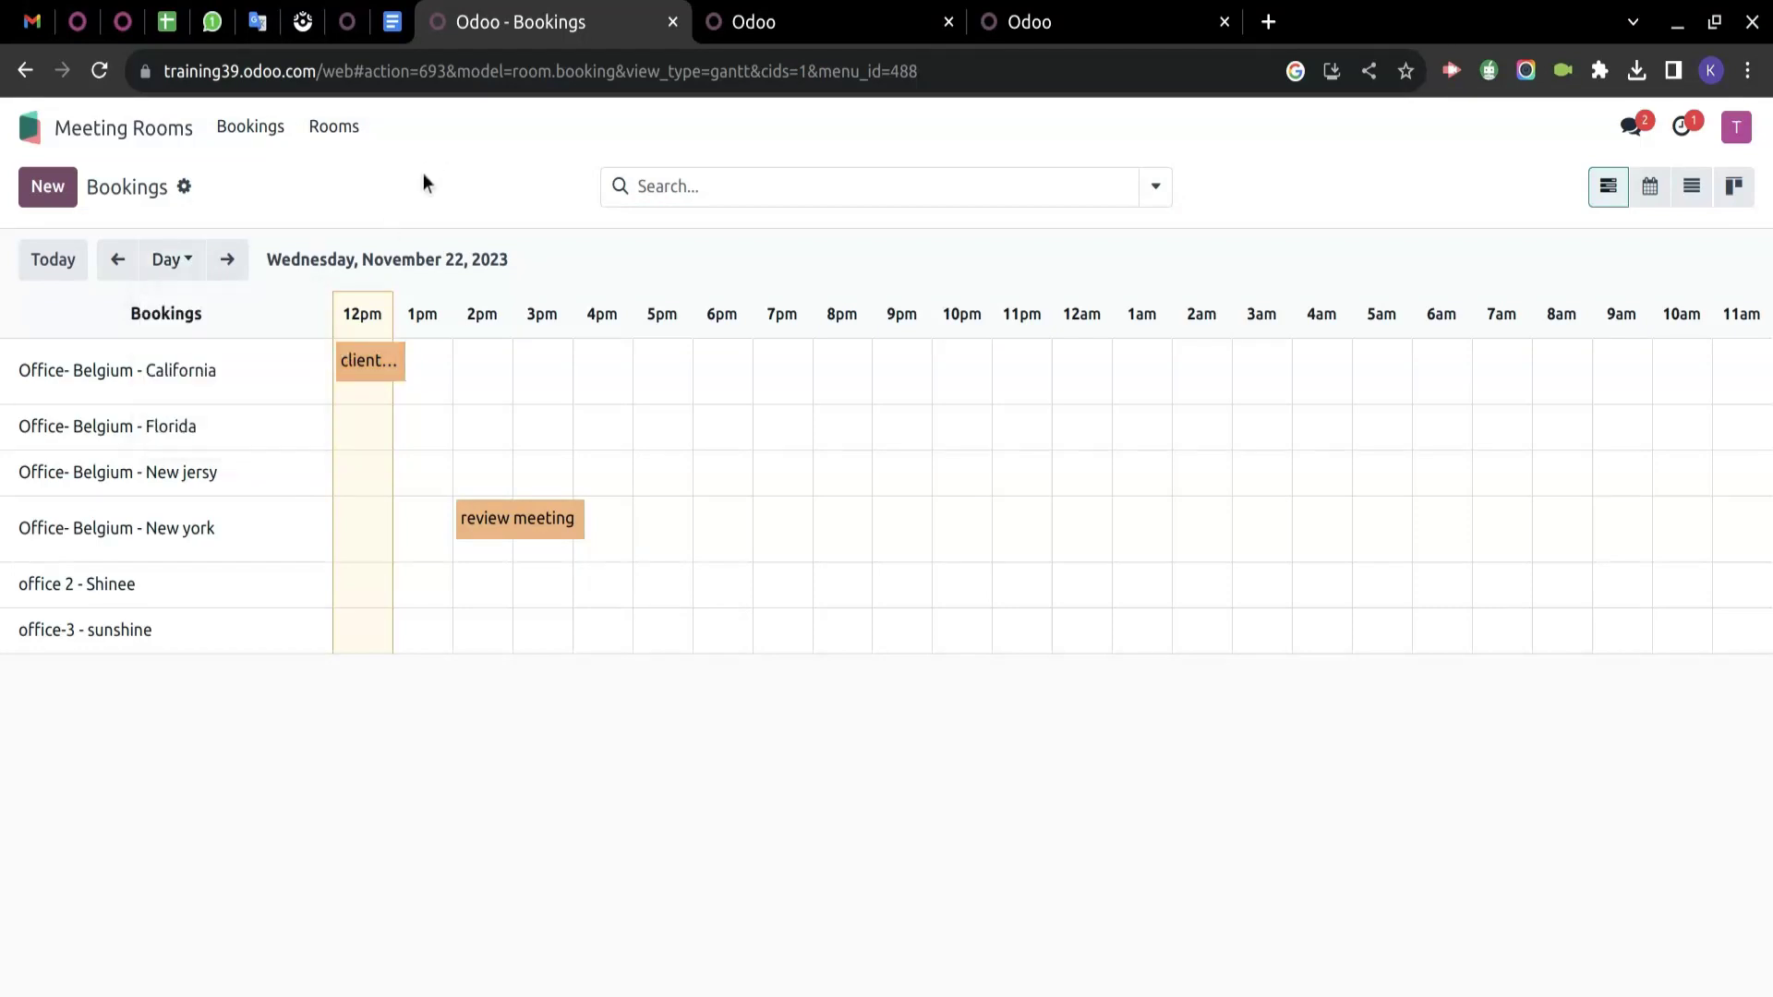
left_click(176, 260)
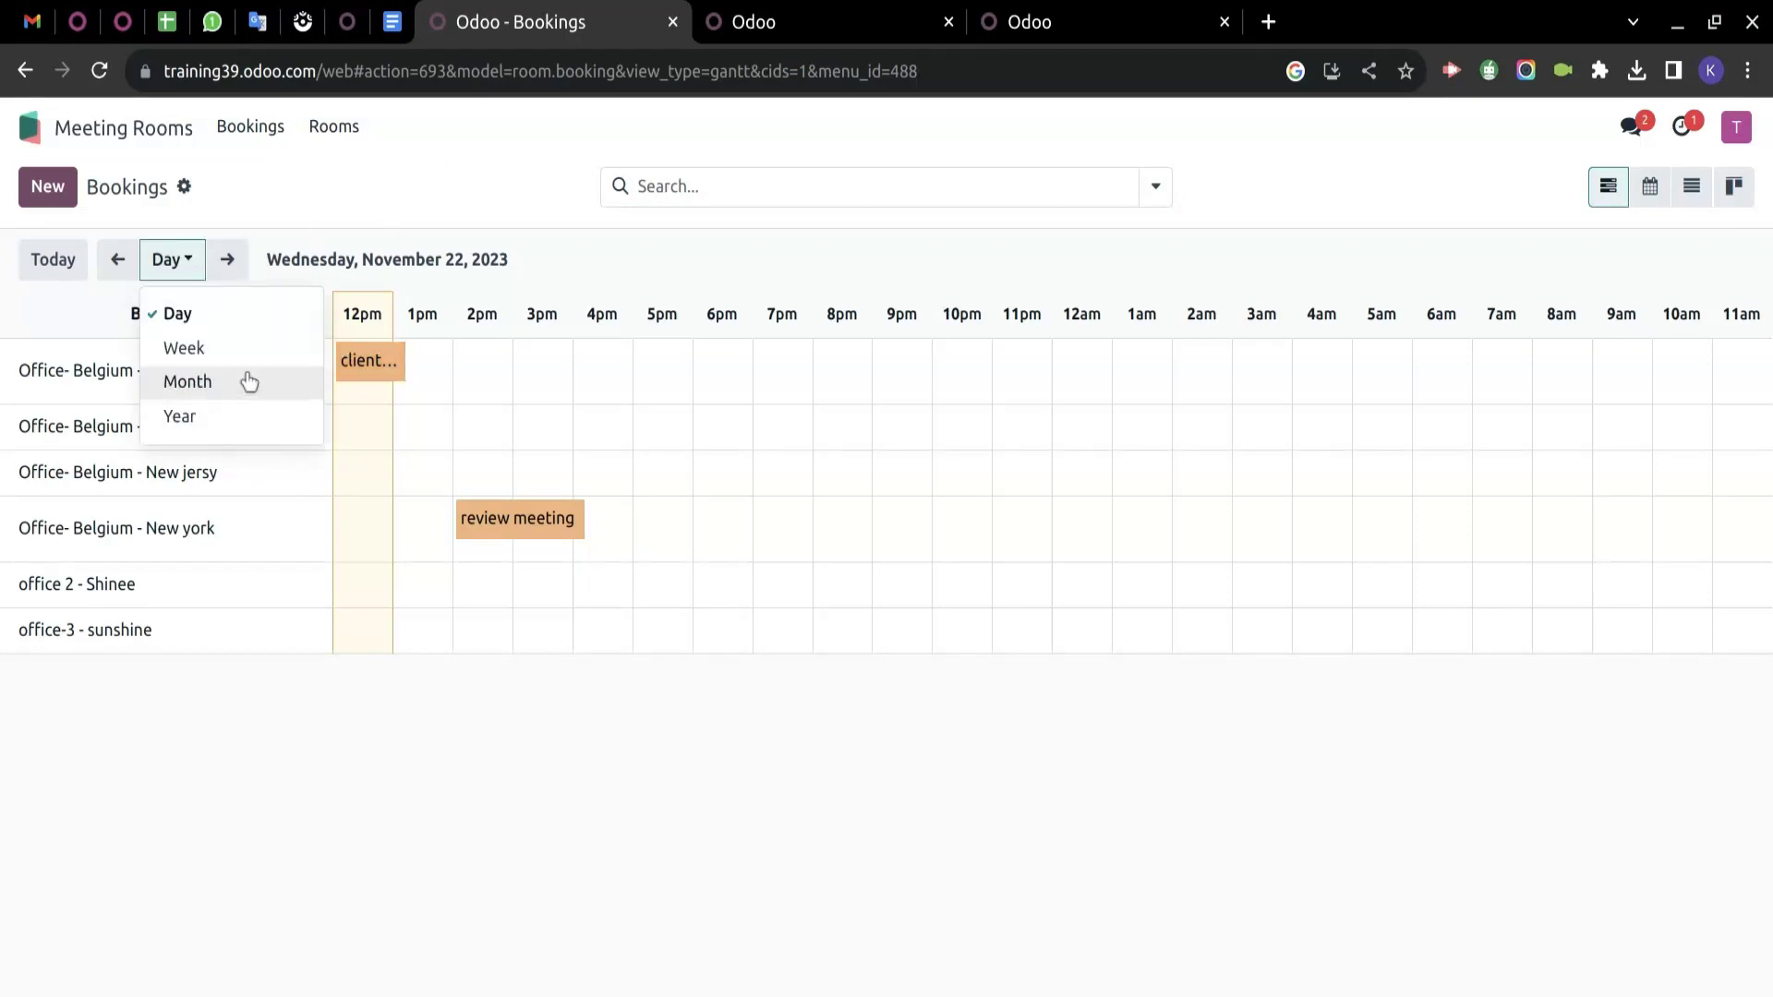
left_click(285, 351)
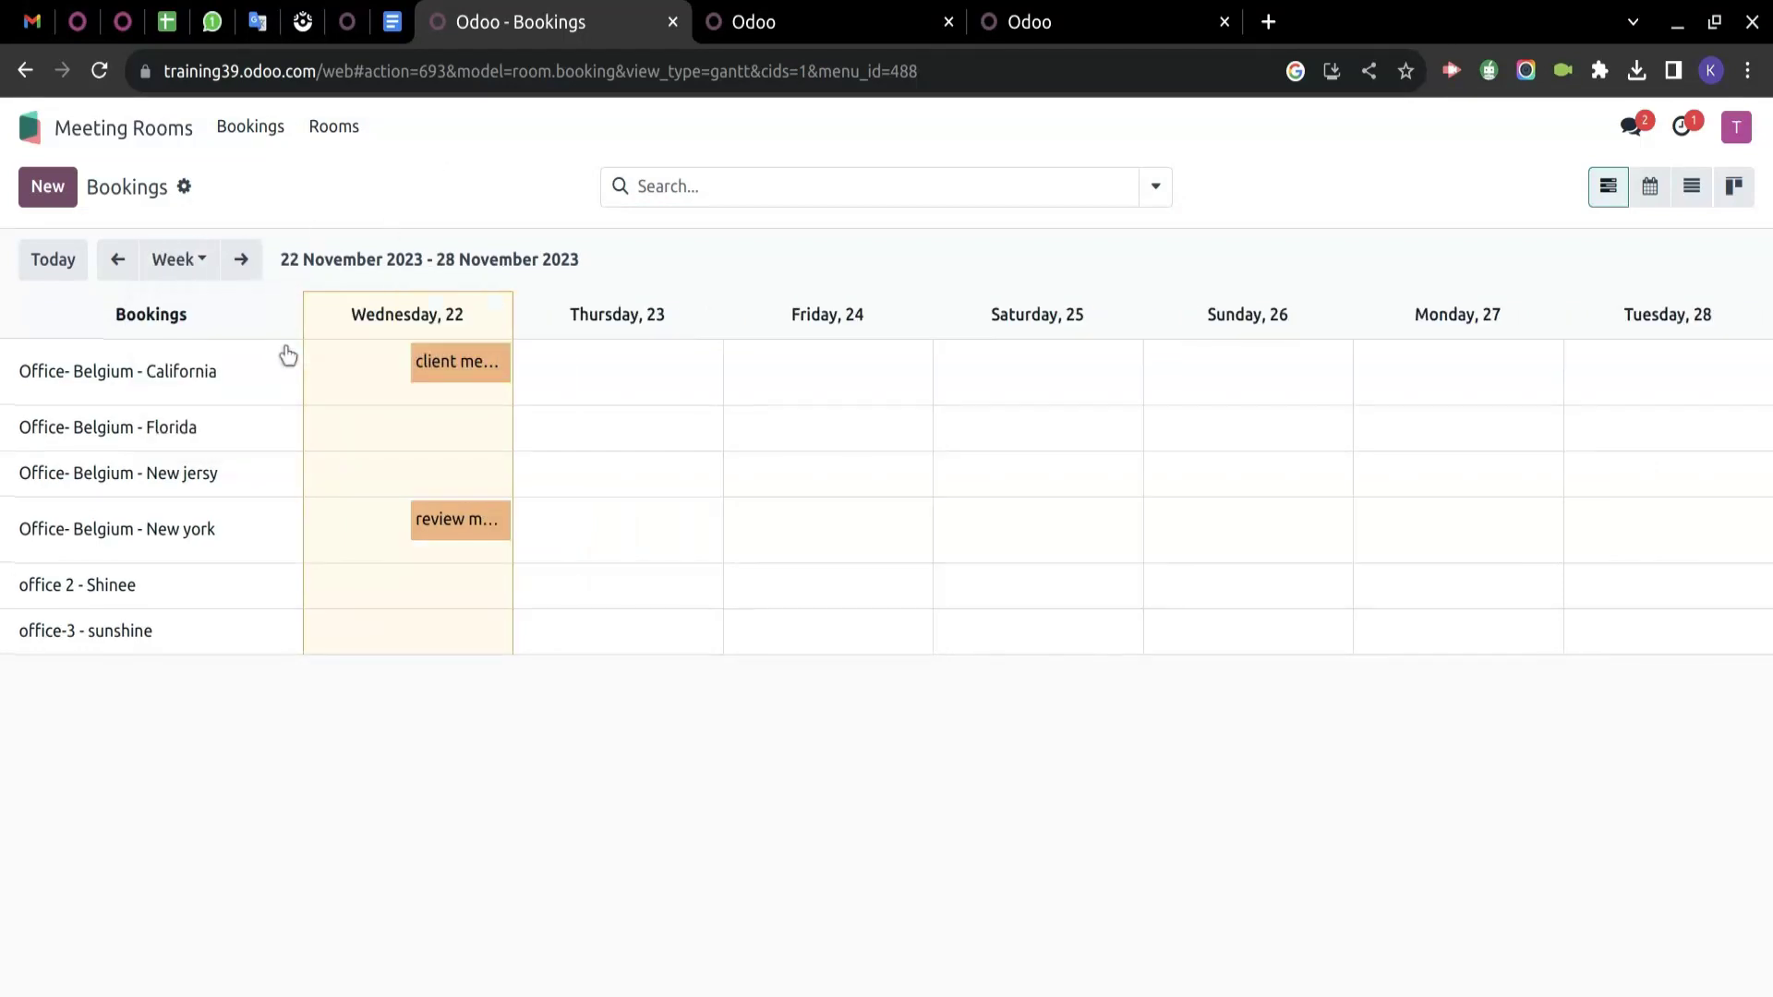
left_click(187, 265)
left_click(205, 384)
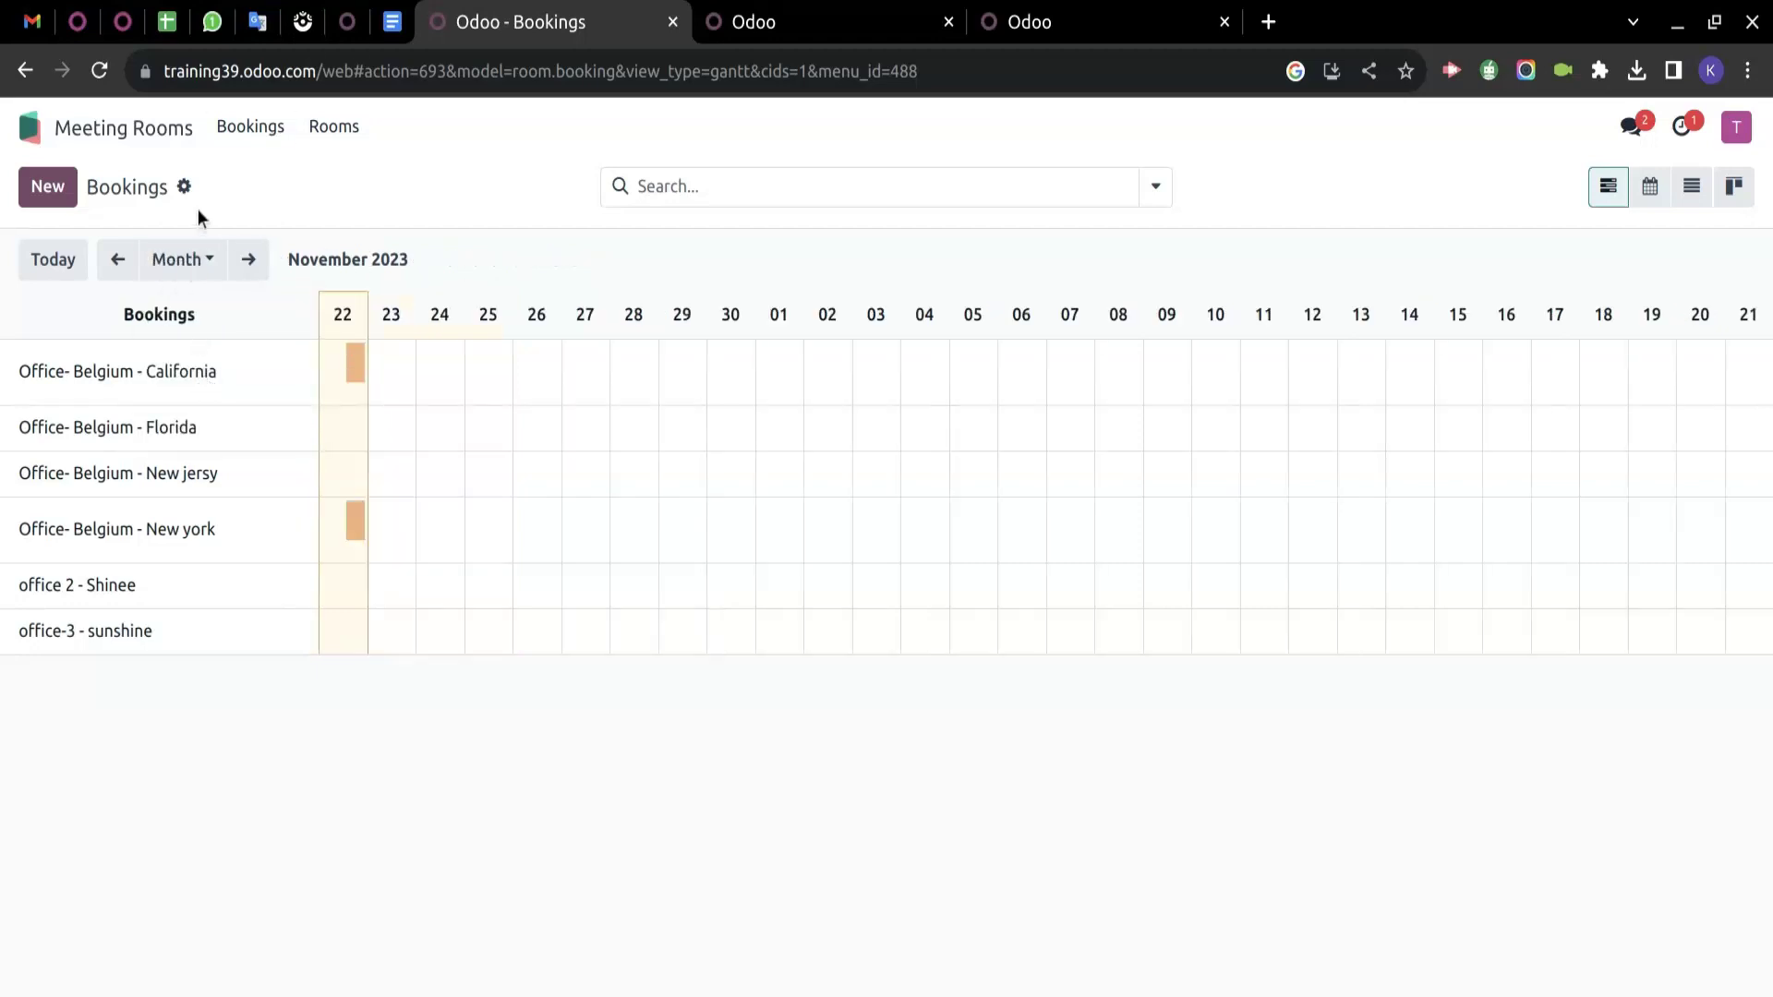
left_click(201, 273)
left_click(214, 415)
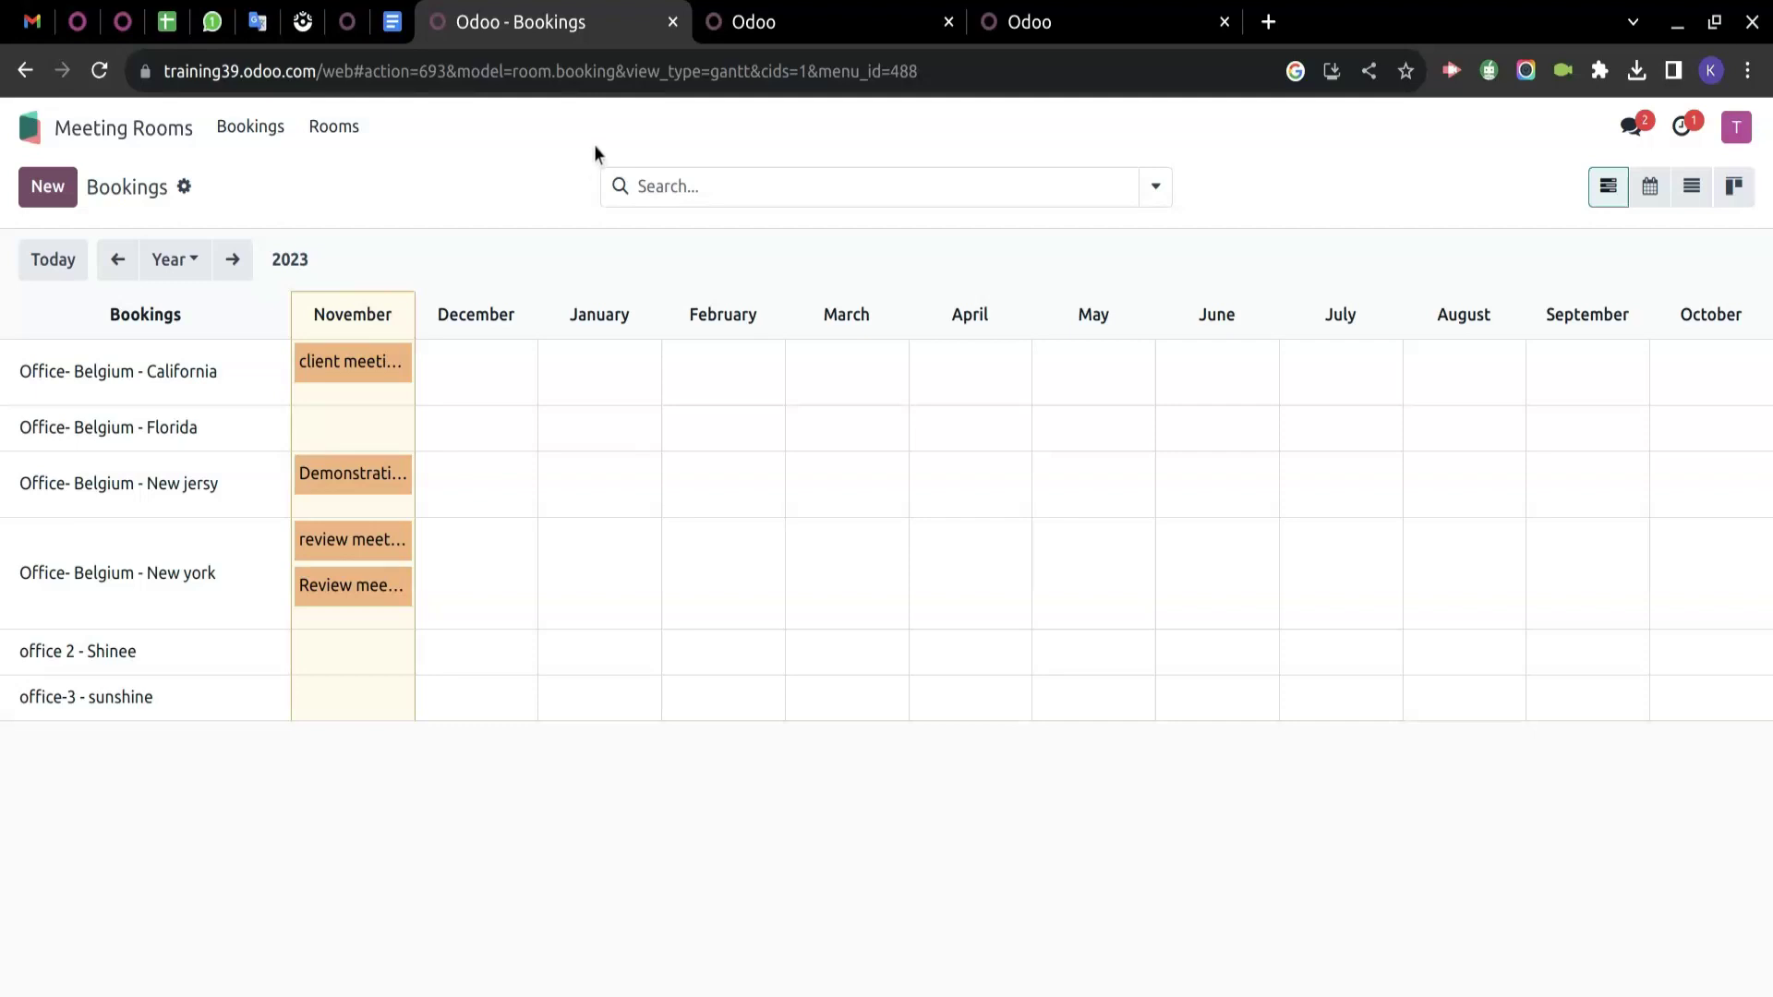
Examine the bookings' search options, including the custom filter rules and the settings for saving the current search as a favorite.
left_click(1155, 188)
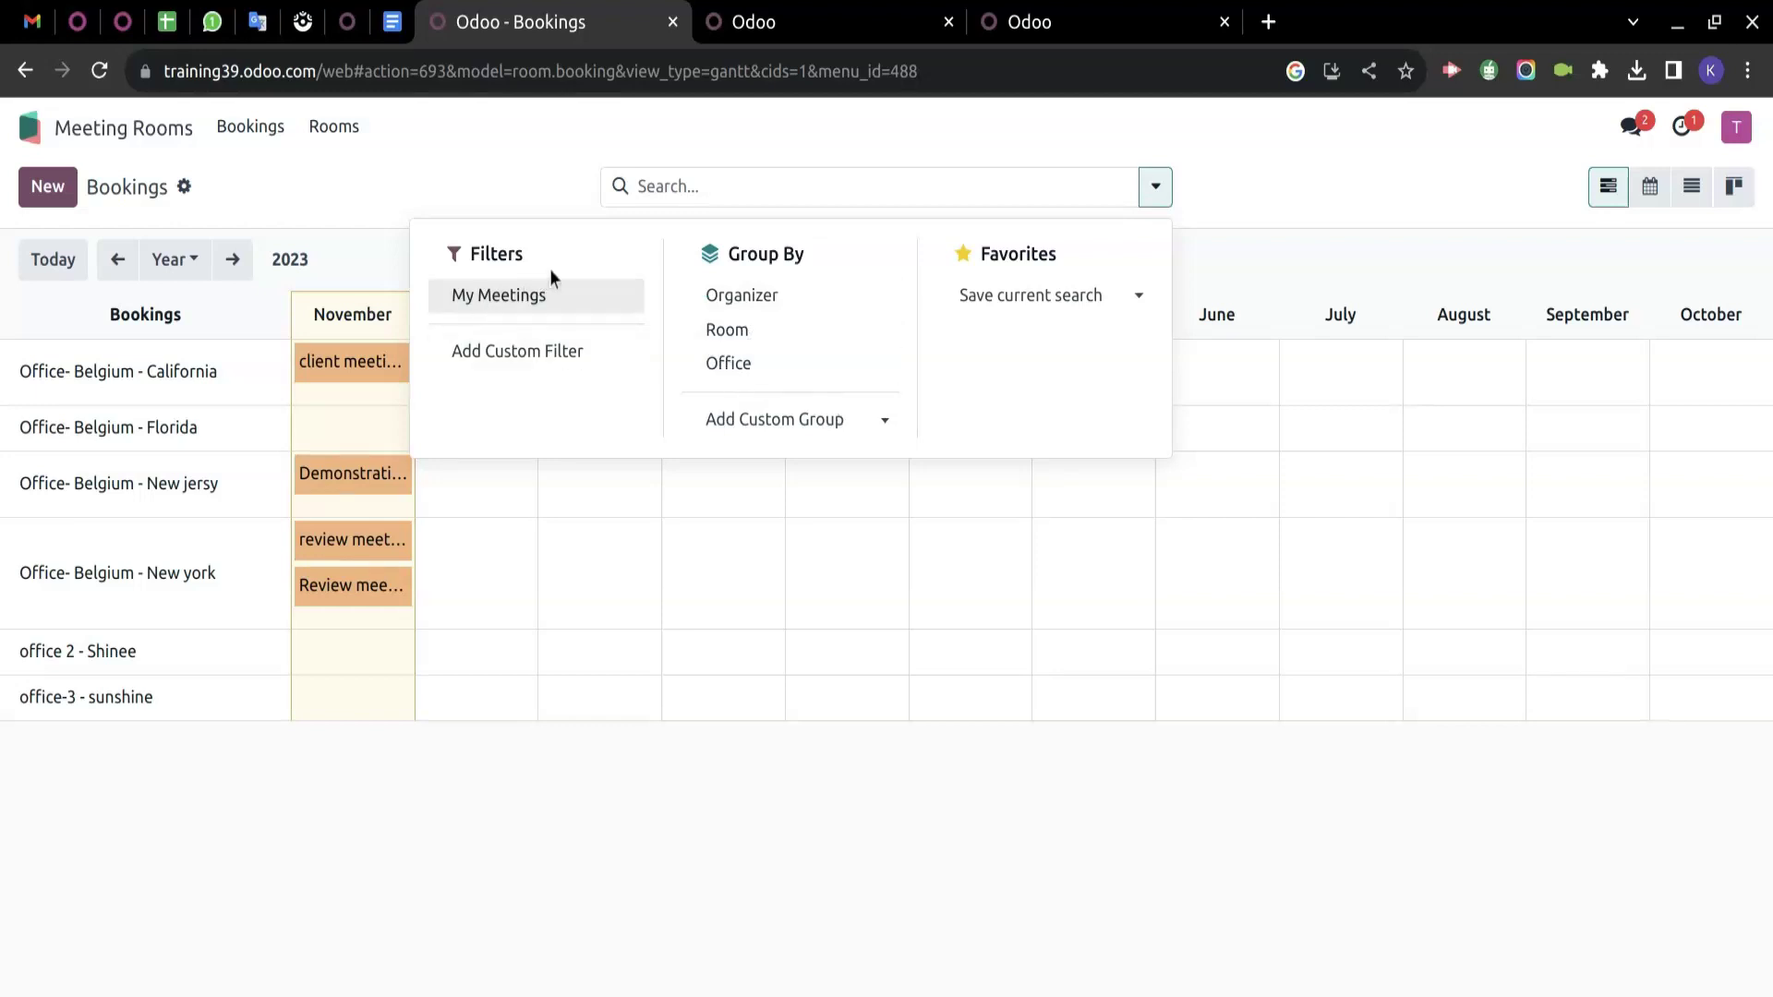
left_click(503, 368)
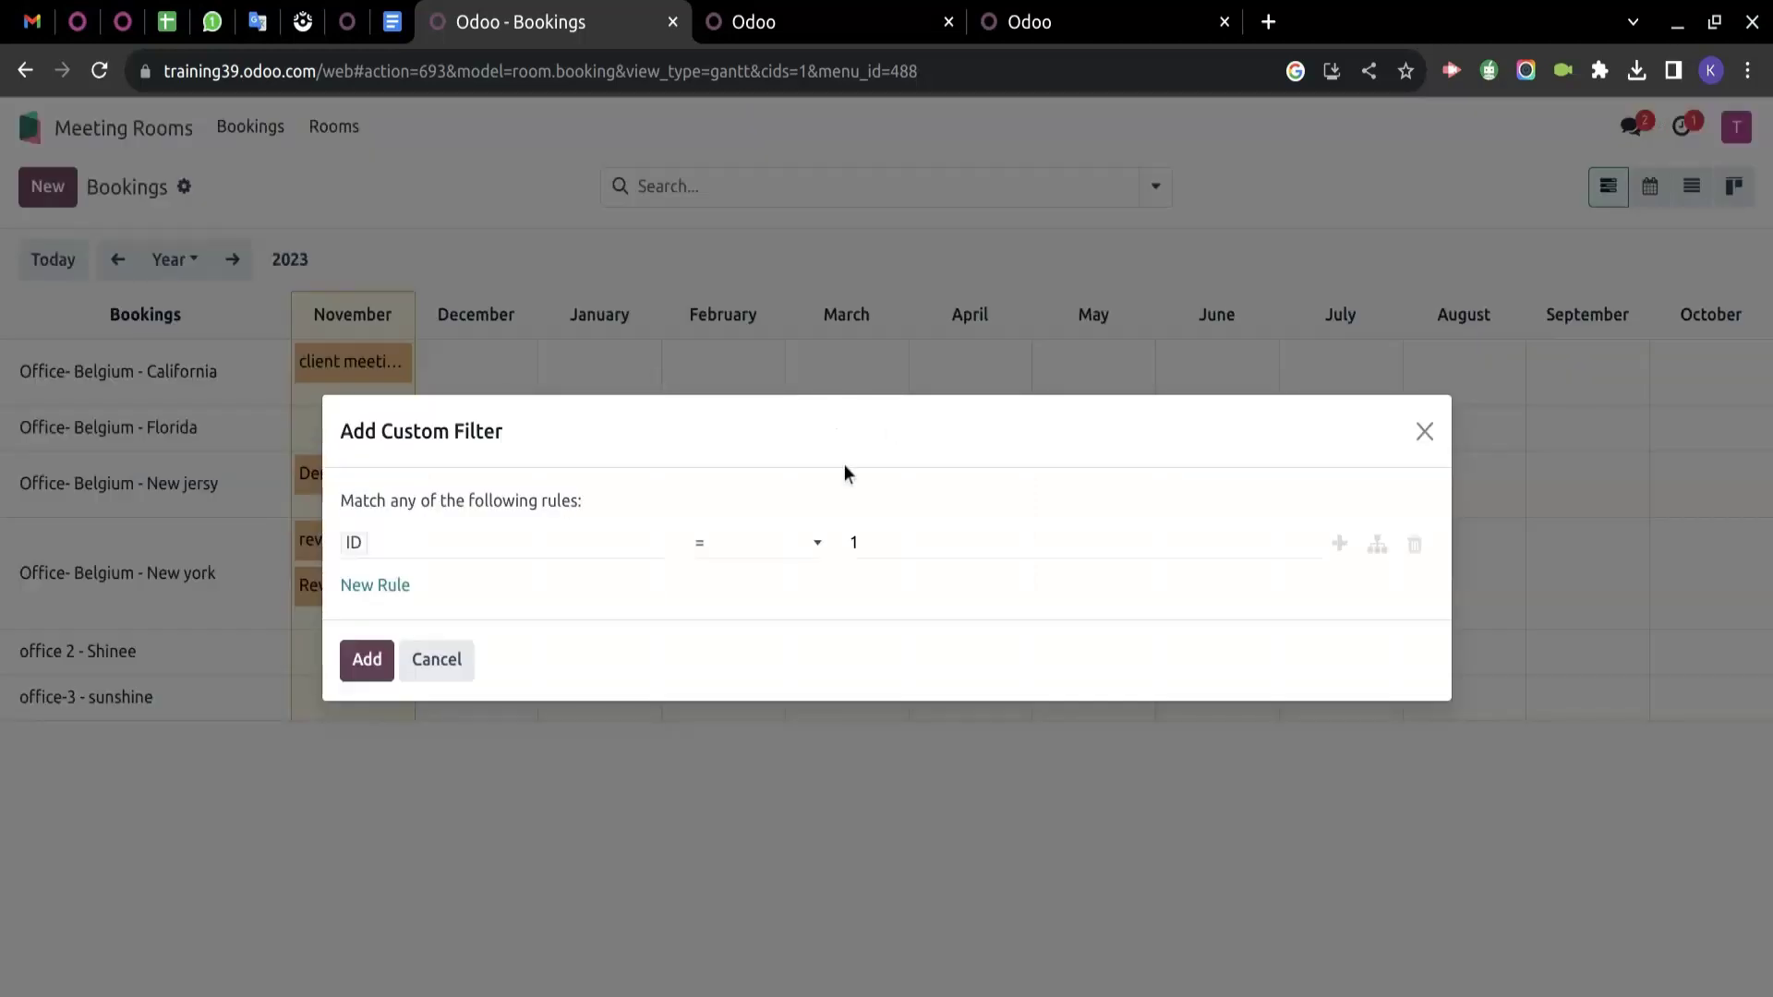
left_click(1420, 431)
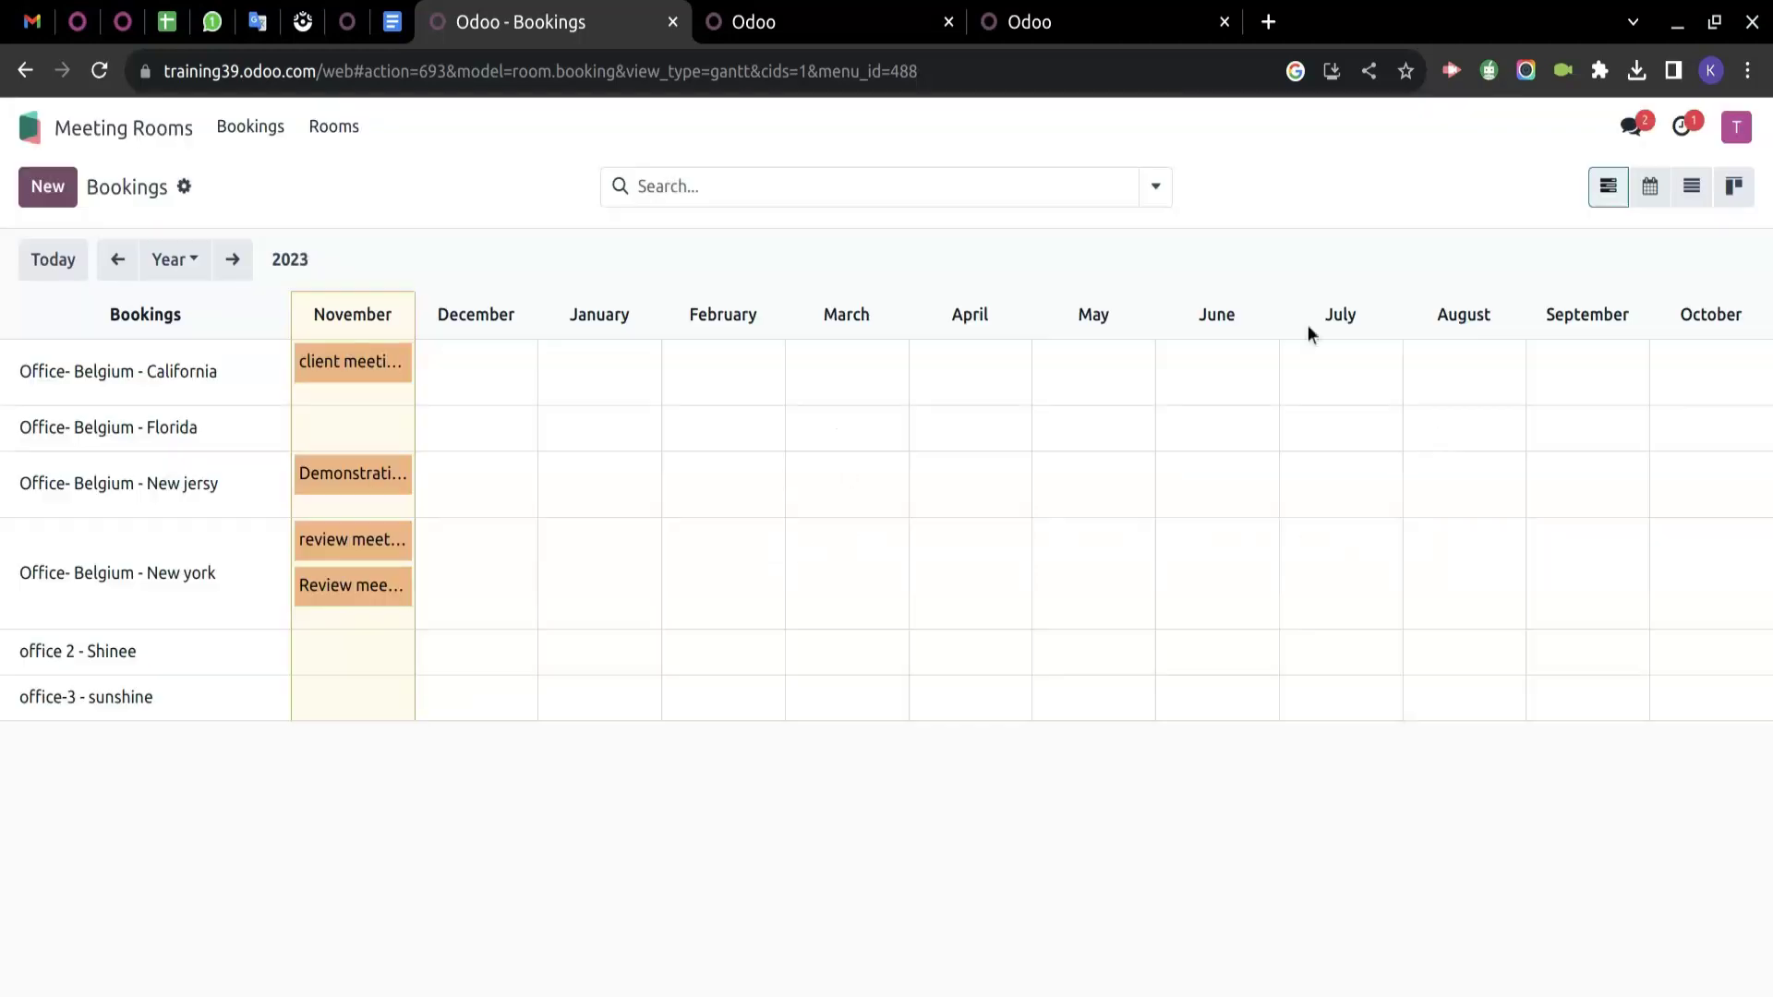
left_click(1153, 201)
left_click(1151, 203)
left_click(1152, 203)
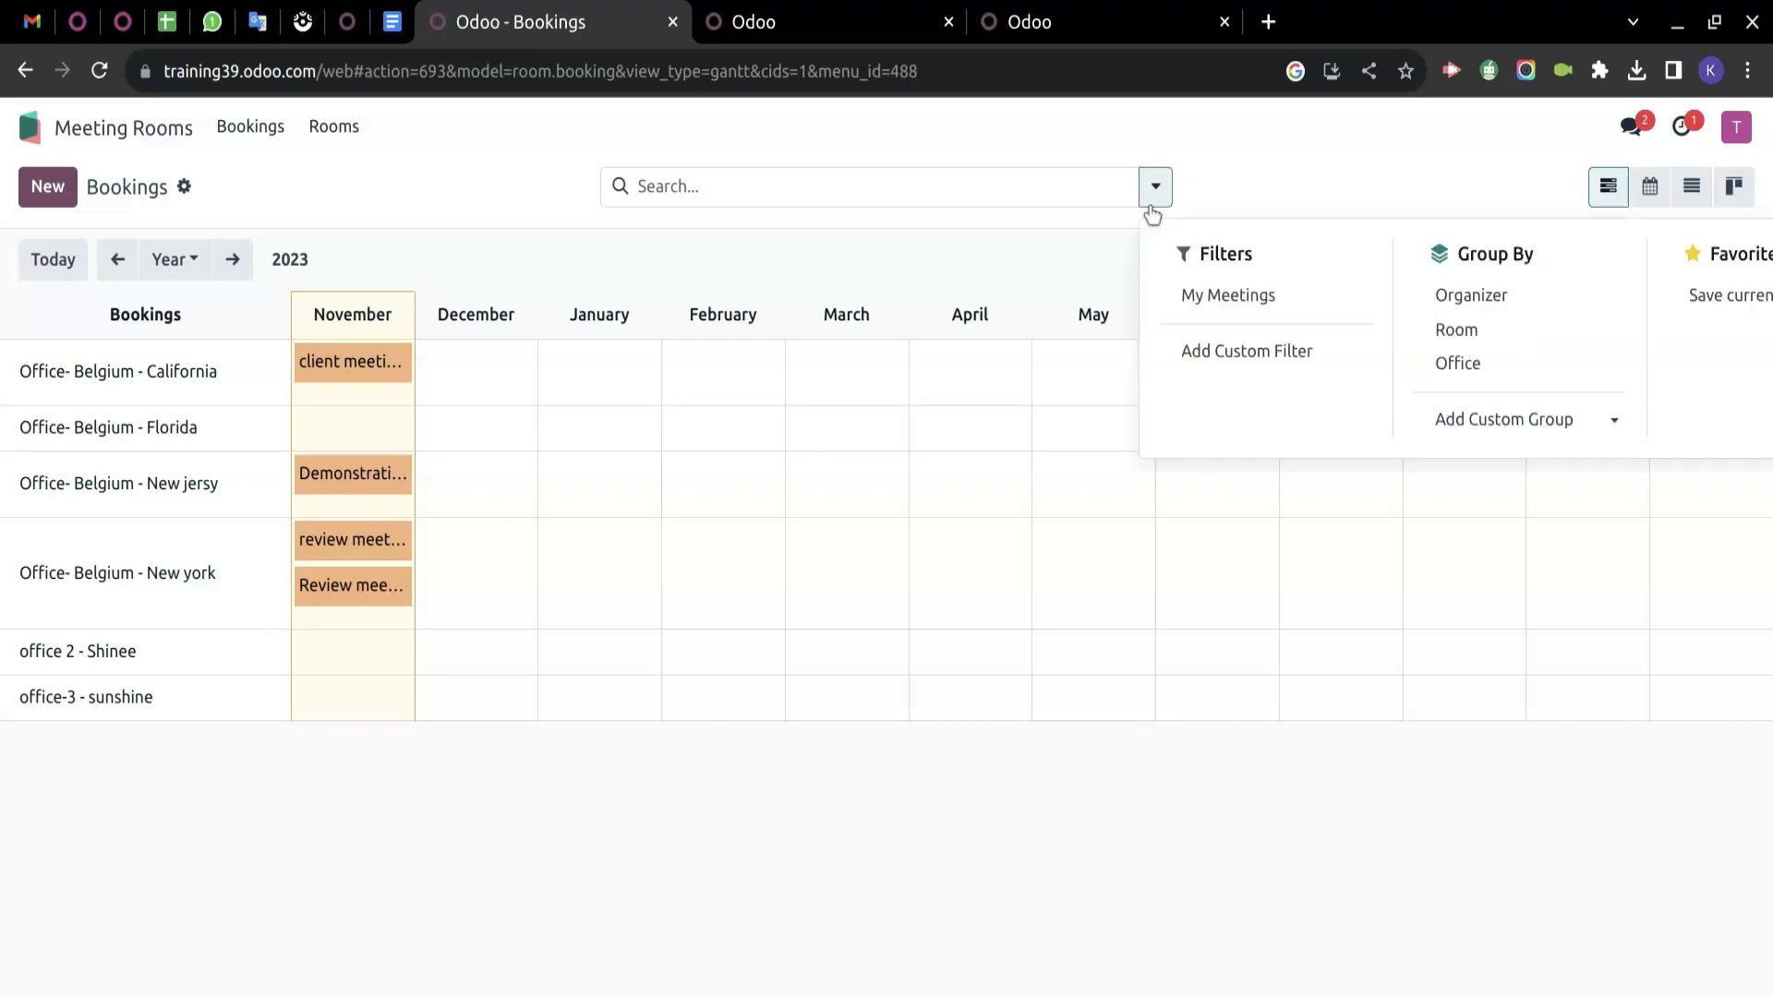
left_click(1153, 204)
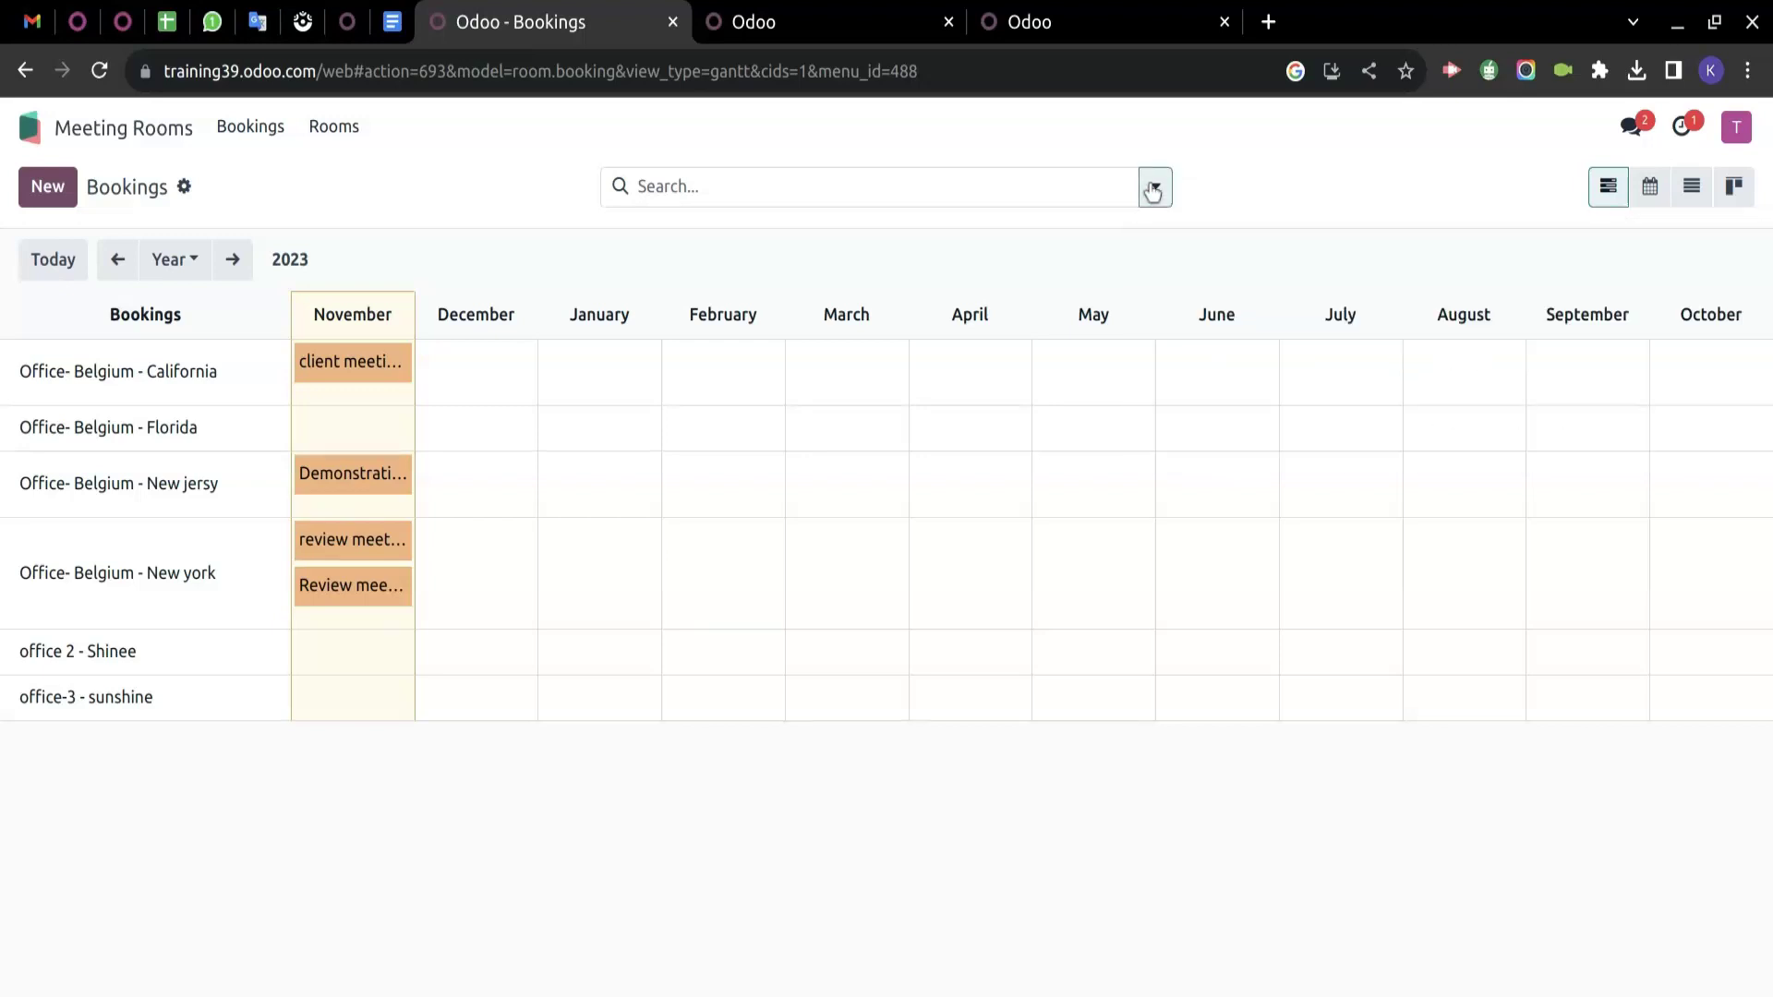
left_click(1154, 189)
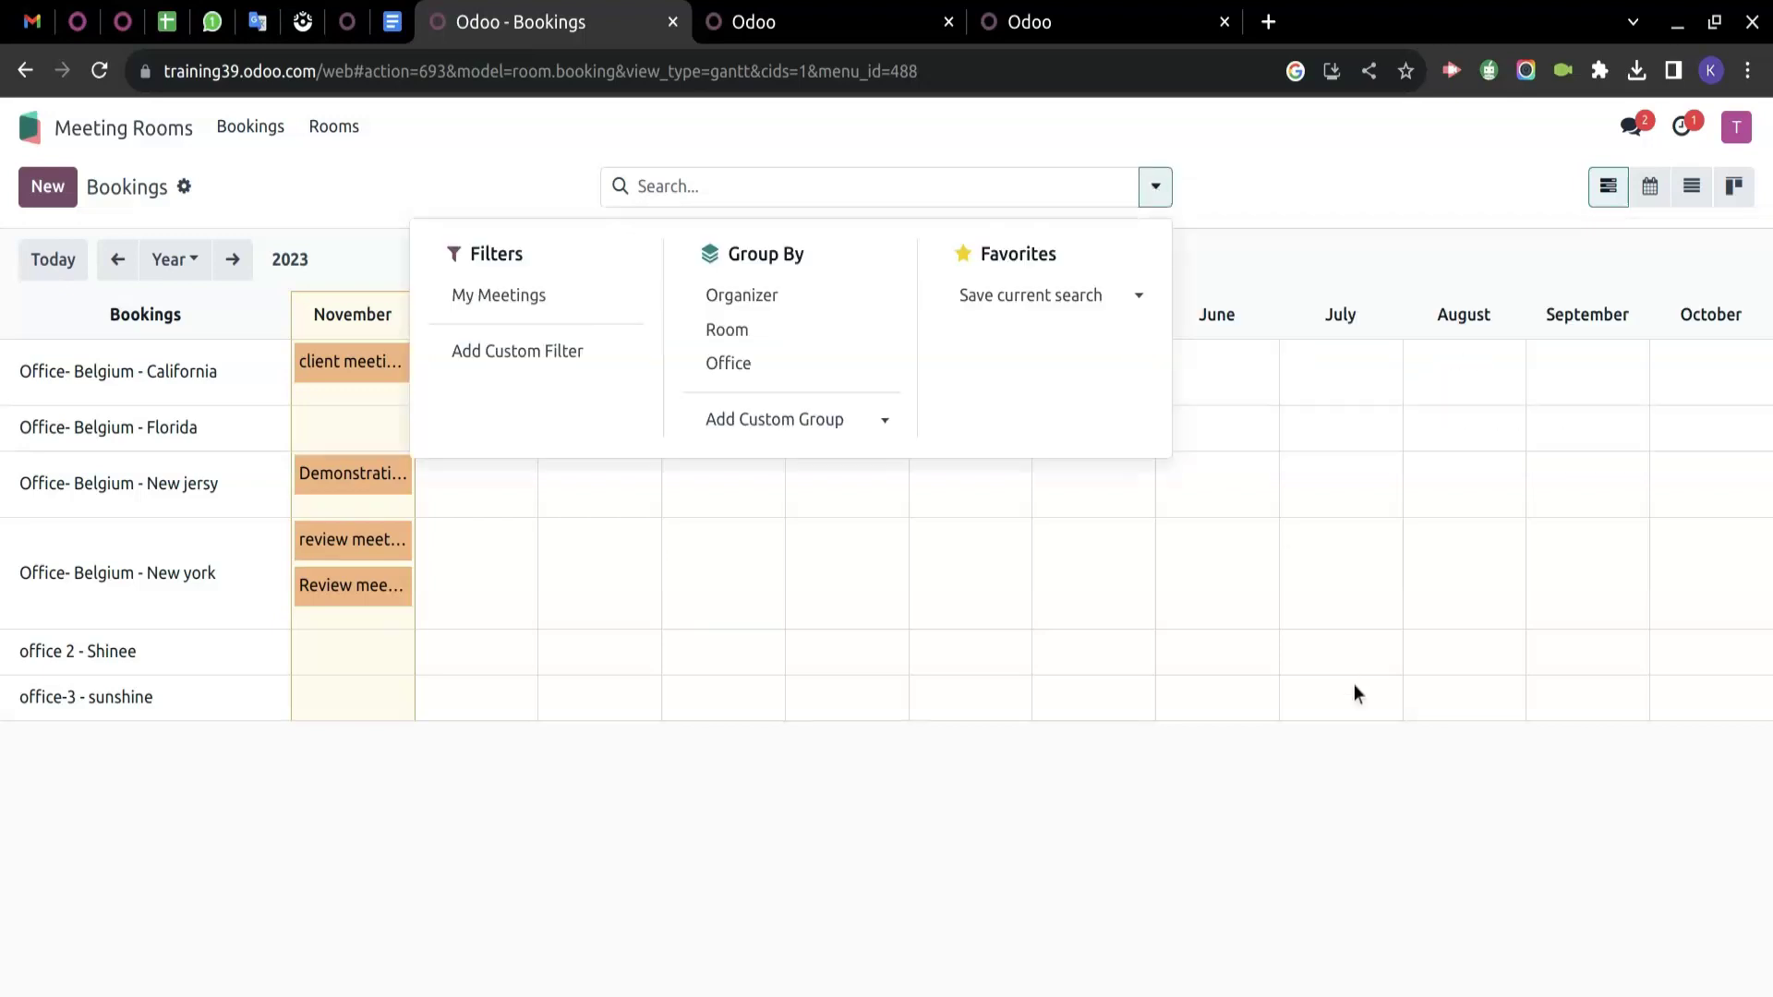
left_click(1137, 296)
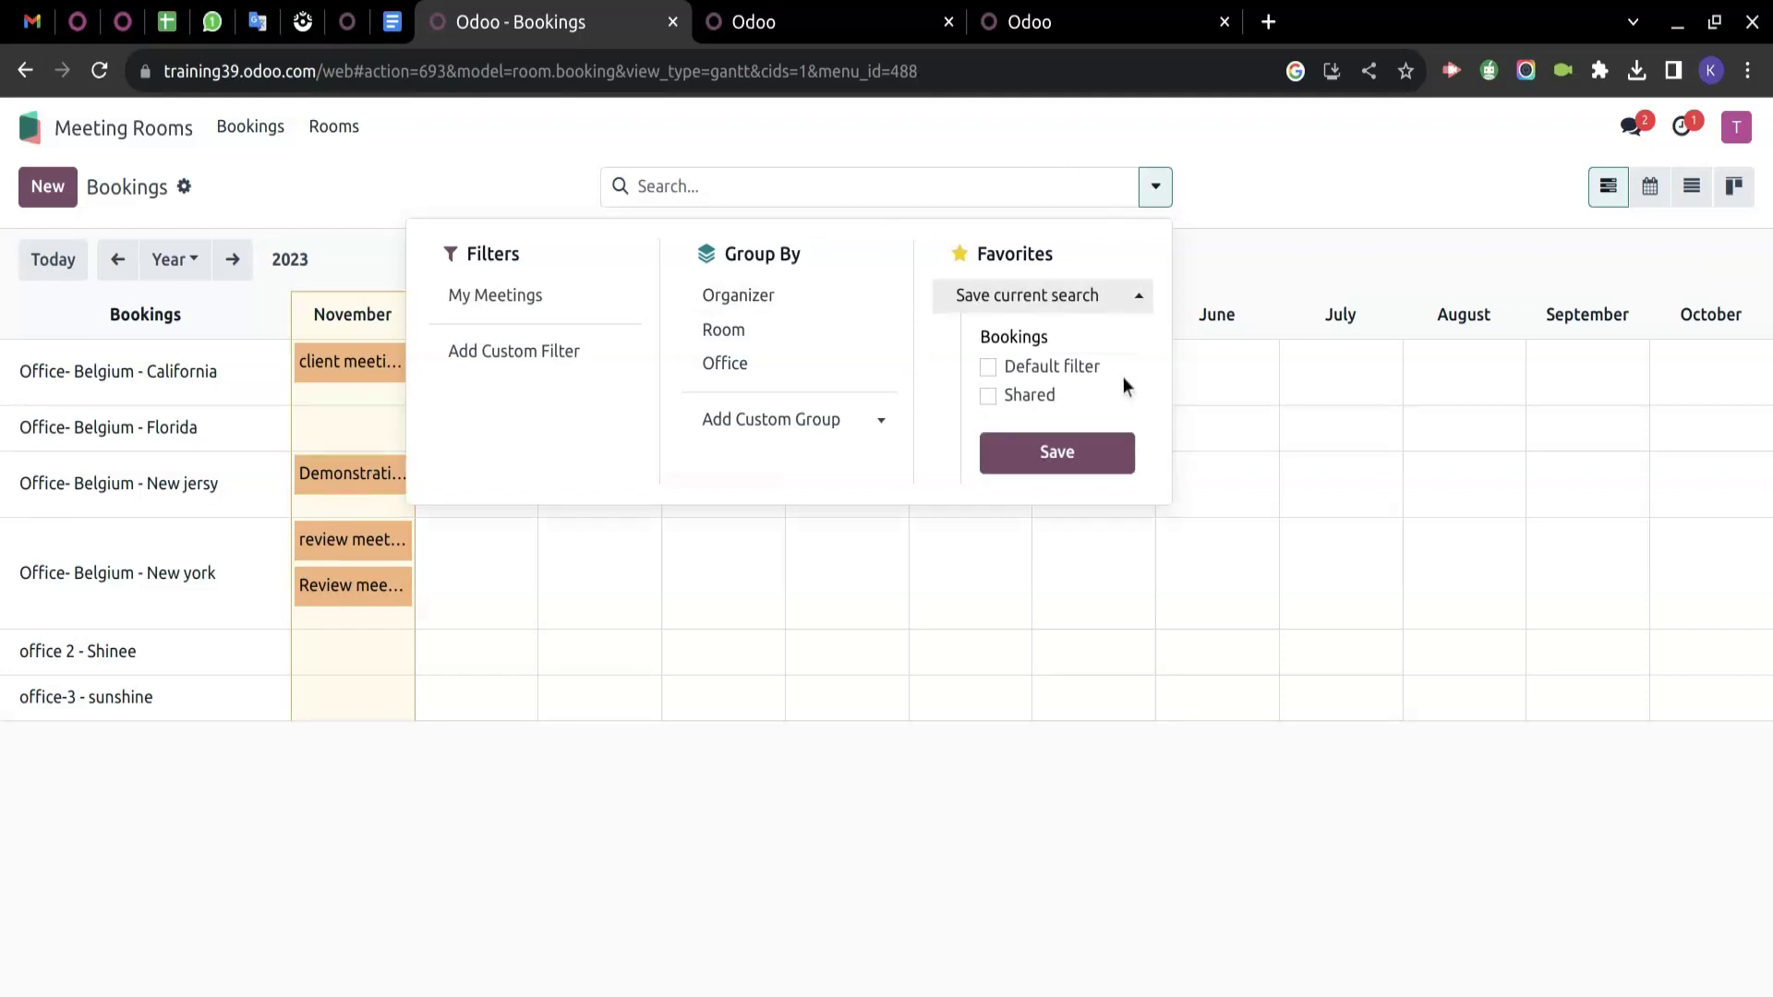
left_click(1233, 190)
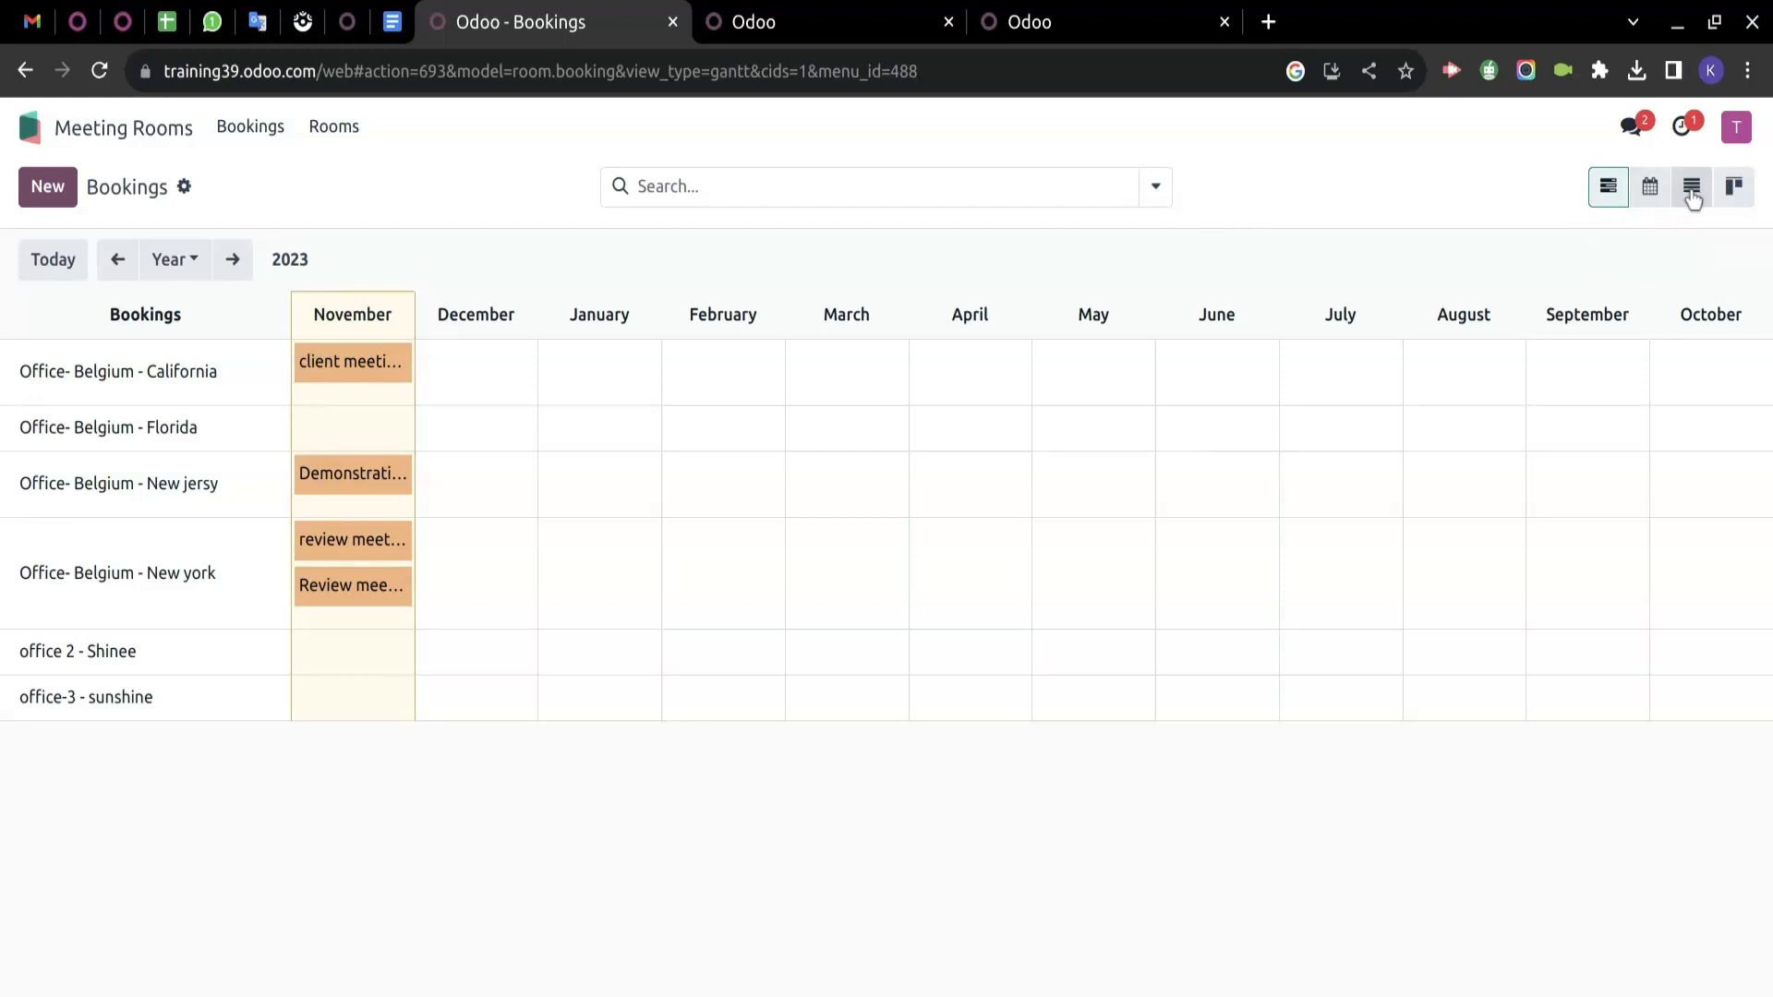
Show the bookings in the calendar view and examine the week's meetings and the available time scales.
left_click(1644, 189)
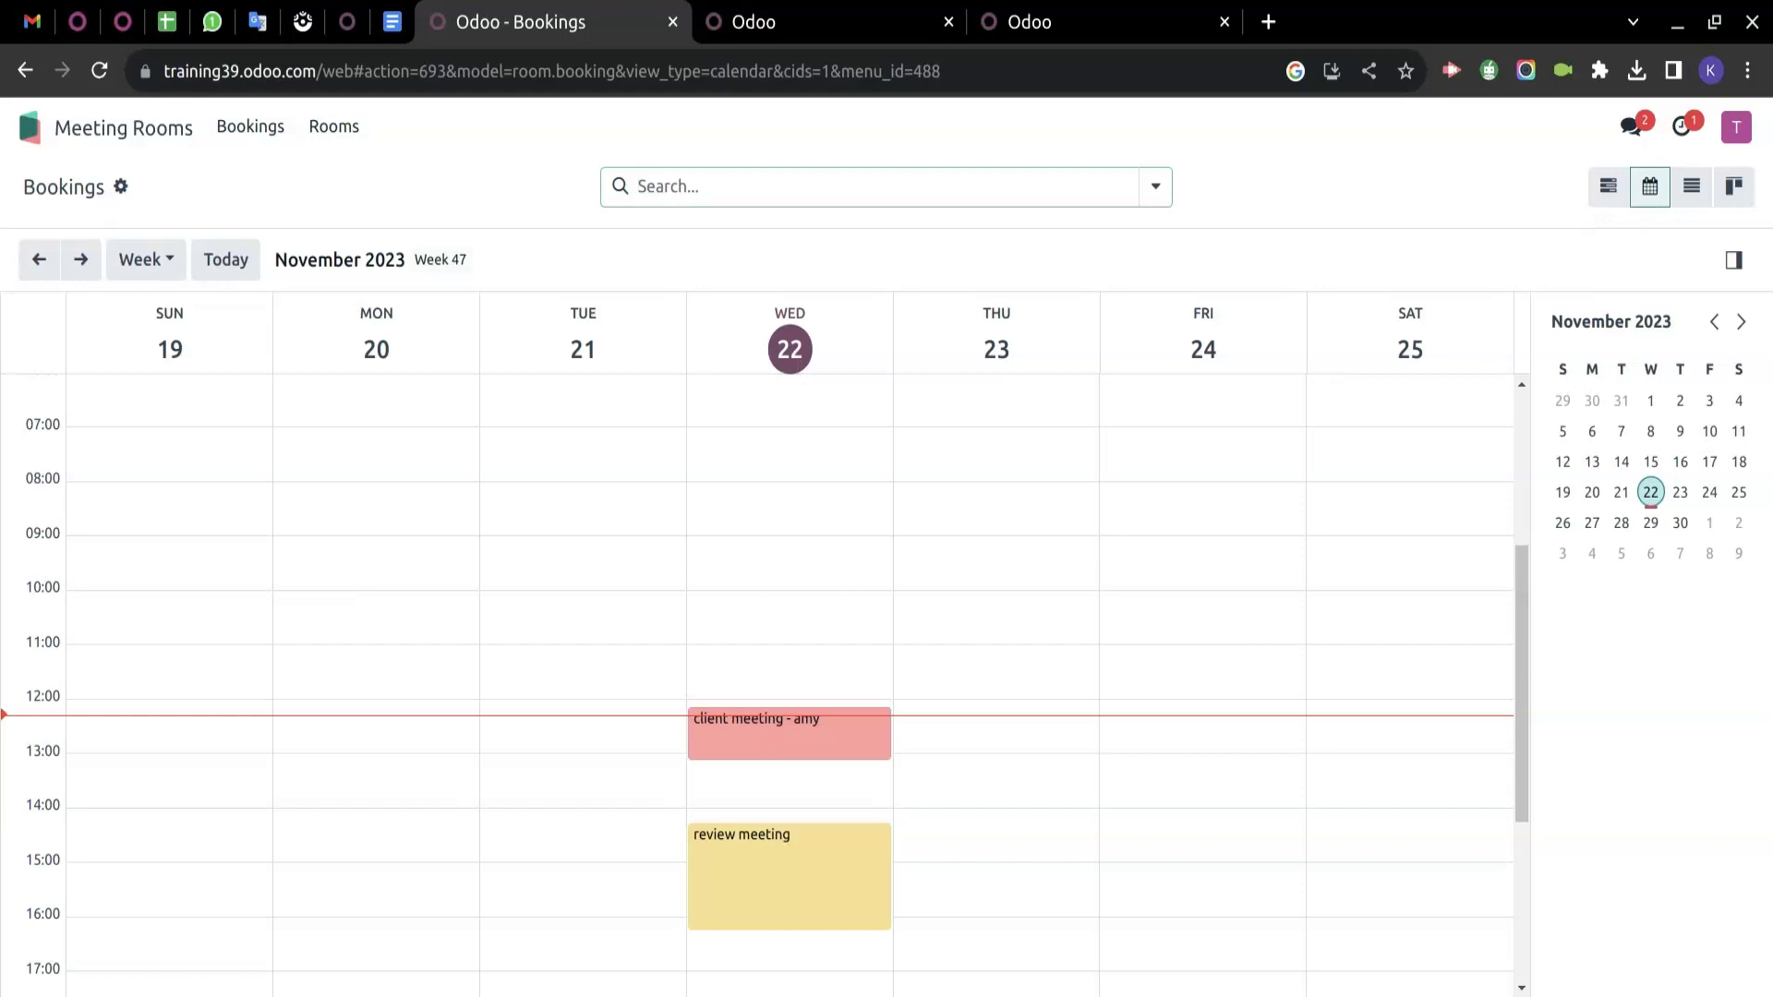
scroll(539, 677, "down", 3)
scroll(539, 678, "up", 3)
scroll(539, 672, "down", 3)
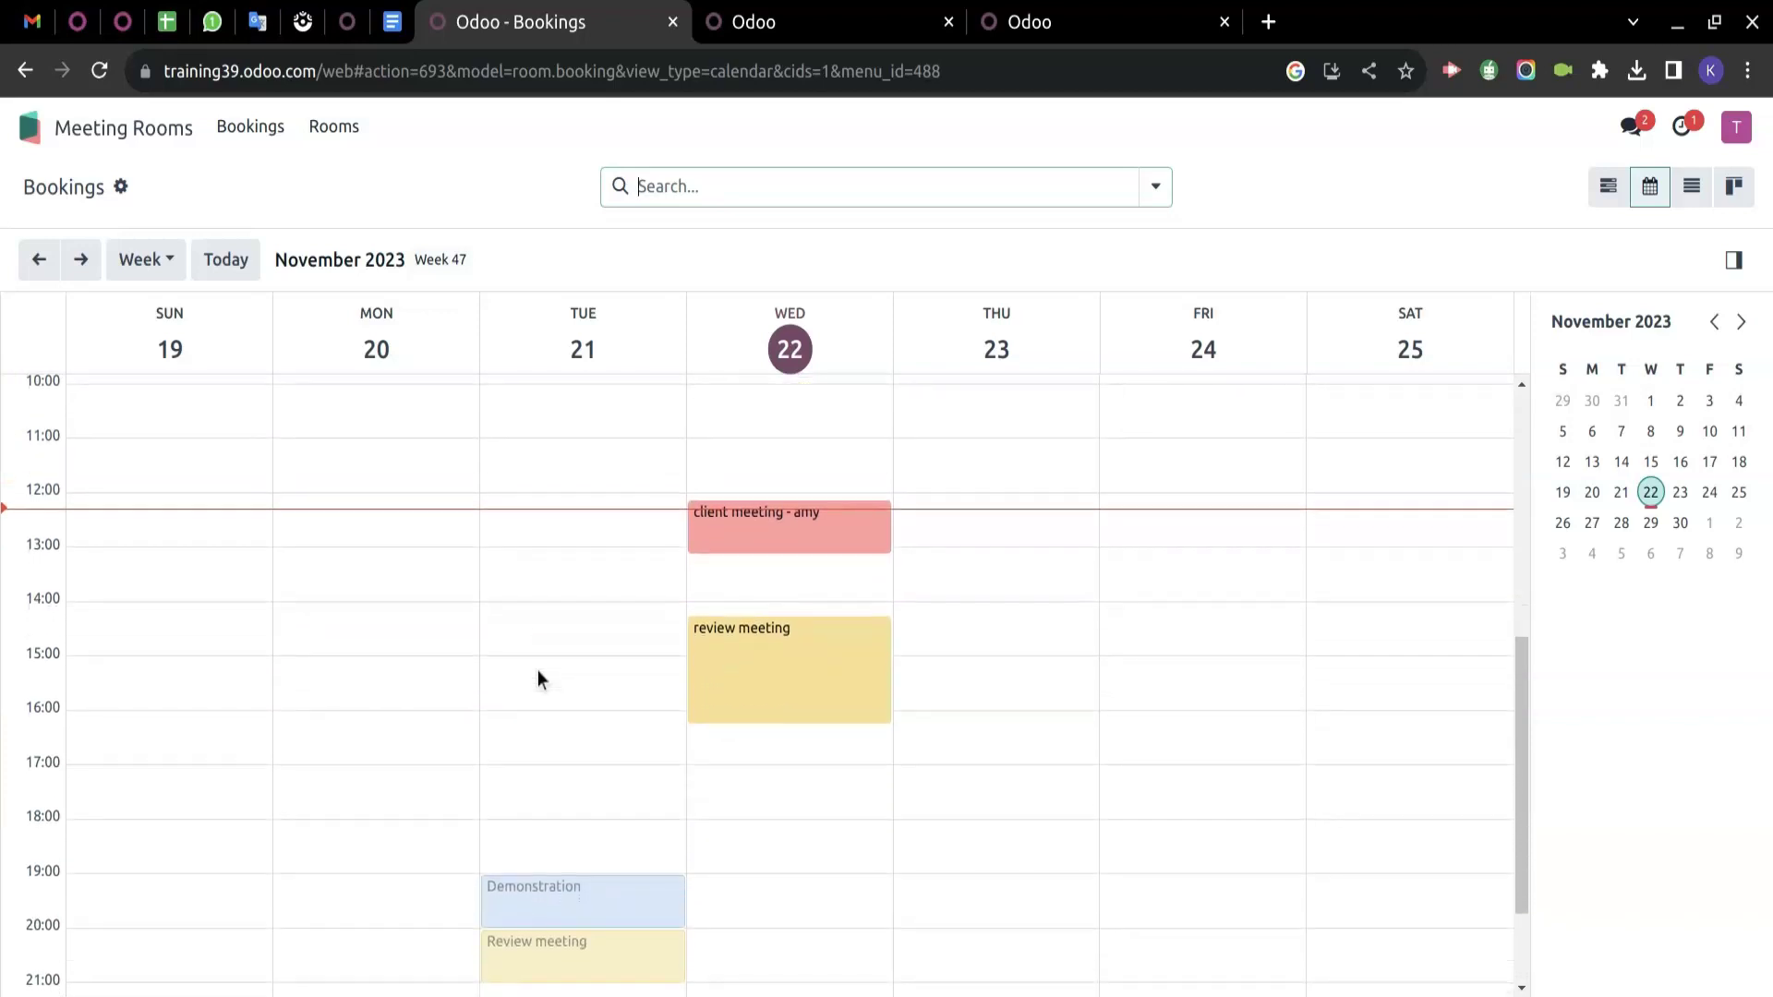
scroll(665, 598, "up", 9)
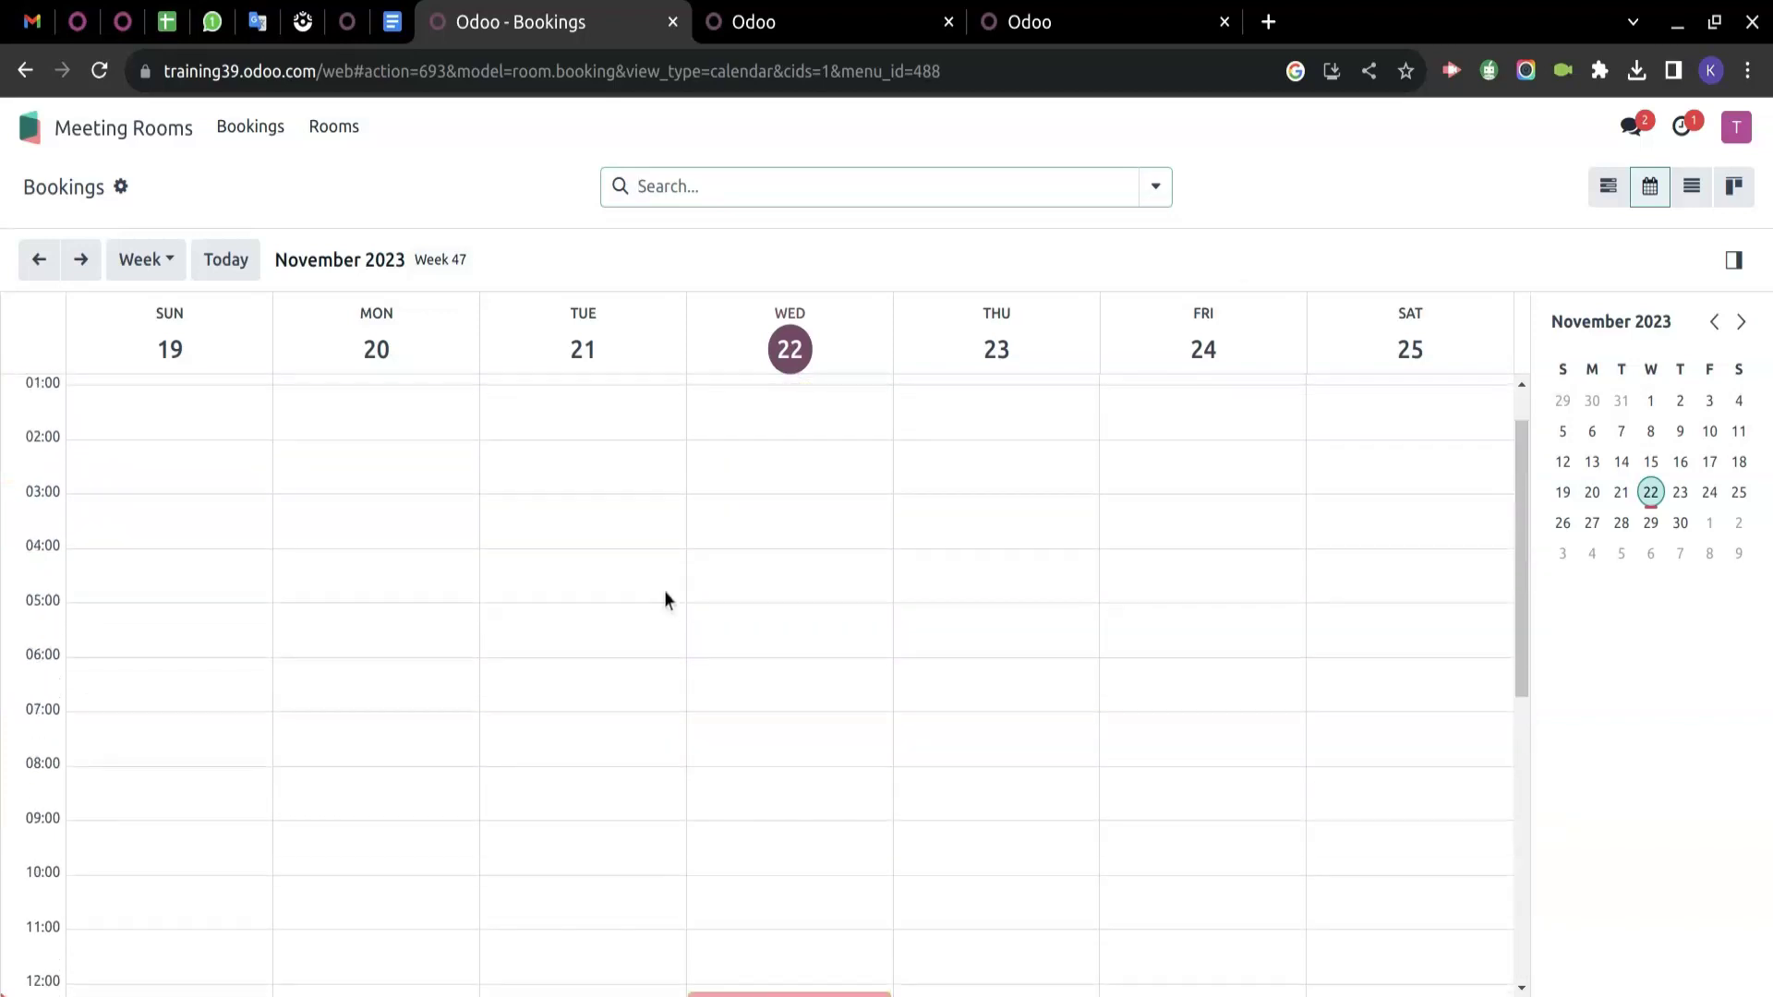
left_click(154, 273)
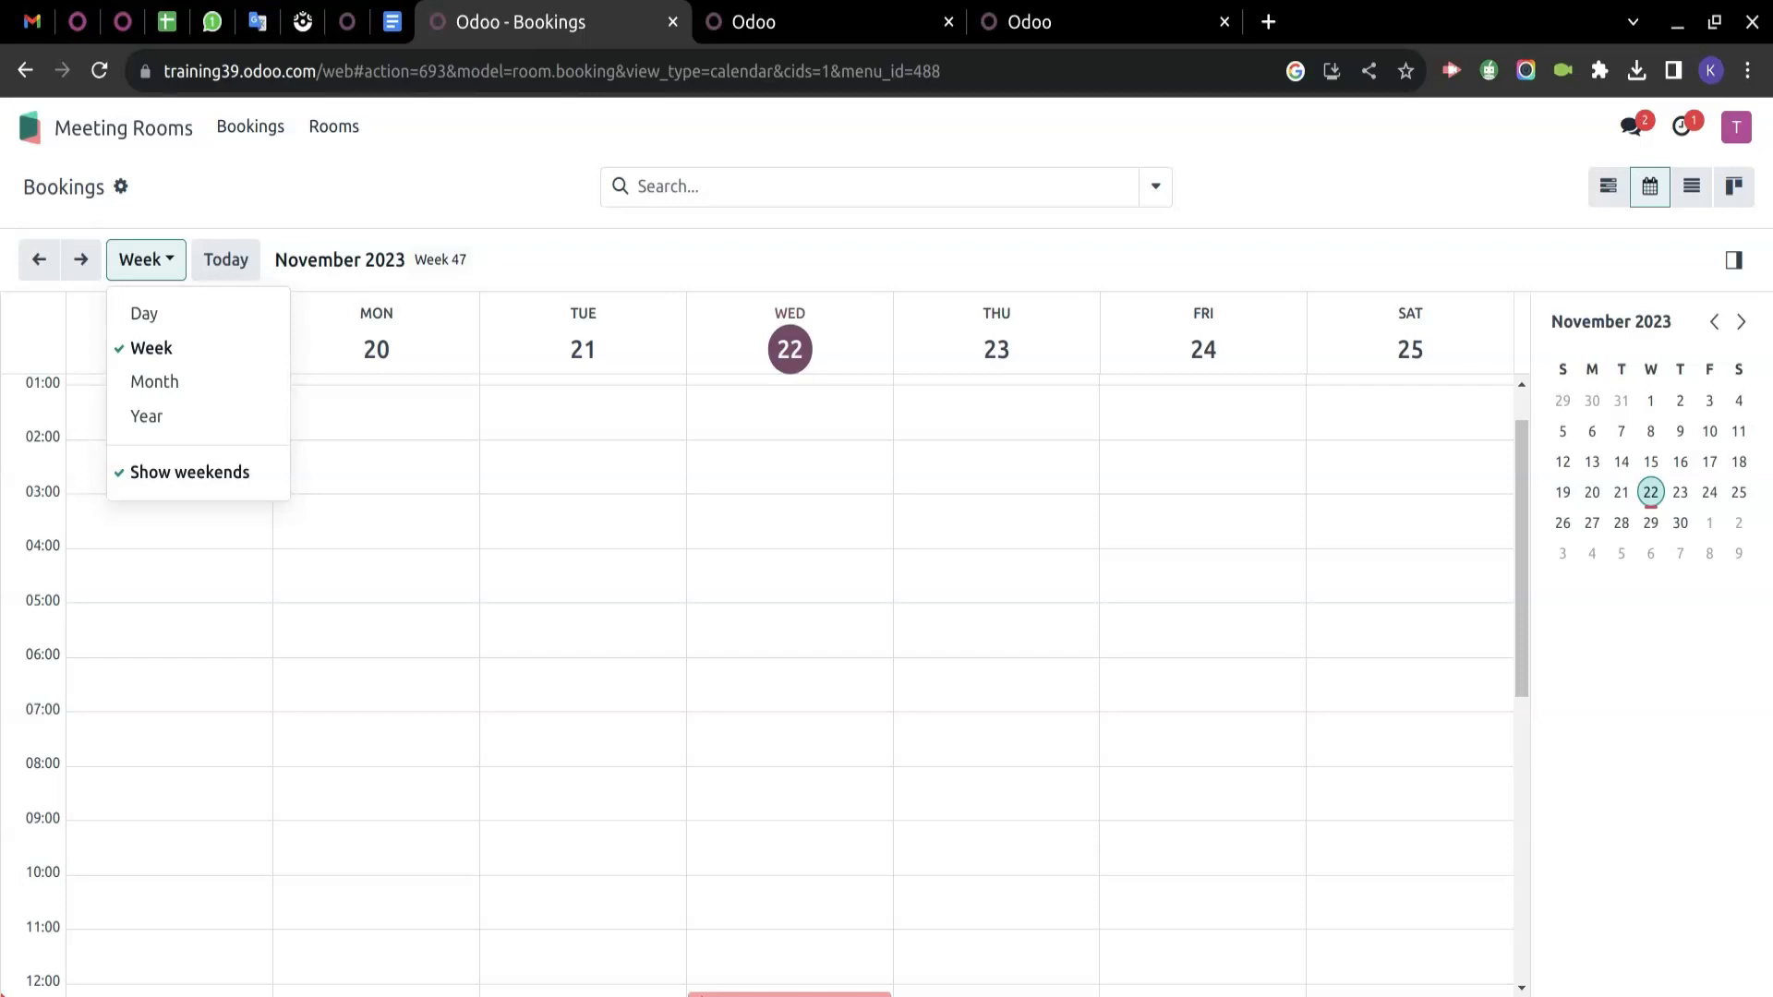
left_click(462, 121)
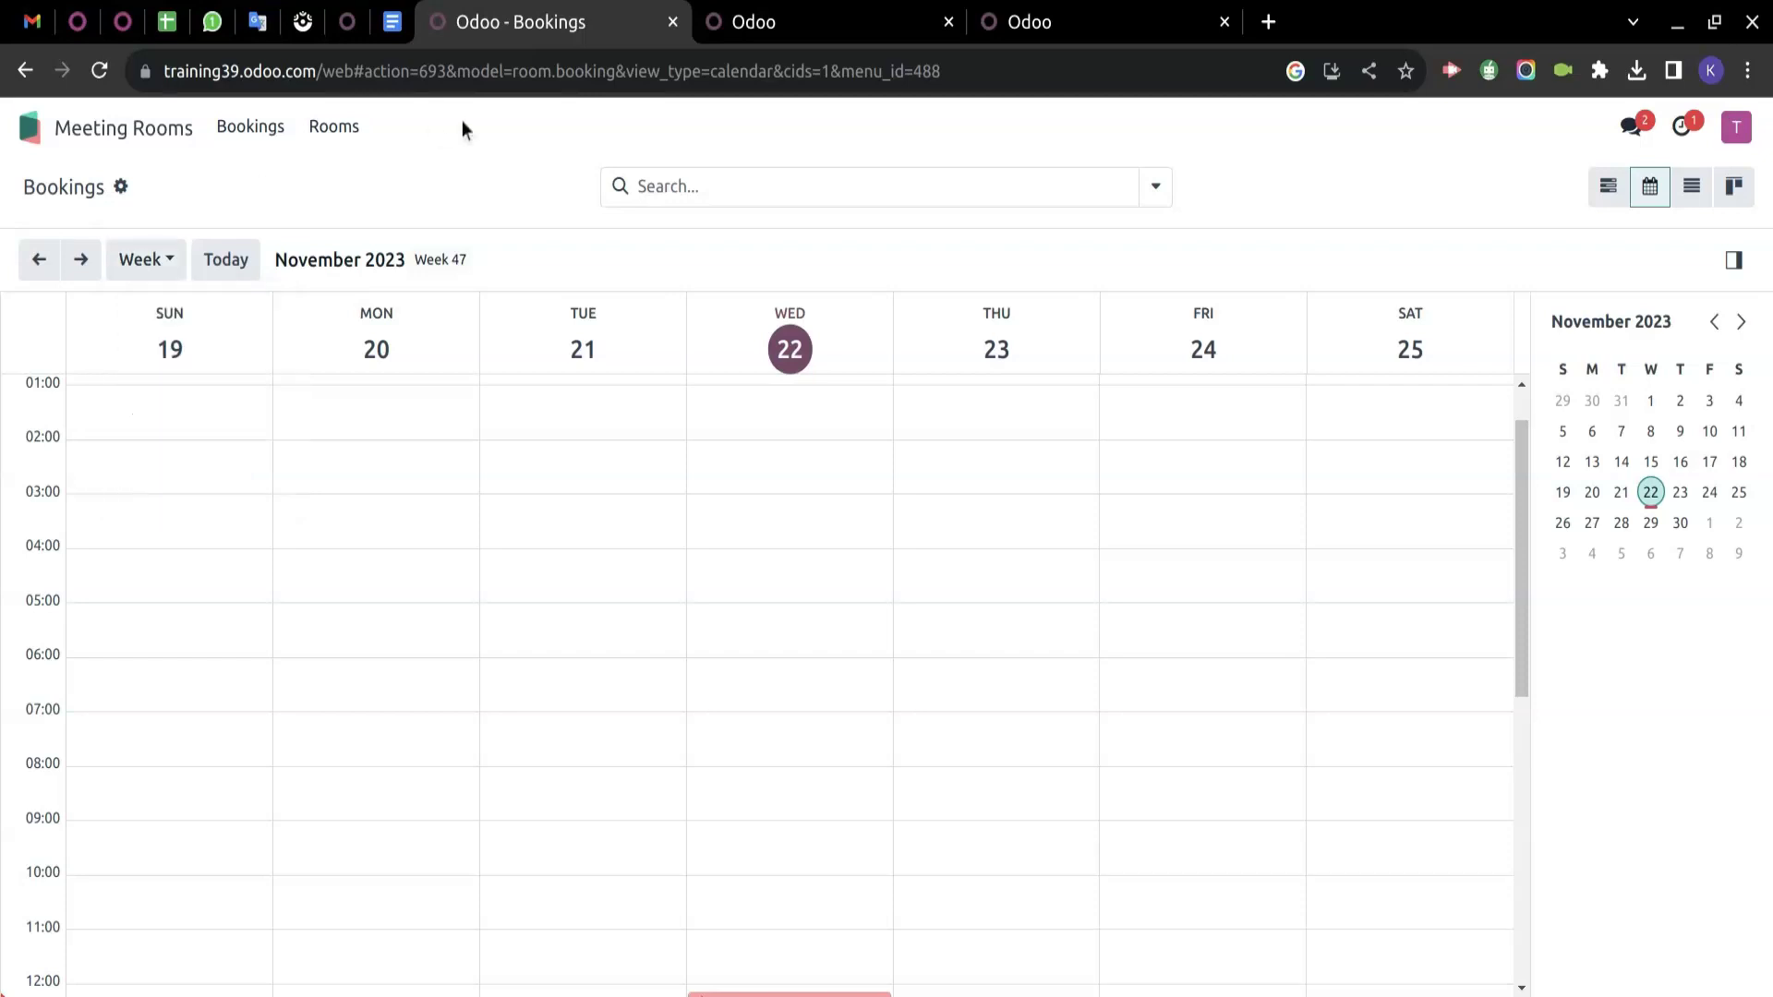
Review the bookings in the list and kanban views, and return to the home screen of all apps.
left_click(1691, 188)
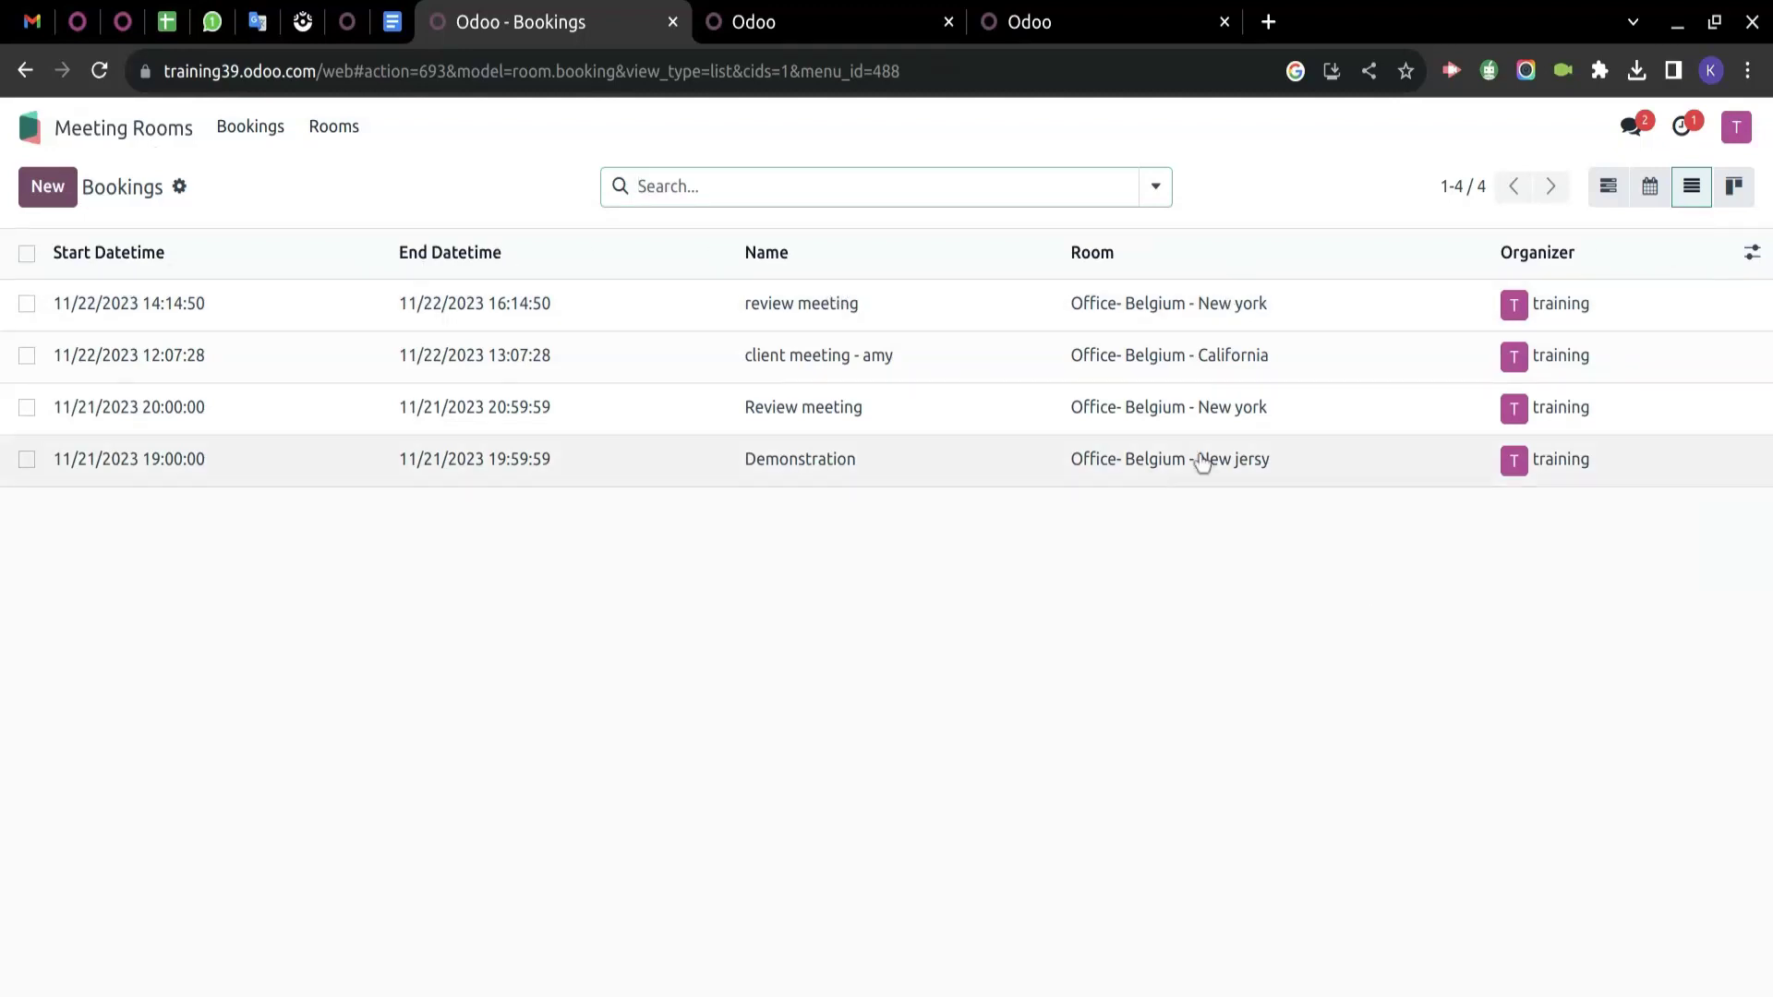
left_click(1736, 190)
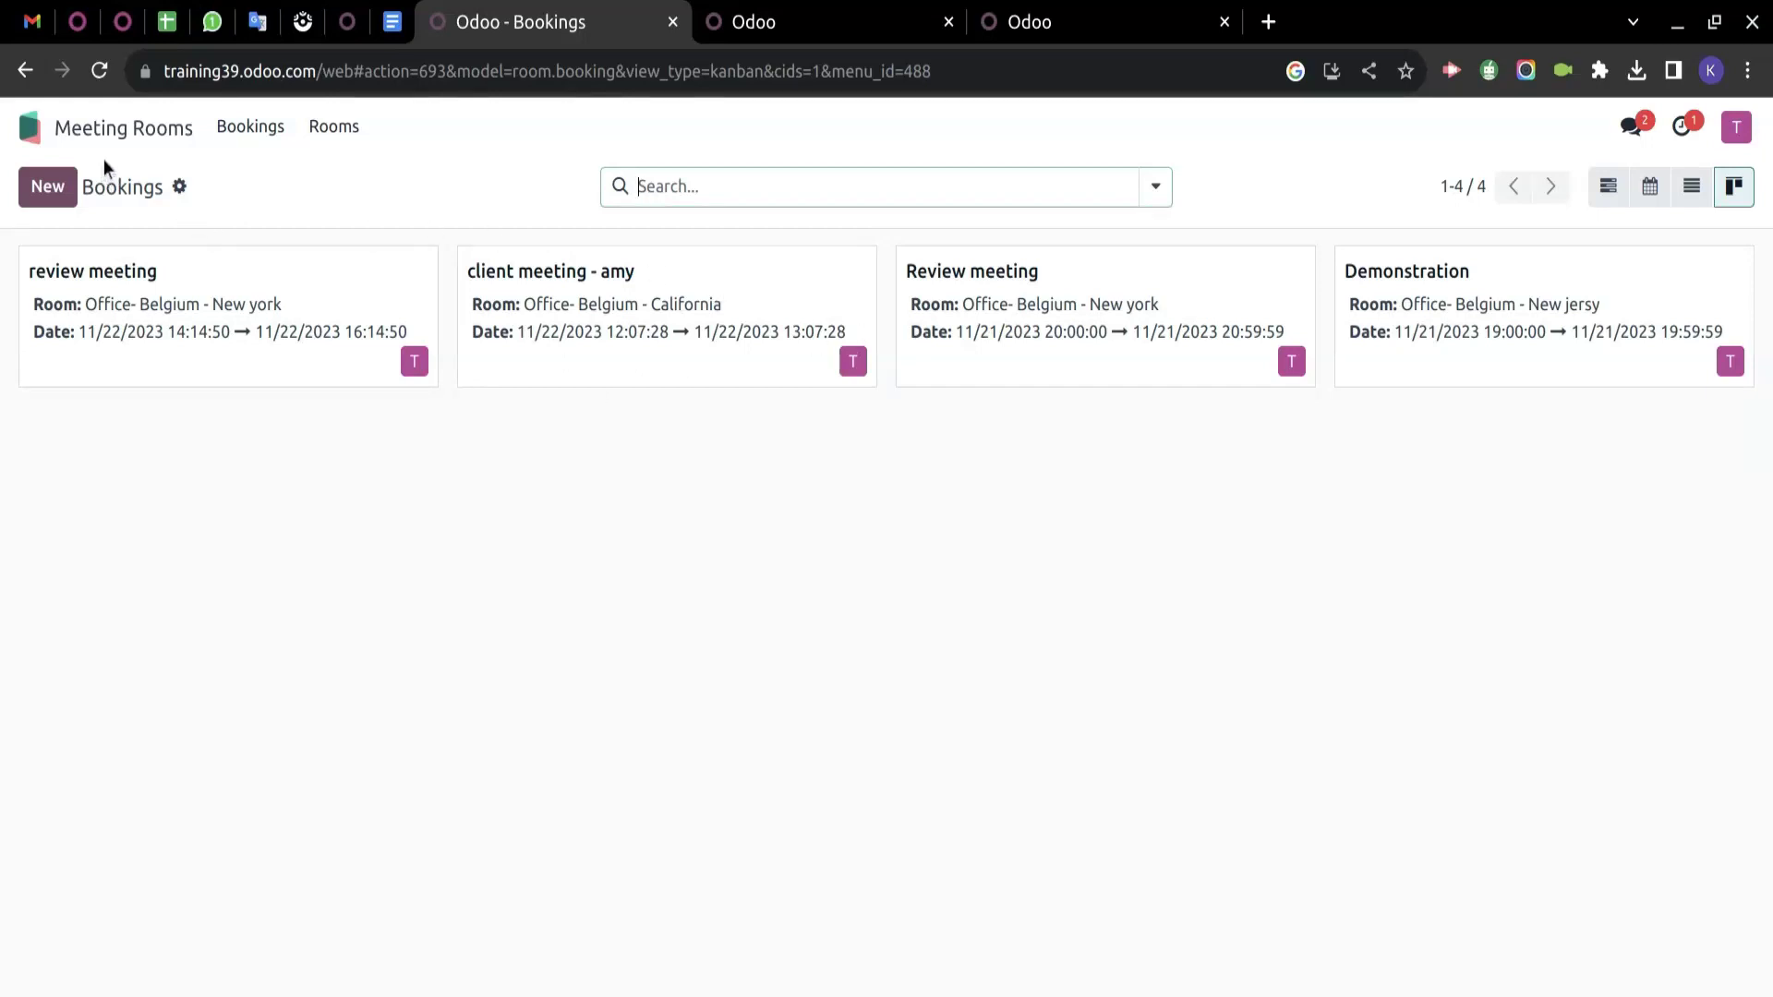
left_click(129, 137)
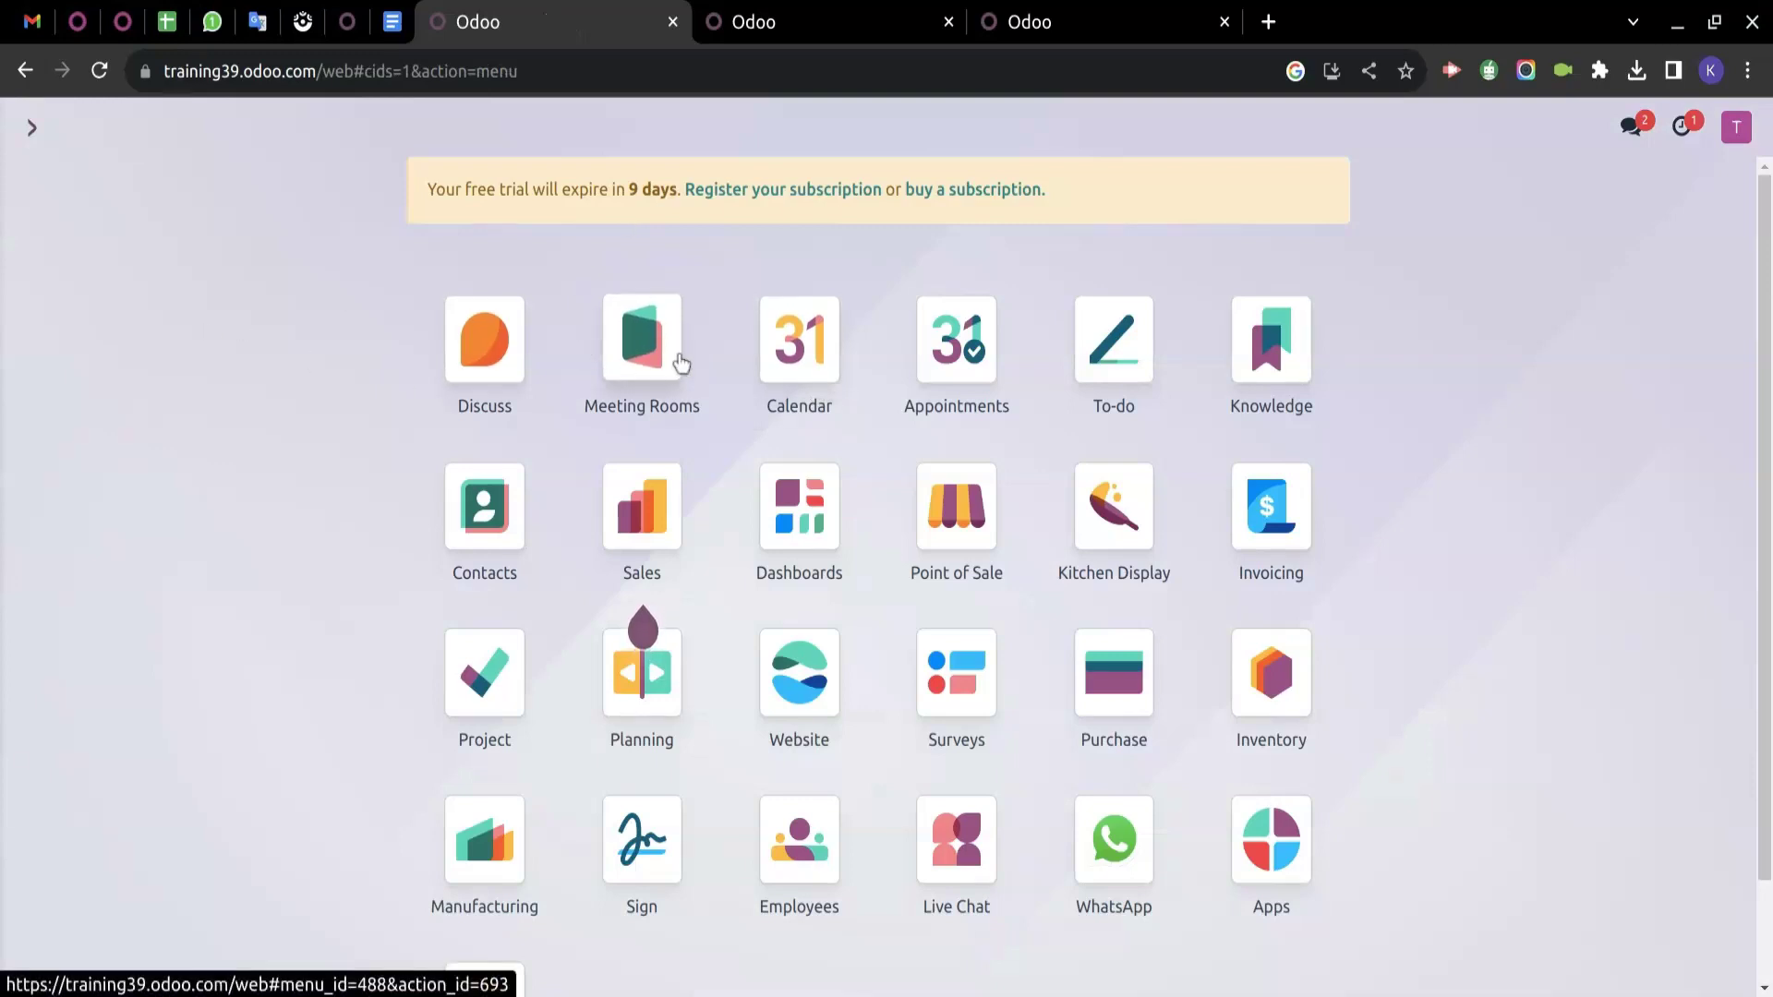
Reopen Meeting Rooms to revisit the rooms overview and the bookings, and return to the apps home screen.
left_click(680, 363)
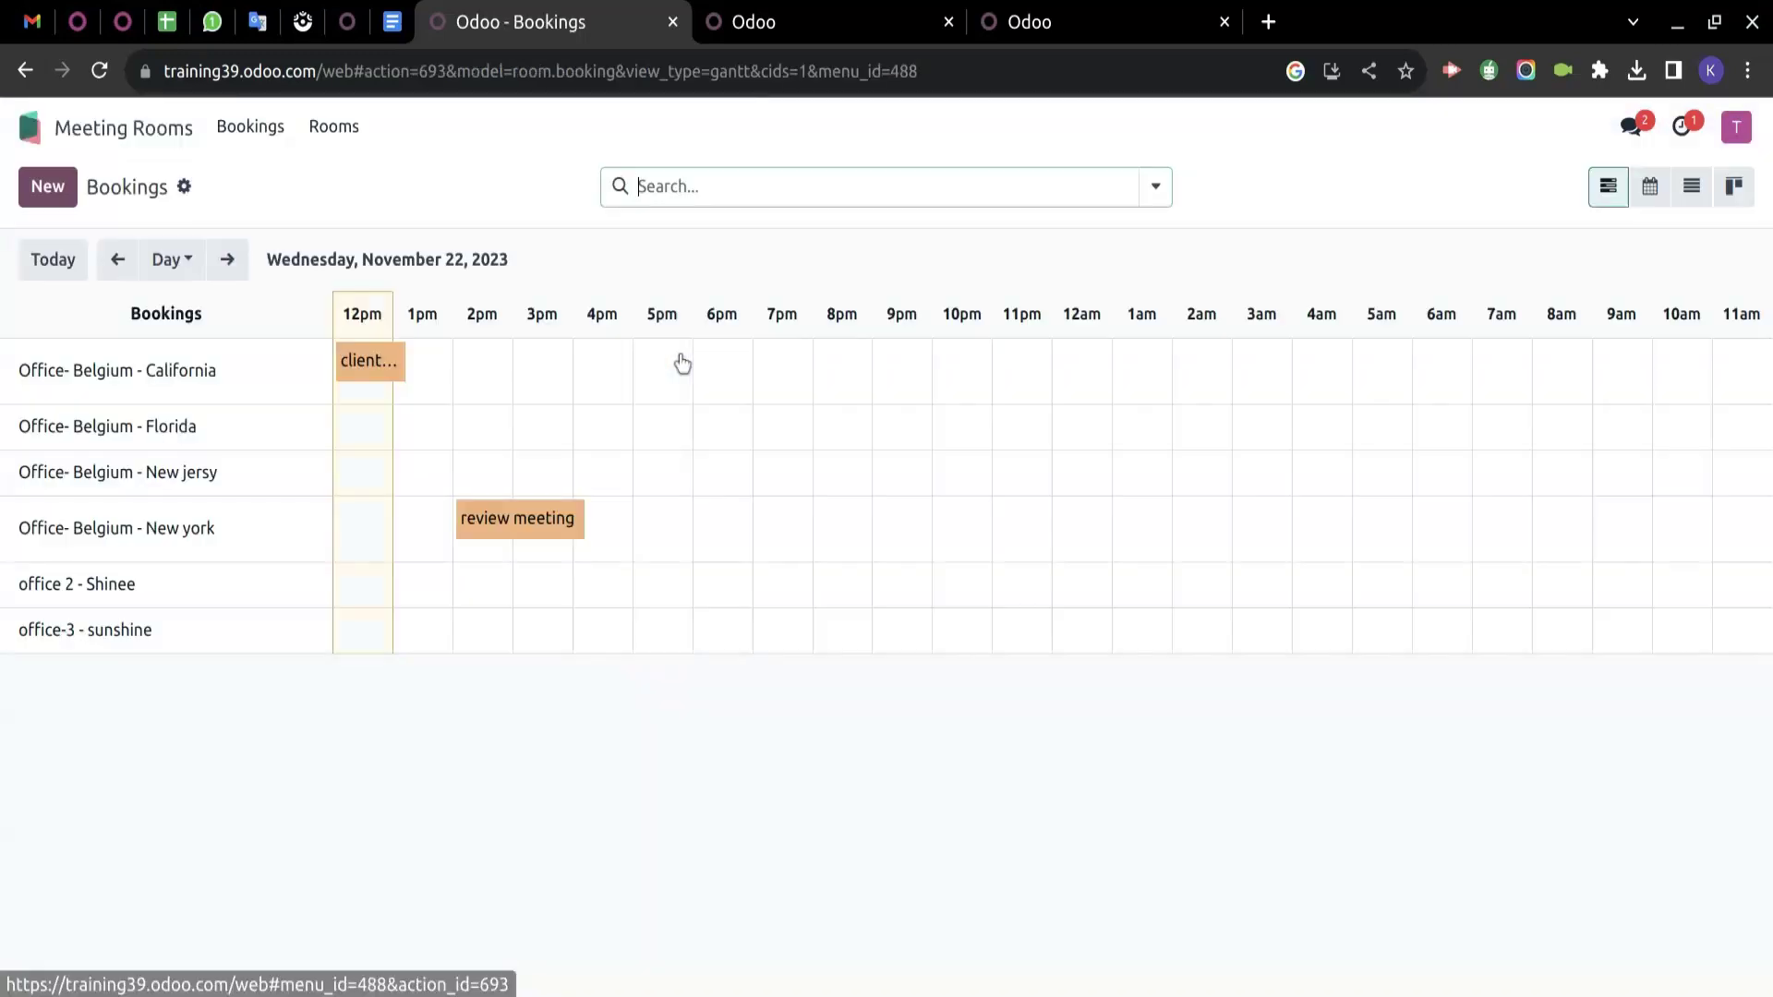
left_click(334, 143)
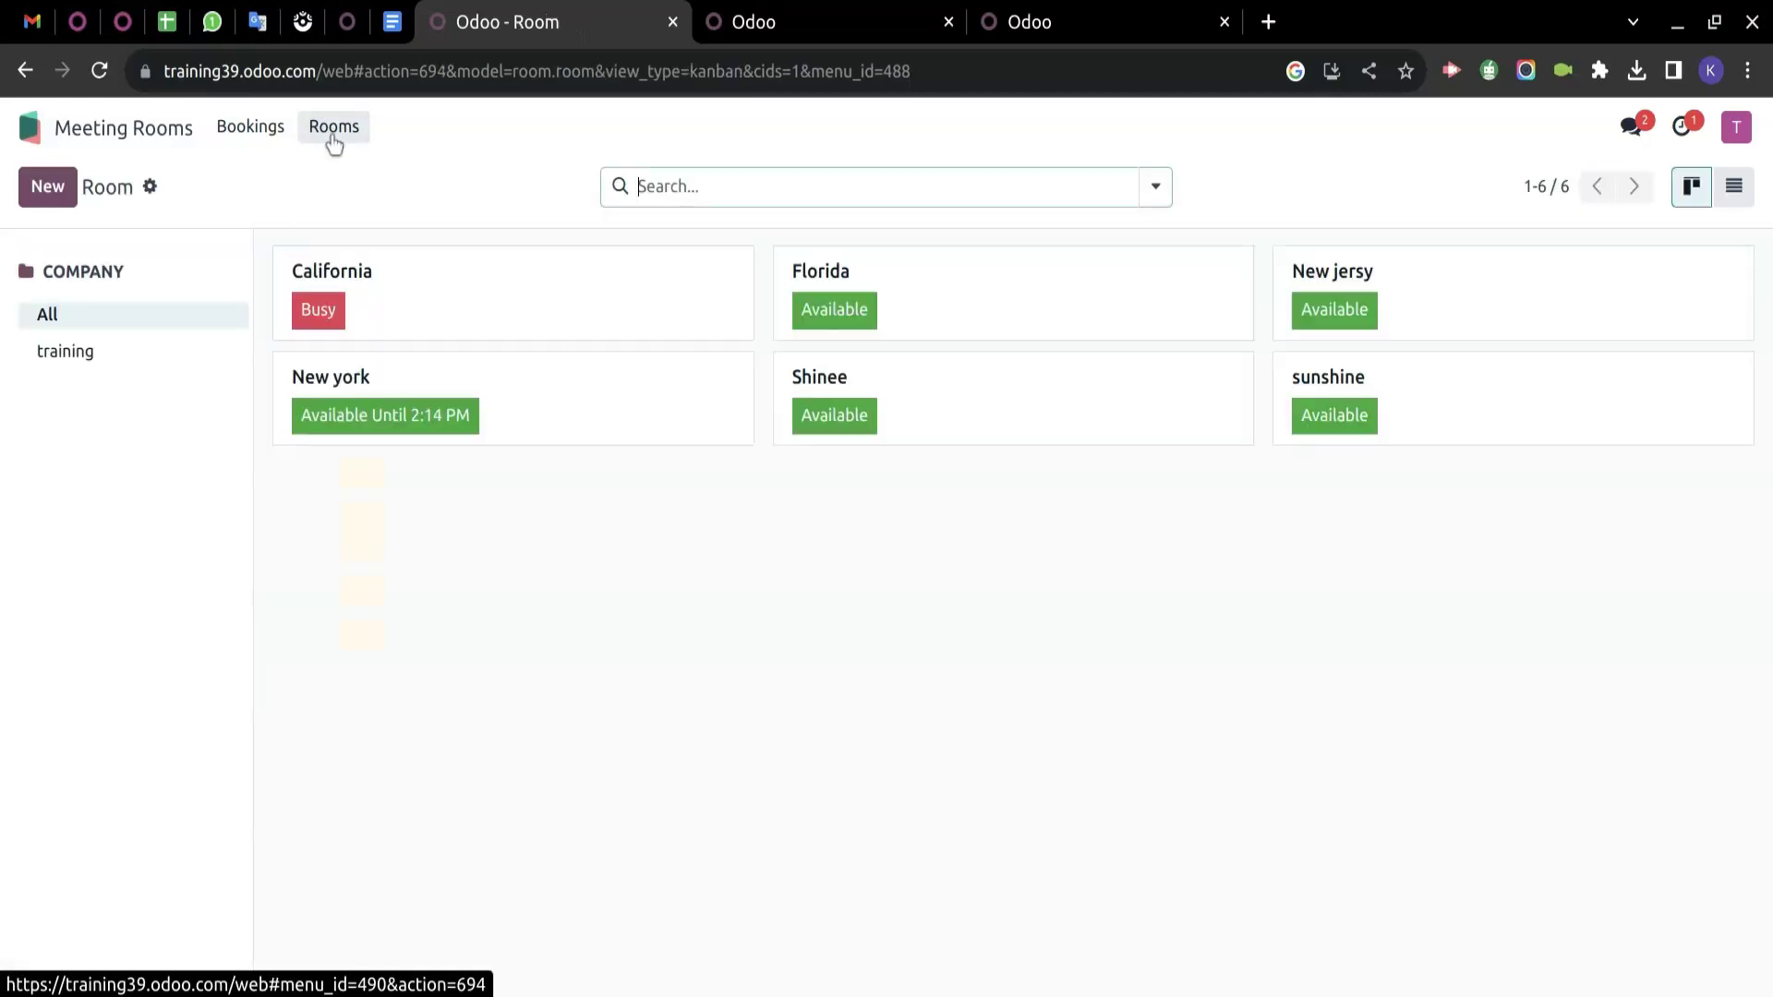
left_click(251, 129)
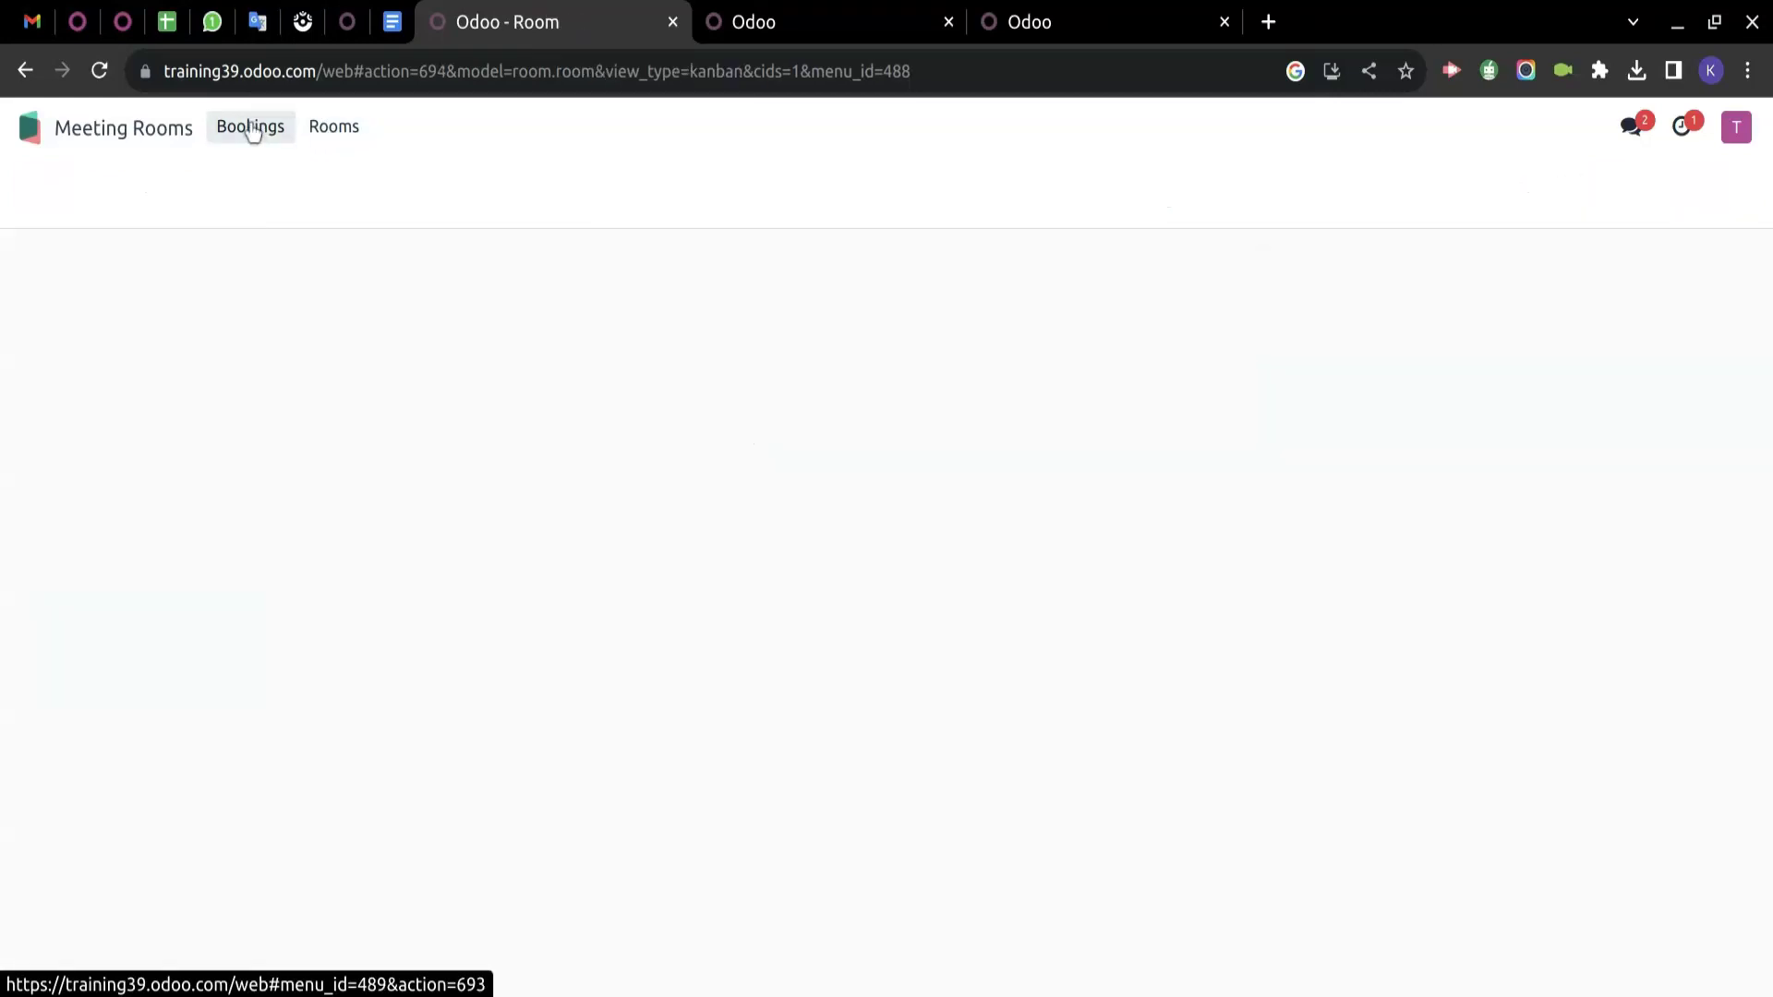
left_click(151, 130)
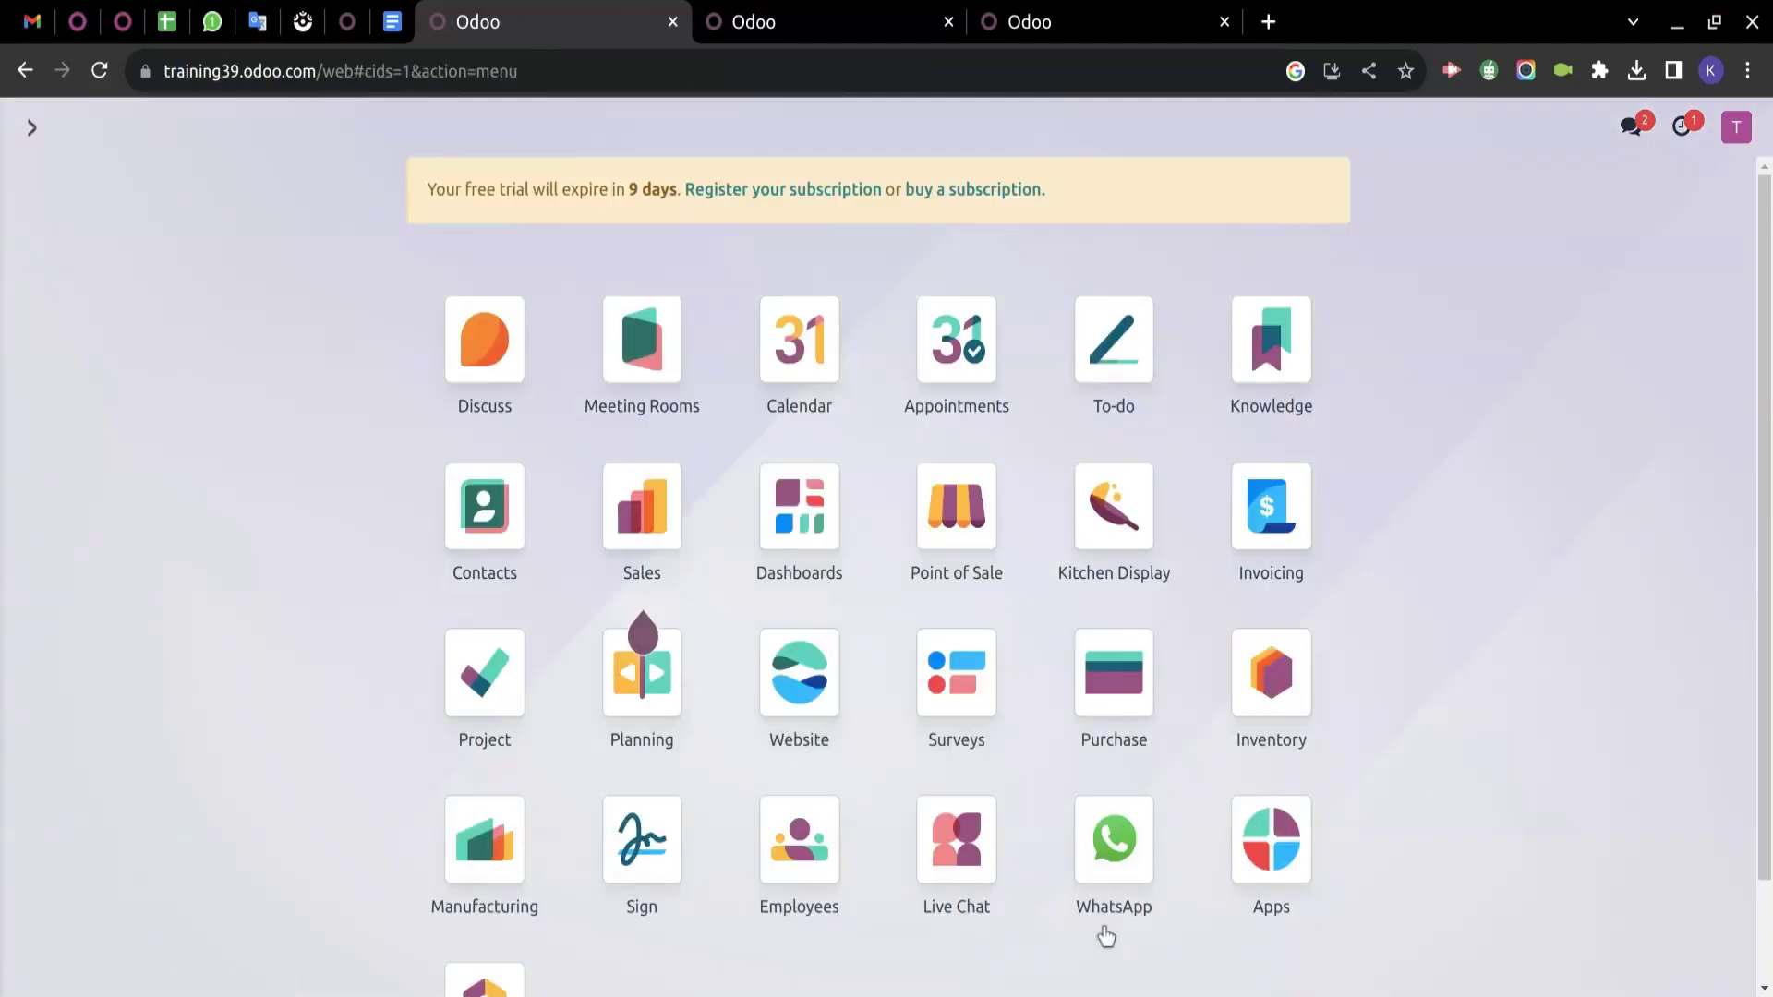